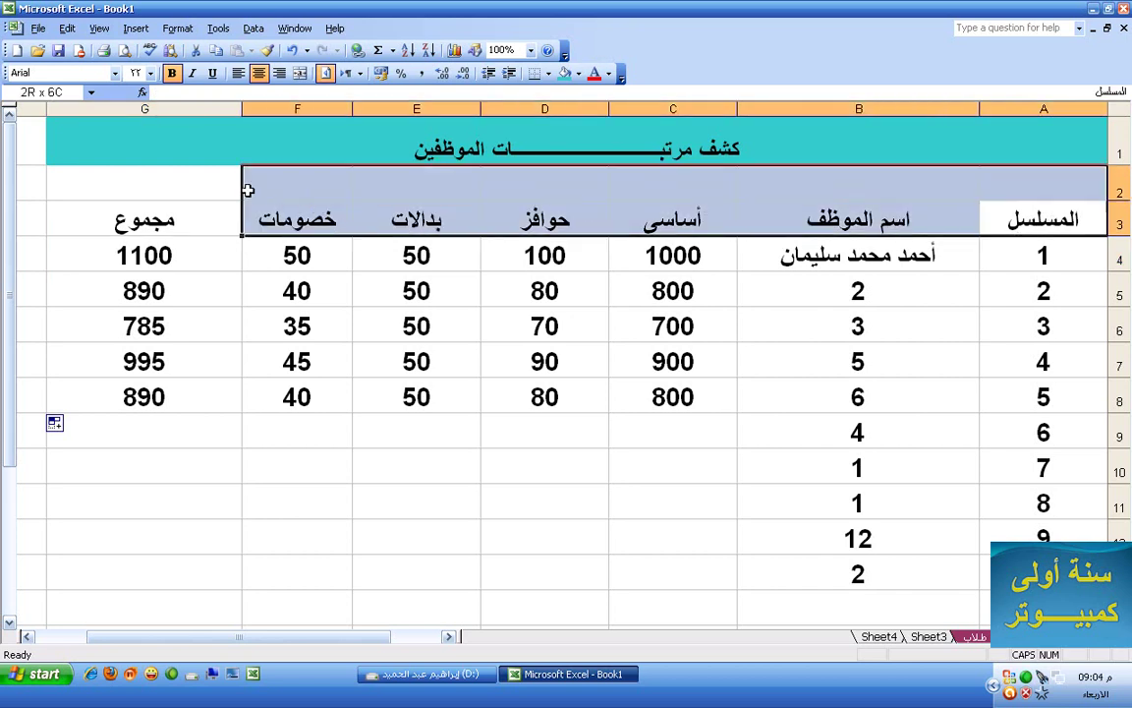
Fill the header row A3:G3 with gold and the employee name cells B4:B13 with lime.
{"action": "left_click", "coordinate": [578, 74]}
{"action": "left_click", "coordinate": [582, 175]}
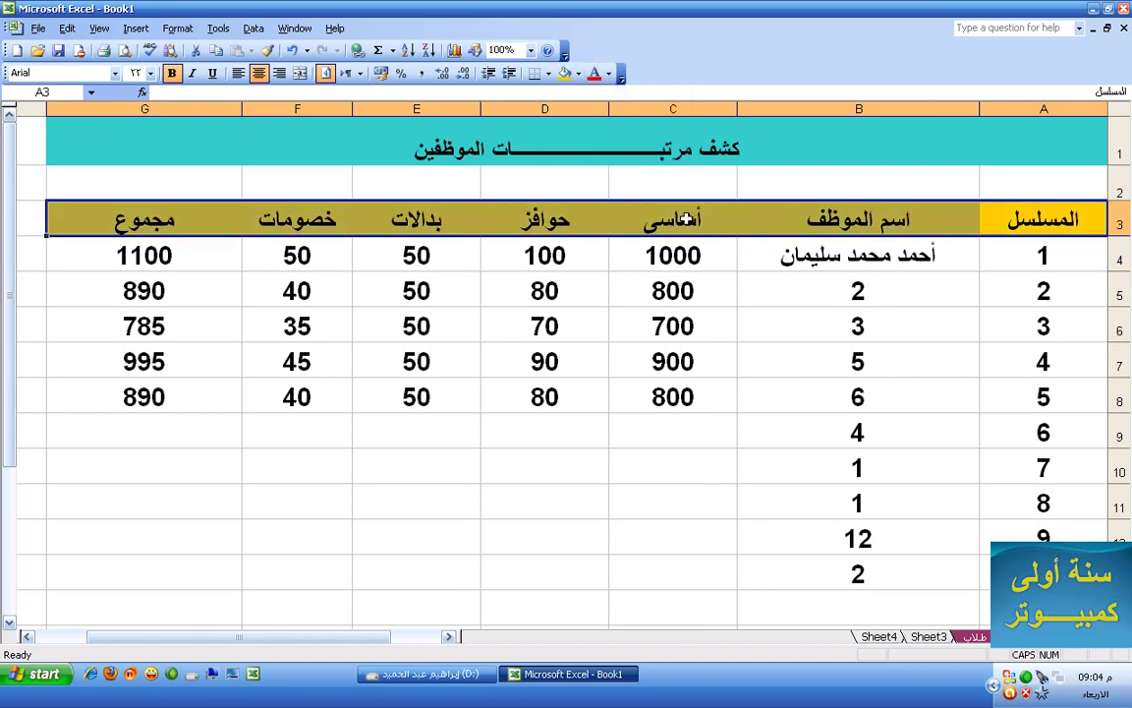
{"action": "left_click_drag", "start_coordinate": [809, 245], "coordinate": [841, 574]}
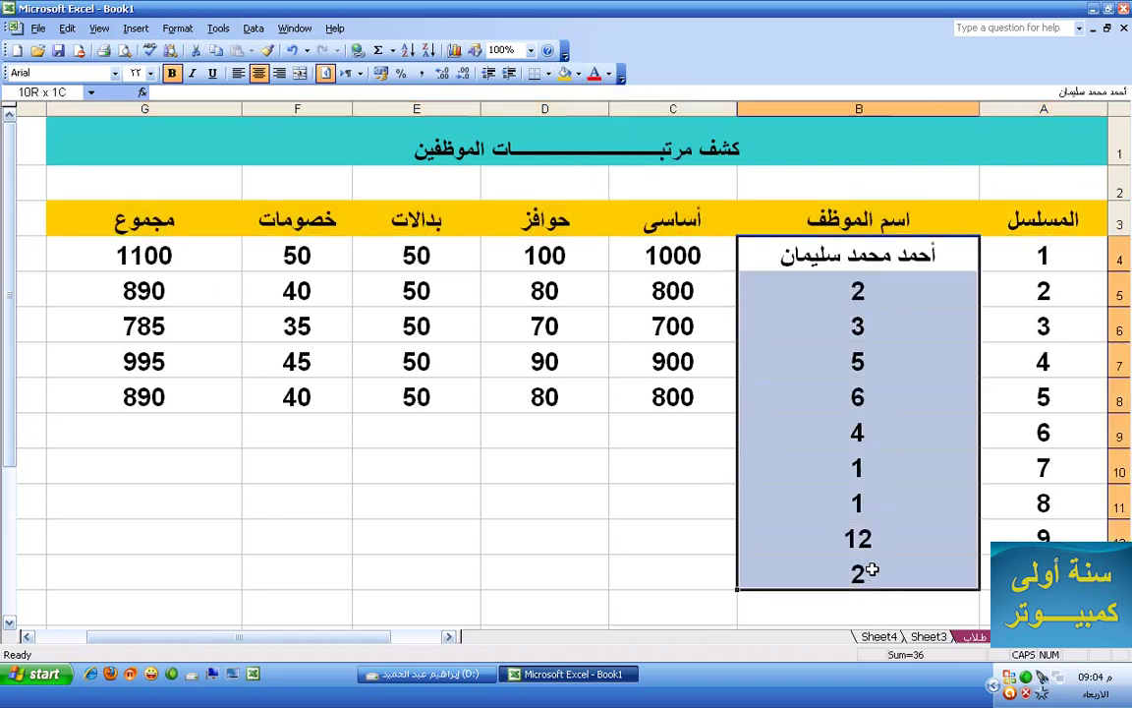
{"action": "left_click", "coordinate": [577, 74]}
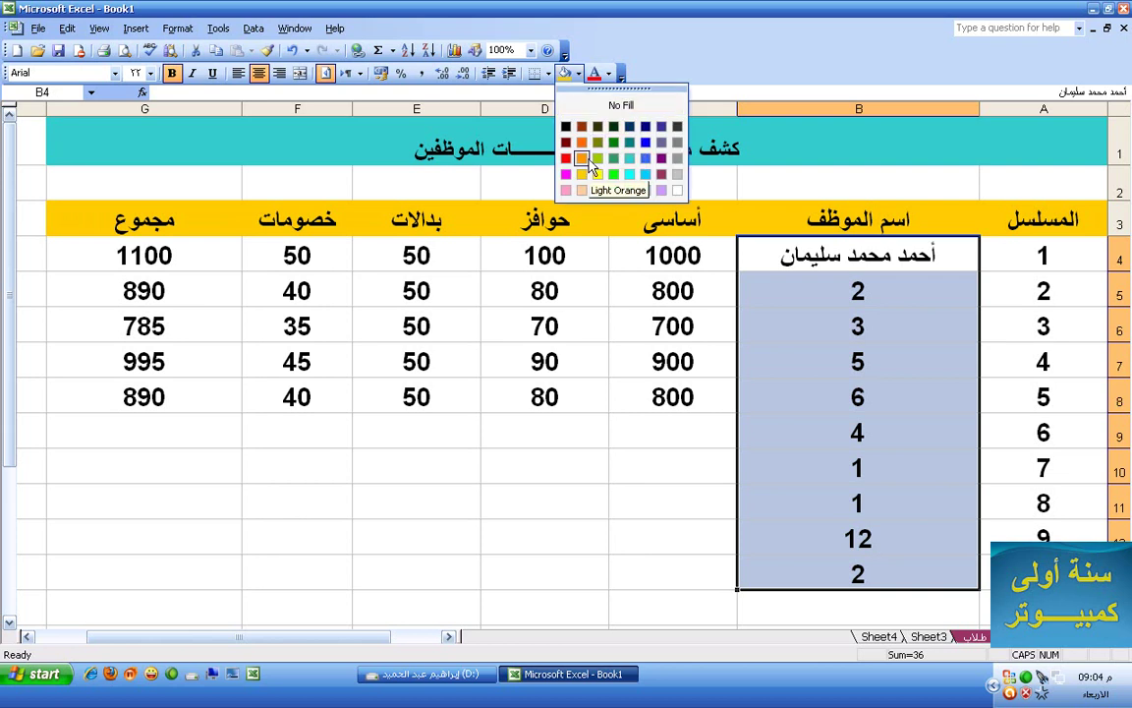
{"action": "left_click", "coordinate": [598, 158]}
Fill the salary component cells C4:F13 with turquoise.
{"action": "left_click_drag", "start_coordinate": [678, 254], "coordinate": [301, 566]}
{"action": "left_click", "coordinate": [578, 74]}
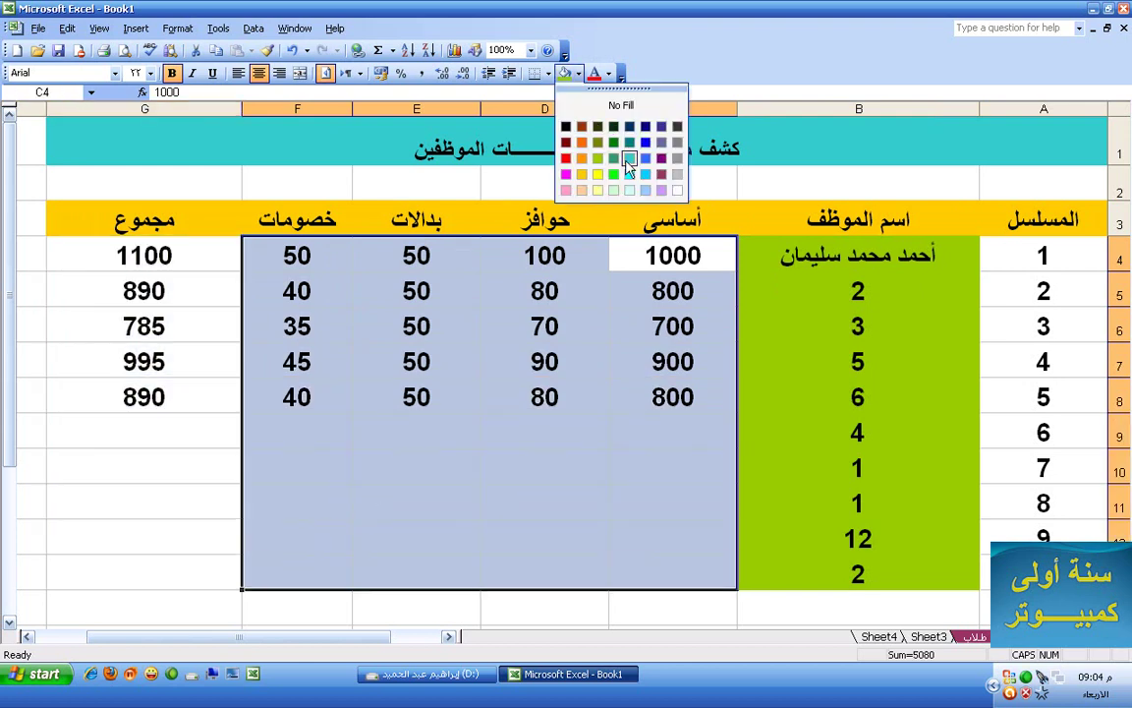
{"action": "left_click", "coordinate": [568, 156]}
Define a conditional formatting rule on cell G4 for a cell value greater than 900.
{"action": "left_click_drag", "start_coordinate": [197, 256], "coordinate": [85, 556]}
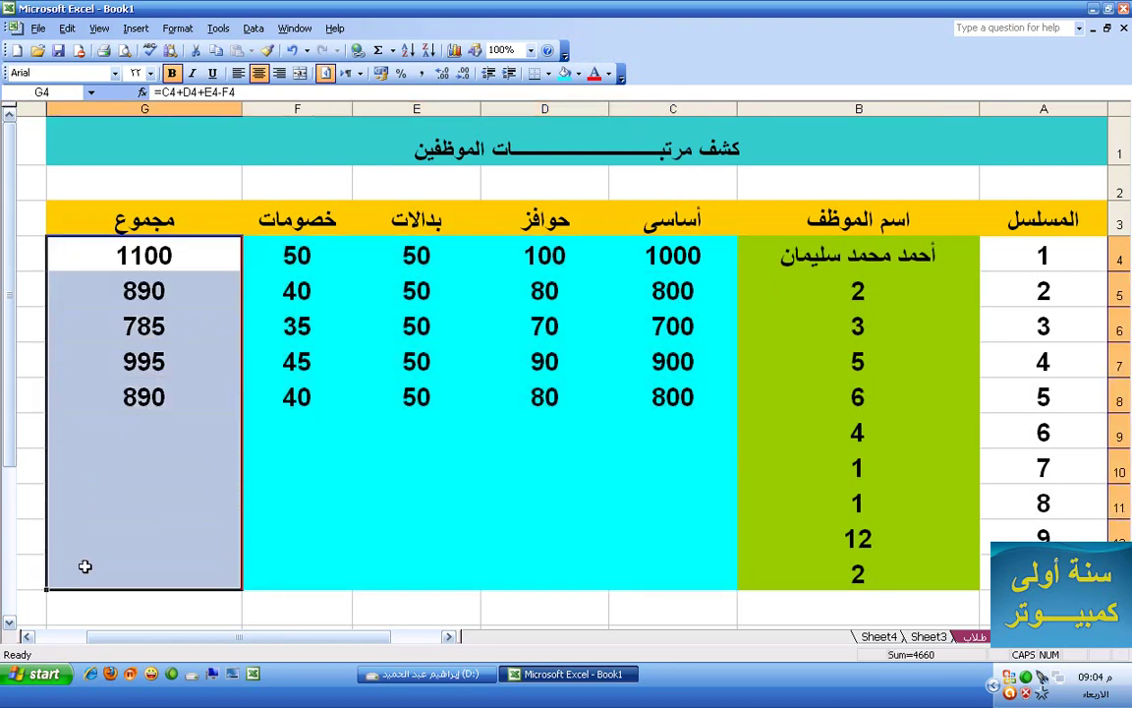
{"action": "left_click", "coordinate": [181, 298]}
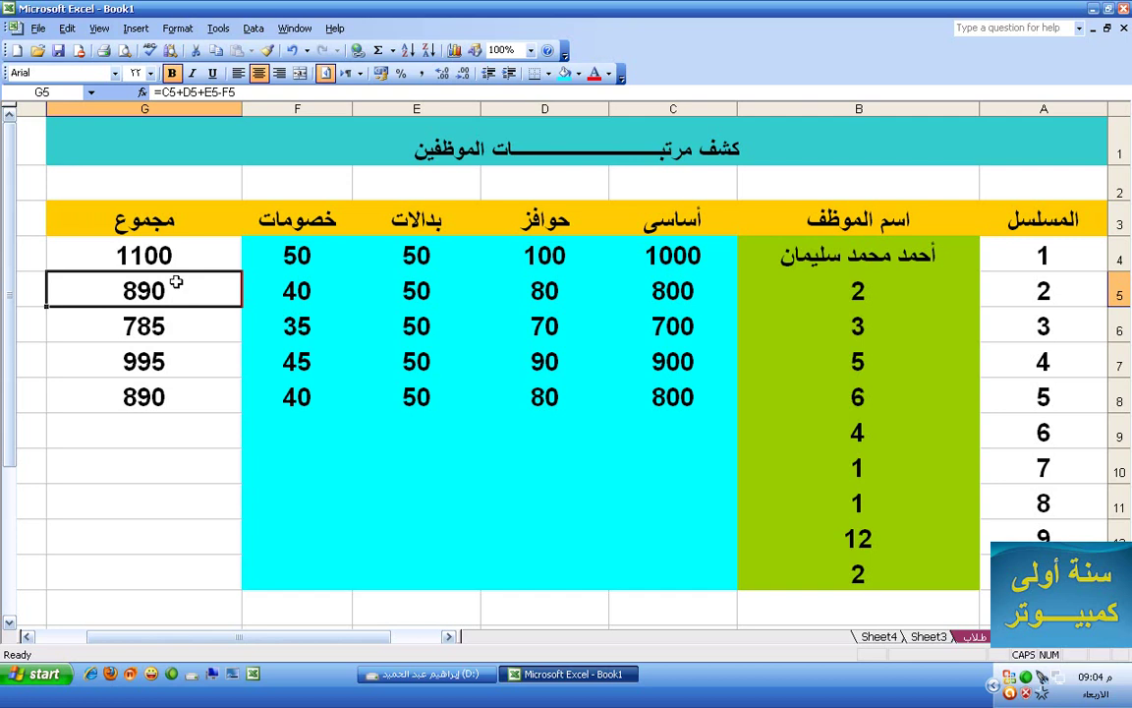
{"action": "left_click", "coordinate": [190, 258]}
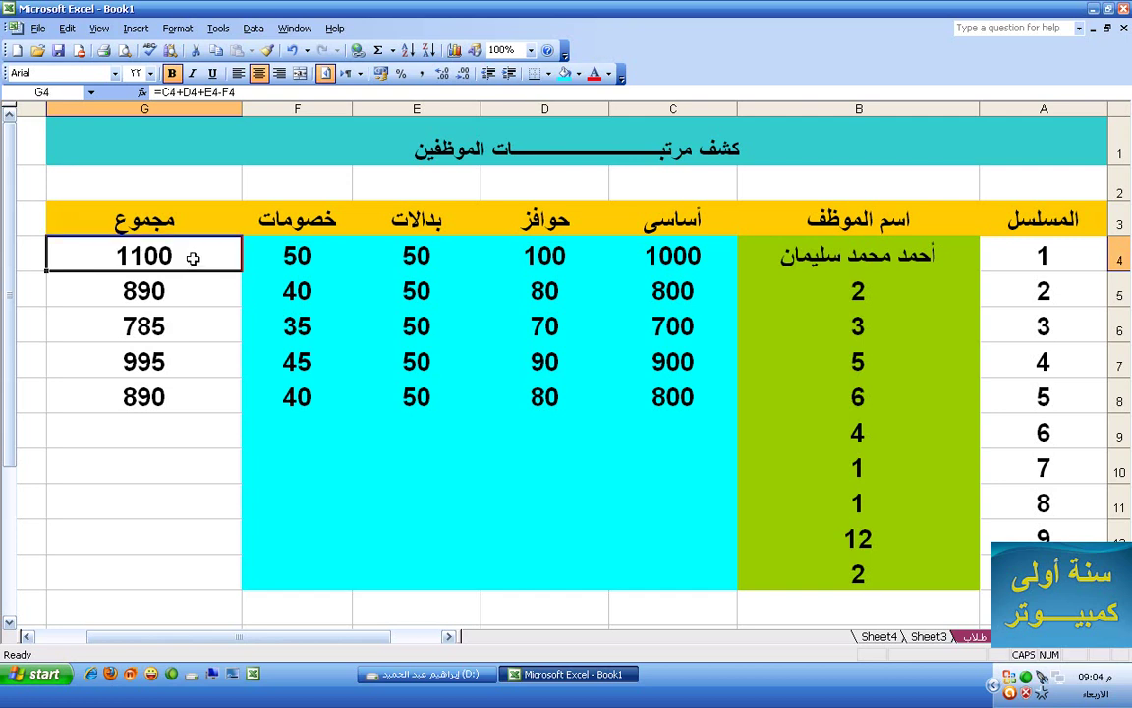
{"action": "left_click", "coordinate": [178, 29]}
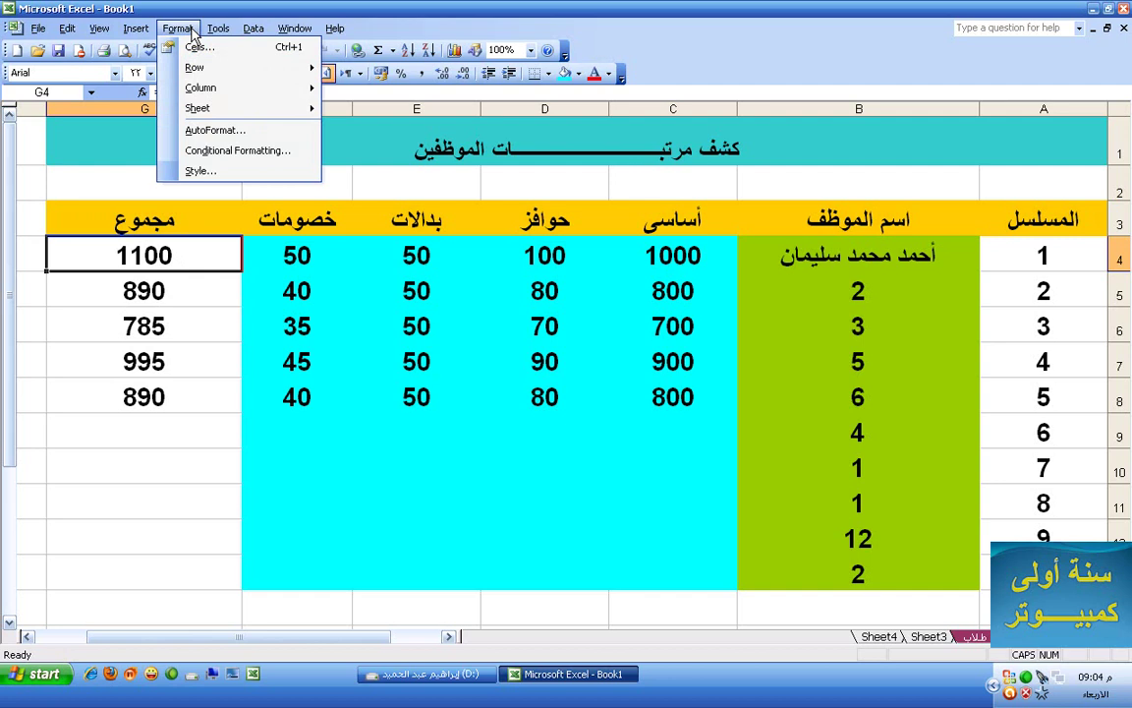
{"action": "left_click", "coordinate": [189, 150]}
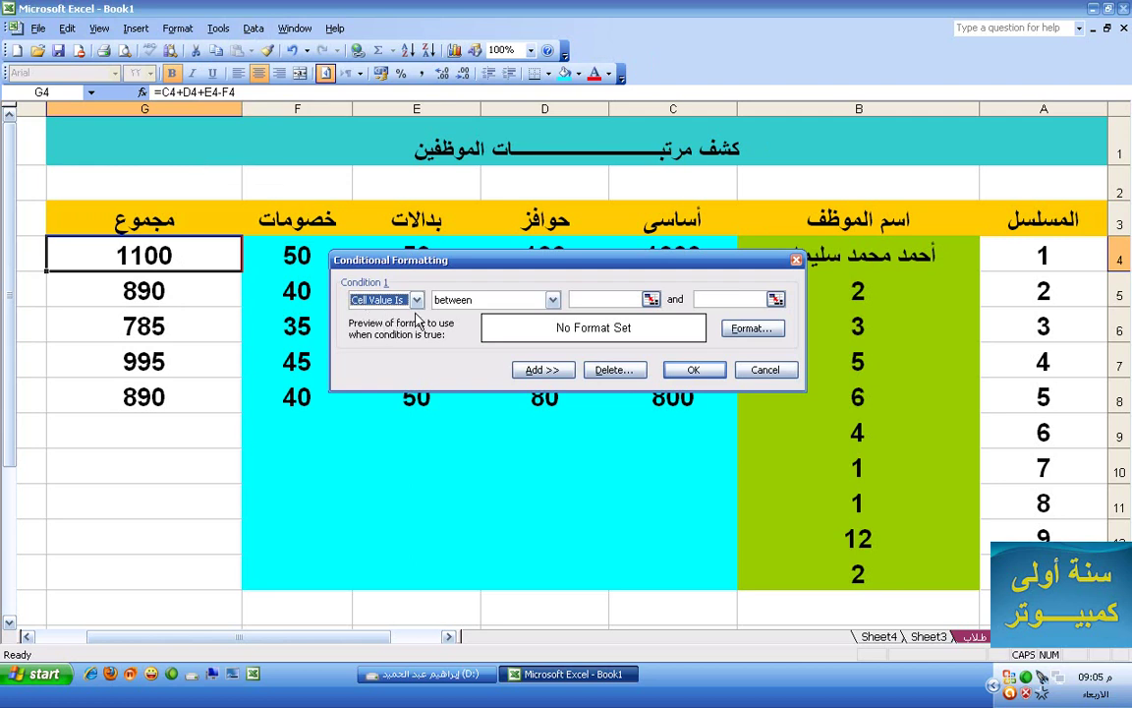
{"action": "left_click", "coordinate": [552, 300]}
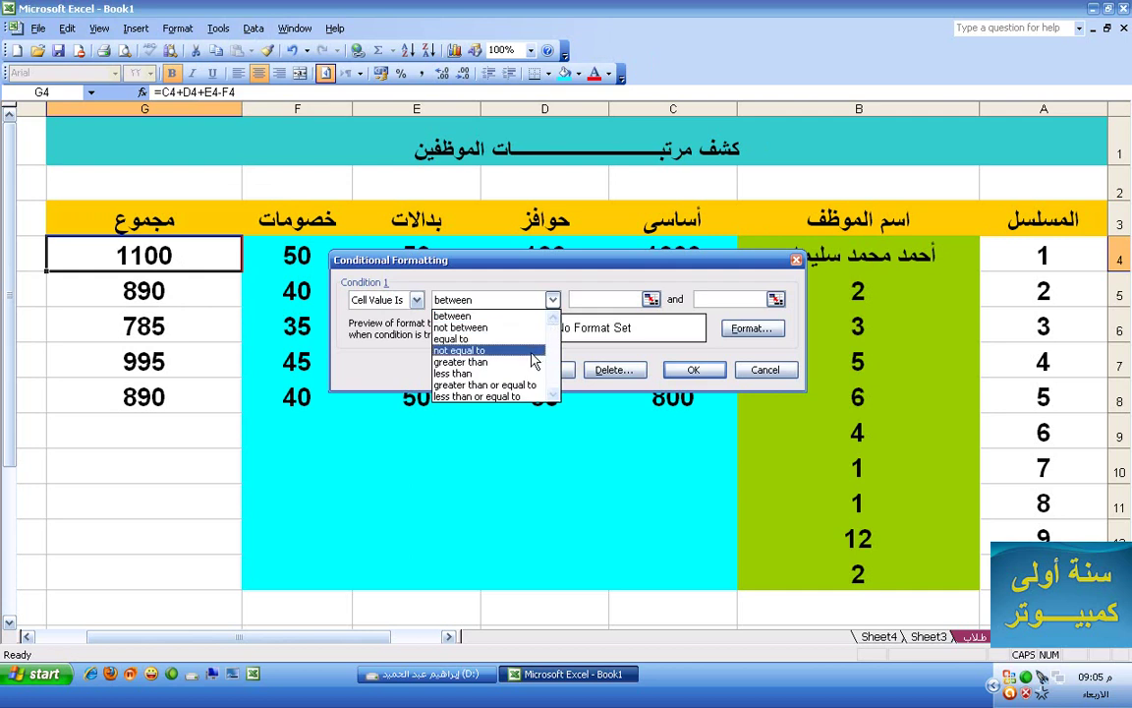
{"action": "left_click", "coordinate": [481, 363]}
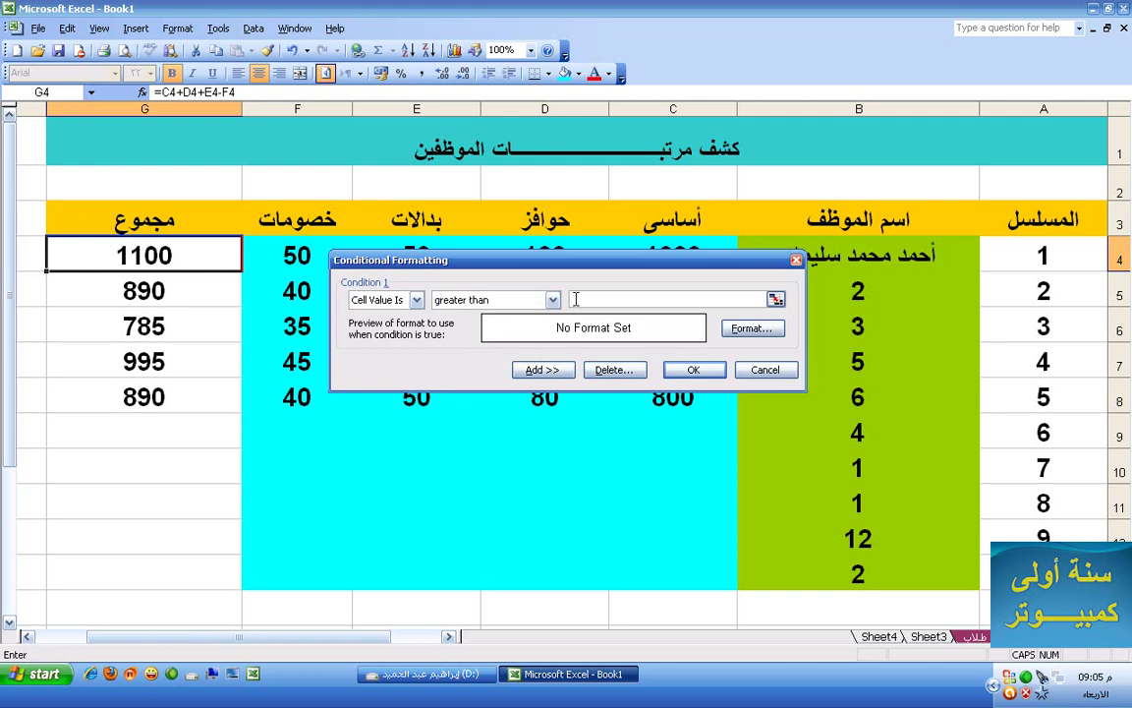
{"action": "left_click", "coordinate": [576, 299]}
{"action": "type", "text": "300"}
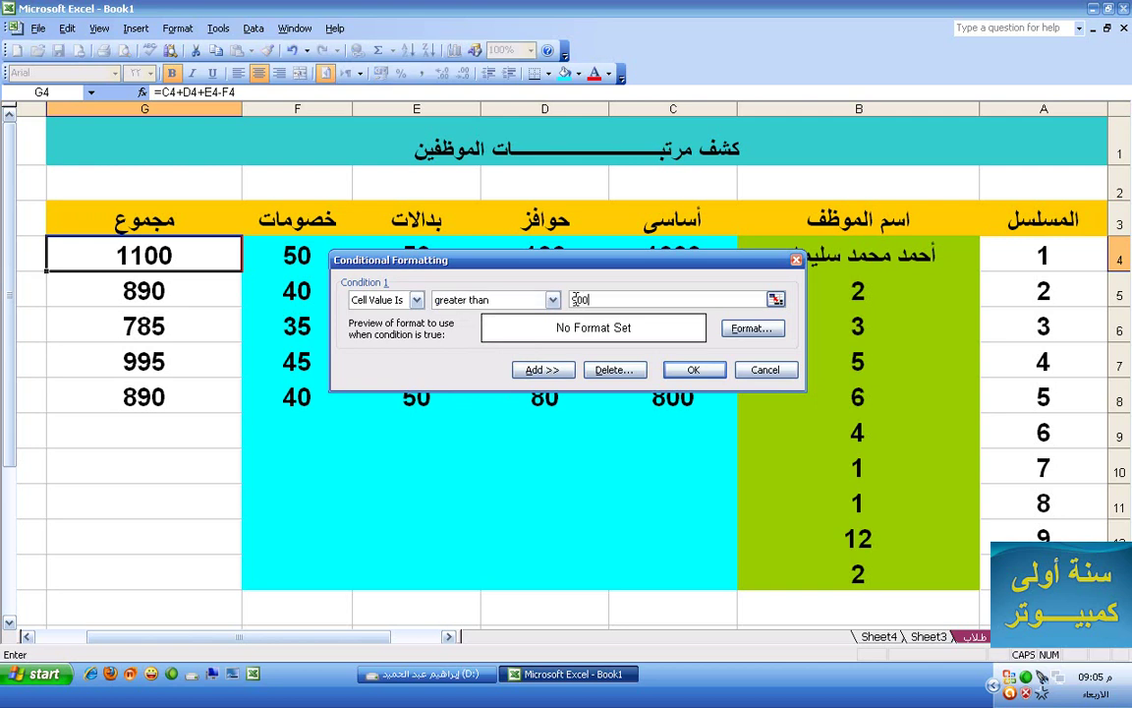
Give the condition a red cell shading and apply the rule to G4.
{"action": "left_click", "coordinate": [752, 329]}
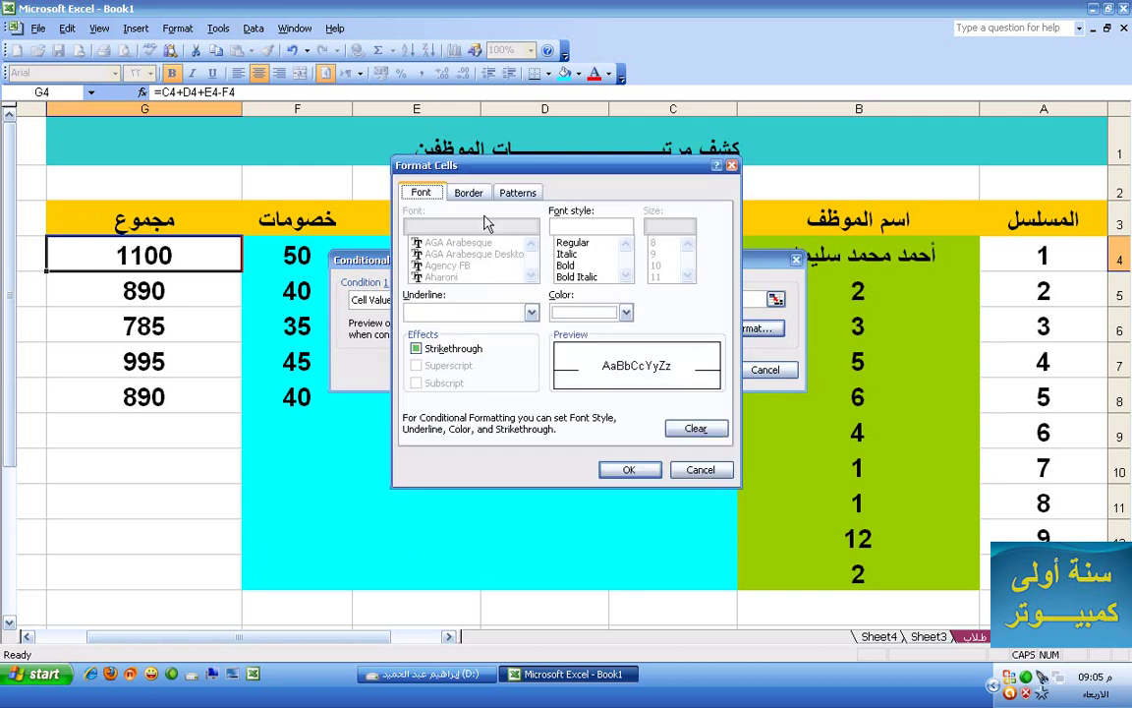
{"action": "left_click", "coordinate": [476, 194]}
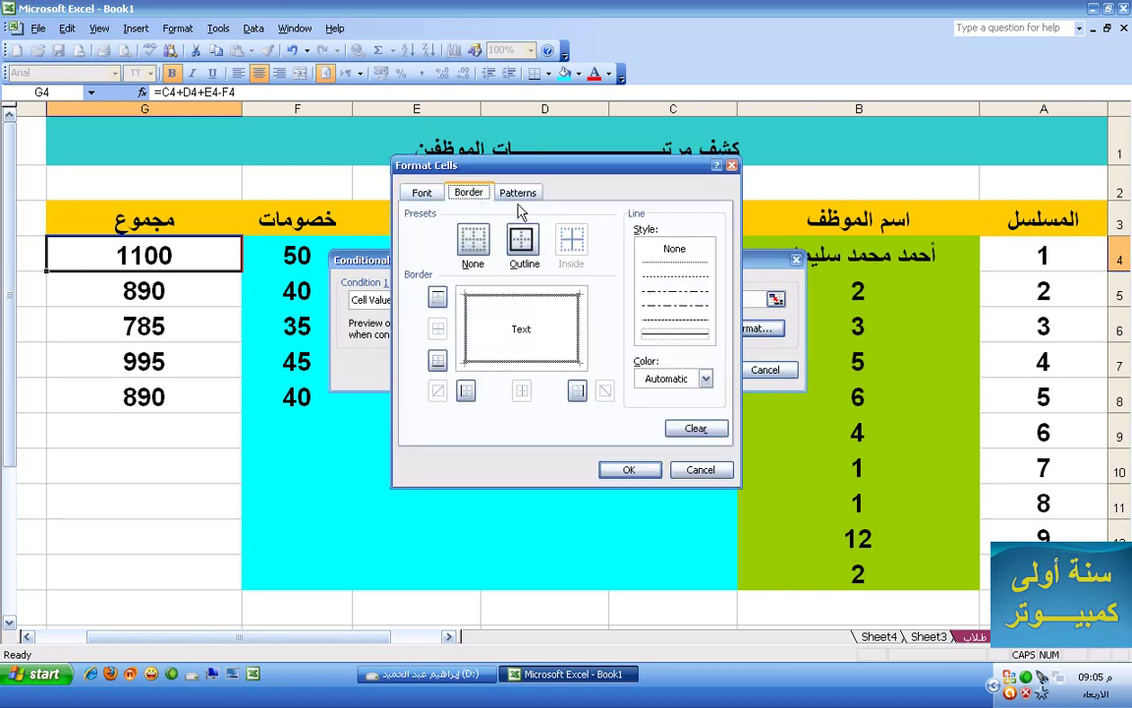
{"action": "left_click", "coordinate": [519, 196]}
{"action": "left_click", "coordinate": [419, 297]}
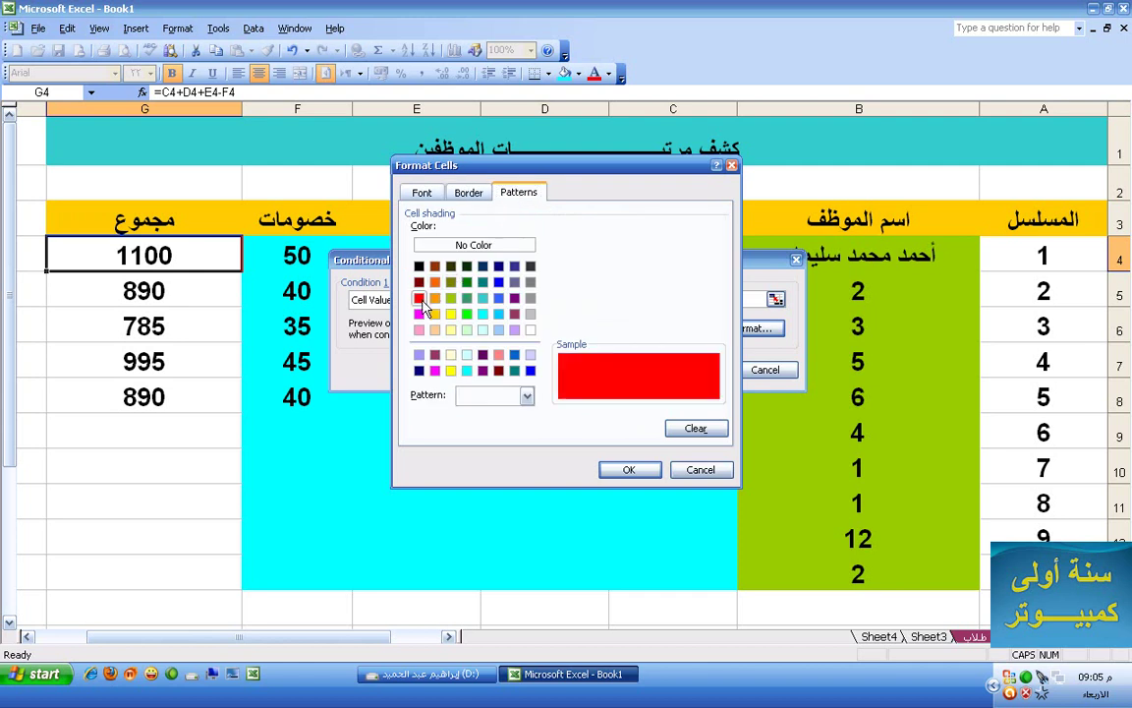
{"action": "left_click", "coordinate": [627, 470]}
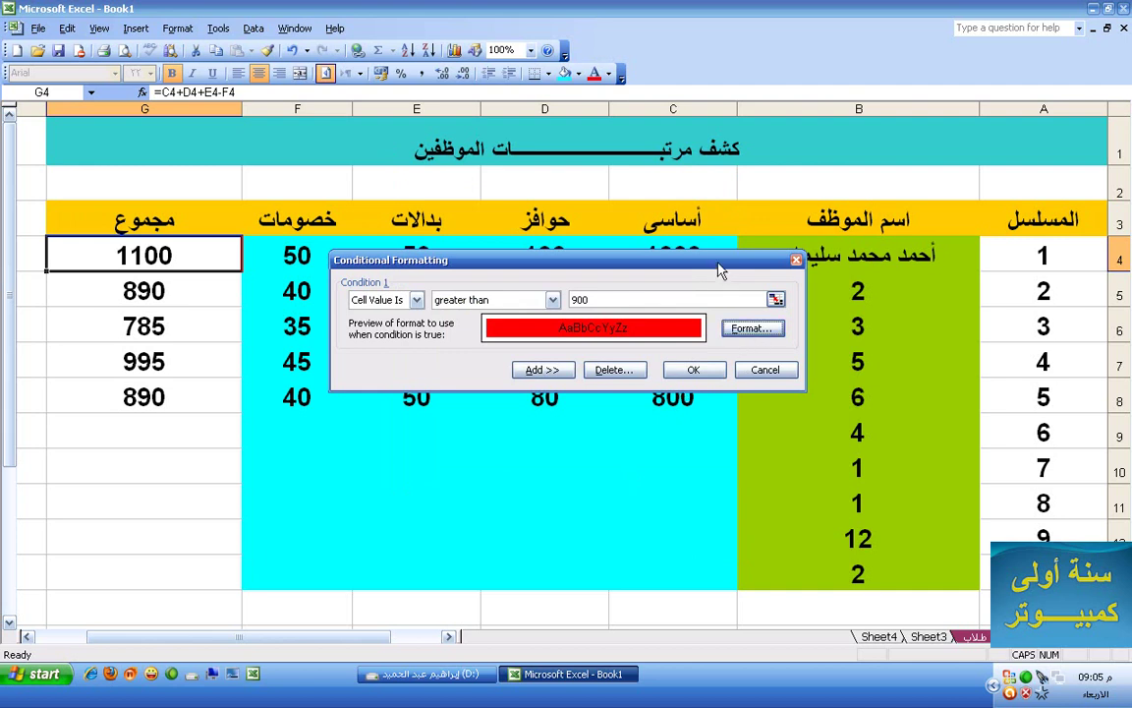
{"action": "left_click_drag", "start_coordinate": [718, 263], "coordinate": [728, 320]}
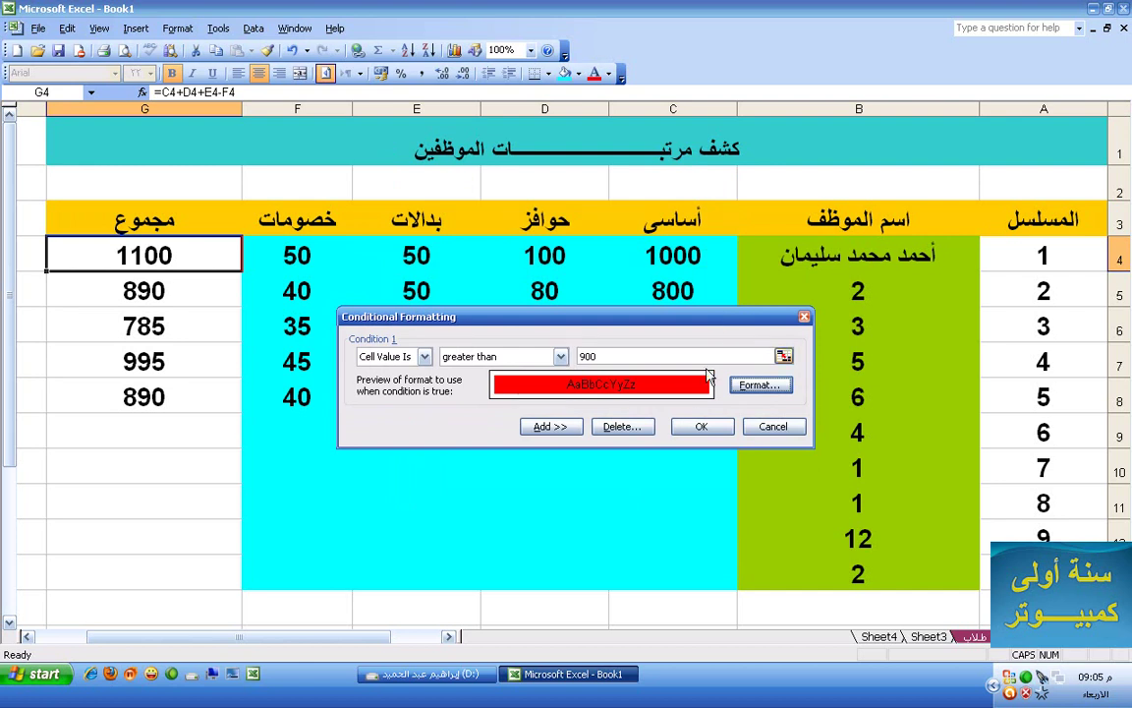
{"action": "left_click", "coordinate": [703, 426]}
{"action": "left_click", "coordinate": [702, 429]}
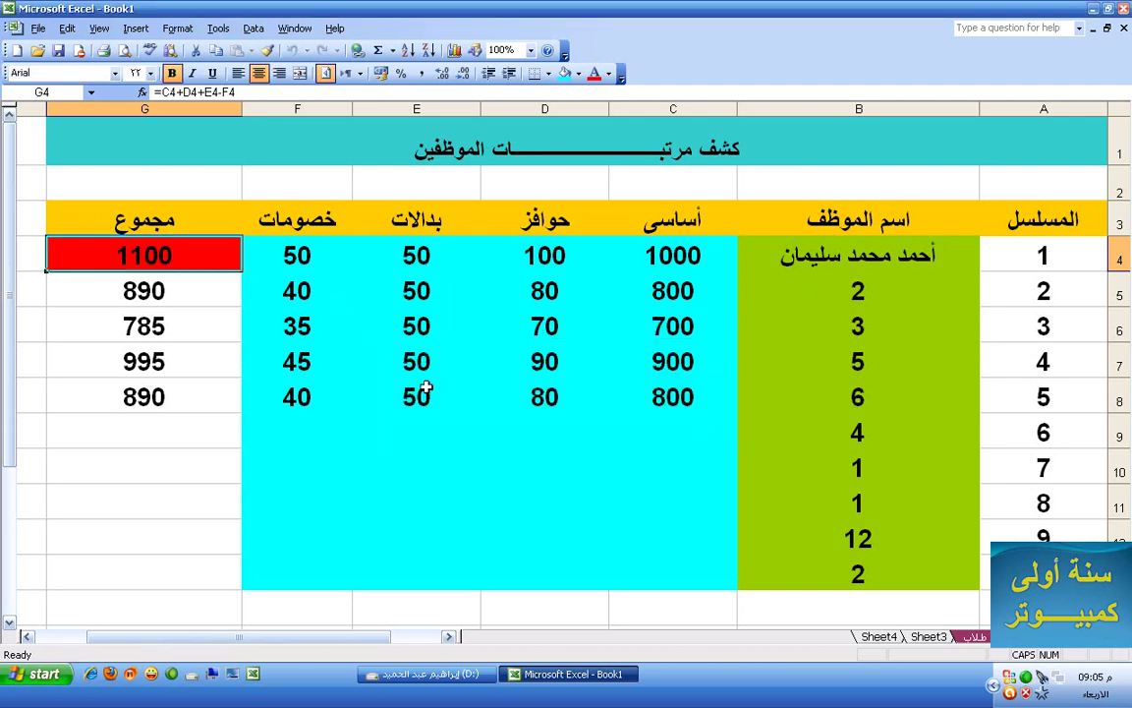
Set the basic salary in C4 to 500 to test the conditional format.
{"action": "left_click", "coordinate": [674, 253]}
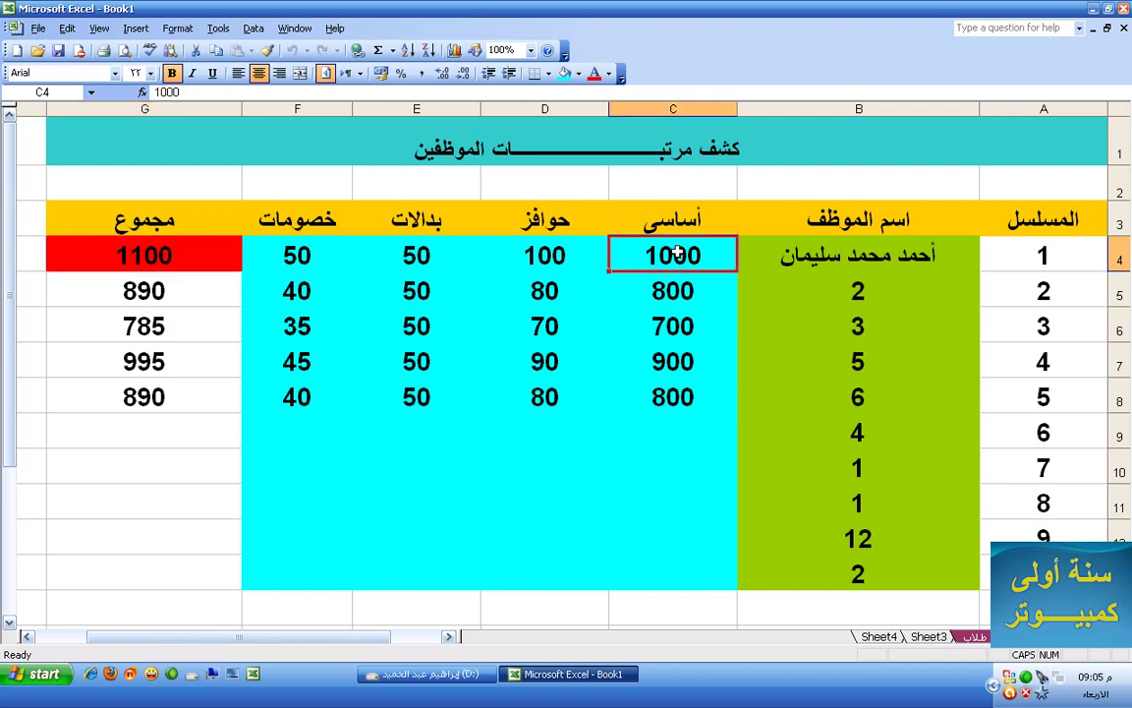
{"action": "type", "text": "500"}
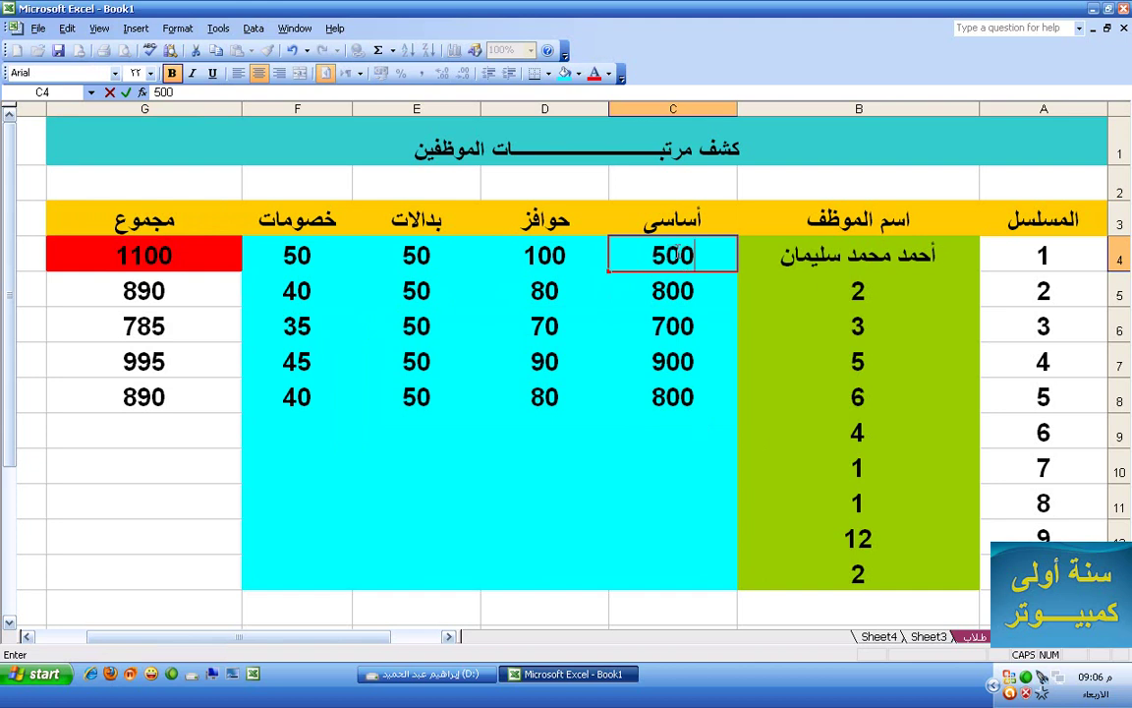
{"action": "key", "text": "Return"}
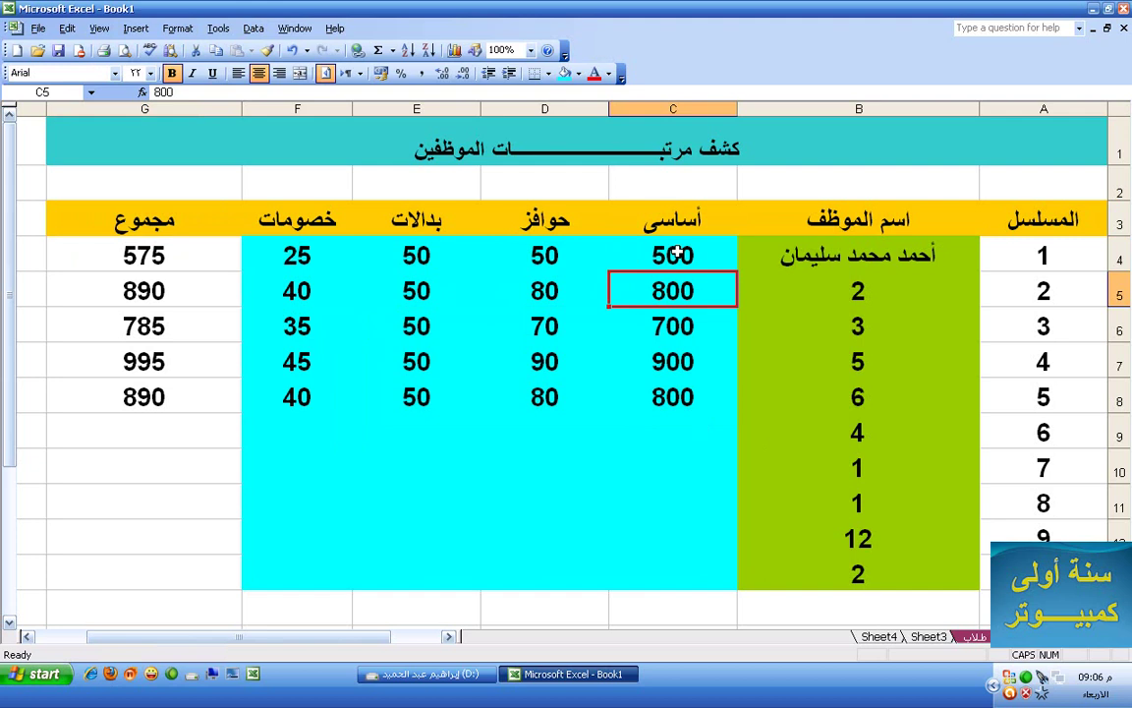
Set the first employee's basic salary in C4 to 1000.
{"action": "left_click", "coordinate": [676, 254]}
{"action": "type", "text": "11"}
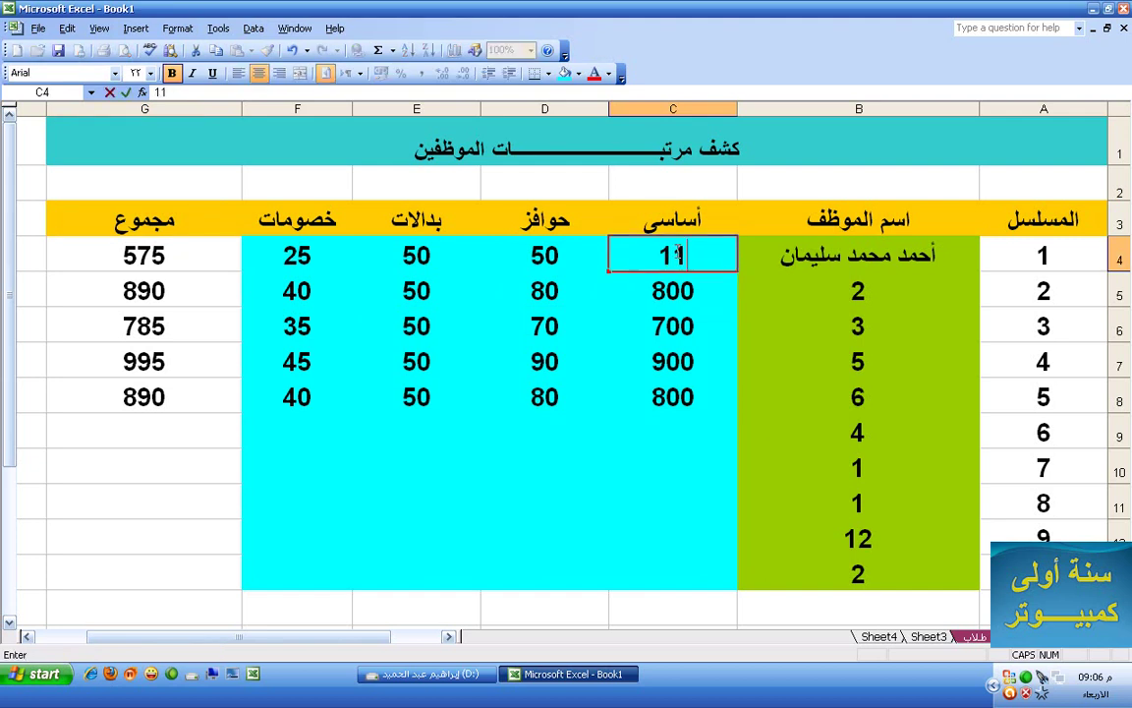
{"action": "key", "text": "BackSpace"}
{"action": "type", "text": "00.0"}
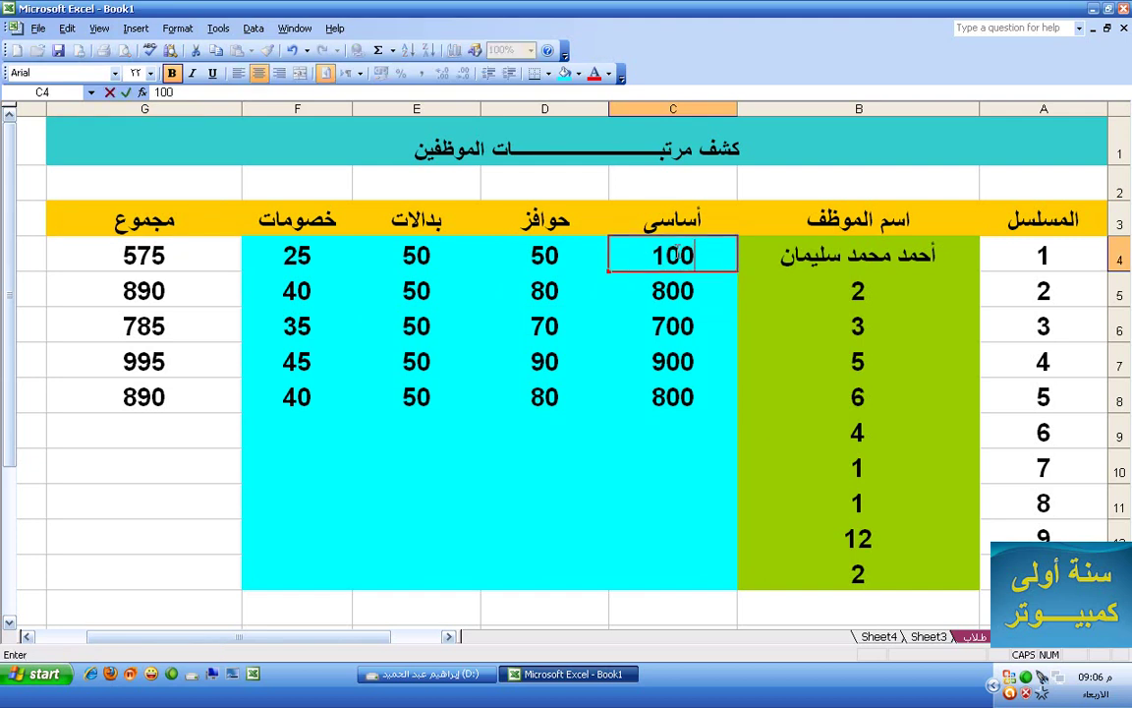
{"action": "key", "text": "BackSpace"}
{"action": "key", "text": "BackSpace"}
{"action": "type", "text": "0"}
{"action": "key", "text": "Return"}
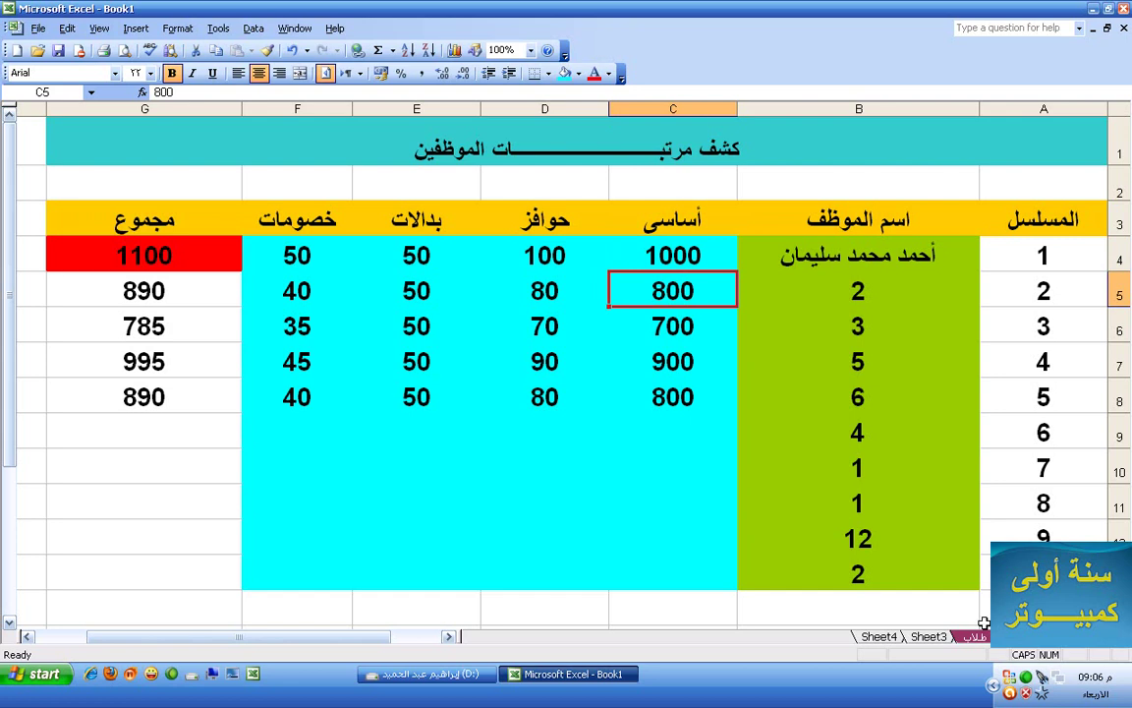
{"action": "left_click", "coordinate": [880, 637]}
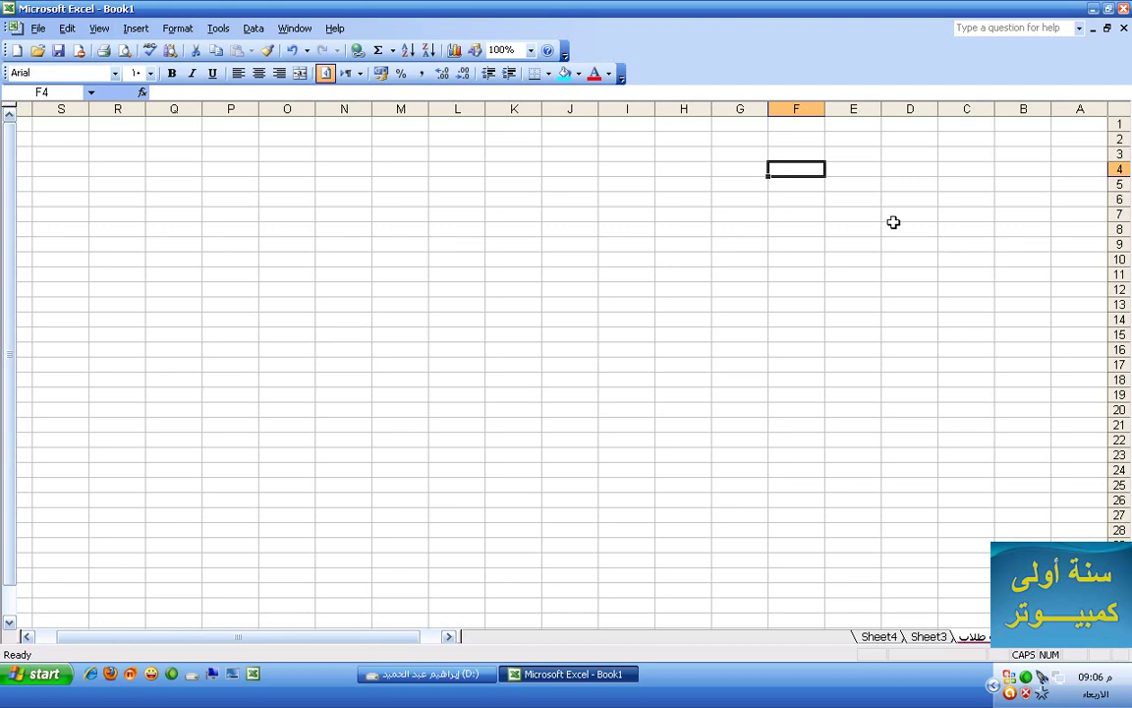
{"action": "left_click", "coordinate": [972, 637]}
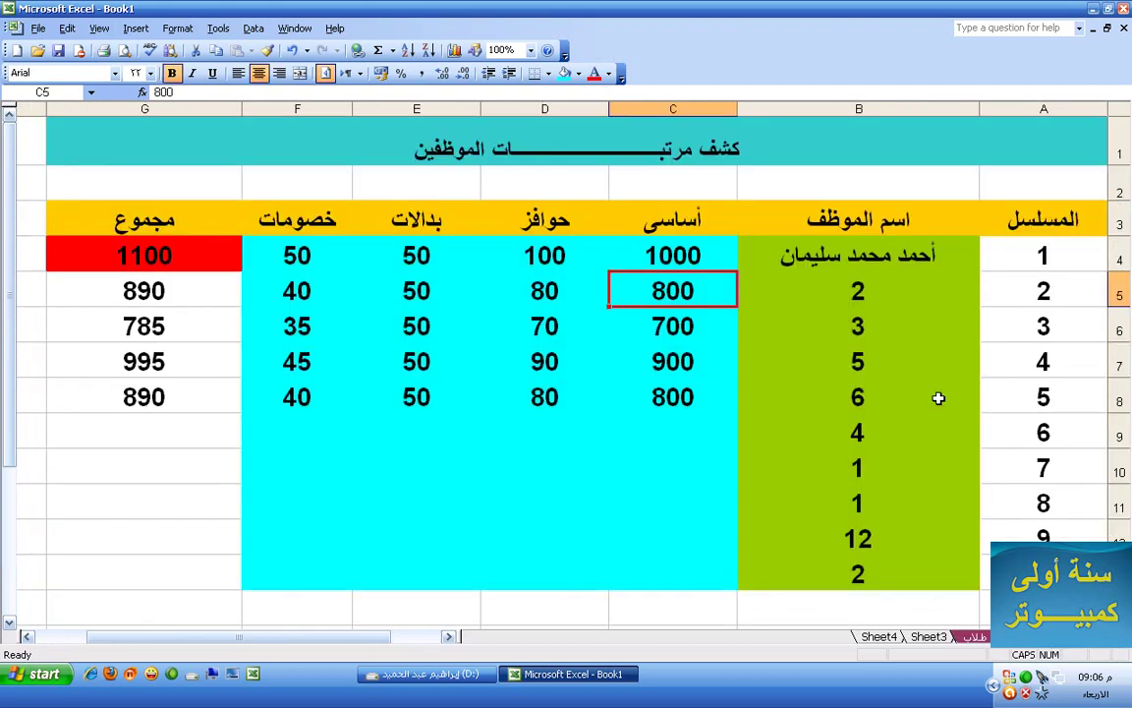
{"action": "left_click", "coordinate": [872, 291]}
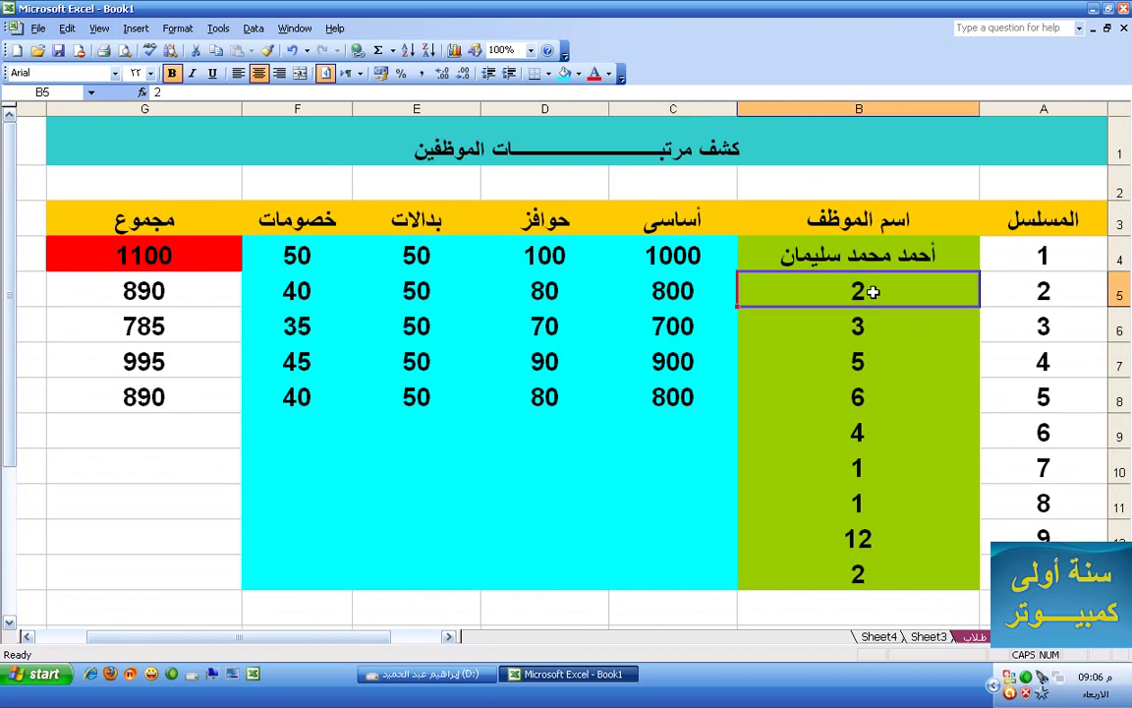
{"action": "type", "text": "UF] HGVPLK"}
{"action": "key", "text": "BackSpace"}
{"action": "key", "text": "BackSpace"}
{"action": "key", "text": "BackSpace"}
{"action": "key", "text": "BackSpace"}
{"action": "key", "text": "BackSpace"}
{"action": "key", "text": "BackSpace"}
{"action": "key", "text": "BackSpace"}
{"action": "key", "text": "BackSpace"}
{"action": "key", "text": "BackSpace"}
{"action": "key", "text": "BackSpace"}
Enter the second employee's name in Arabic in B5 and move on to B6.
{"action": "type", "text": "عبد"}
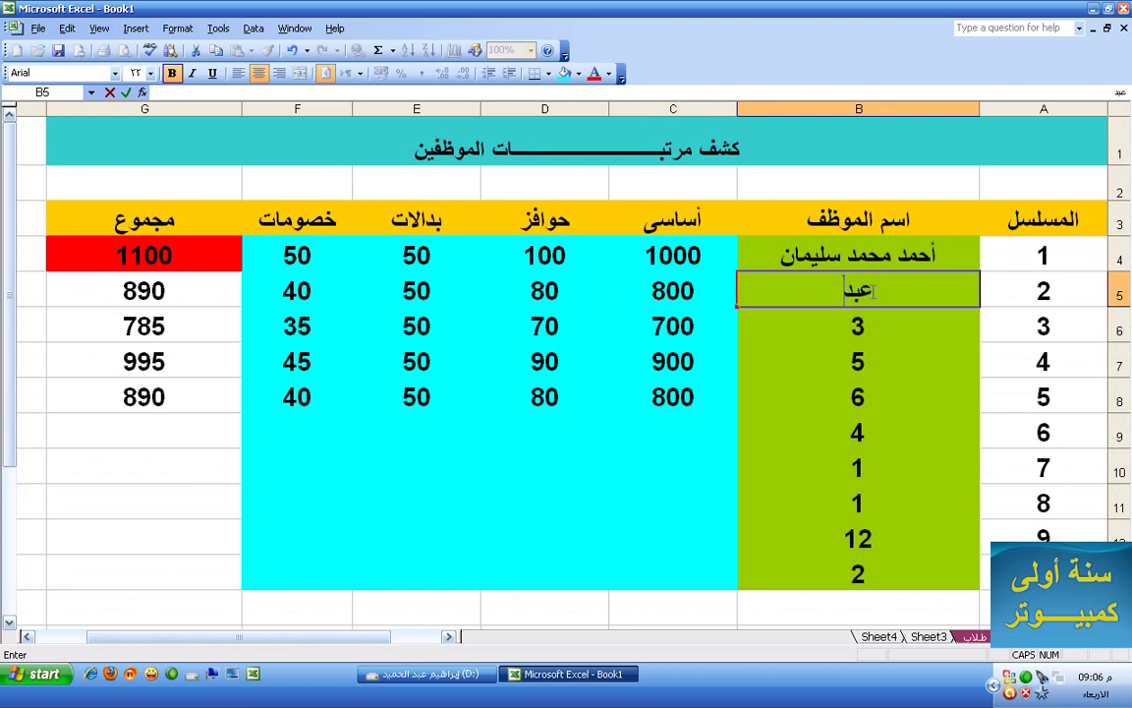
{"action": "type", "text": " الرحمن"}
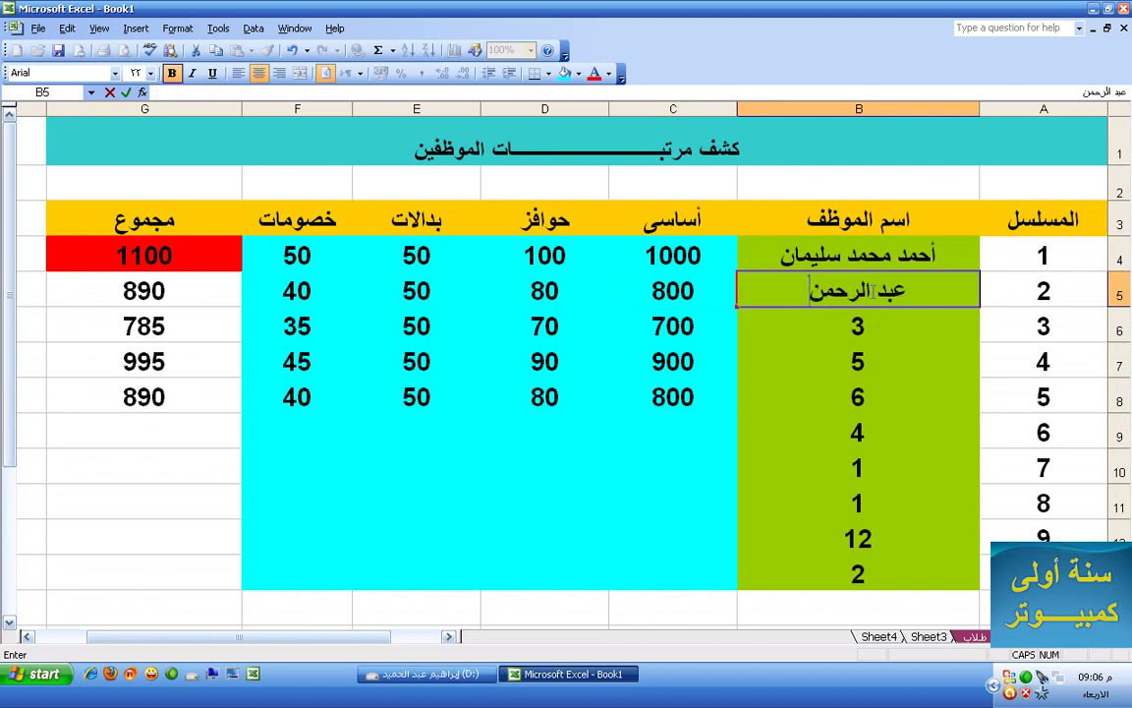
{"action": "key", "text": "Tab"}
{"action": "key", "text": "Down"}
{"action": "key", "text": "Right"}
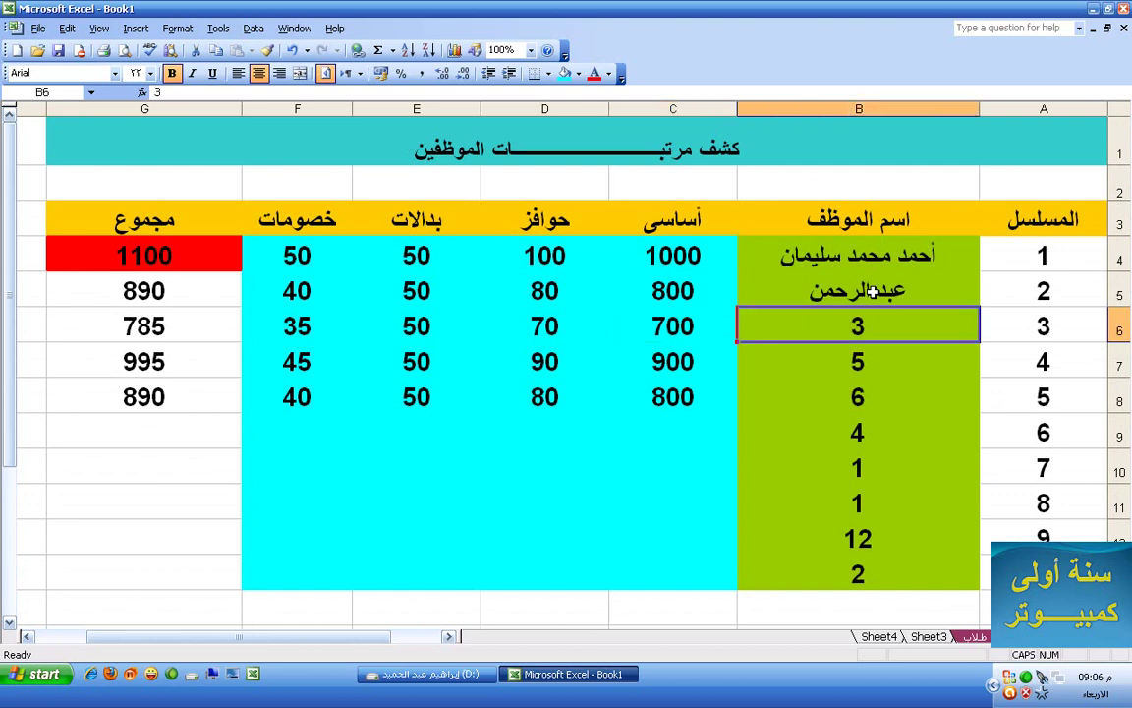
Enter the third, fourth and fifth employees' first names in Arabic in B6 through B8.
{"action": "type", "text": "أسماء"}
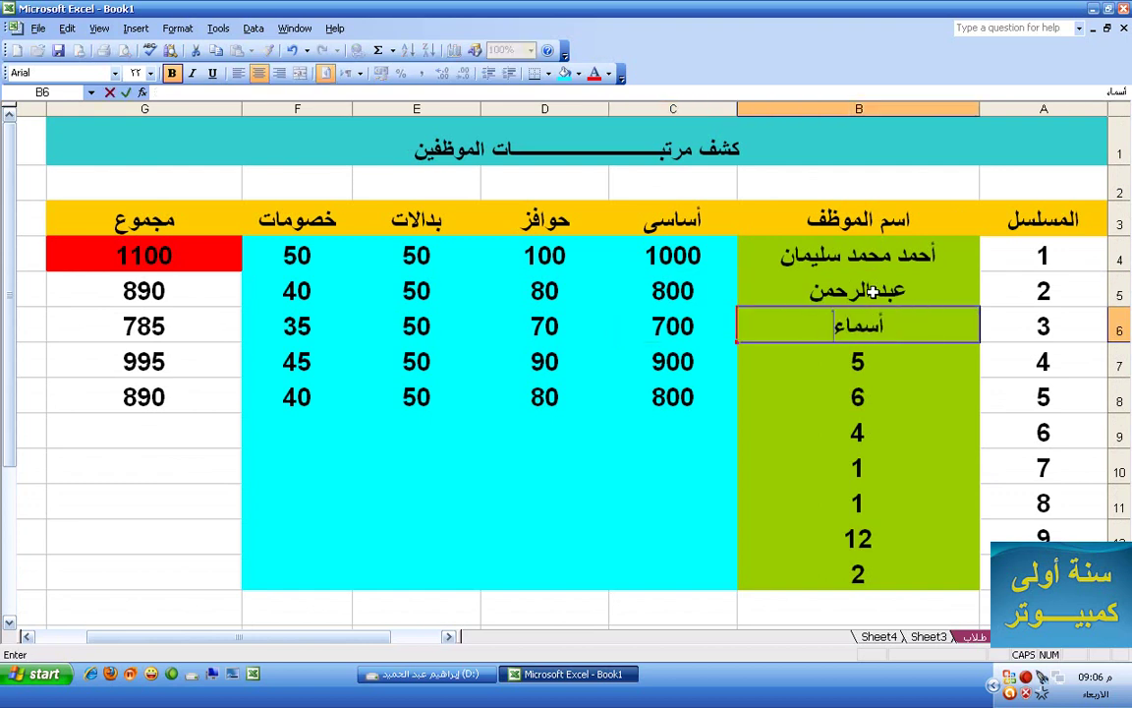
{"action": "key", "text": "Return"}
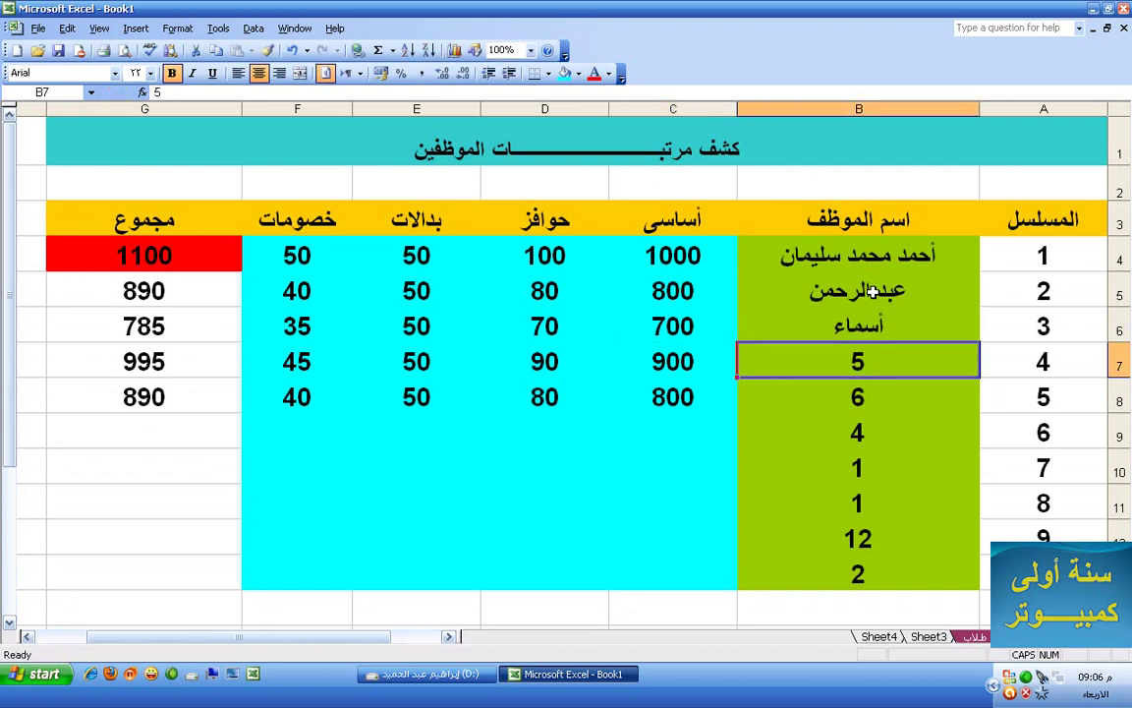
{"action": "type", "text": "كريم"}
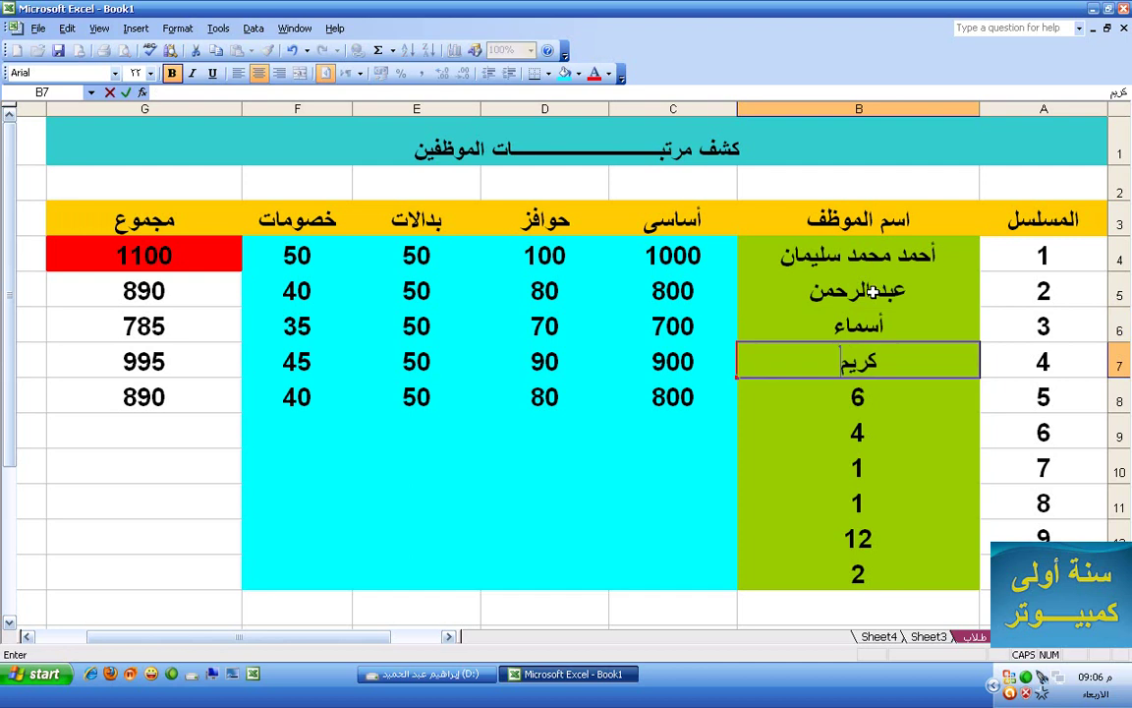
{"action": "key", "text": "Return"}
{"action": "type", "text": "محد"}
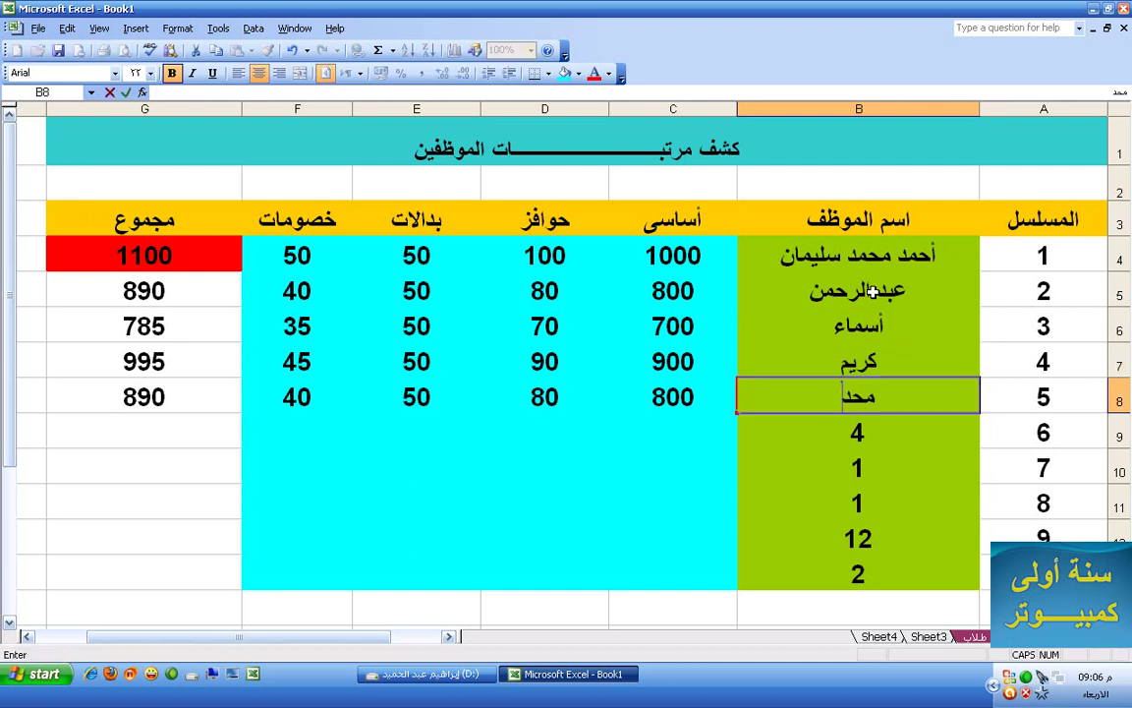
{"action": "key", "text": "BackSpace"}
{"action": "type", "text": "مد"}
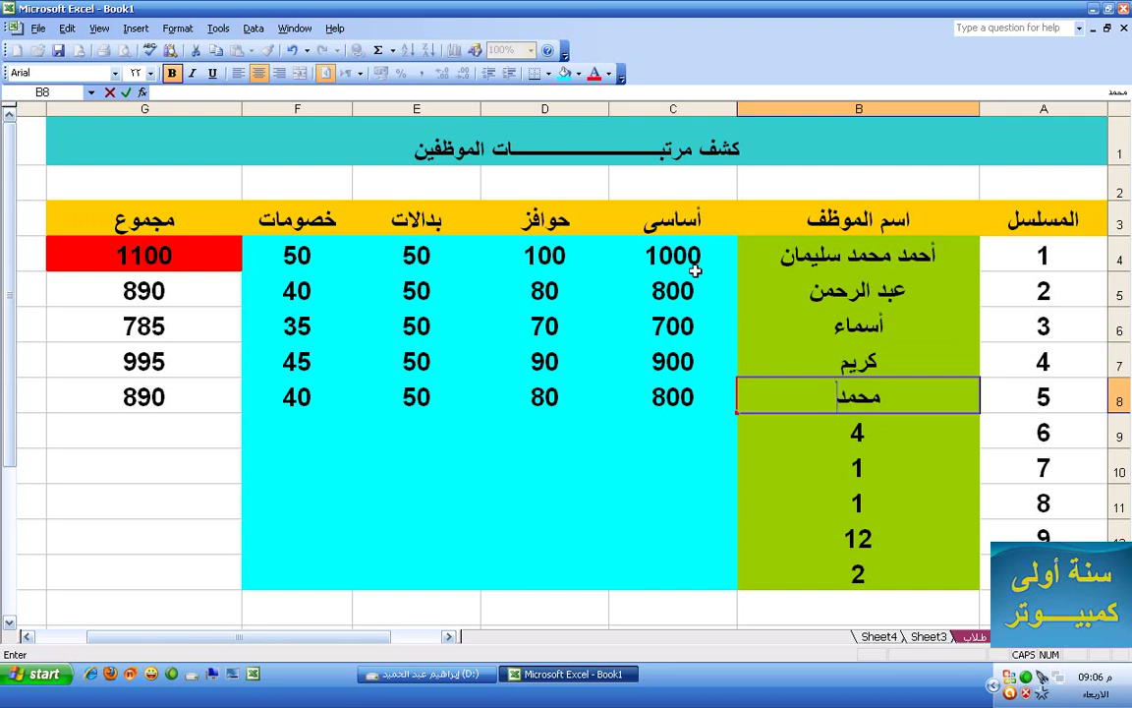
Replace the headings in C3 through F3 with the subjects عربى, حساب, دراسات and انجليزى.
{"action": "left_click", "coordinate": [692, 232]}
{"action": "type", "text": "عربى"}
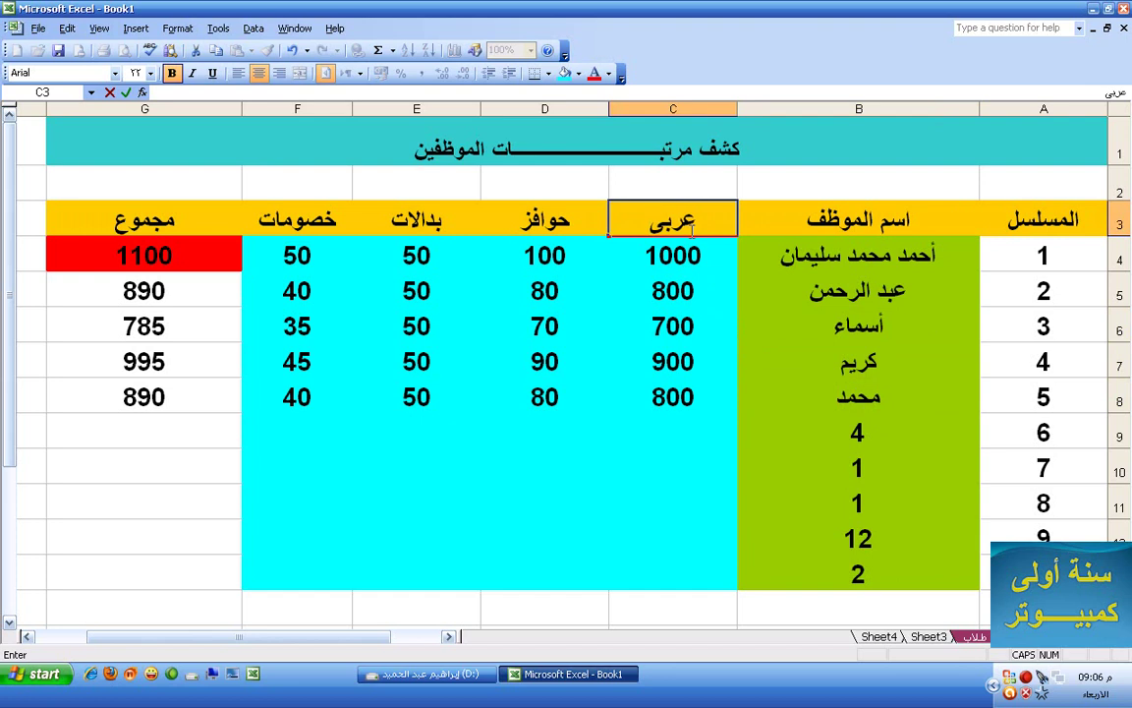
{"action": "key", "text": "Tab"}
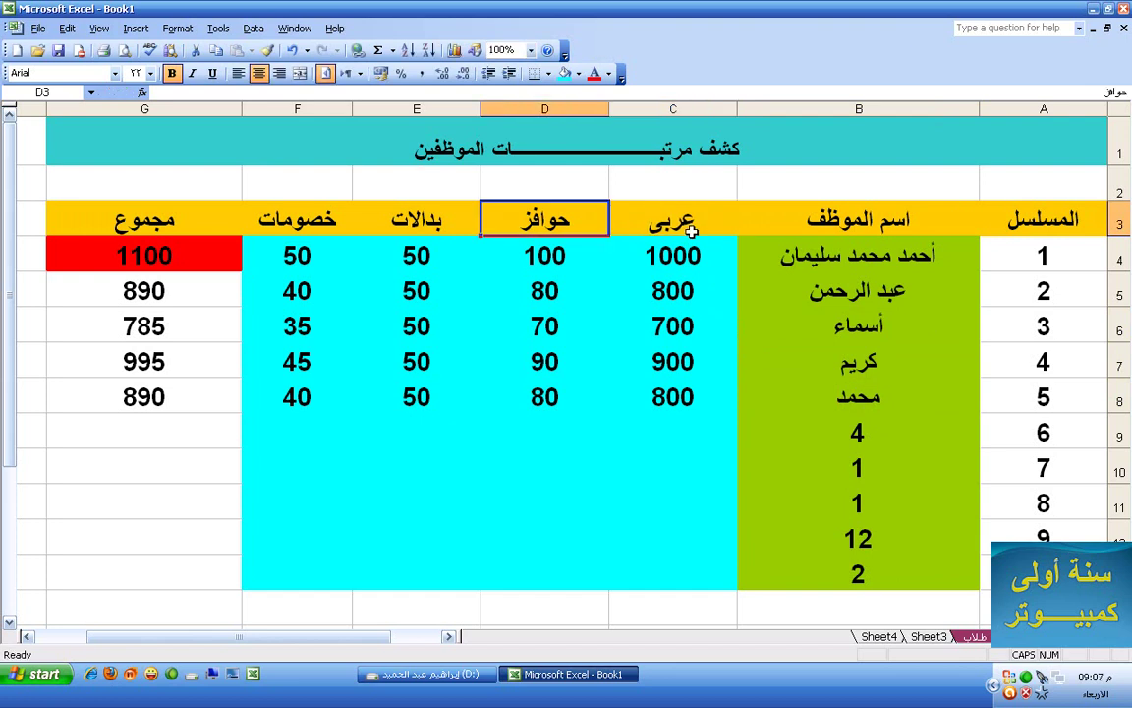
{"action": "type", "text": "حساب"}
{"action": "key", "text": "Tab"}
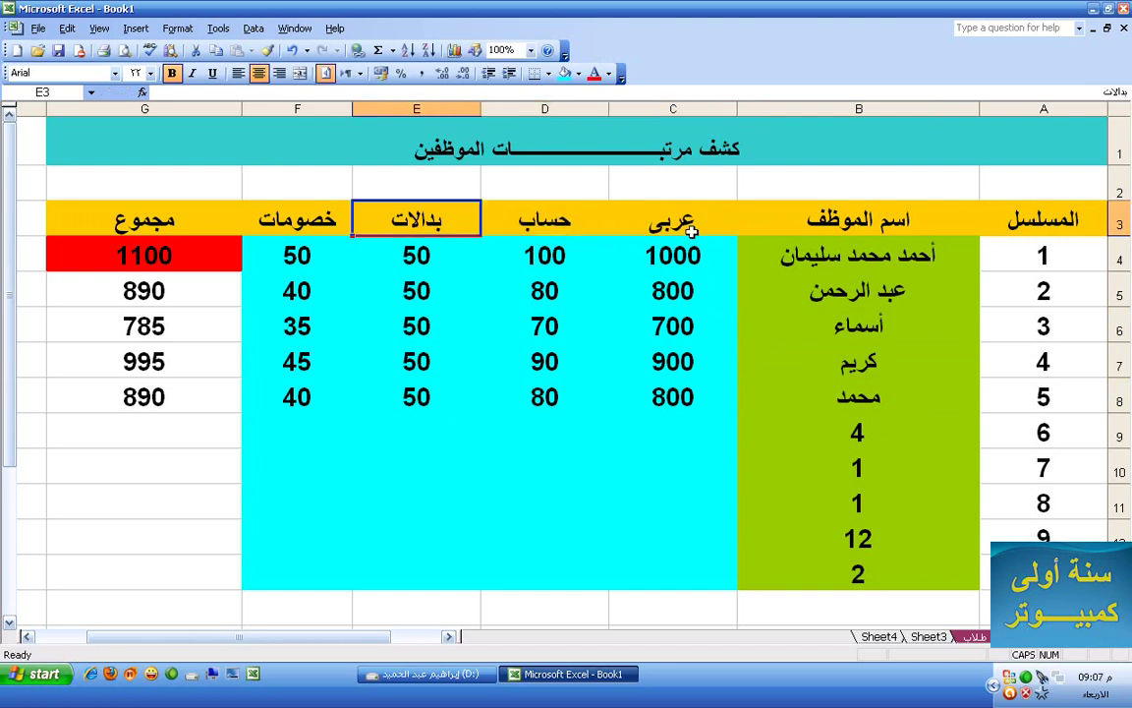
{"action": "type", "text": "دراسات"}
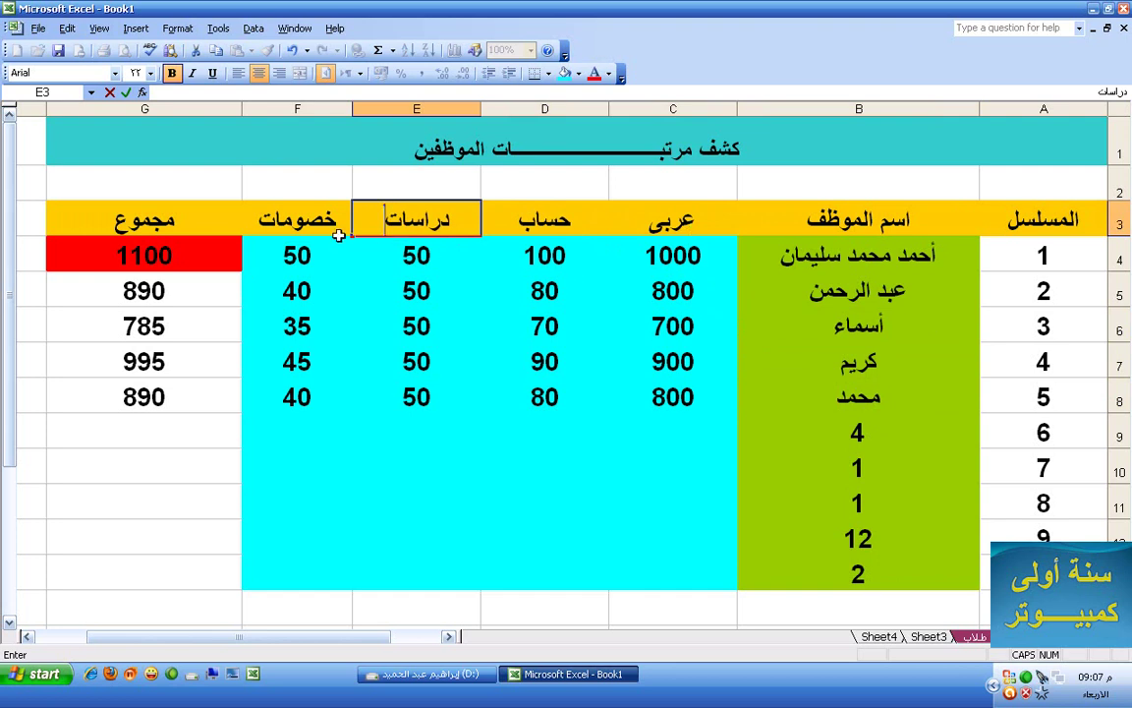
{"action": "left_click", "coordinate": [322, 224]}
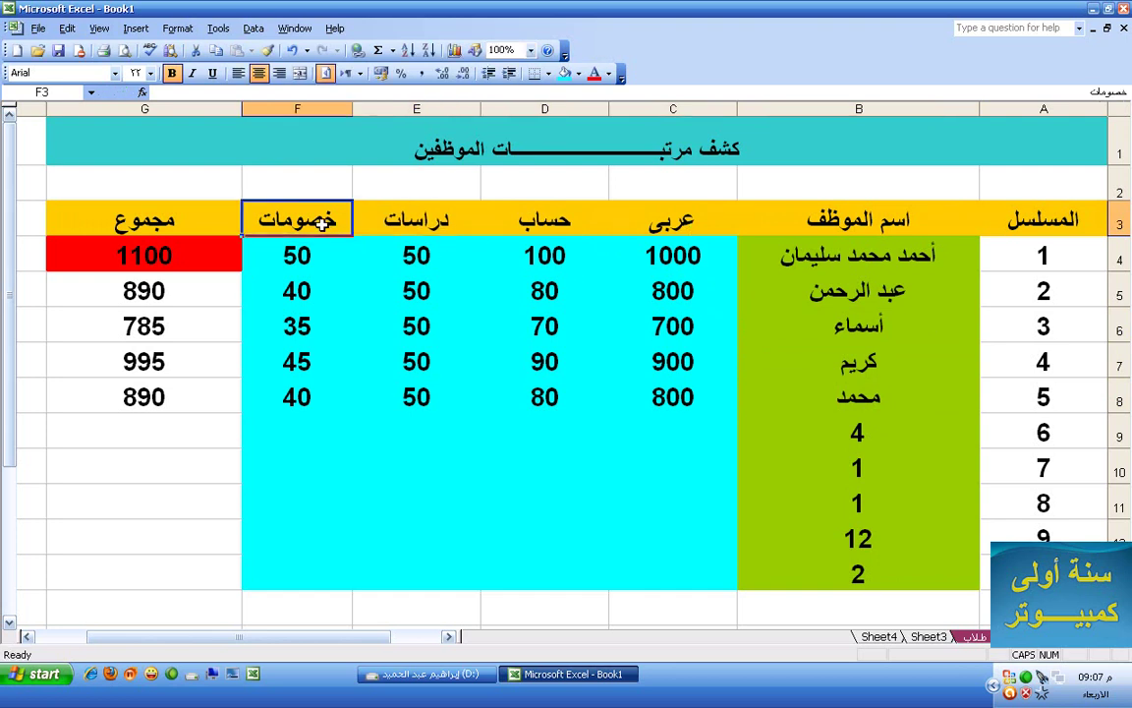
{"action": "type", "text": "انج"}
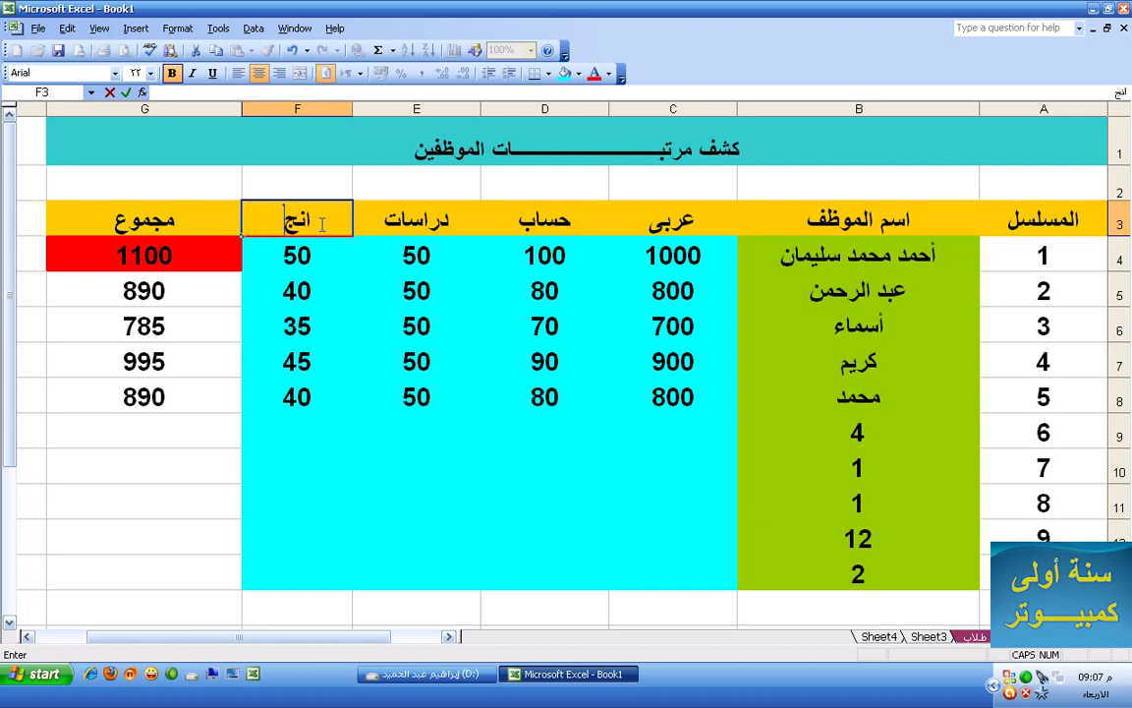
{"action": "type", "text": "ليزى"}
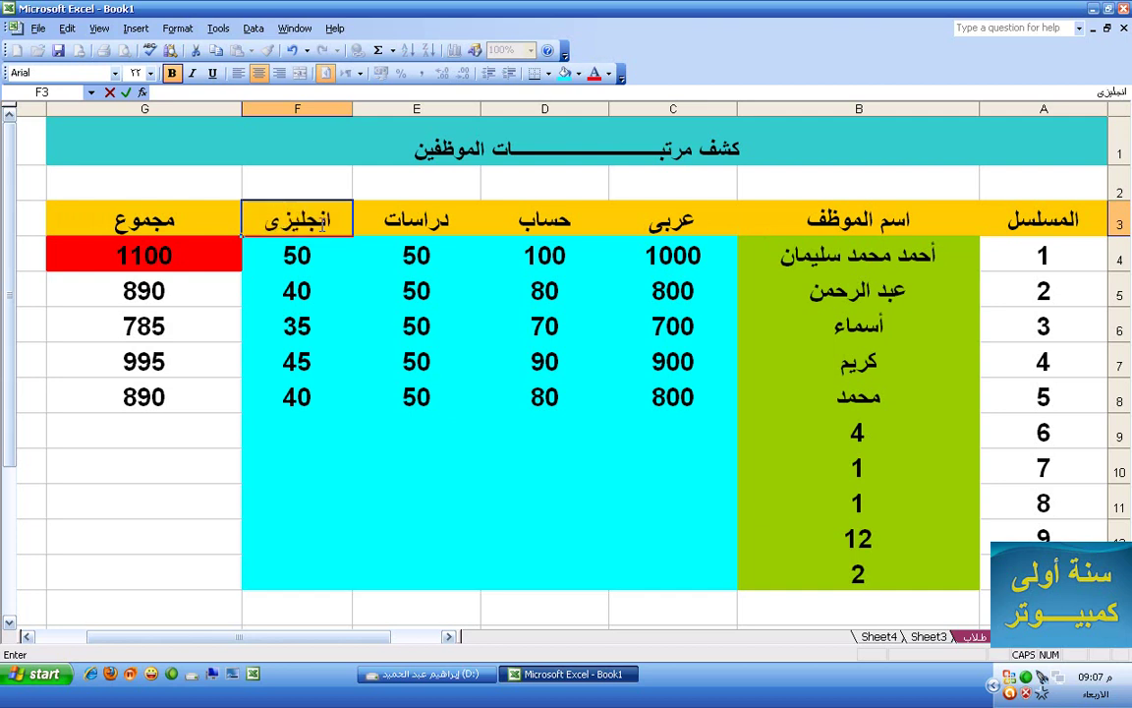
Clear all contents and formatting from the cyan salary figures block C4:F13.
{"action": "left_click_drag", "start_coordinate": [716, 256], "coordinate": [296, 585]}
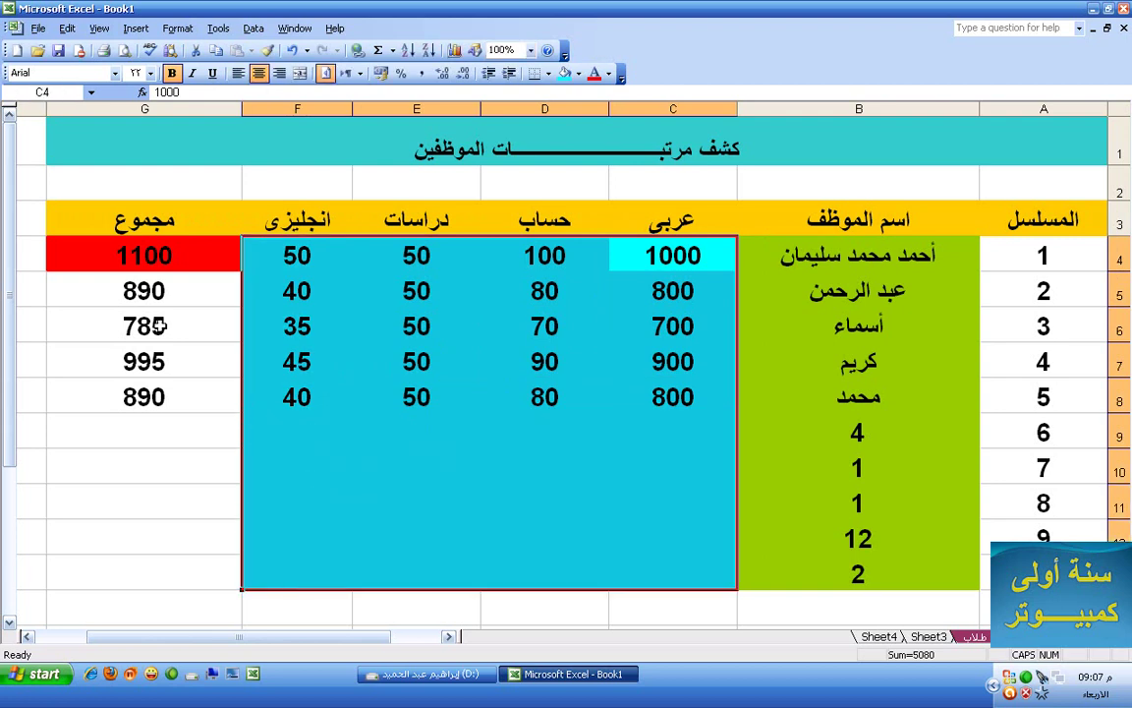
{"action": "left_click", "coordinate": [67, 28]}
{"action": "mouse_move", "coordinate": [118, 196]}
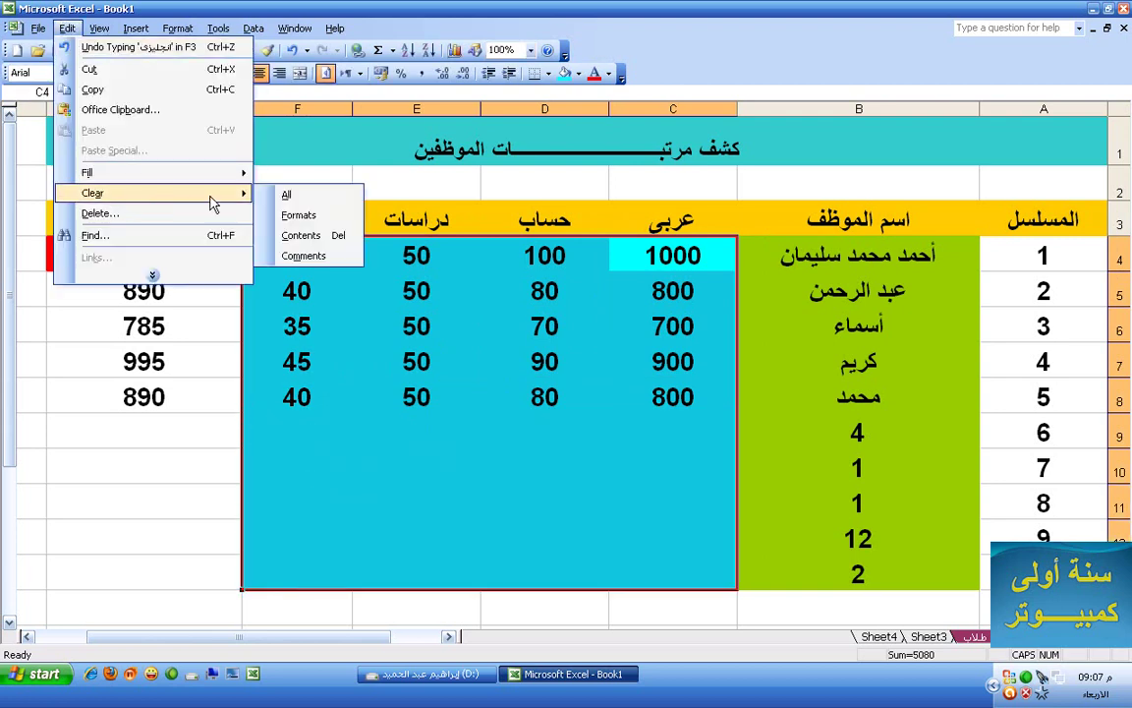
{"action": "left_click", "coordinate": [270, 194]}
Enter the عربى marks 50, 35, 21, 58 and 24 in C4 through C8.
{"action": "left_click", "coordinate": [658, 264]}
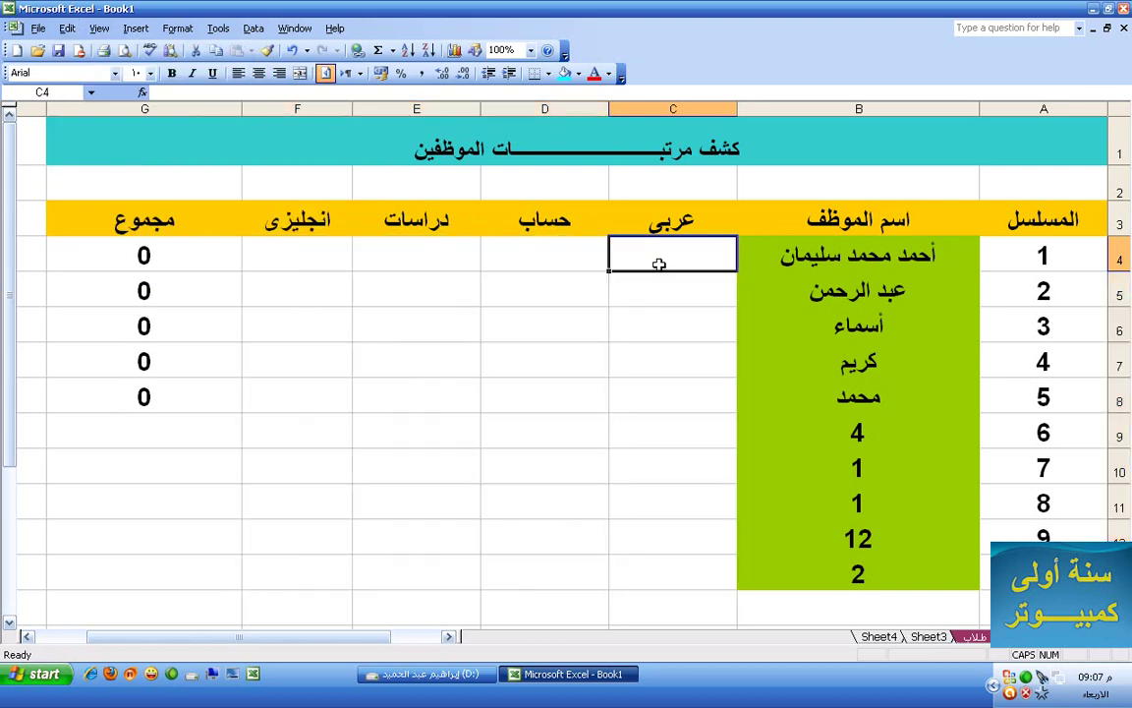
{"action": "type", "text": "50"}
{"action": "key", "text": "Return"}
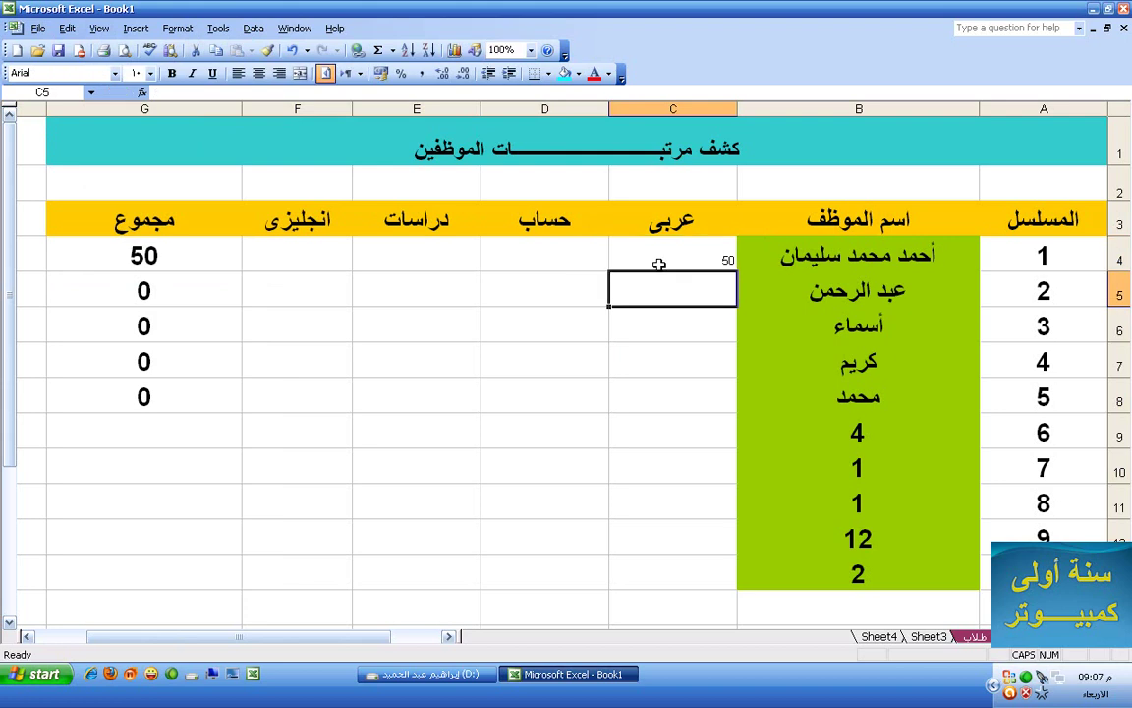
{"action": "type", "text": "35"}
{"action": "key", "text": "Return"}
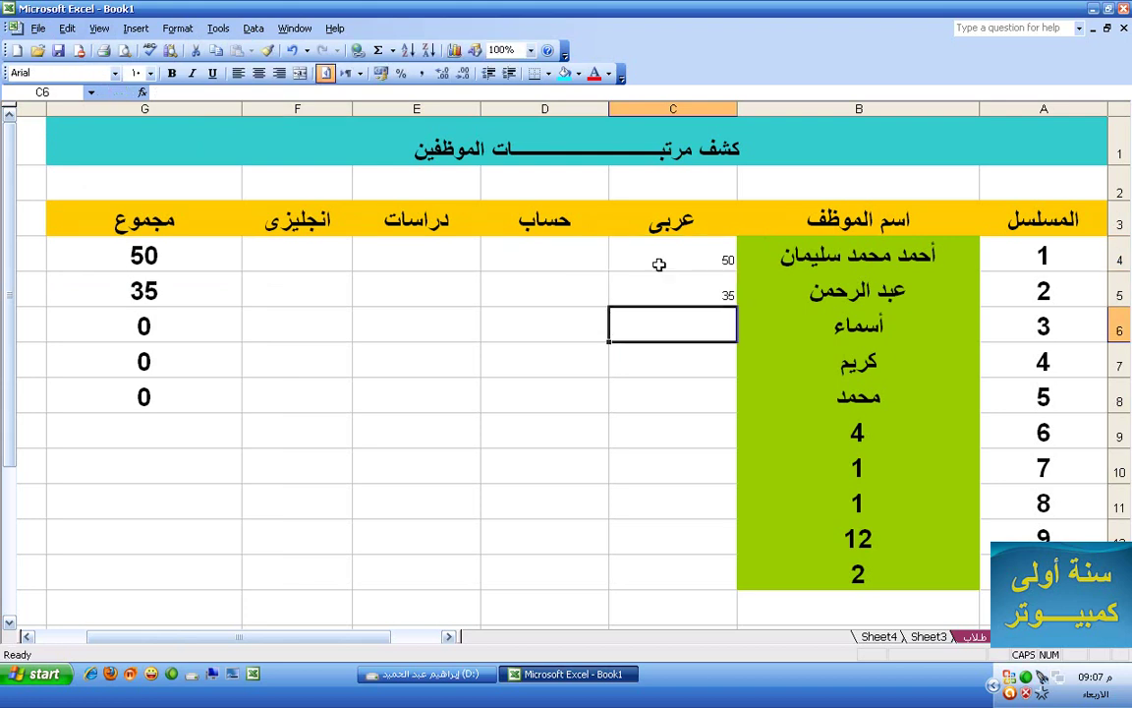
{"action": "type", "text": "21"}
{"action": "key", "text": "Return"}
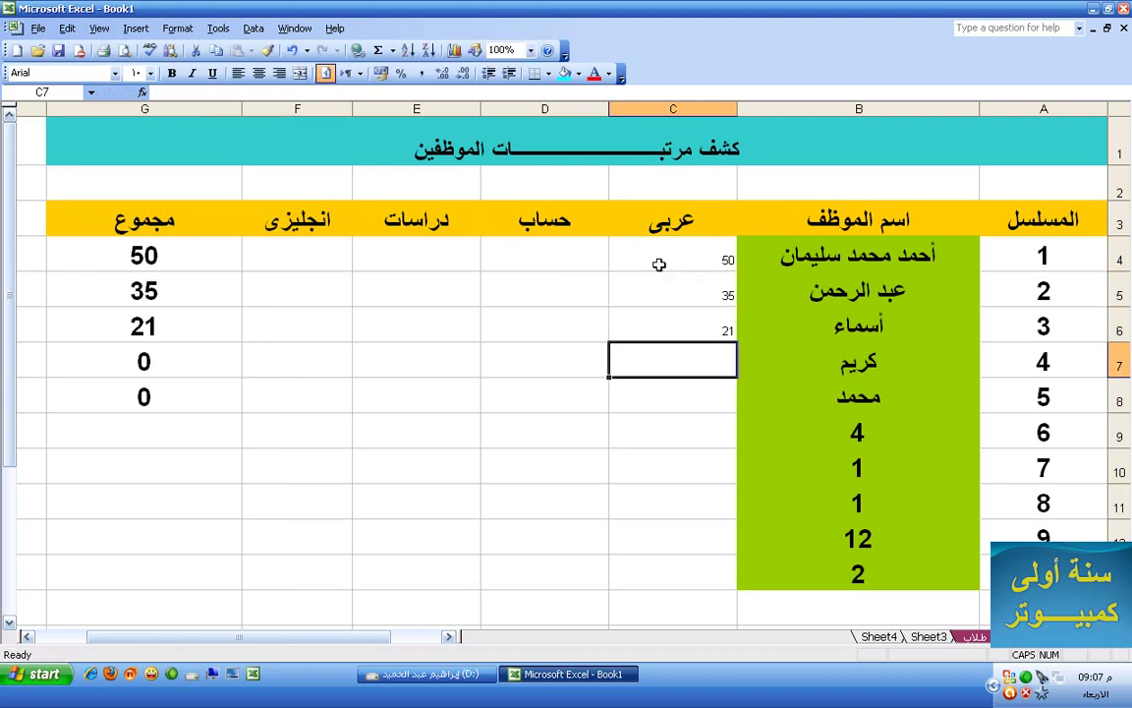
{"action": "type", "text": "58"}
{"action": "key", "text": "Return"}
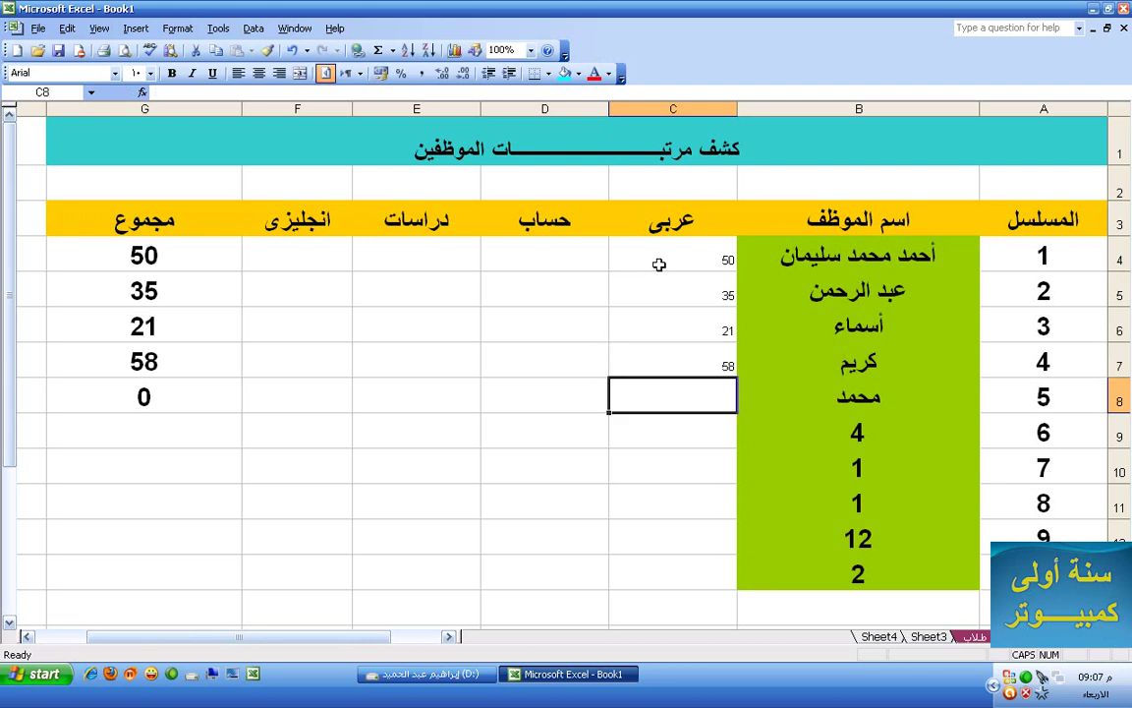
{"action": "type", "text": "24"}
{"action": "key", "text": "Return"}
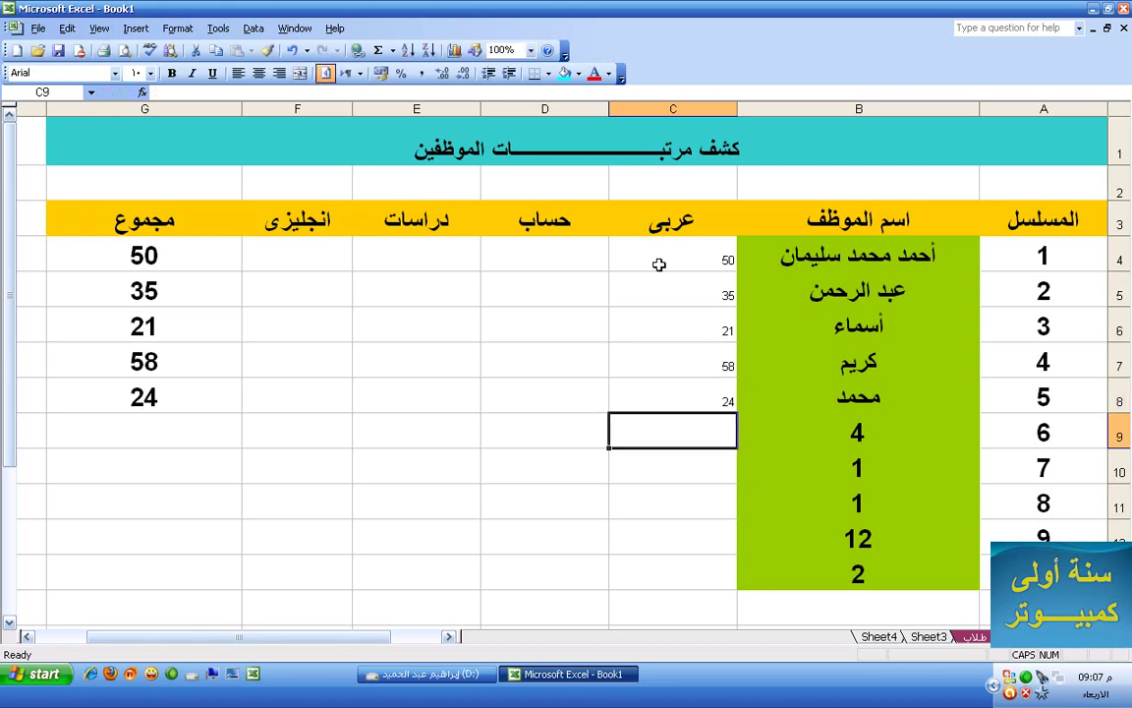
Enter the حساب marks 21, 25, 26, 24 and 21 in D4 through D8.
{"action": "left_click", "coordinate": [588, 257]}
{"action": "type", "text": "21"}
{"action": "key", "text": "Return"}
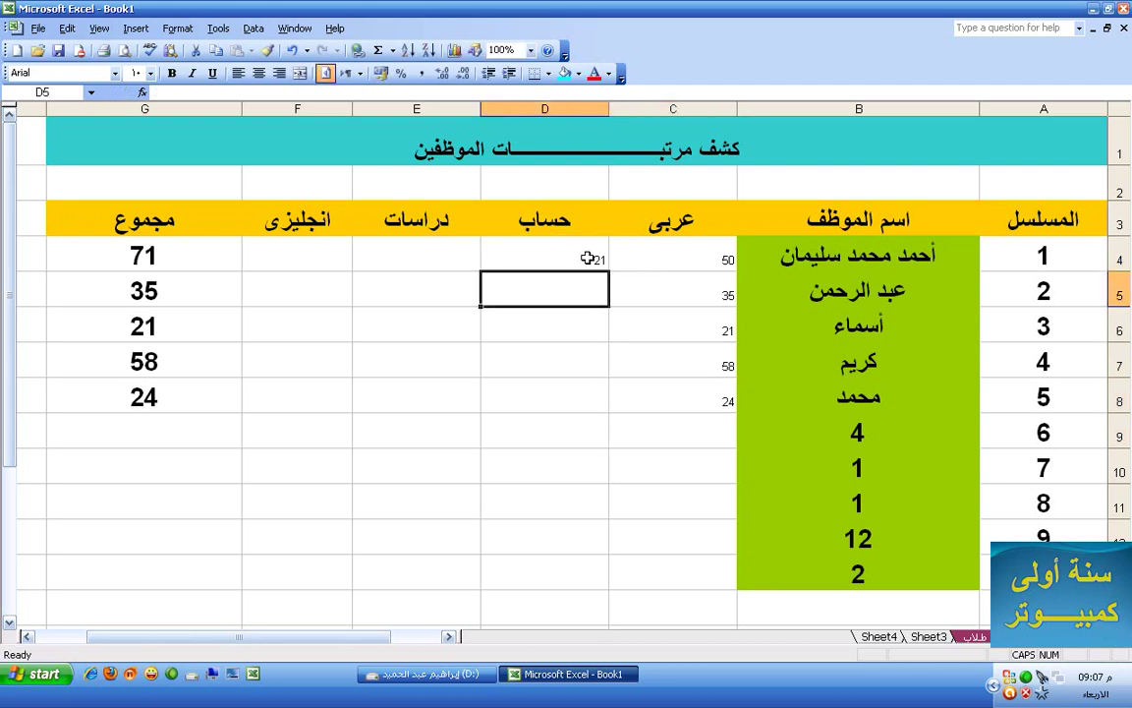
{"action": "type", "text": "25"}
{"action": "key", "text": "Return"}
{"action": "type", "text": "26"}
{"action": "key", "text": "Return"}
{"action": "type", "text": "24"}
{"action": "key", "text": "Return"}
{"action": "type", "text": "21"}
{"action": "key", "text": "Return"}
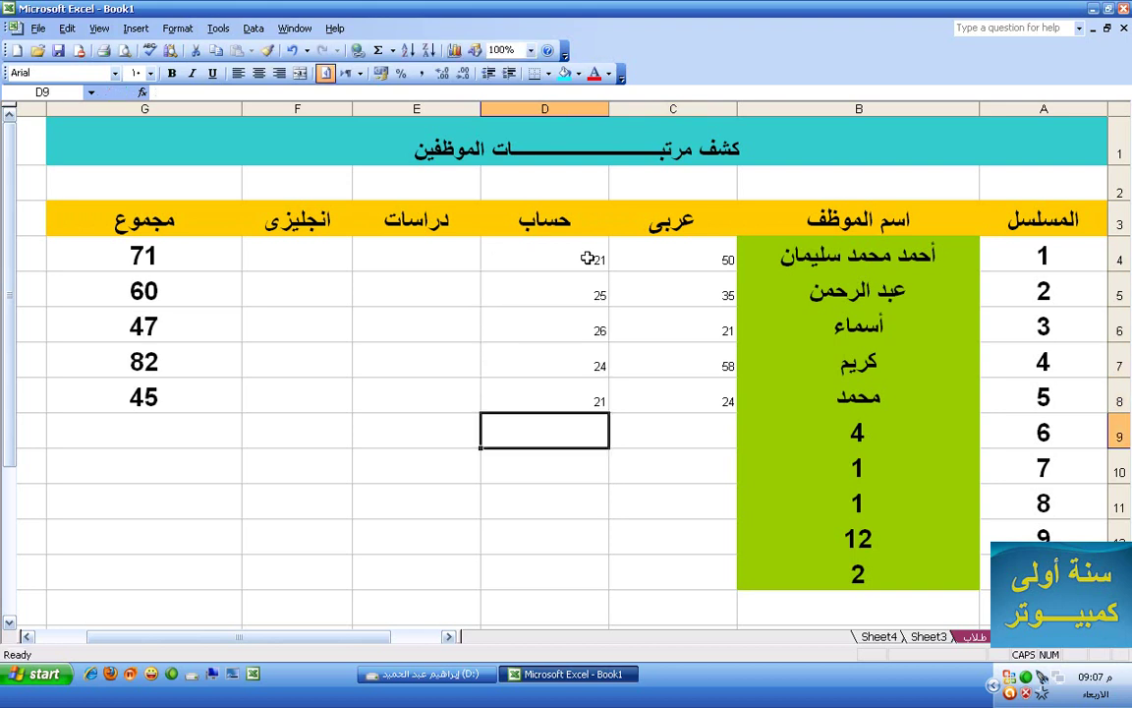
Enter the دراسات marks 25, 26, 21 and 247 in E4 through E7.
{"action": "key", "text": "Up"}
{"action": "key", "text": "Up"}
{"action": "key", "text": "Up"}
{"action": "key", "text": "Up"}
{"action": "key", "text": "Up"}
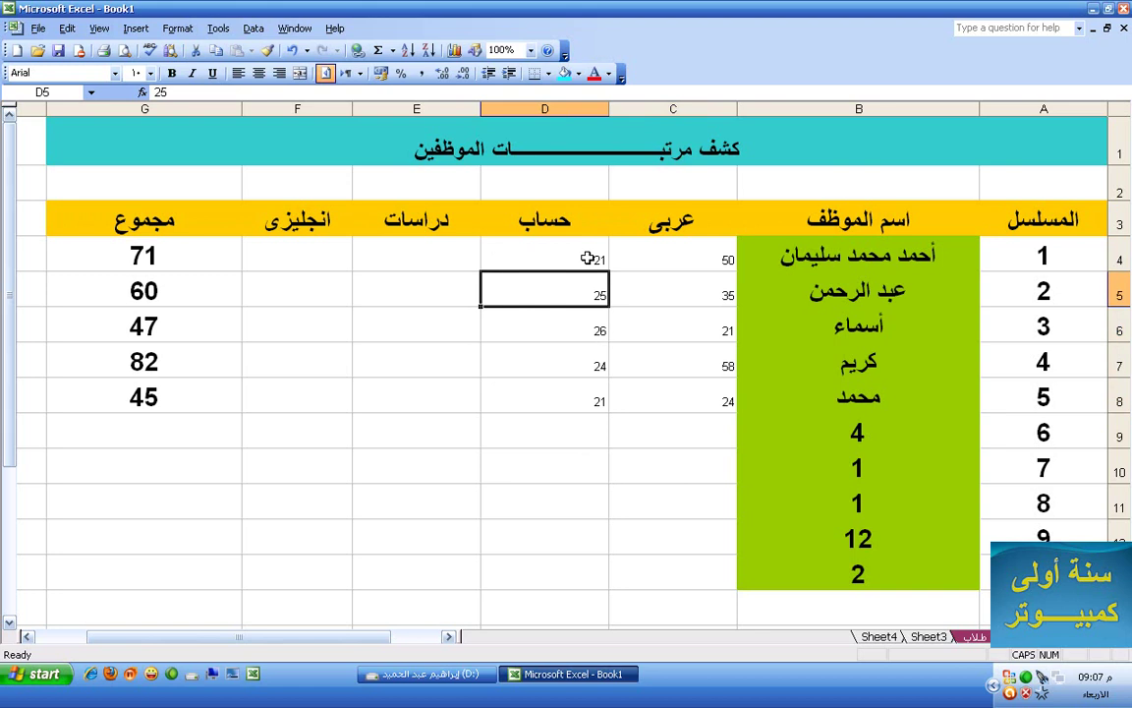
{"action": "key", "text": "Left"}
{"action": "type", "text": "25"}
{"action": "key", "text": "Return"}
{"action": "type", "text": "26"}
{"action": "key", "text": "Return"}
{"action": "type", "text": "21"}
{"action": "key", "text": "Return"}
{"action": "type", "text": "247"}
{"action": "key", "text": "Return"}
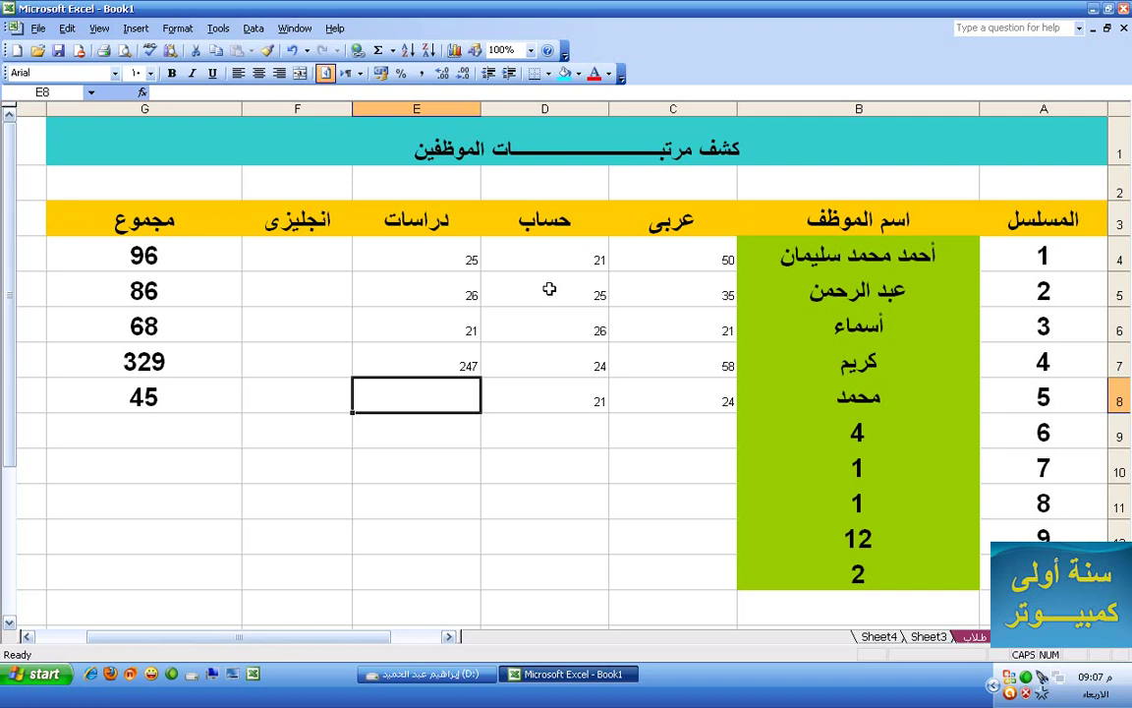
Correct the دراسات mark in E7 to 26 and enter 21 in E8.
{"action": "left_click", "coordinate": [468, 362]}
{"action": "type", "text": "26"}
{"action": "key", "text": "Return"}
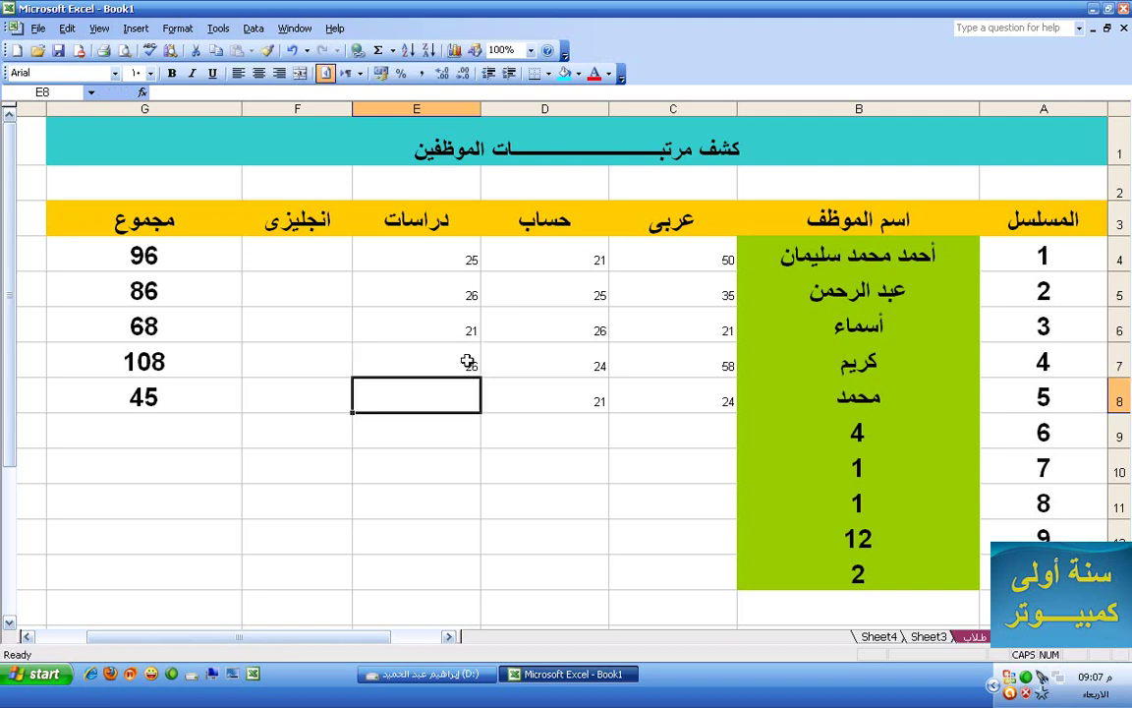
{"action": "type", "text": "21"}
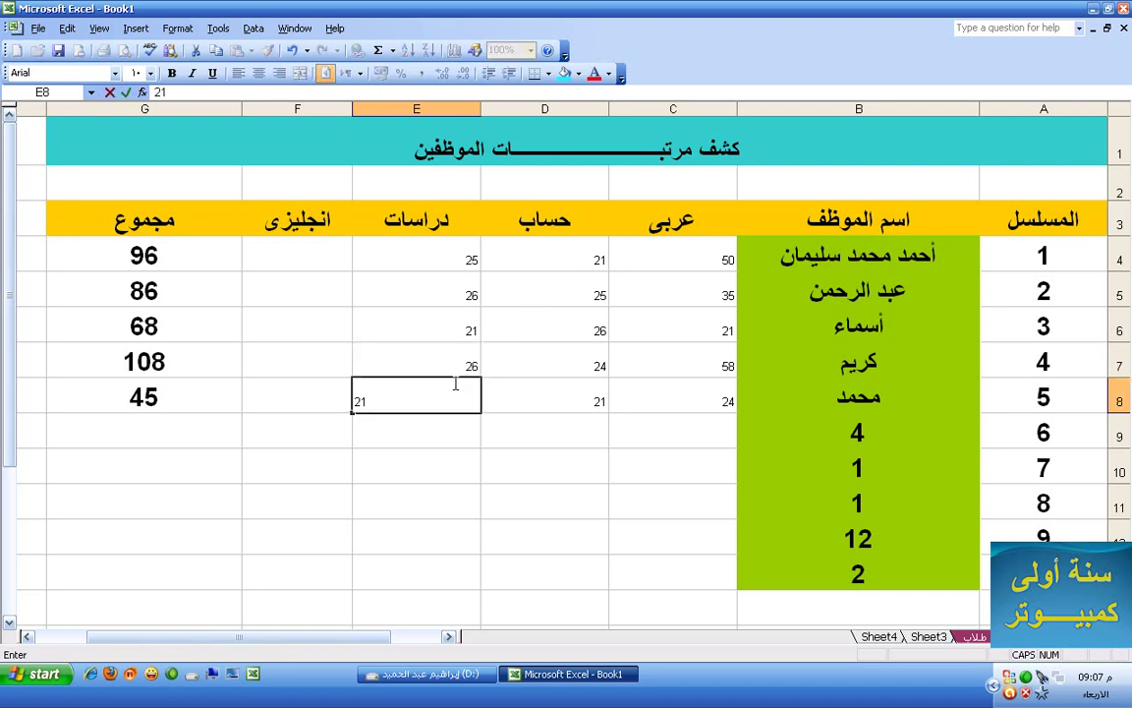
{"action": "key", "text": "Return"}
Enter the انجليزى marks 35, 34, 26, 24 and 27 in F4 through F8.
{"action": "left_click", "coordinate": [311, 258]}
{"action": "type", "text": "35"}
{"action": "key", "text": "Return"}
{"action": "type", "text": "34"}
{"action": "key", "text": "Return"}
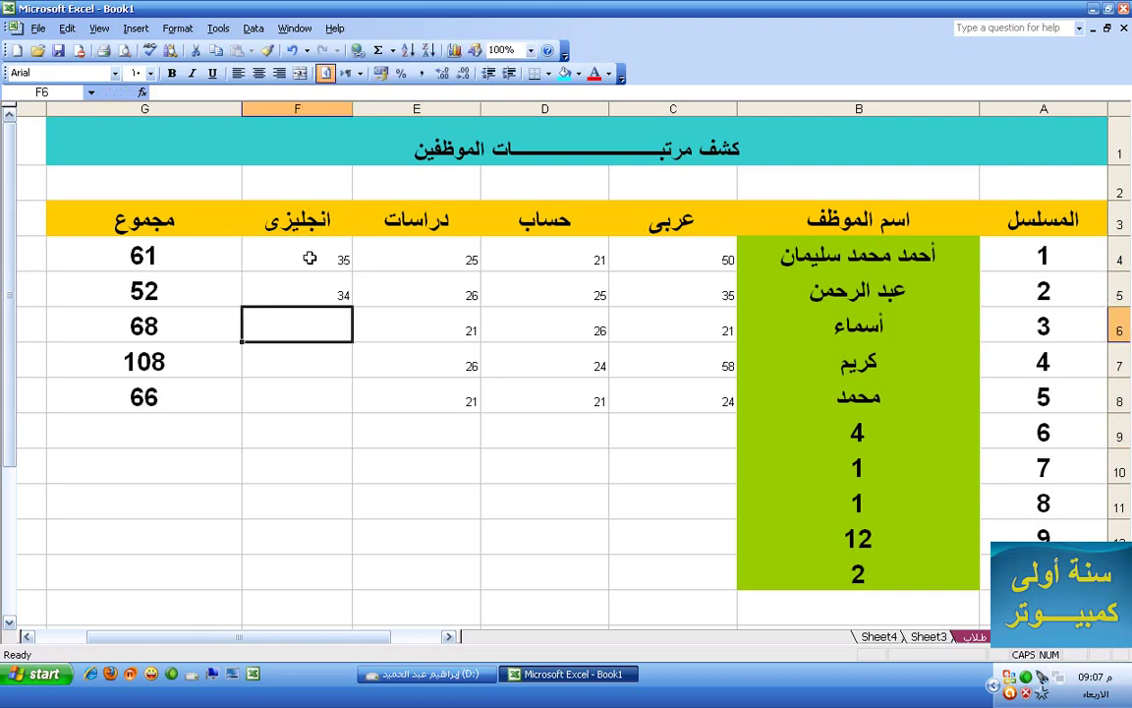
{"action": "type", "text": "26"}
{"action": "key", "text": "Return"}
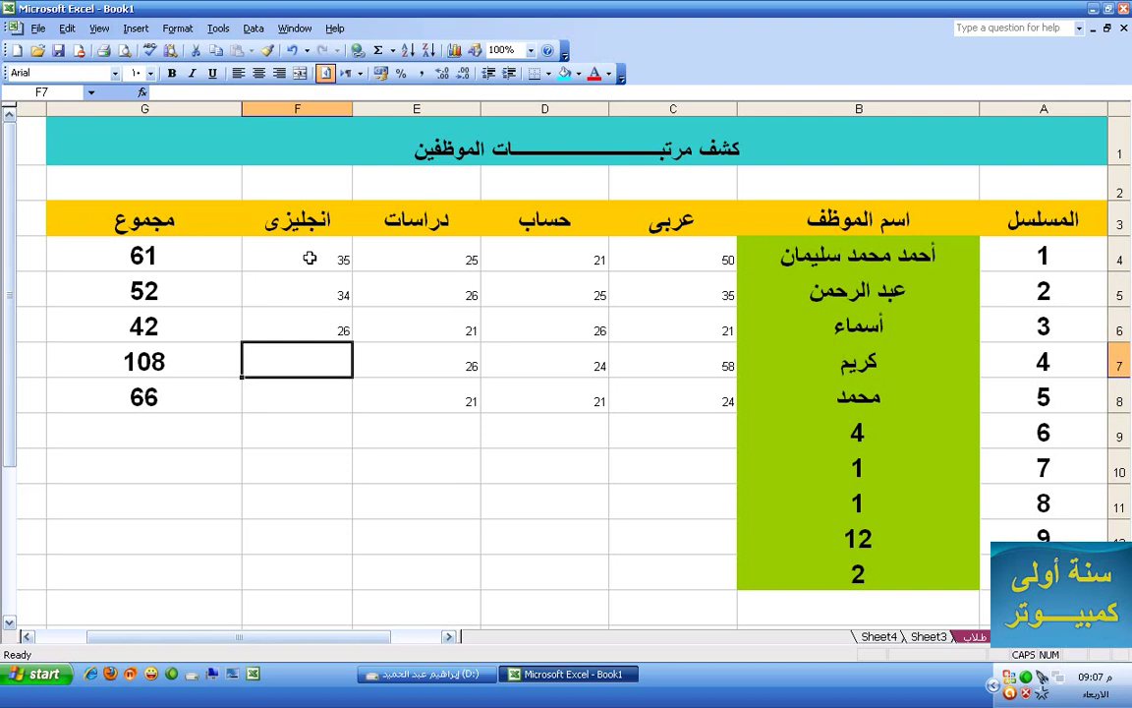
{"action": "type", "text": "24"}
{"action": "key", "text": "Return"}
{"action": "type", "text": "27"}
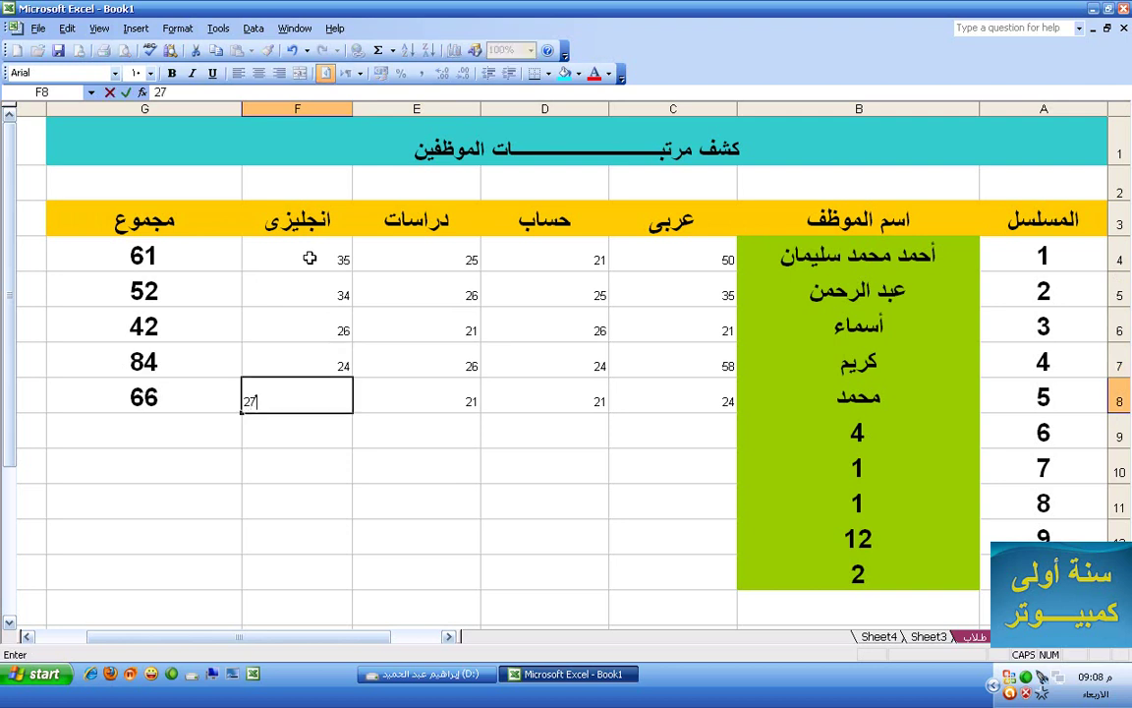
{"action": "key", "text": "Return"}
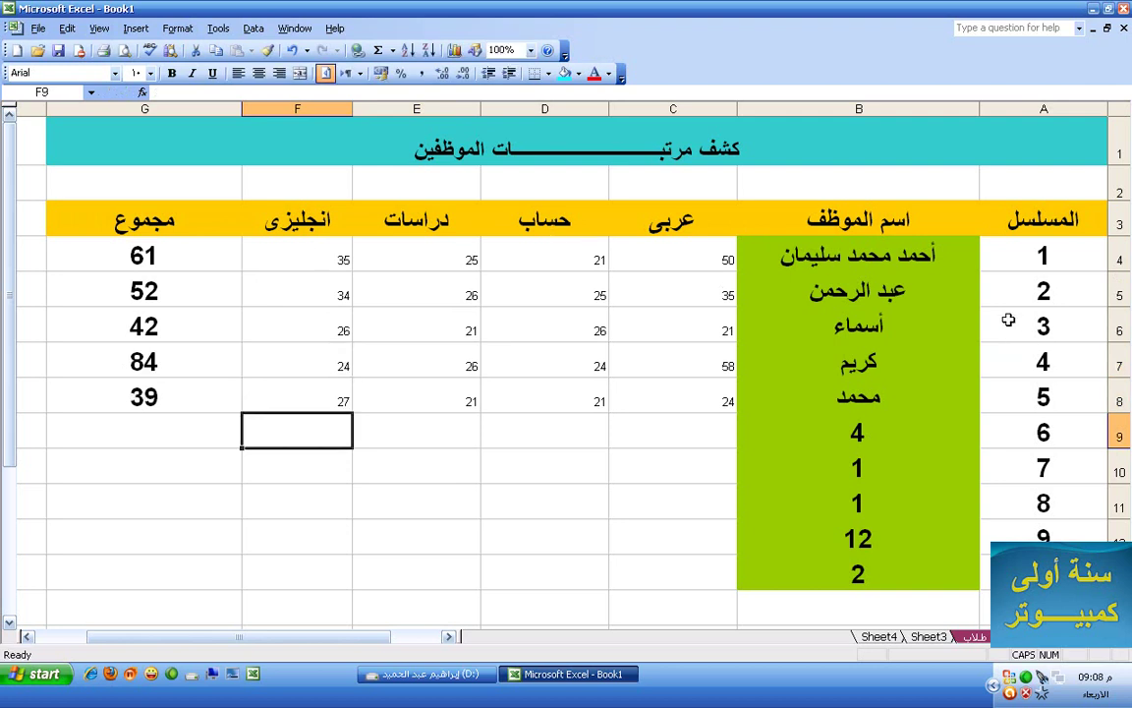
Copy the serial number cells' formatting onto the marks in C4:F8 with Format Painter.
{"action": "left_click", "coordinate": [1040, 260]}
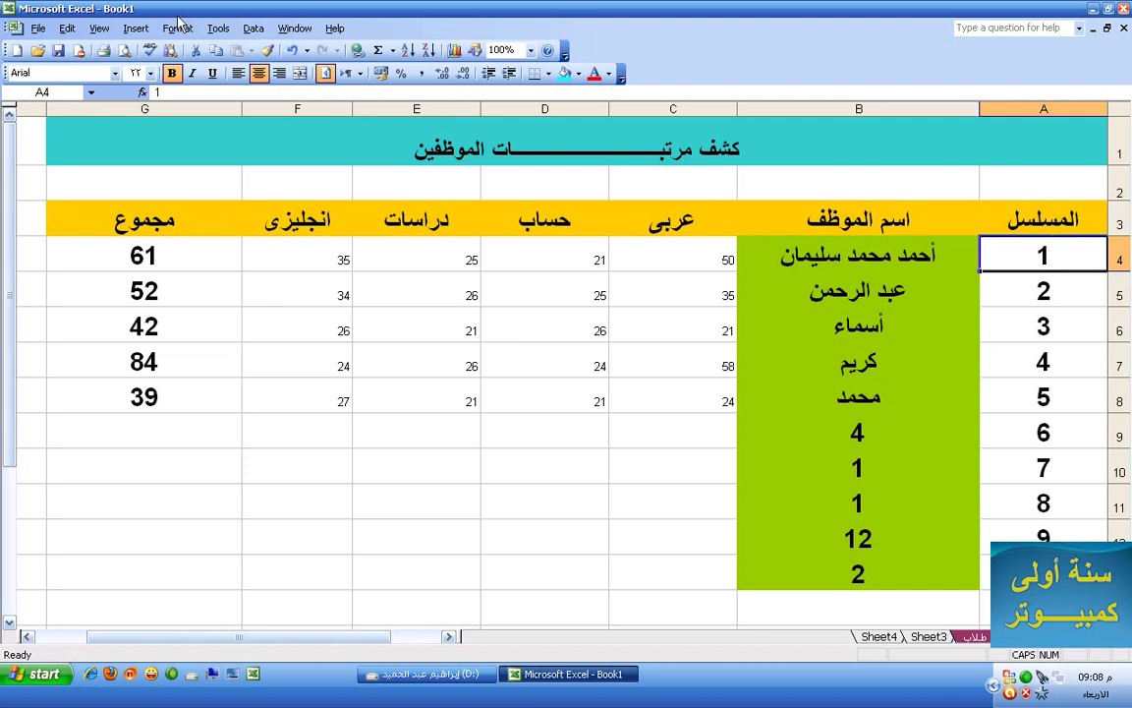
{"action": "left_click", "coordinate": [266, 51]}
{"action": "mouse_move", "coordinate": [733, 254]}
{"action": "left_mouse_down"}
{"action": "mouse_move", "coordinate": [353, 336]}
{"action": "mouse_move", "coordinate": [344, 382]}
{"action": "mouse_move", "coordinate": [413, 392]}
{"action": "left_mouse_up"}
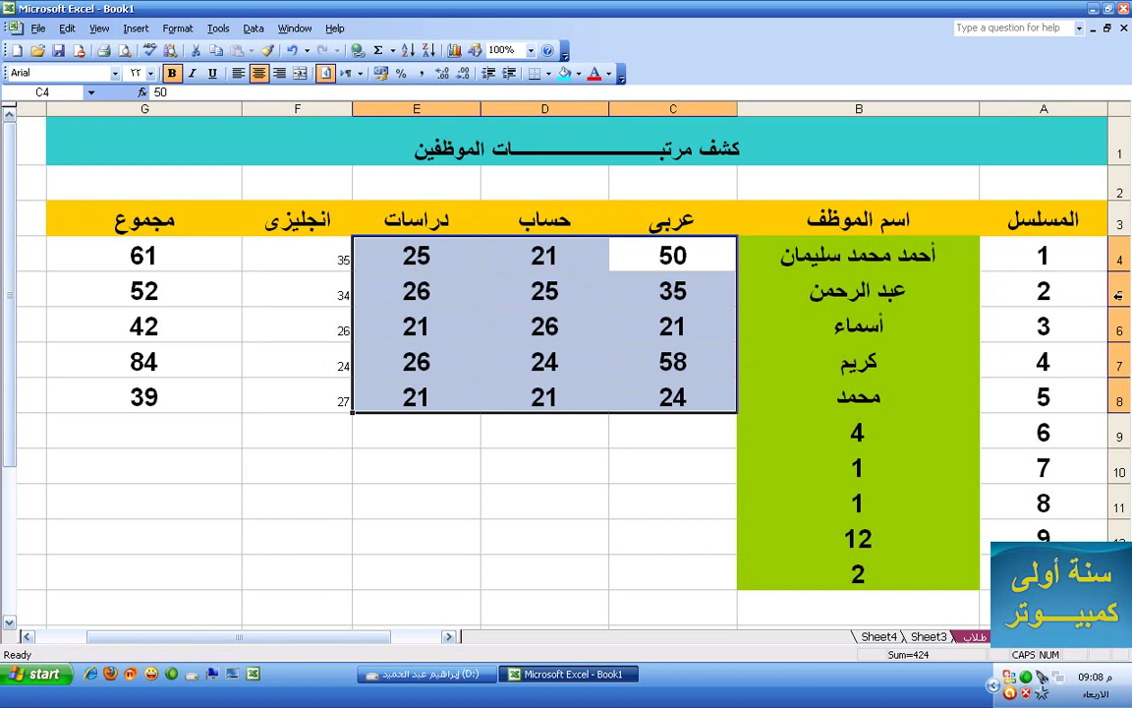
{"action": "left_click_drag", "start_coordinate": [978, 252], "coordinate": [1042, 433]}
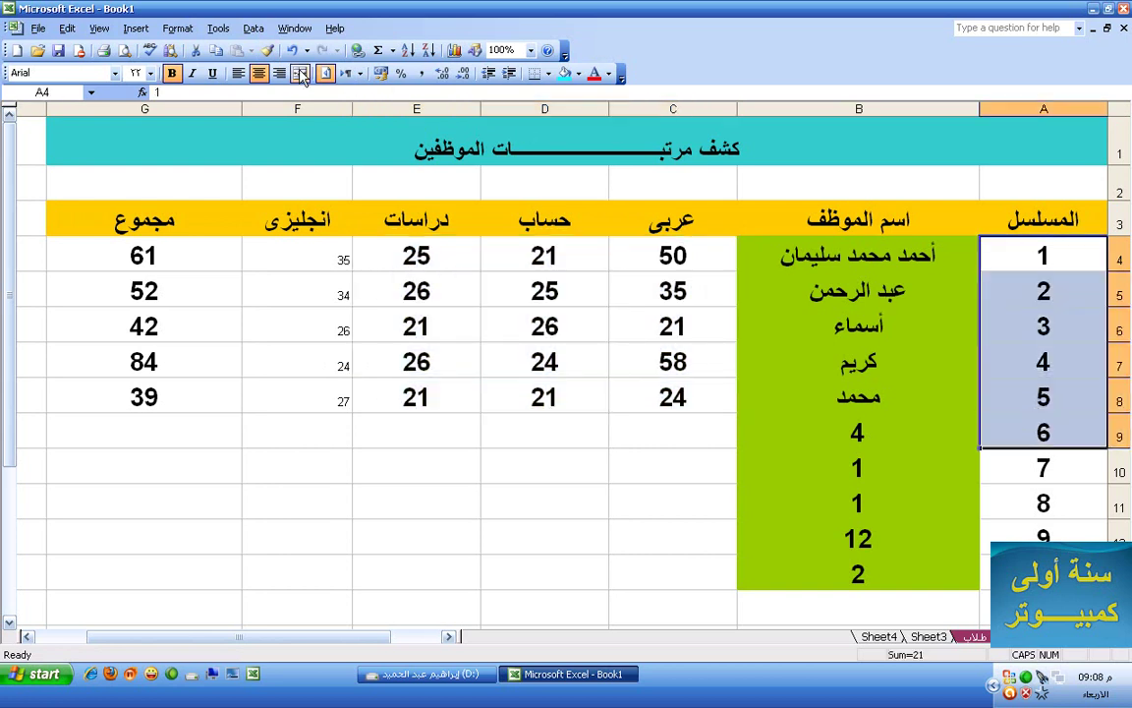
{"action": "left_click", "coordinate": [266, 50]}
{"action": "mouse_move", "coordinate": [312, 255]}
{"action": "left_mouse_down"}
{"action": "mouse_move", "coordinate": [313, 393]}
{"action": "mouse_move", "coordinate": [345, 380]}
{"action": "left_mouse_up"}
{"action": "left_click", "coordinate": [386, 361]}
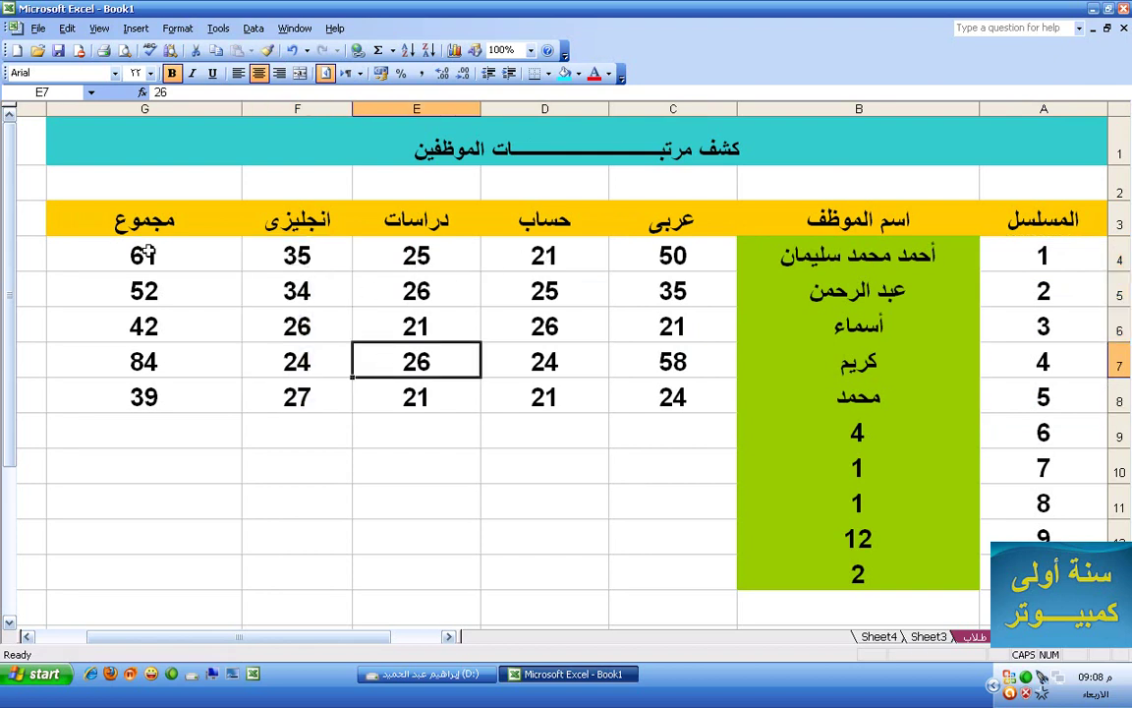
Clear the contents and formatting of the مجموع cells G4:G8.
{"action": "left_click_drag", "start_coordinate": [146, 253], "coordinate": [157, 406]}
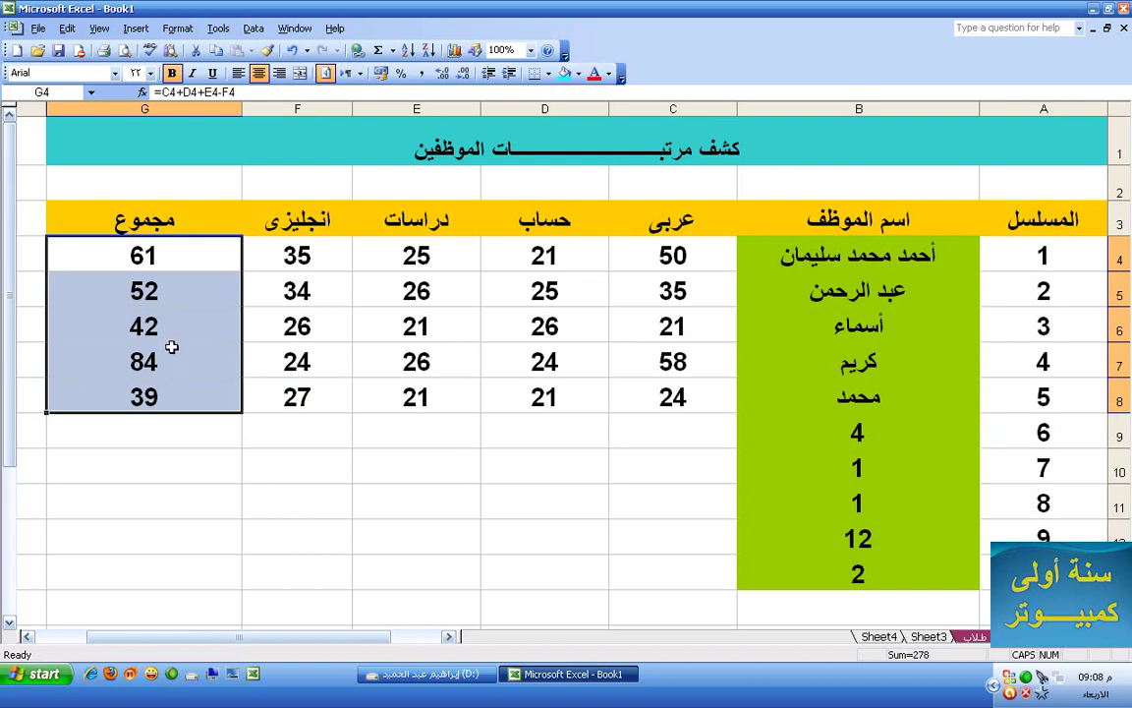
{"action": "left_click", "coordinate": [67, 28]}
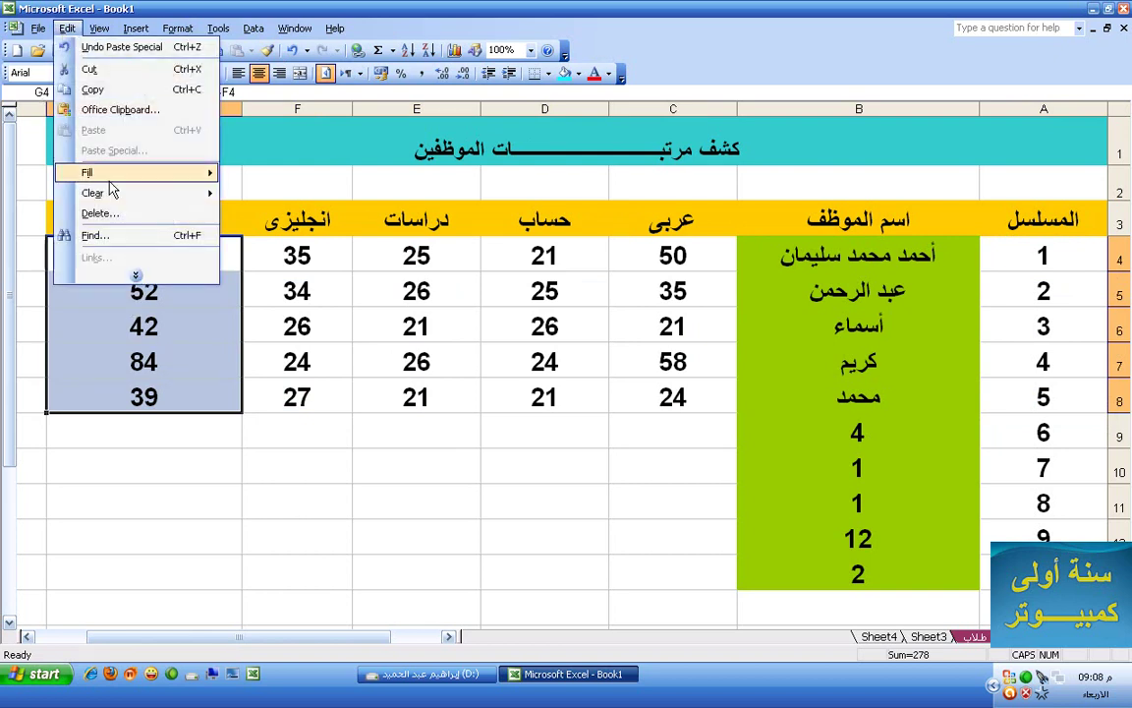
{"action": "mouse_move", "coordinate": [108, 194]}
{"action": "left_click", "coordinate": [252, 196]}
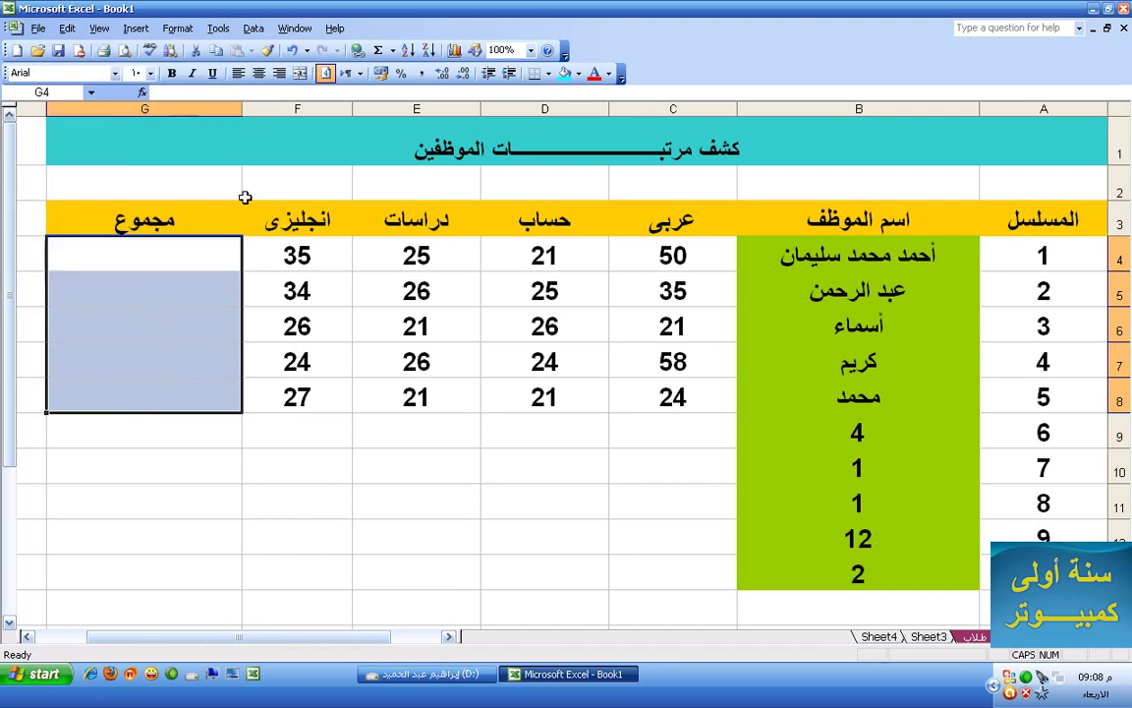
Total the first row's marks in C4:F4 with AutoSum, placing the sum in G4.
{"action": "left_click", "coordinate": [189, 240]}
{"action": "left_click_drag", "start_coordinate": [619, 269], "coordinate": [293, 251]}
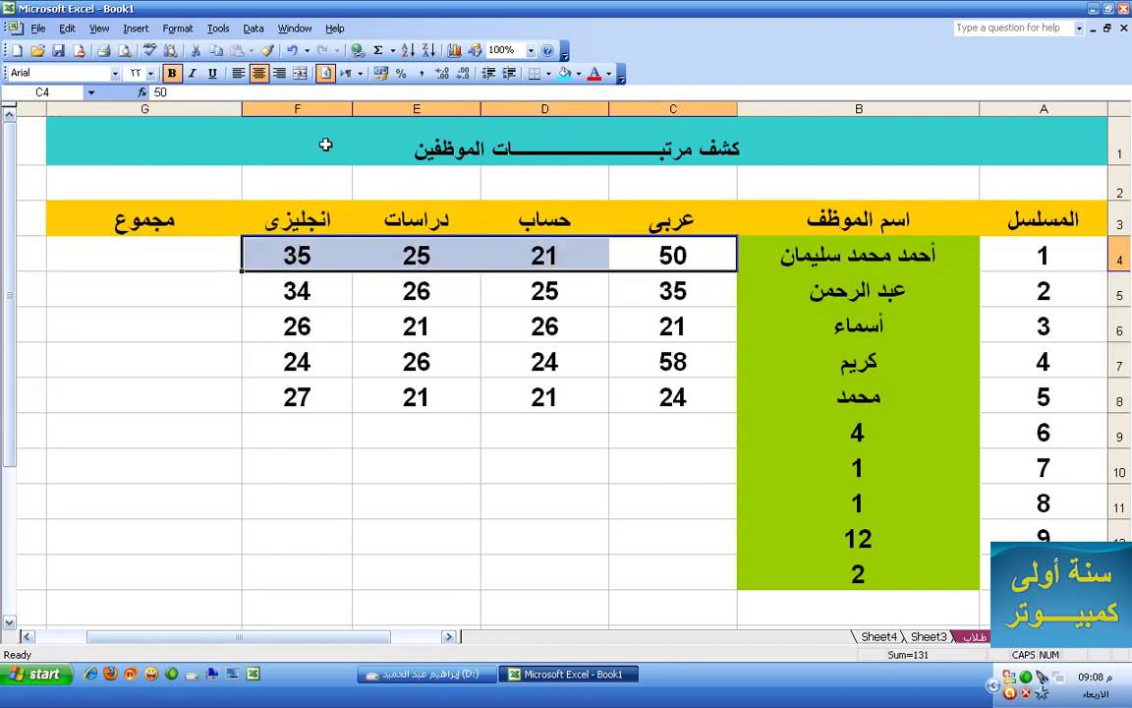
{"action": "left_click", "coordinate": [377, 50]}
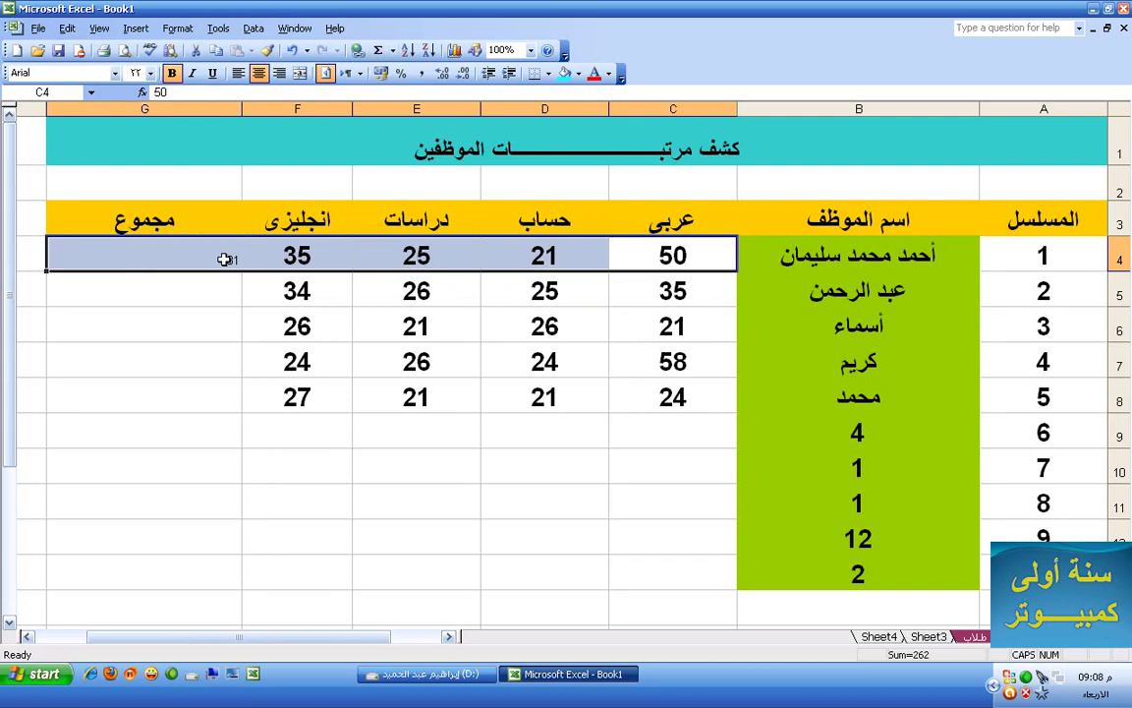
Copy the formatting of mark cell F4 onto the مجموع cells from G4 downward with Format Painter.
{"action": "left_click", "coordinate": [300, 257]}
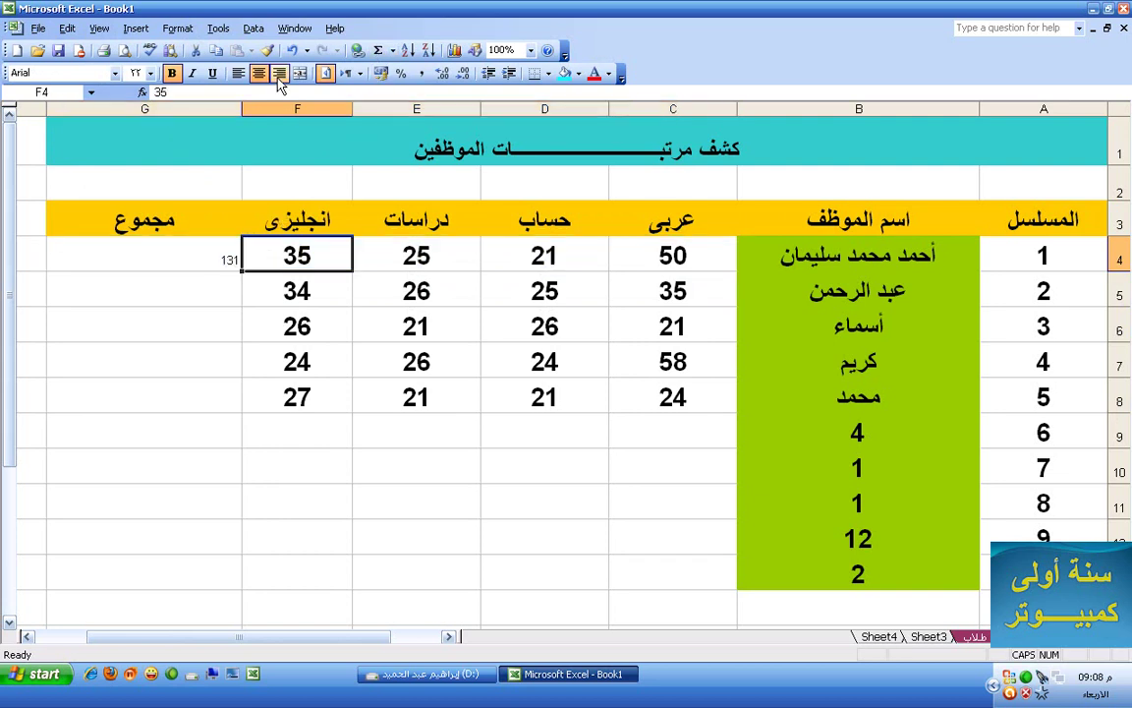
{"action": "left_click", "coordinate": [267, 50]}
{"action": "left_click_drag", "start_coordinate": [182, 250], "coordinate": [186, 374]}
{"action": "left_click", "coordinate": [215, 284]}
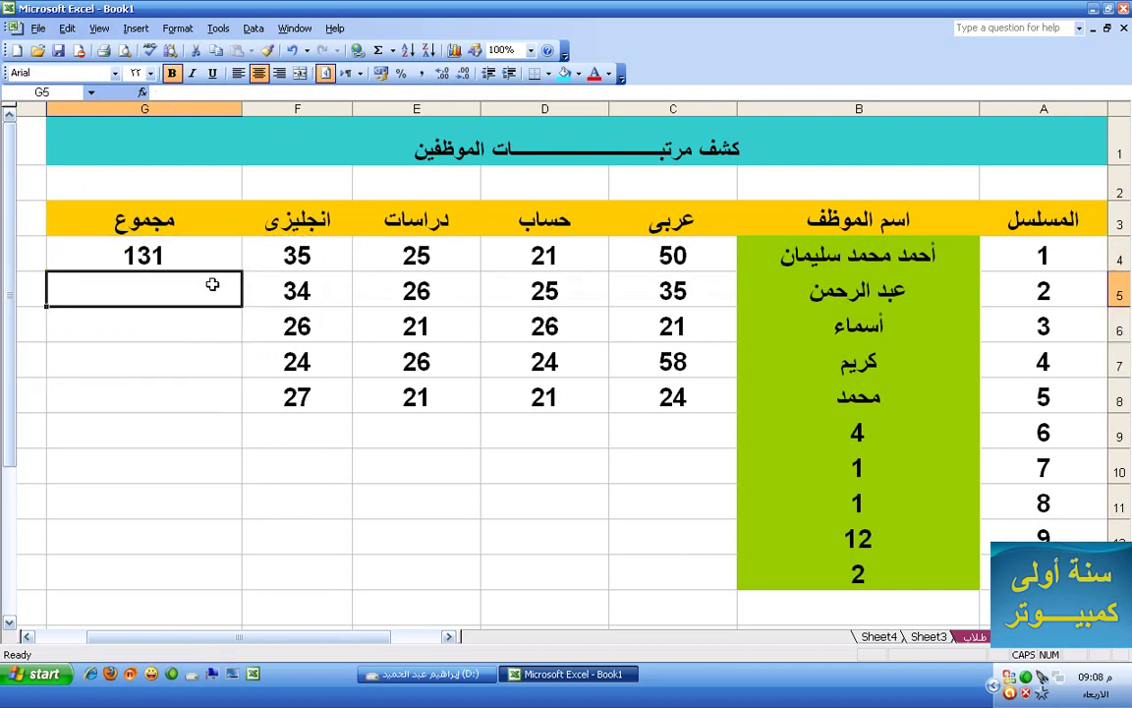
Fill the SUM formula from G4 down through G13.
{"action": "left_click", "coordinate": [197, 256]}
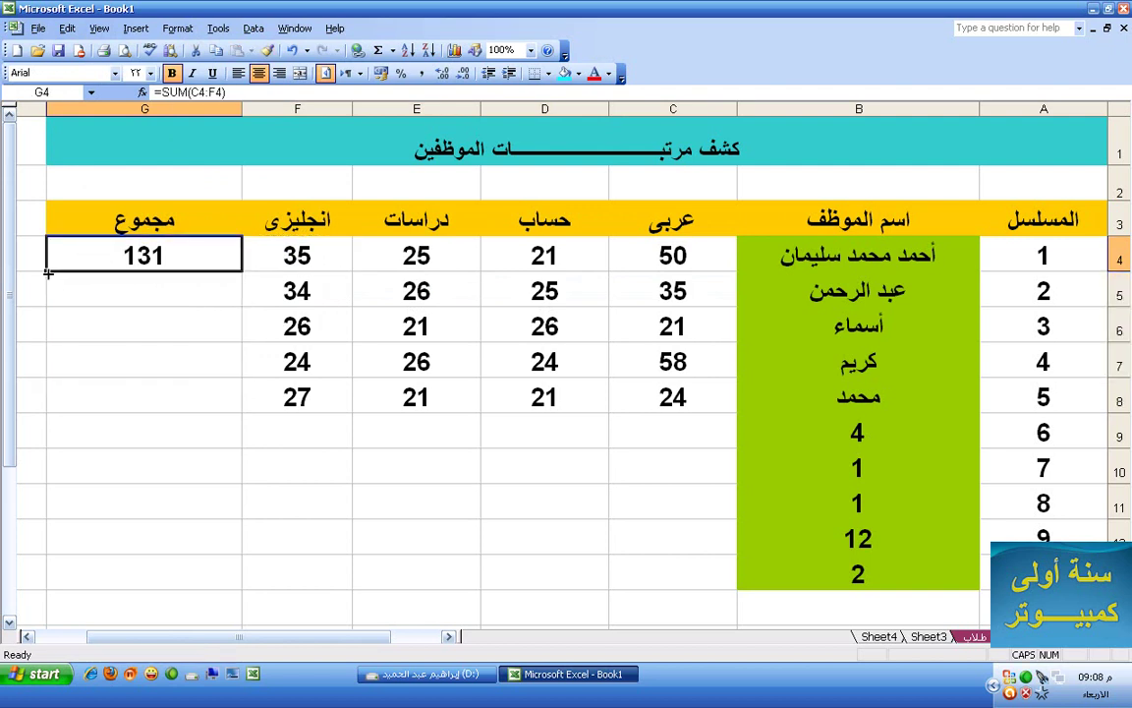
{"action": "left_click_drag", "start_coordinate": [47, 273], "coordinate": [49, 410]}
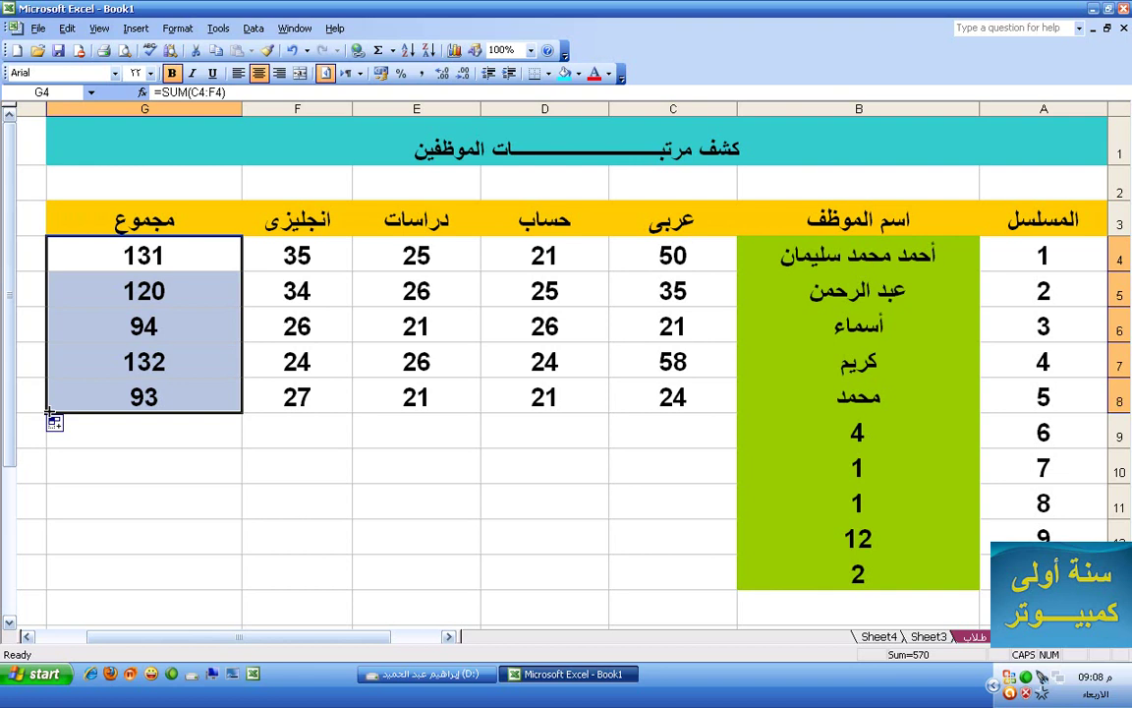
{"action": "left_click_drag", "start_coordinate": [48, 411], "coordinate": [52, 576]}
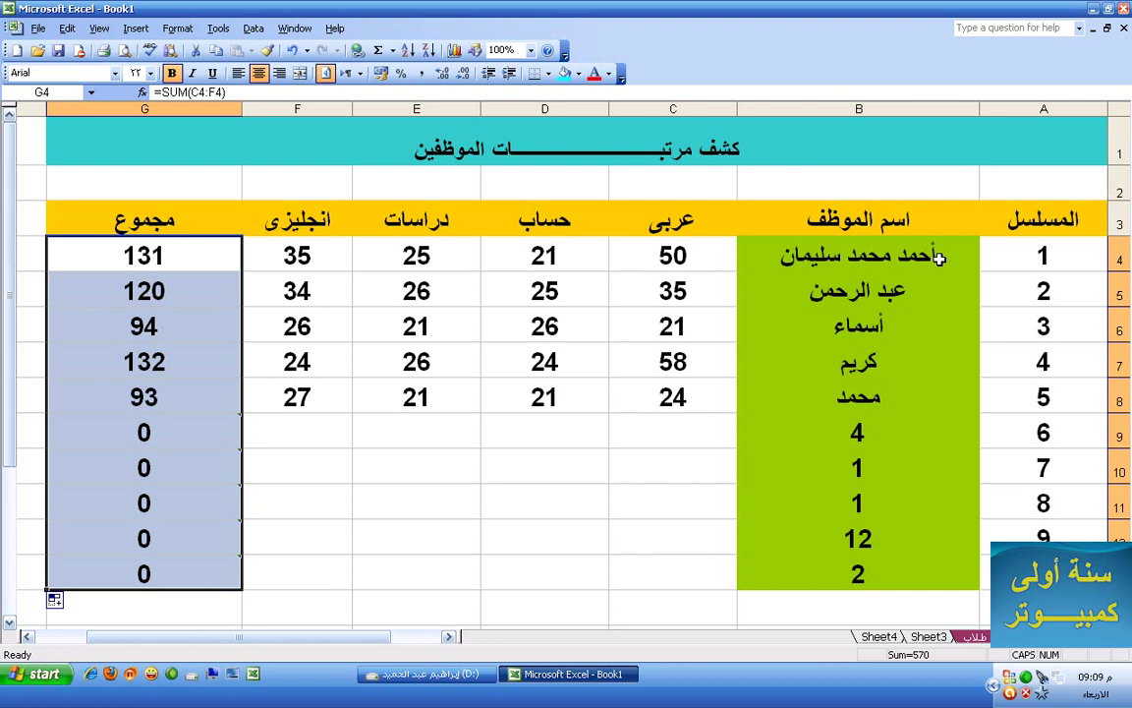
Create a list from the names in B4:B8, leaving the option for existing headers off.
{"action": "left_click_drag", "start_coordinate": [933, 258], "coordinate": [924, 403]}
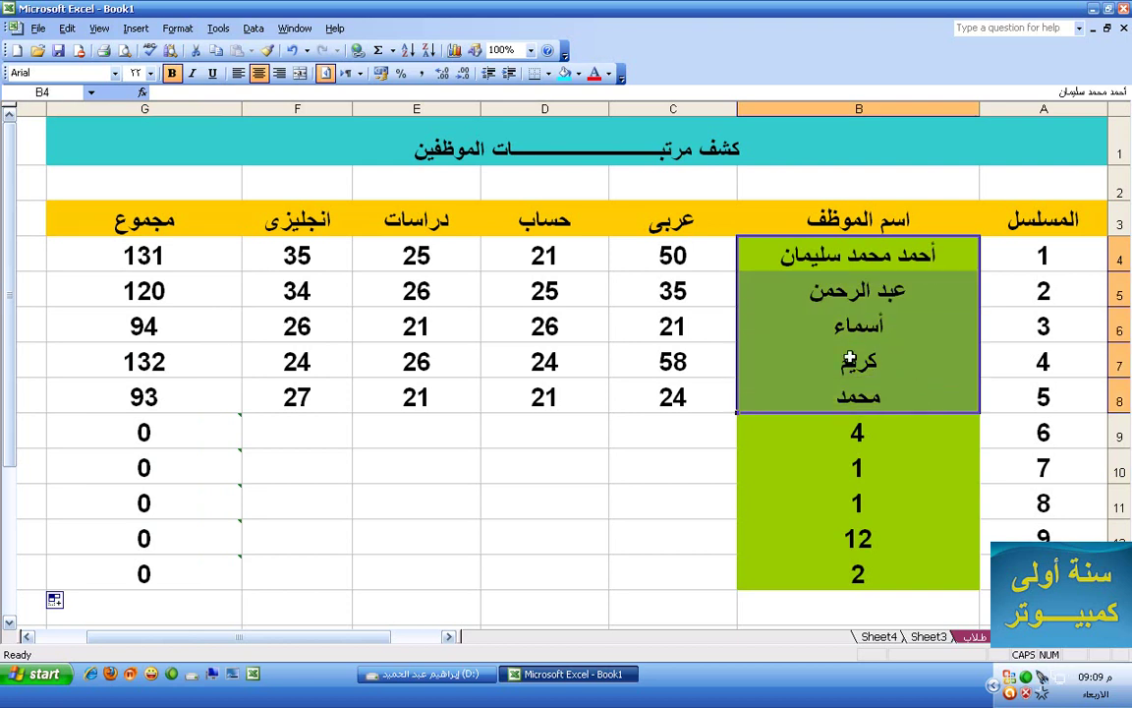
{"action": "left_click", "coordinate": [218, 30]}
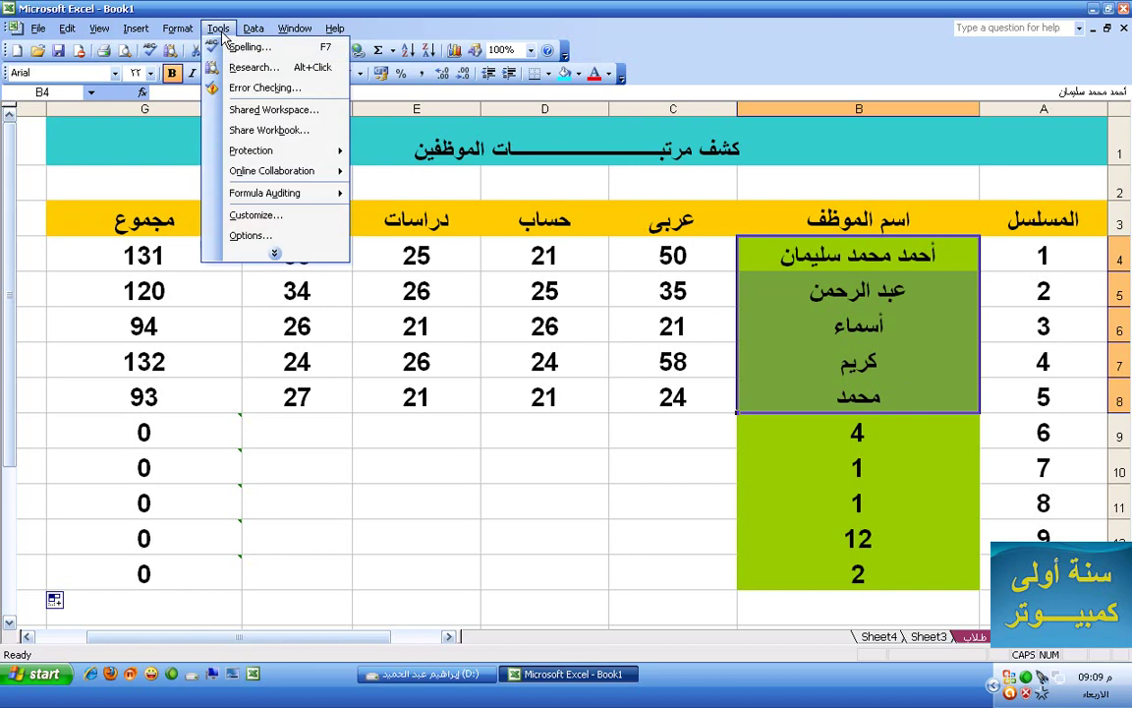
{"action": "mouse_move", "coordinate": [252, 29]}
{"action": "mouse_move", "coordinate": [291, 196]}
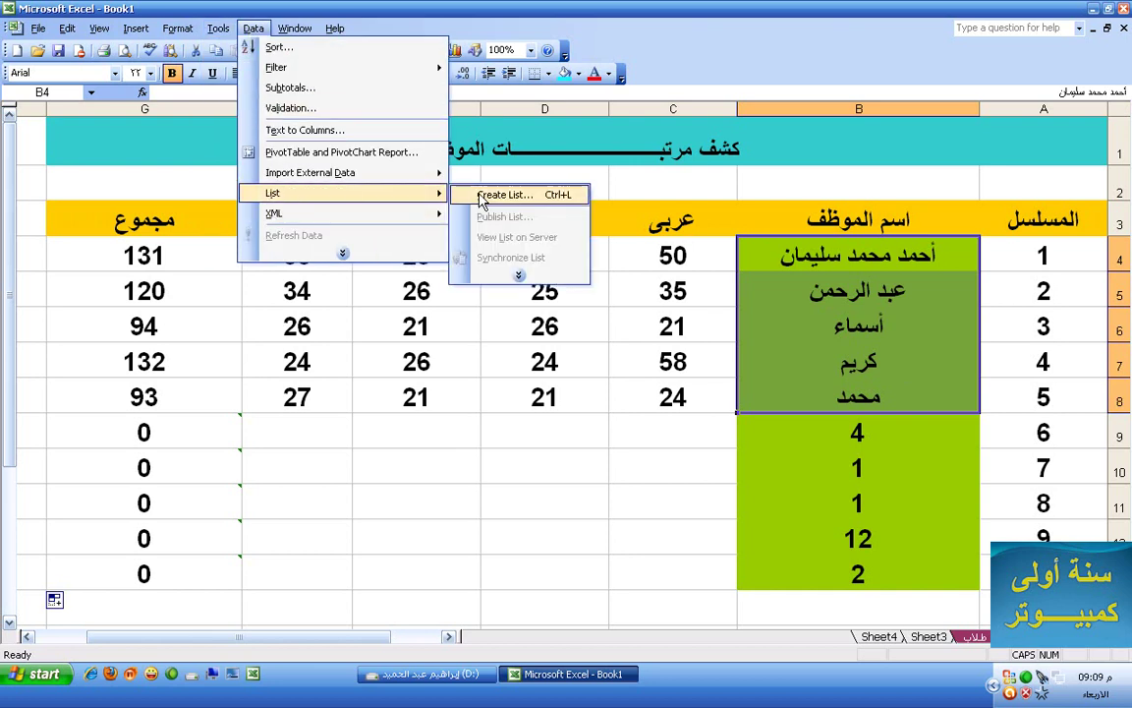
{"action": "left_click", "coordinate": [482, 198]}
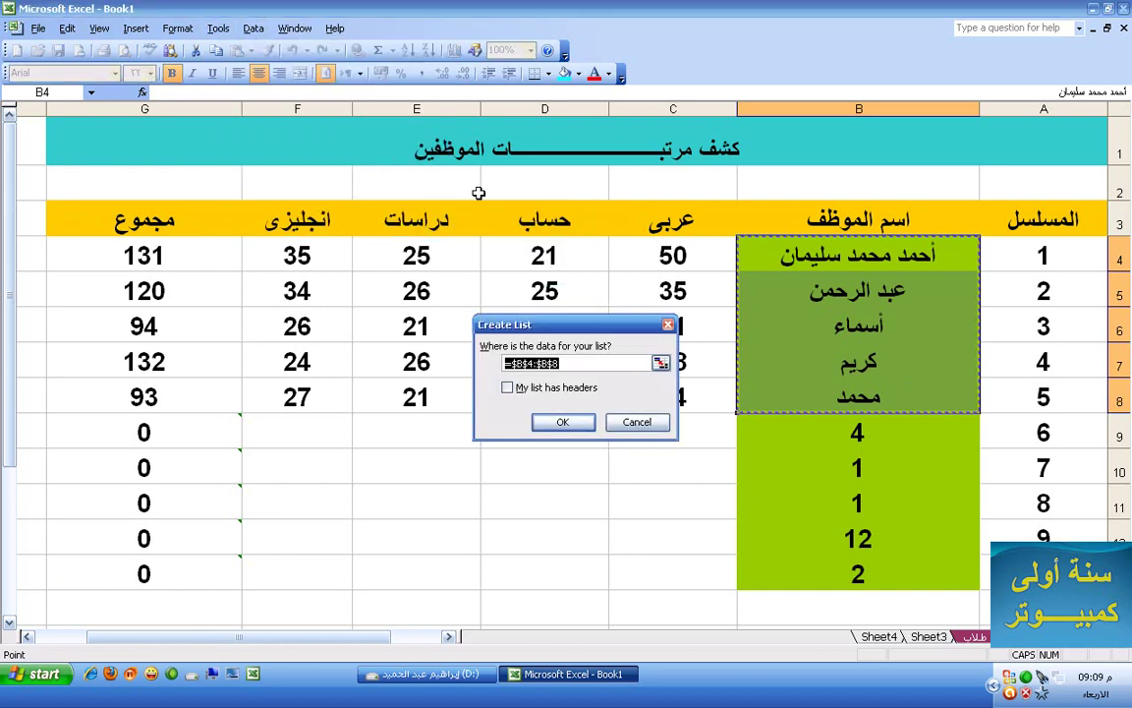
{"action": "left_click", "coordinate": [557, 424]}
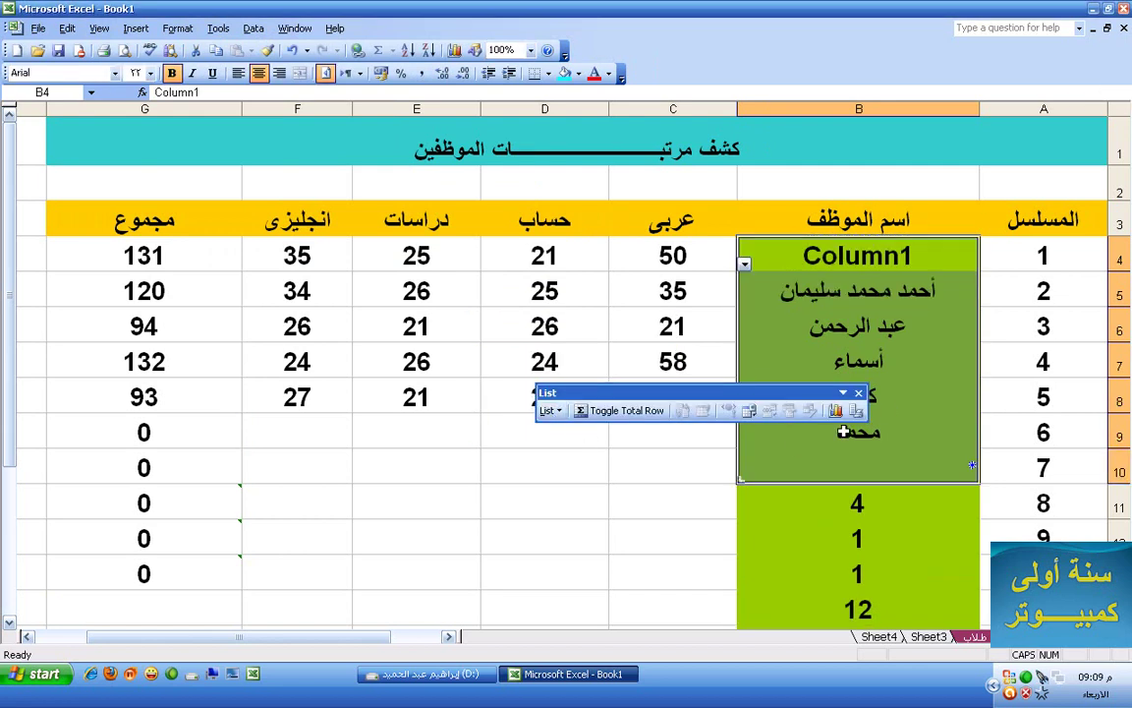
Filter the new list by a single name and restore the display of all names.
{"action": "left_click", "coordinate": [744, 264]}
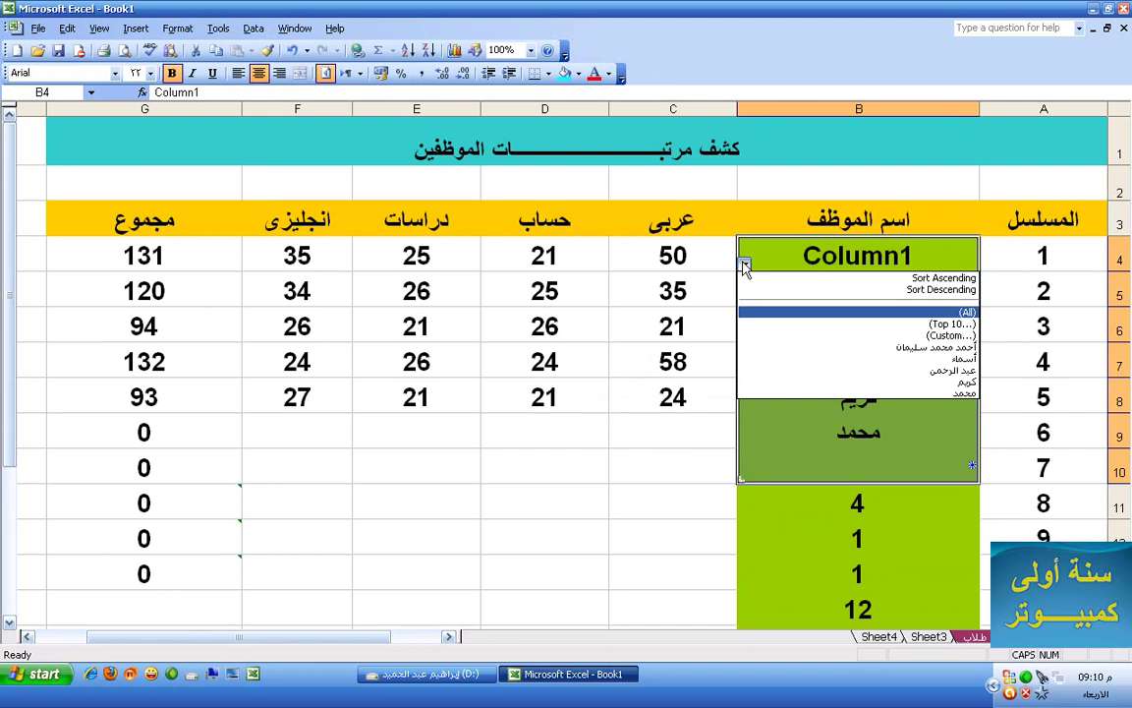
{"action": "left_click", "coordinate": [784, 356]}
{"action": "left_click", "coordinate": [744, 263]}
{"action": "left_click", "coordinate": [809, 381]}
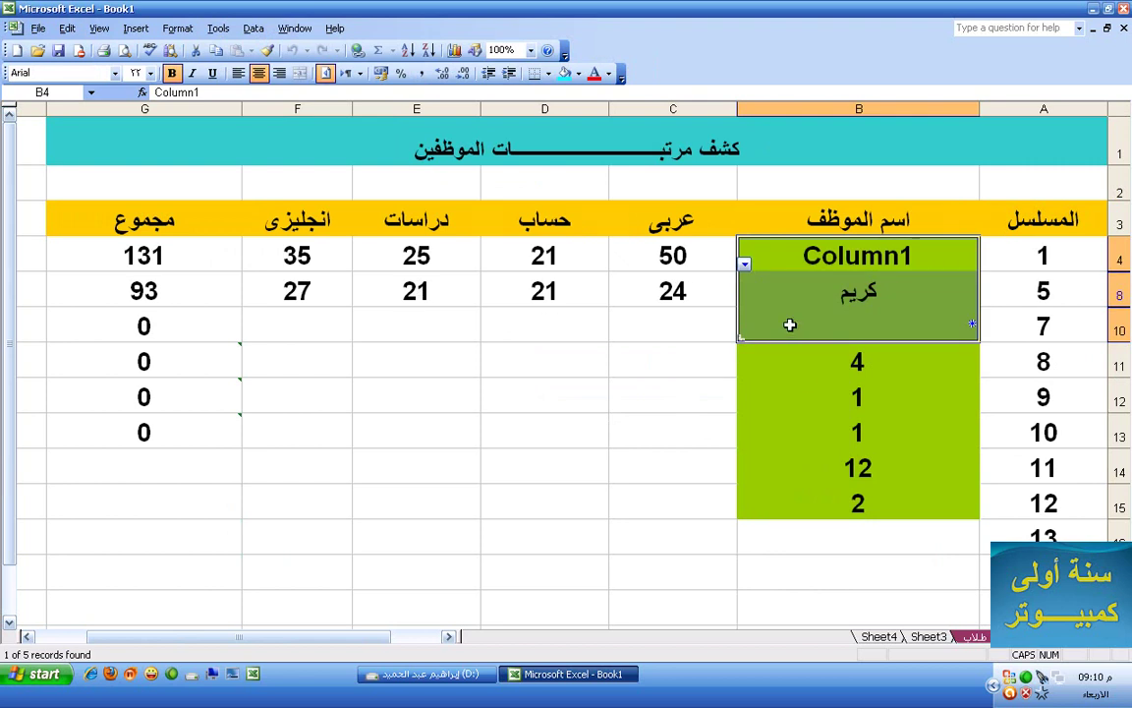
{"action": "left_click", "coordinate": [744, 265]}
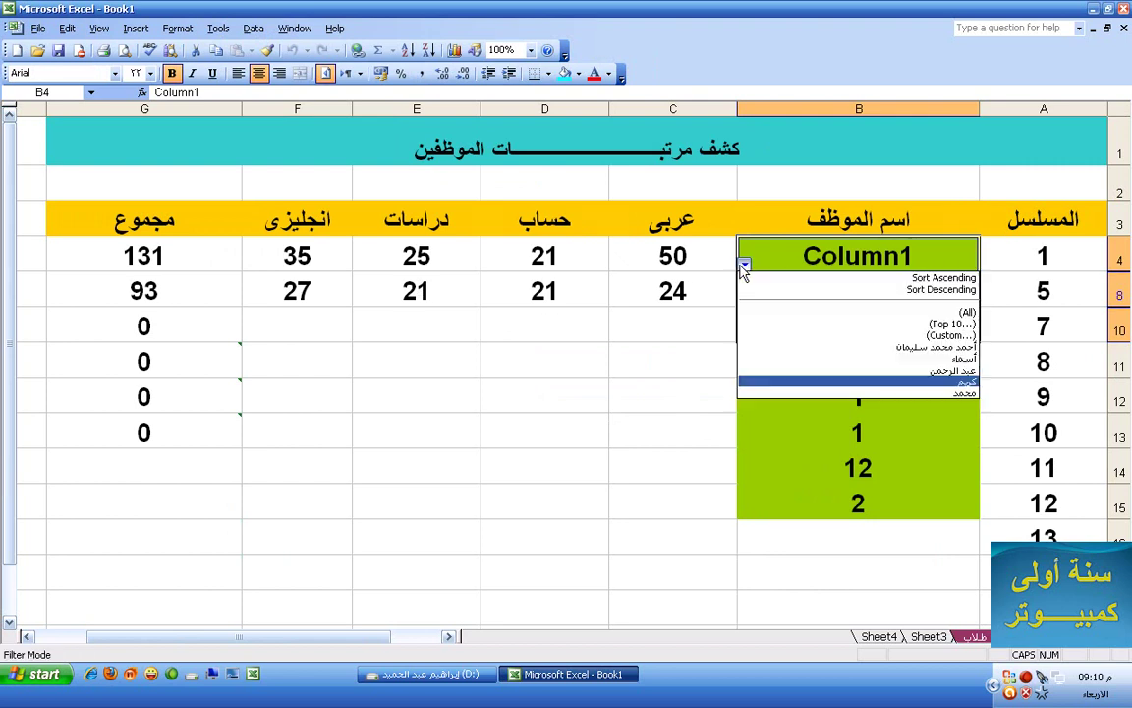
{"action": "left_click", "coordinate": [804, 313]}
{"action": "left_click", "coordinate": [802, 306]}
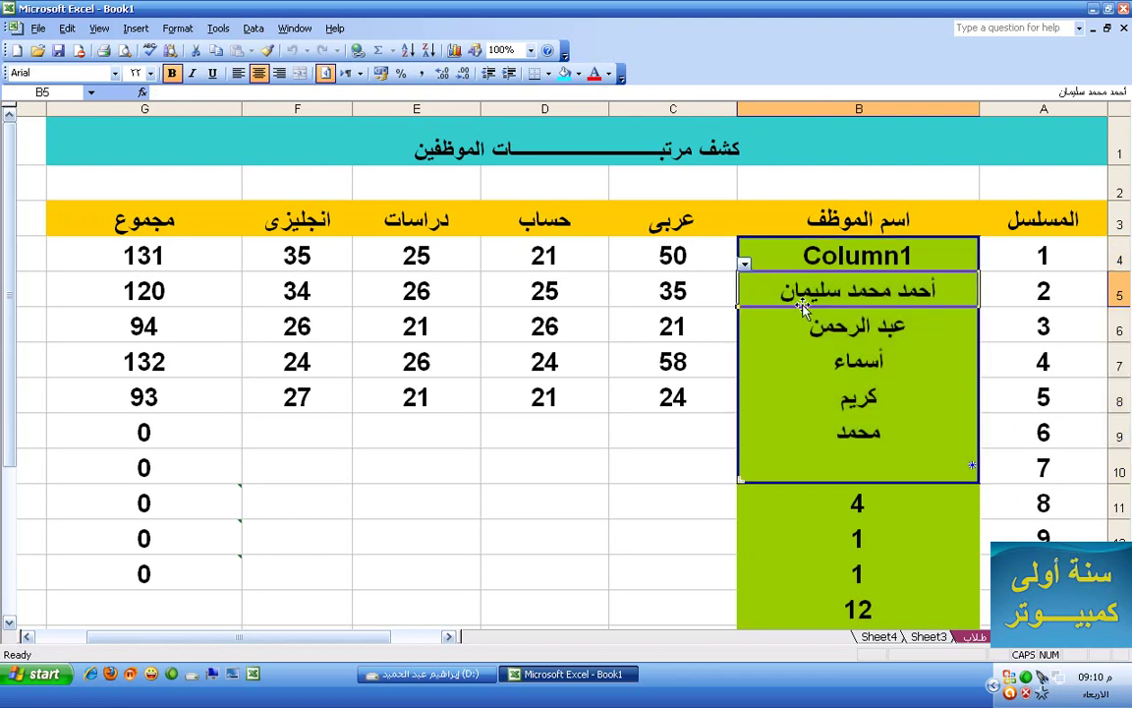
{"action": "left_click_drag", "start_coordinate": [673, 221], "coordinate": [295, 395]}
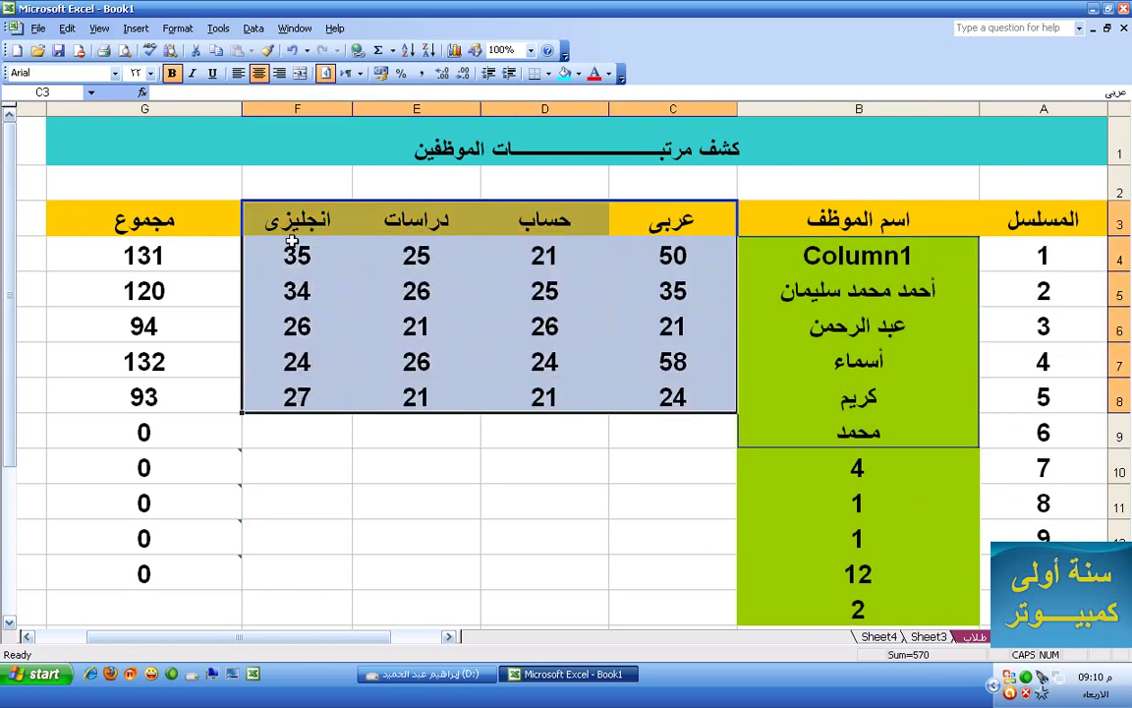
{"action": "left_click", "coordinate": [253, 29]}
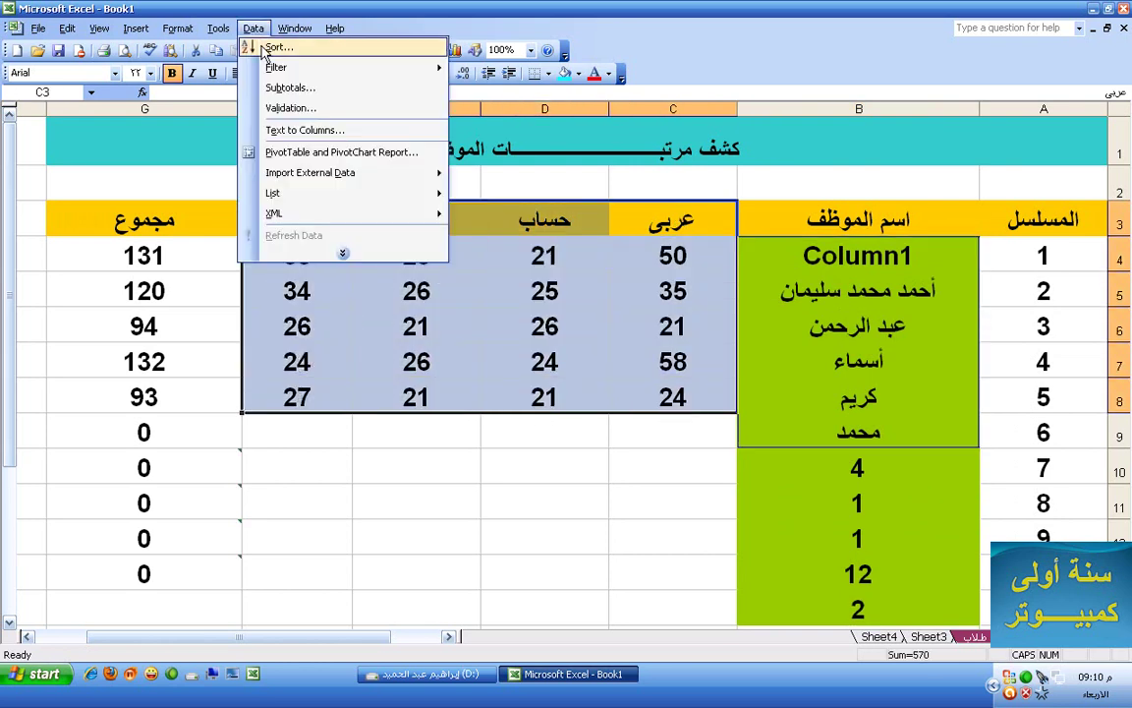
{"action": "left_click", "coordinate": [277, 47]}
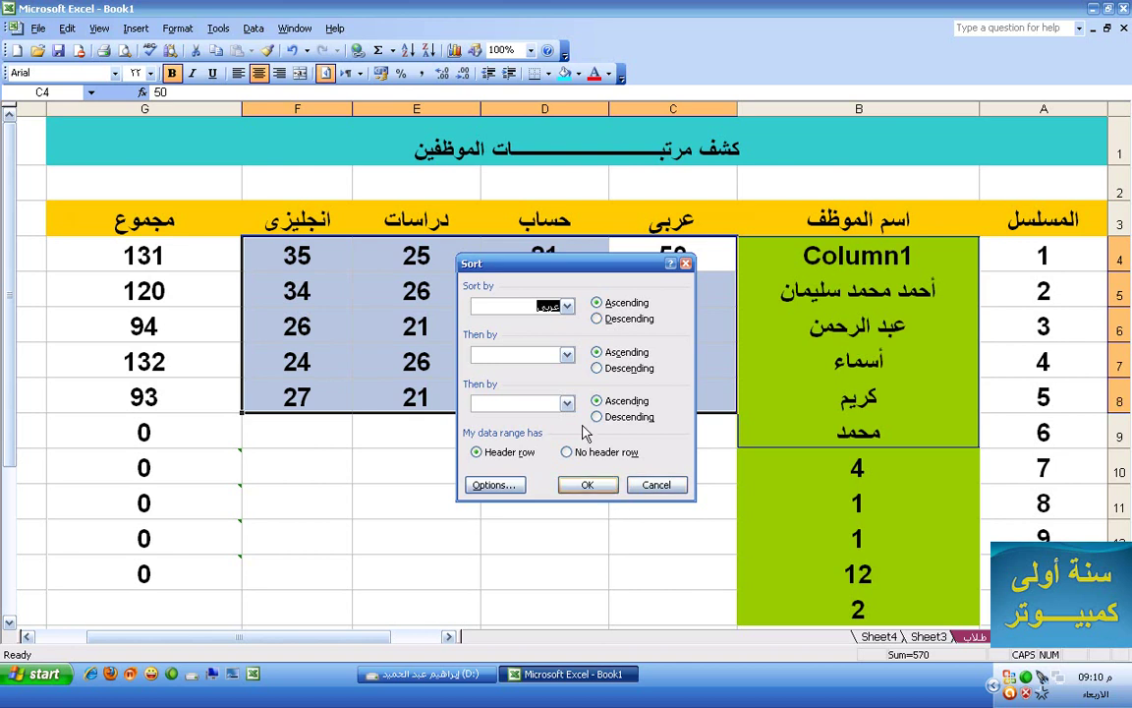
{"action": "left_click", "coordinate": [656, 486]}
Try to sort only the totals in G4:G8 by مجموع in descending order, continuing with the current selection.
{"action": "left_click_drag", "start_coordinate": [147, 258], "coordinate": [129, 386]}
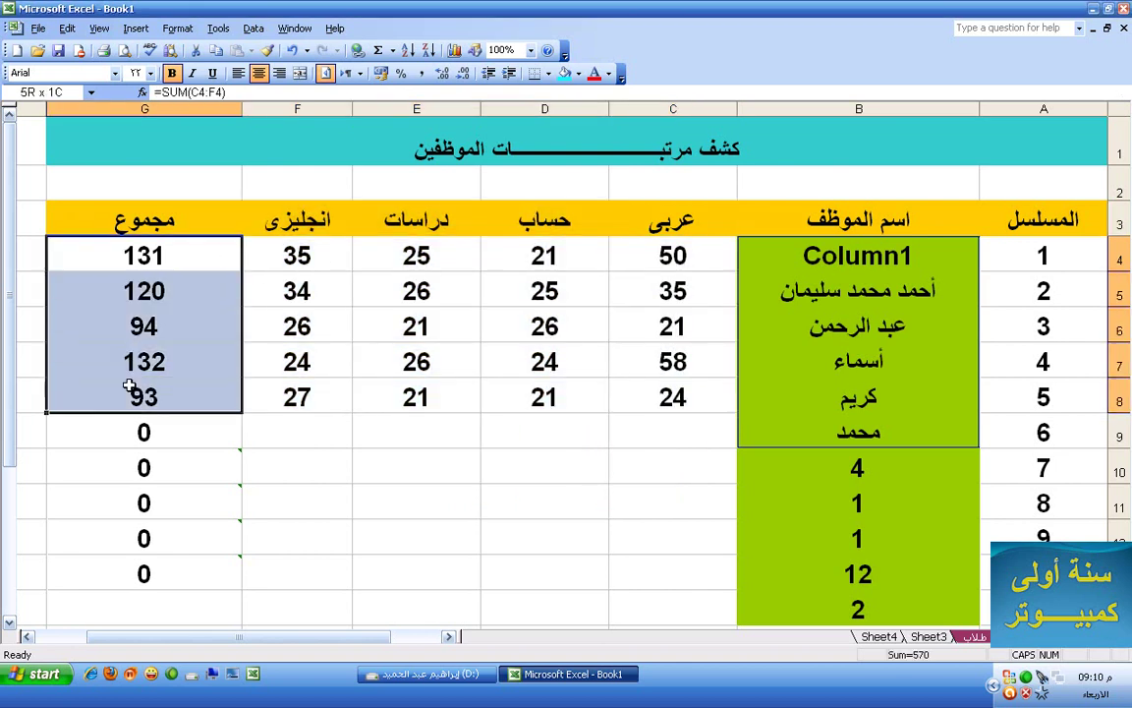
{"action": "left_click", "coordinate": [253, 28]}
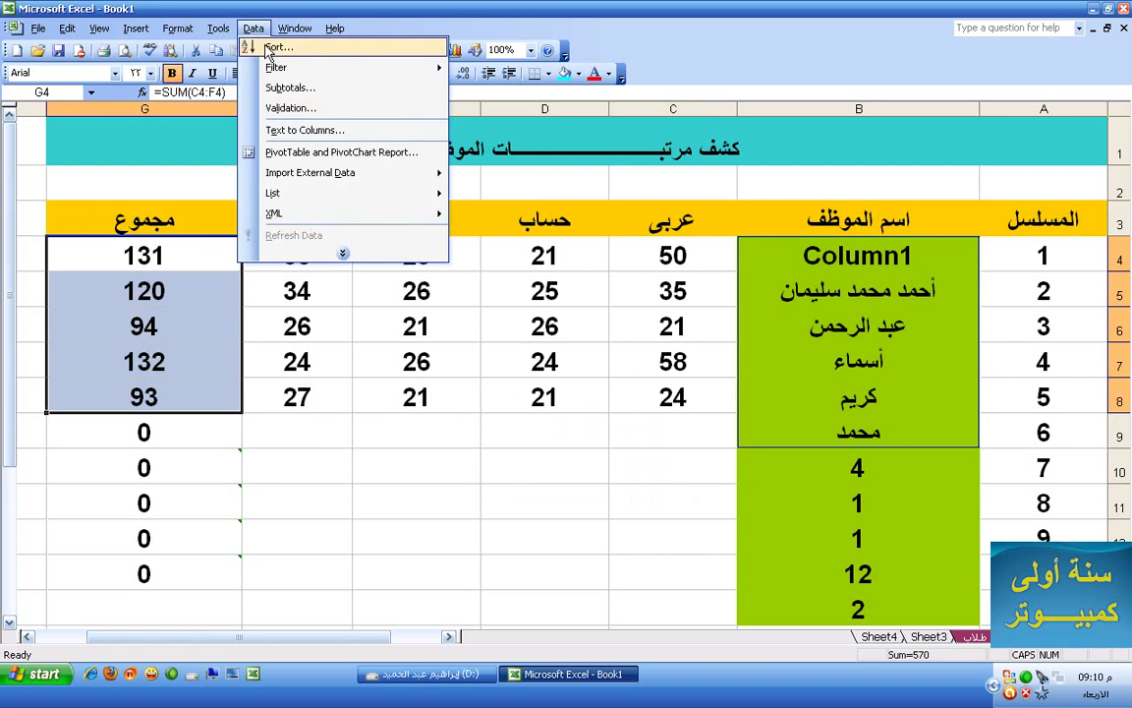
{"action": "left_click", "coordinate": [272, 47]}
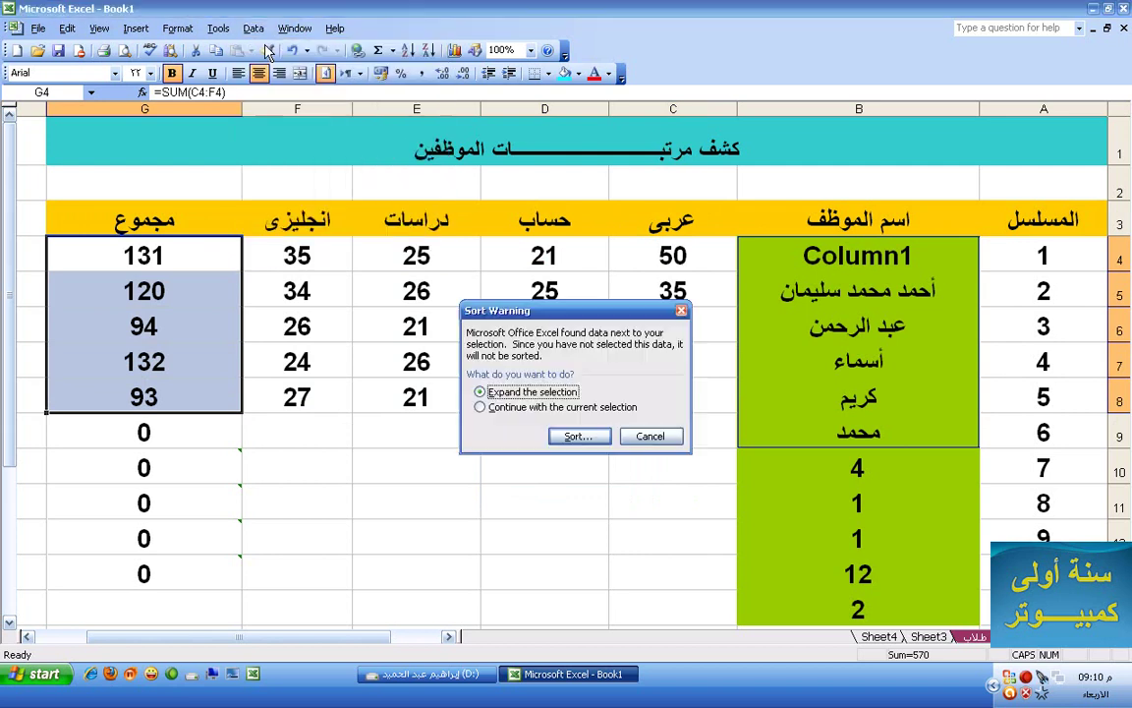
{"action": "left_click", "coordinate": [530, 409]}
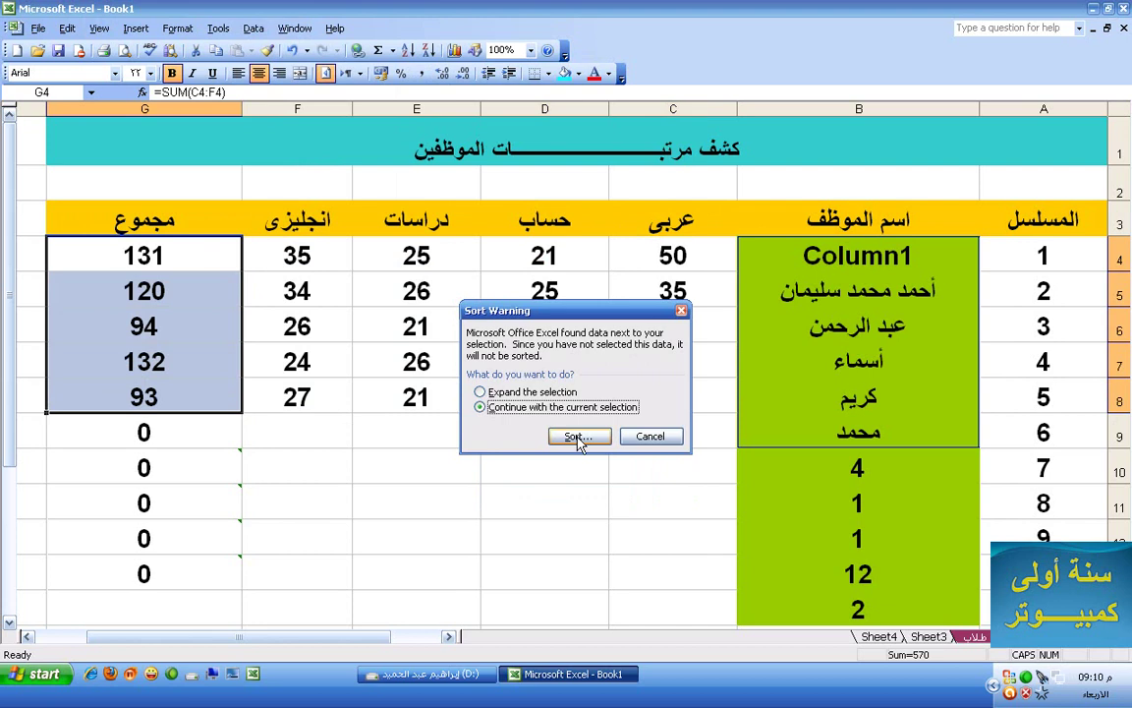
{"action": "left_click", "coordinate": [577, 437]}
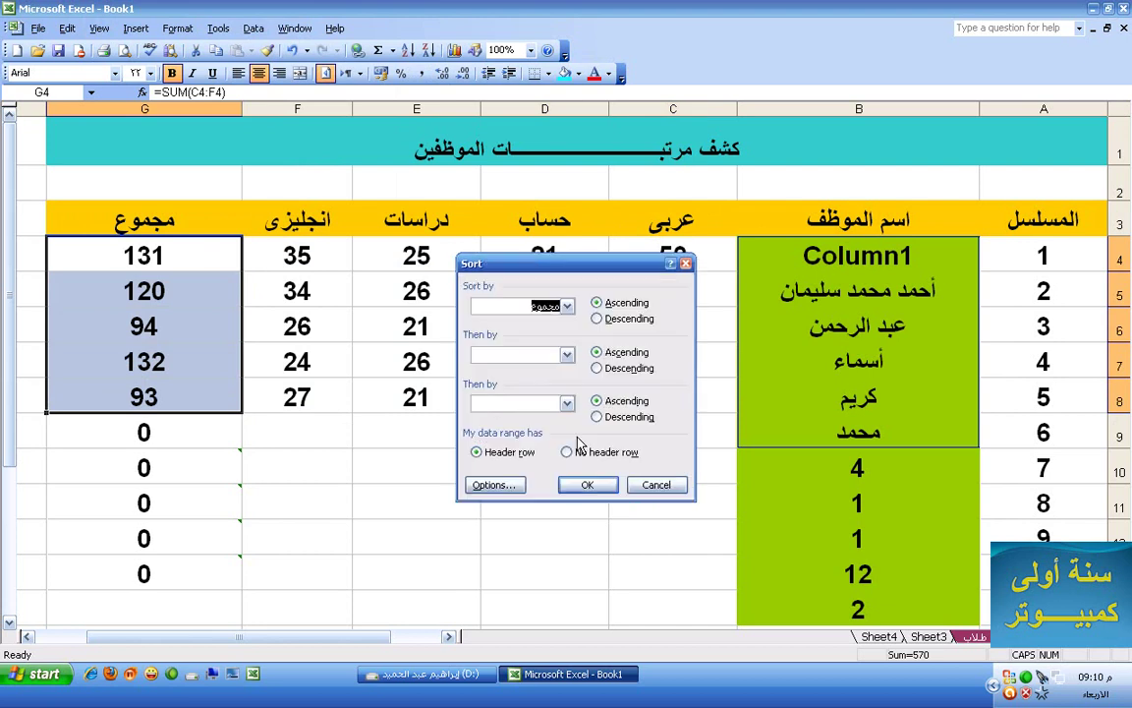
{"action": "left_click", "coordinate": [612, 325]}
{"action": "left_click", "coordinate": [587, 485]}
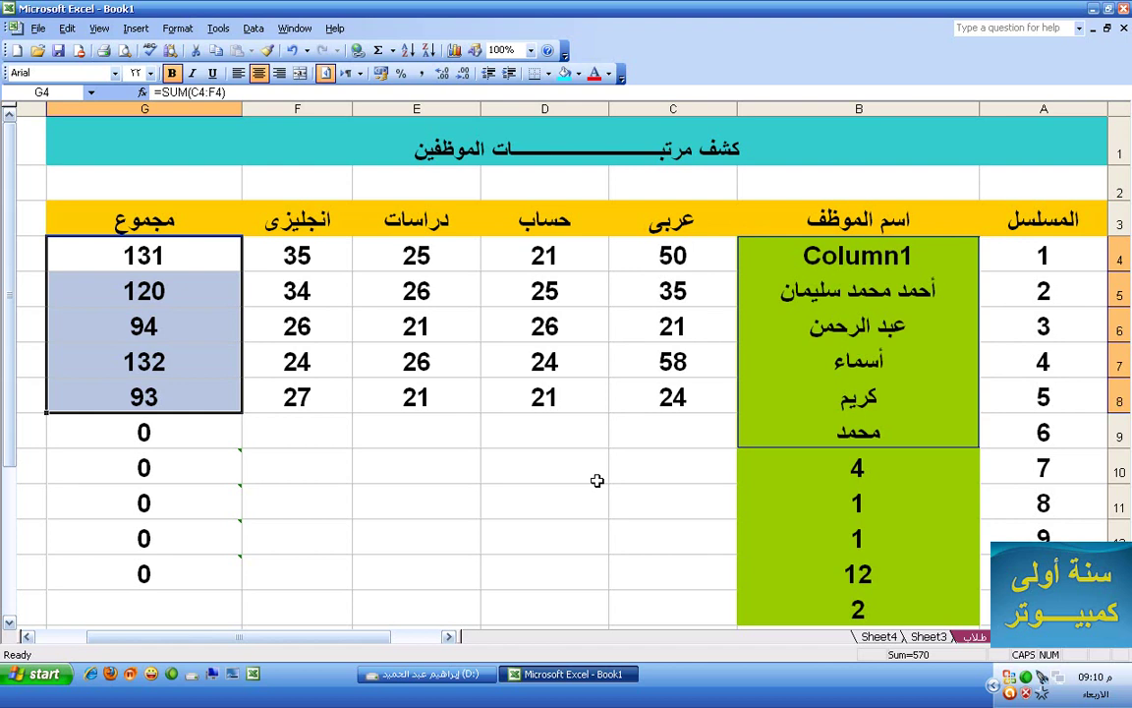
Select the name list's cells B5:B10 and open the Resize List settings.
{"action": "left_click", "coordinate": [816, 258]}
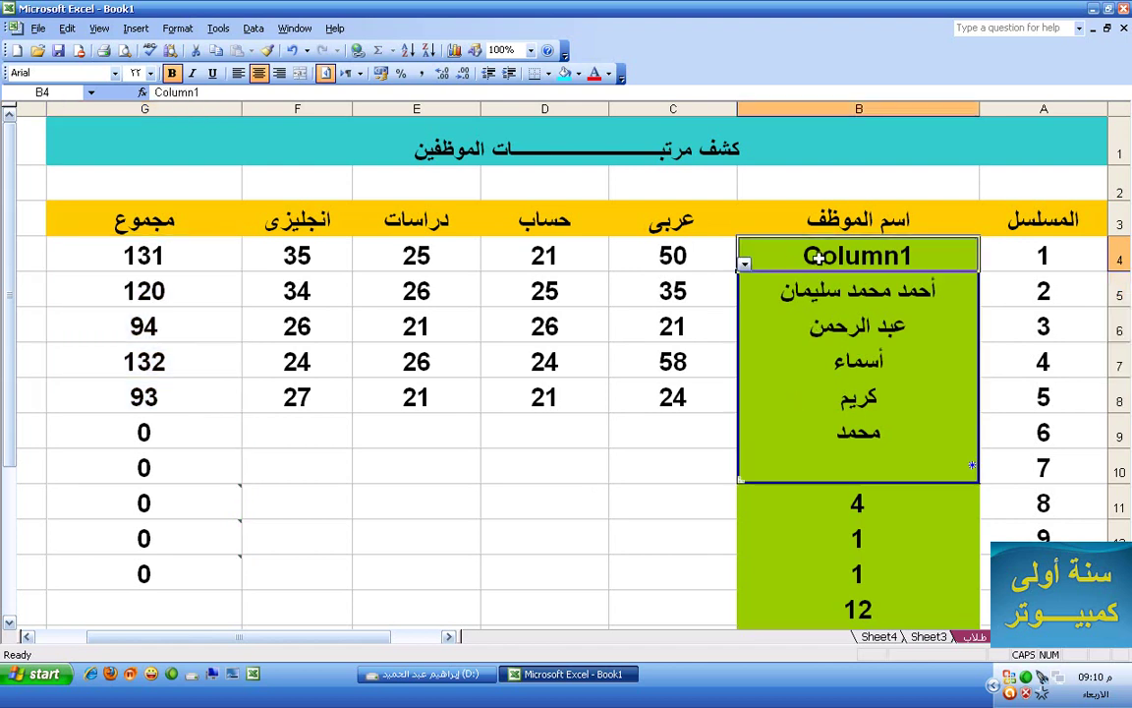
{"action": "left_click", "coordinate": [254, 29]}
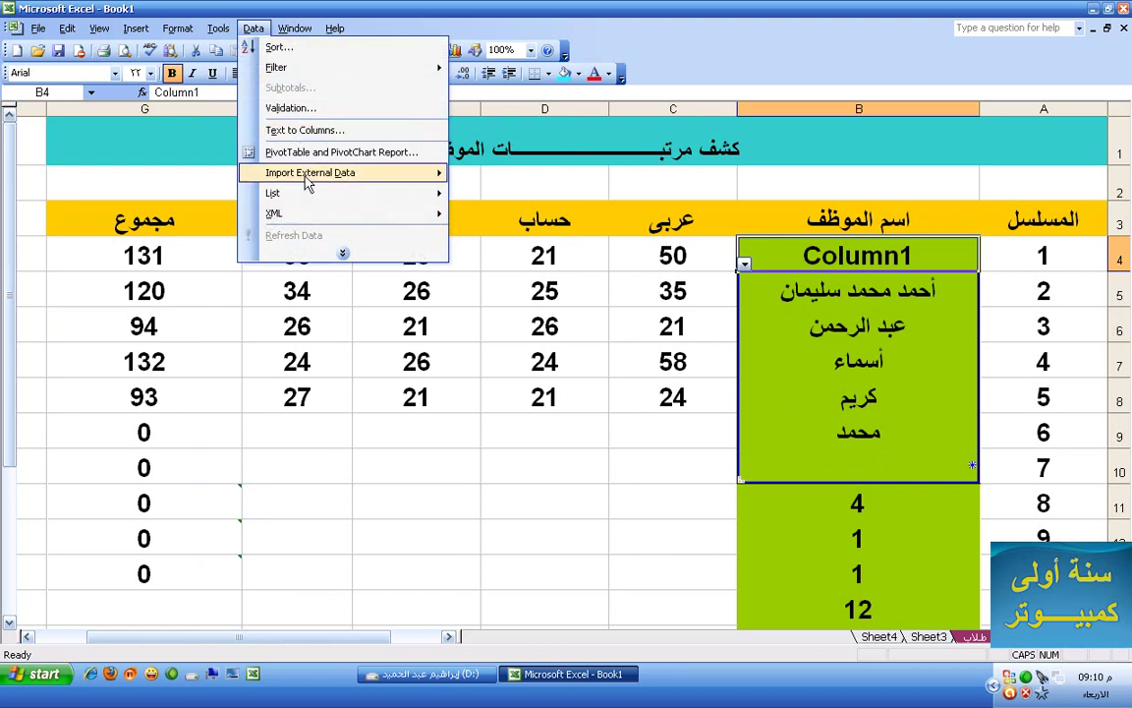
{"action": "mouse_move", "coordinate": [310, 195]}
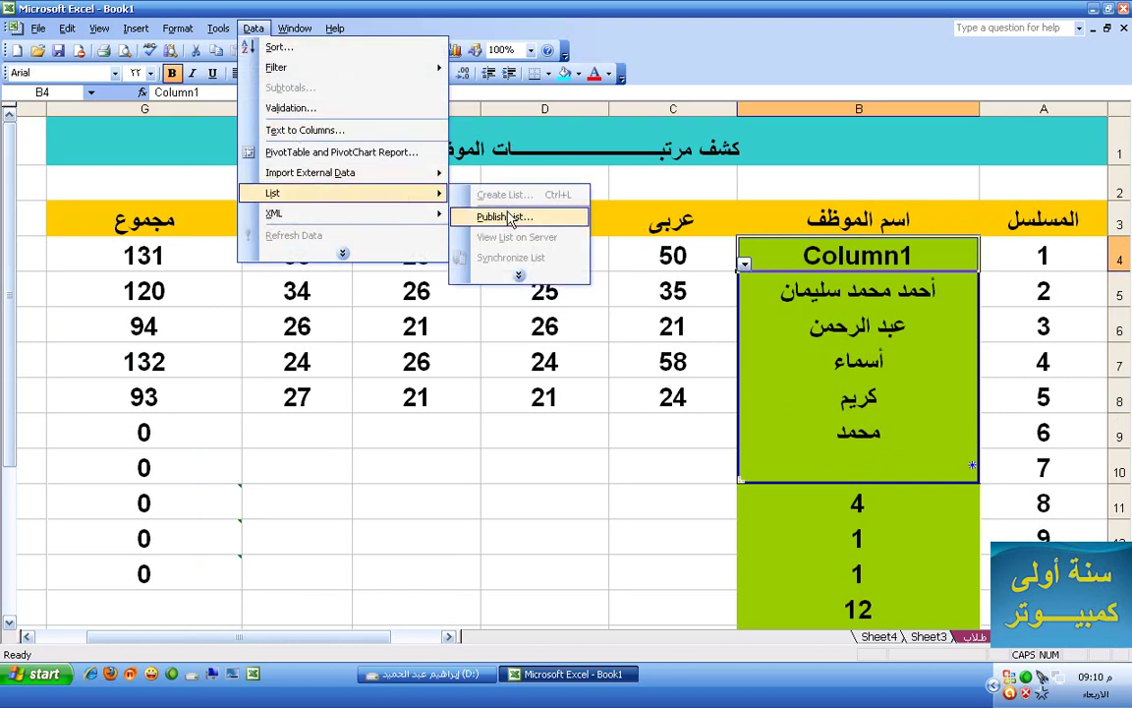
{"action": "left_click", "coordinate": [870, 290]}
{"action": "left_click_drag", "start_coordinate": [903, 298], "coordinate": [756, 468]}
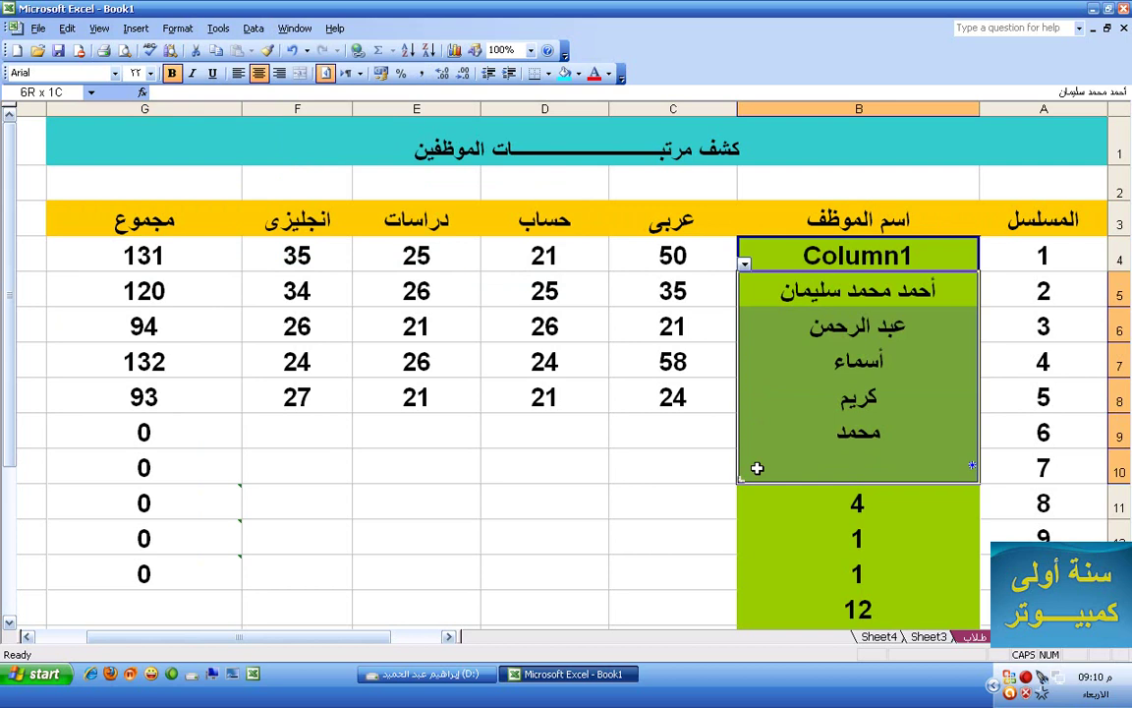
{"action": "left_click", "coordinate": [254, 28]}
{"action": "mouse_move", "coordinate": [293, 203]}
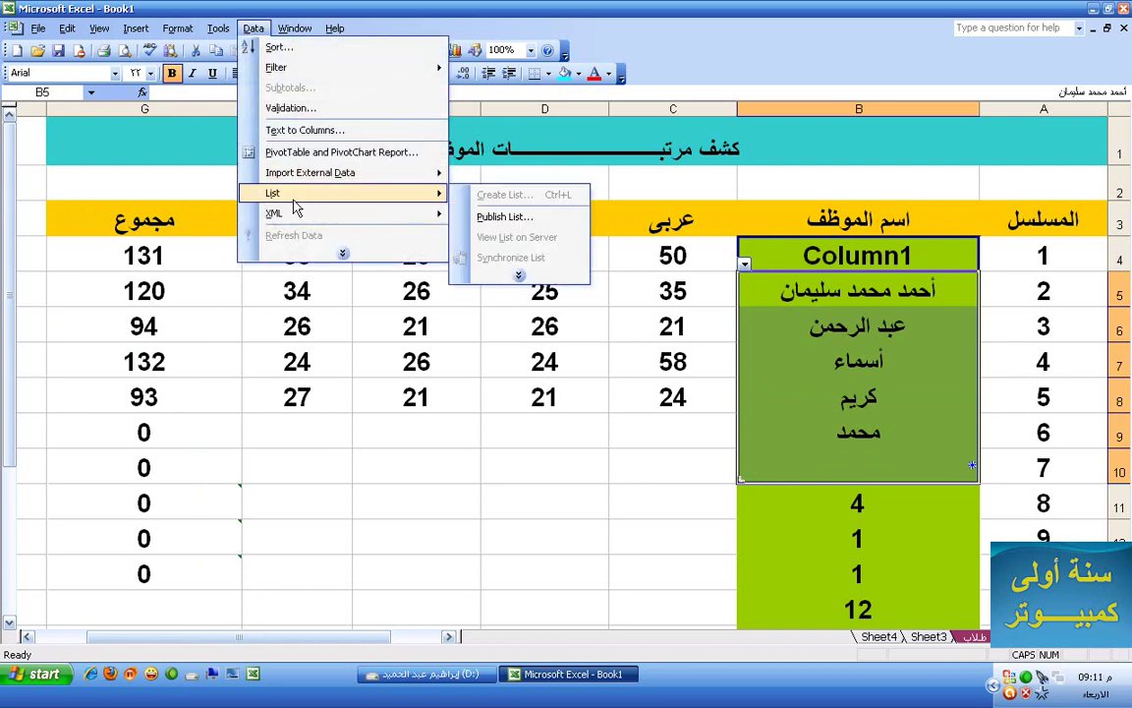
{"action": "left_click", "coordinate": [516, 276]}
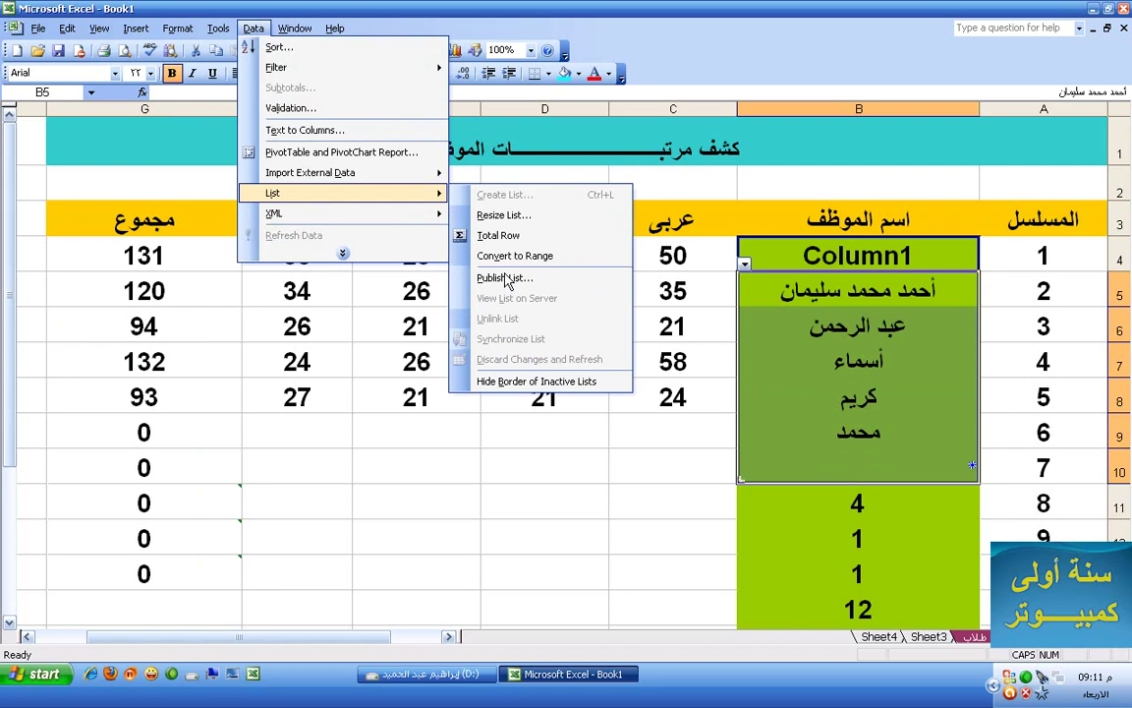
{"action": "left_click", "coordinate": [481, 215]}
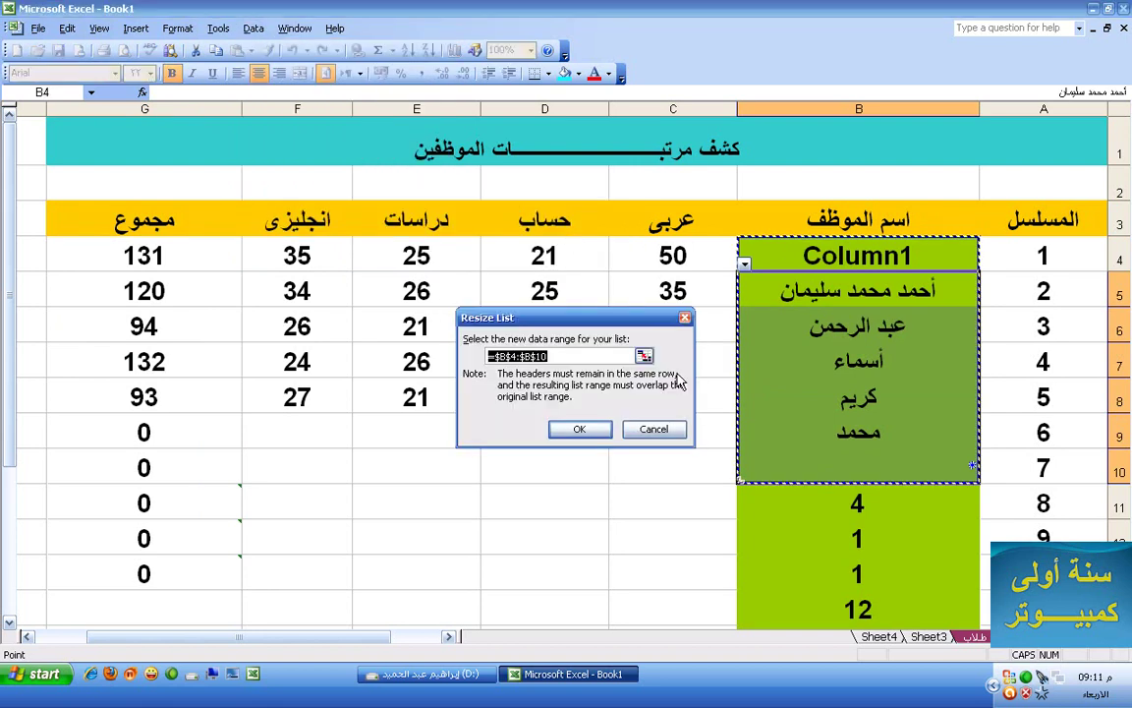
Try to resize the name list to the range G9:G13, and abandon the resize.
{"action": "left_click", "coordinate": [644, 356]}
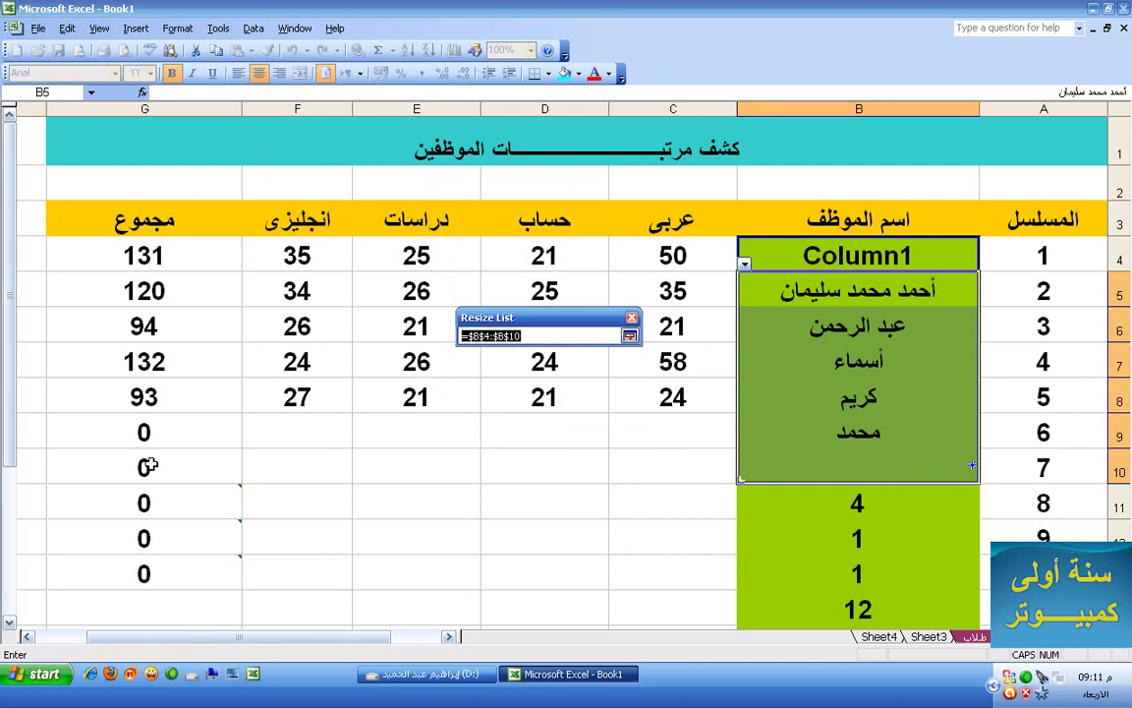
{"action": "left_click_drag", "start_coordinate": [195, 435], "coordinate": [94, 566]}
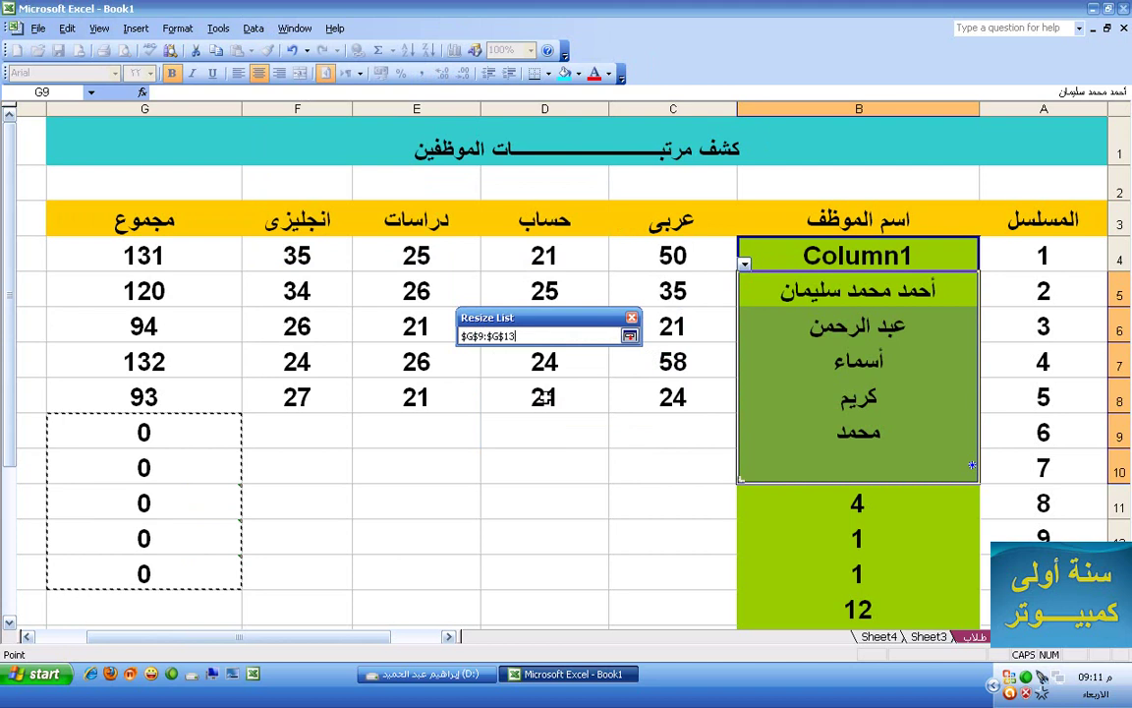
{"action": "left_click", "coordinate": [629, 339]}
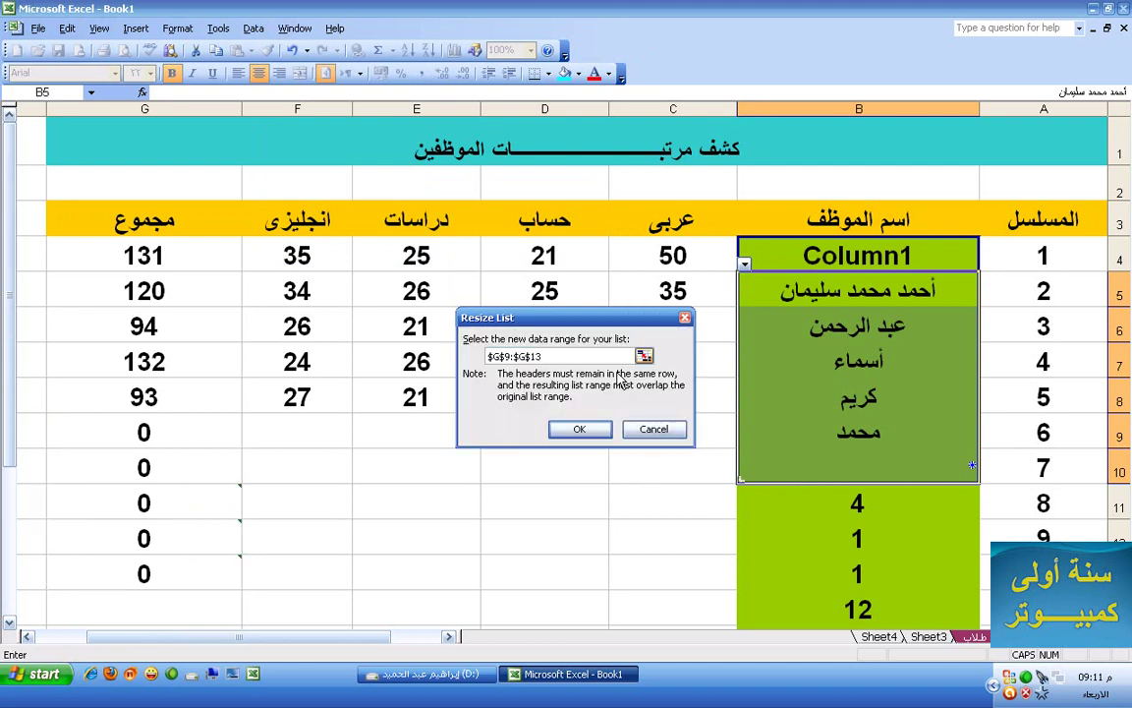
{"action": "left_click", "coordinate": [581, 431]}
{"action": "key", "text": "Return"}
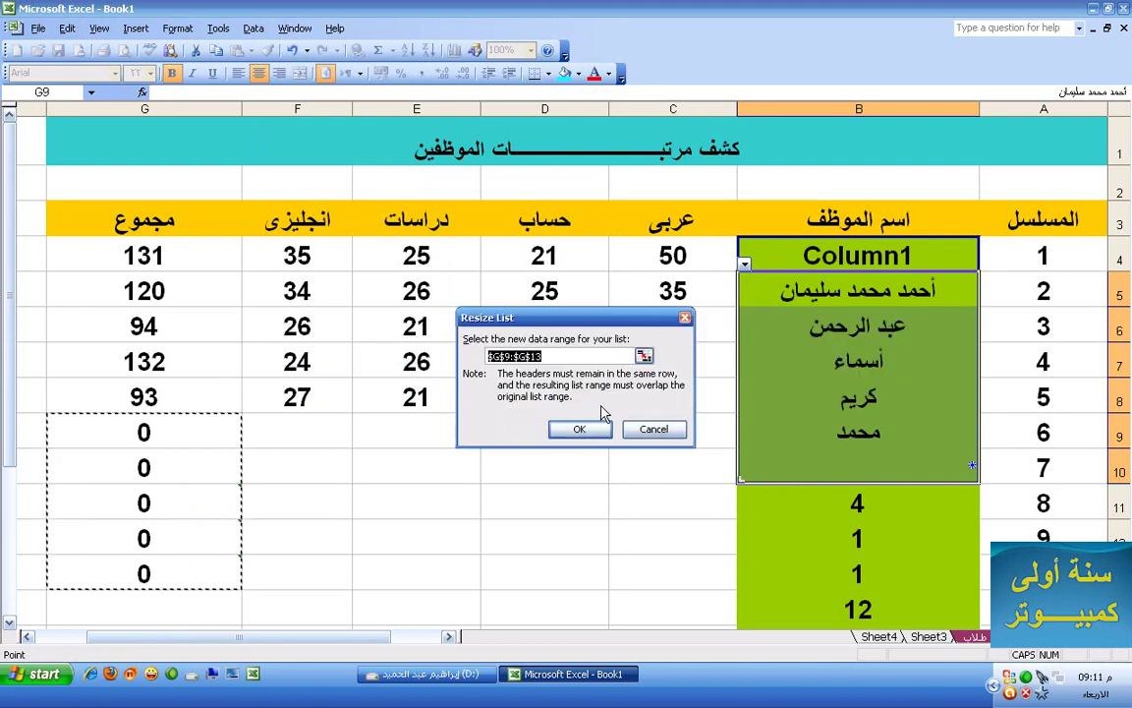
{"action": "left_click", "coordinate": [653, 430]}
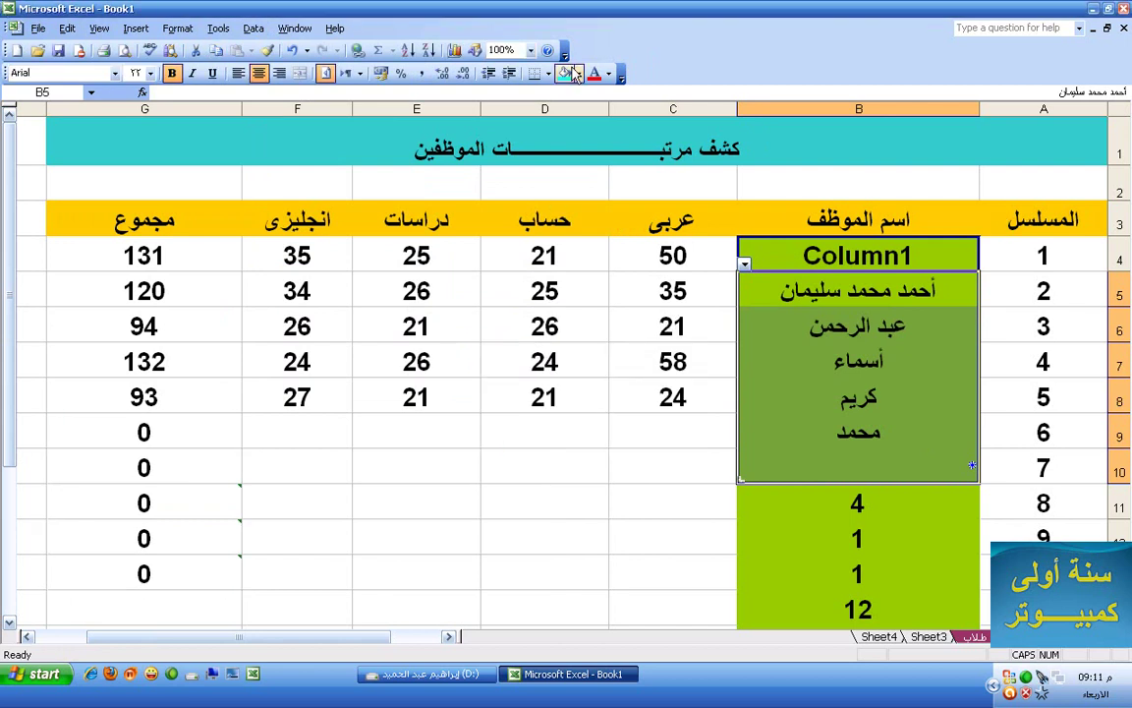
View the sorting and filtering choices of the Column1 name list.
{"action": "left_click", "coordinate": [793, 254]}
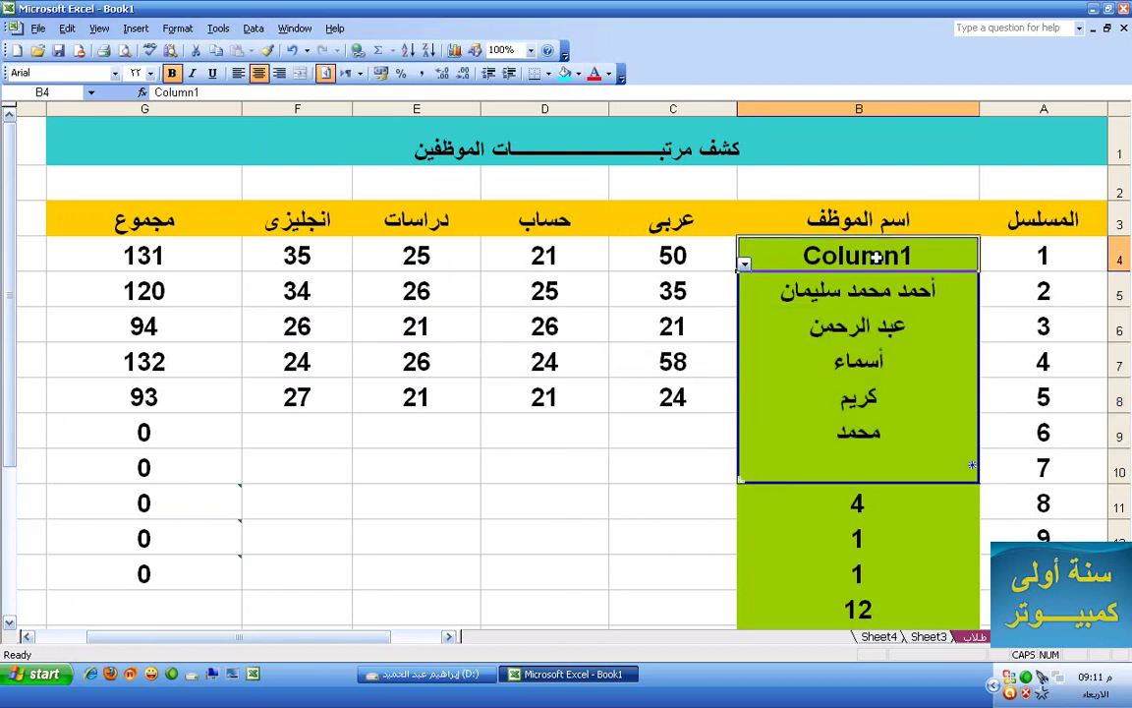
{"action": "left_click", "coordinate": [745, 266]}
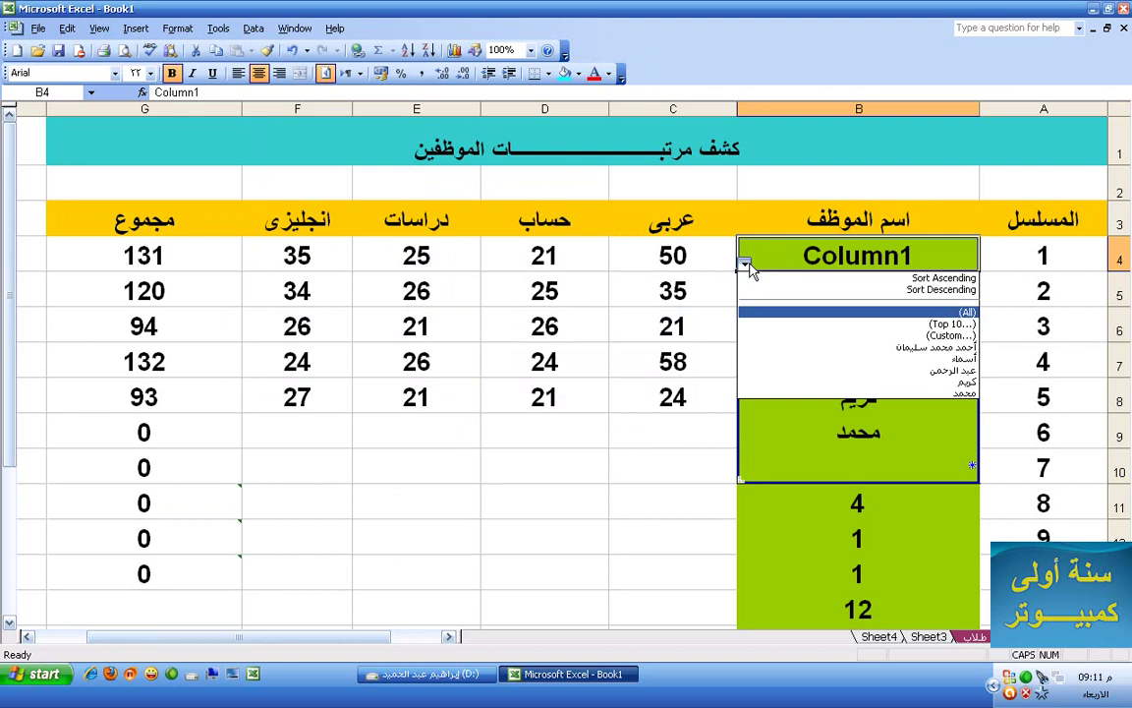
{"action": "left_click", "coordinate": [772, 429]}
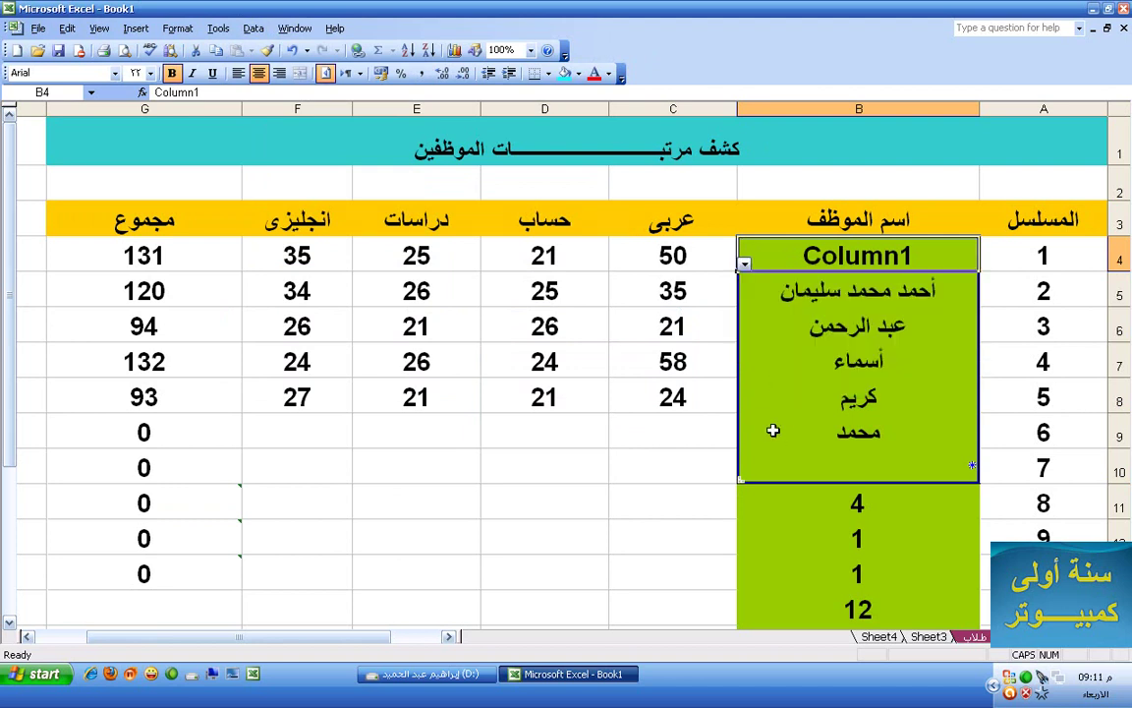
{"action": "left_click", "coordinate": [814, 348]}
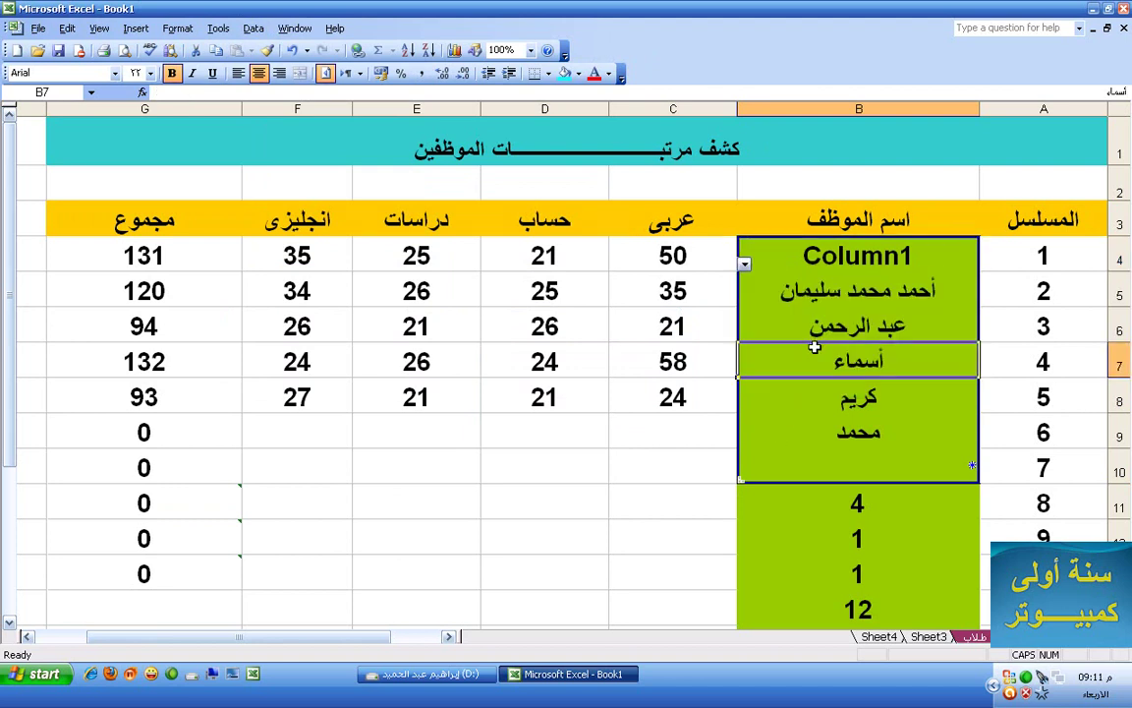
Clear the list cells B4:B10, and undo the clearing together with the preceding changes.
{"action": "left_click_drag", "start_coordinate": [791, 257], "coordinate": [776, 475]}
{"action": "key", "text": "Delete"}
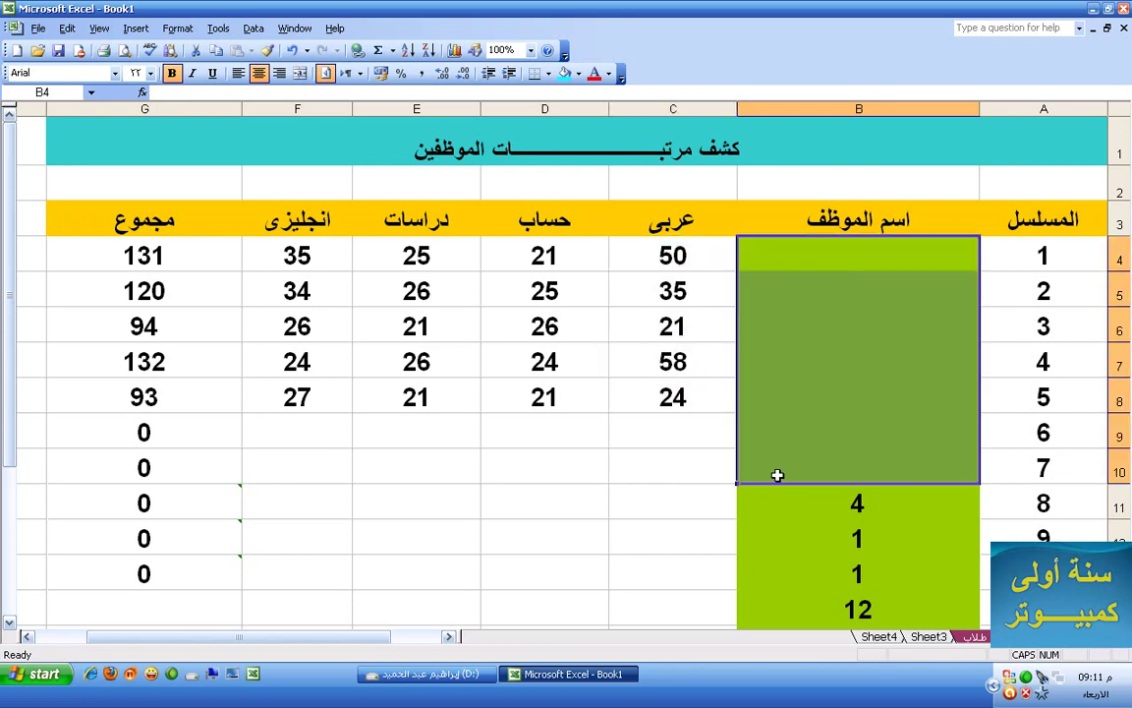
{"action": "left_click", "coordinate": [821, 339]}
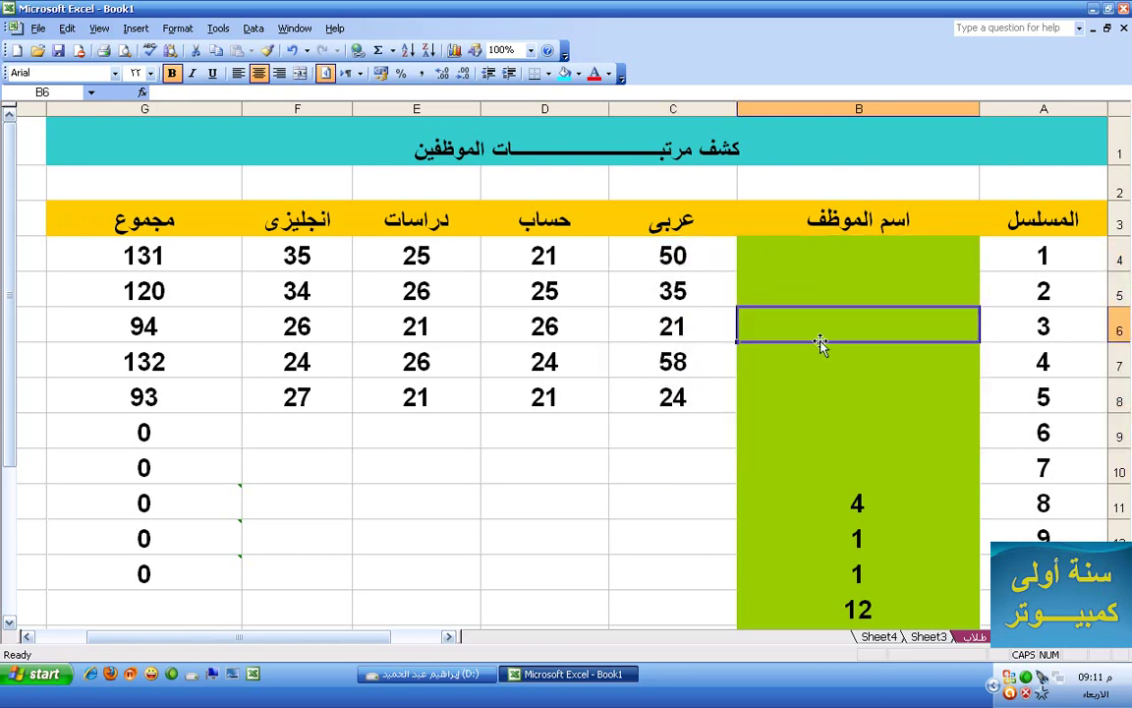
{"action": "key", "text": "ctrl+z"}
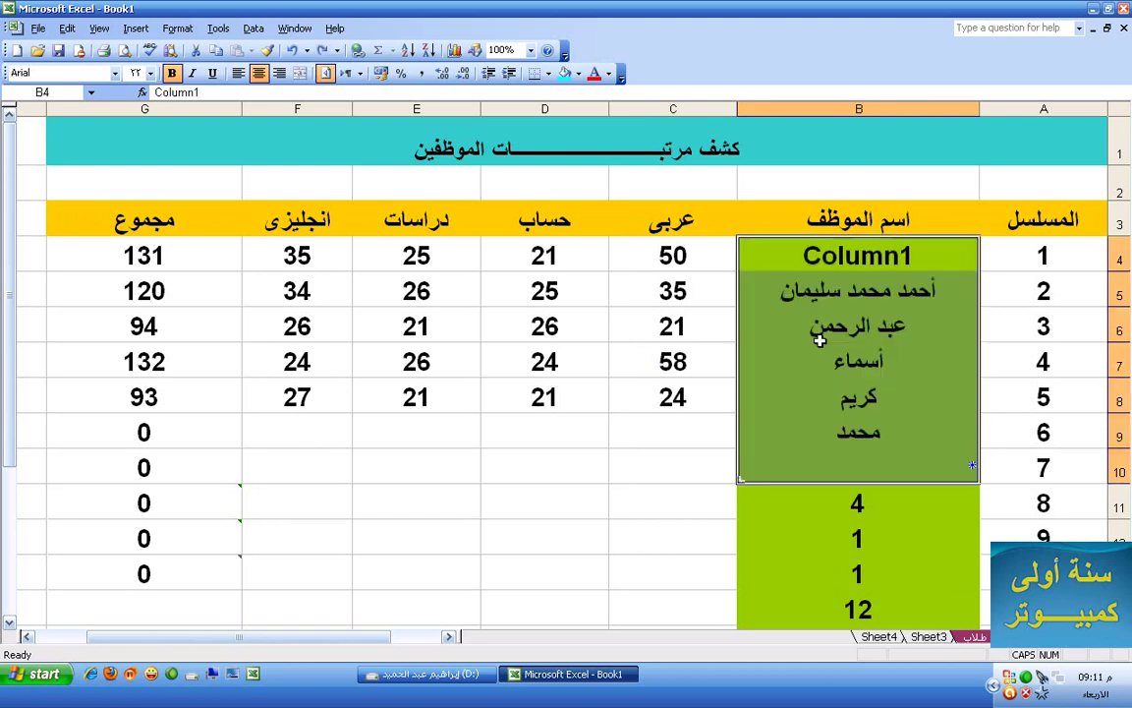
{"action": "key", "text": "ctrl+z"}
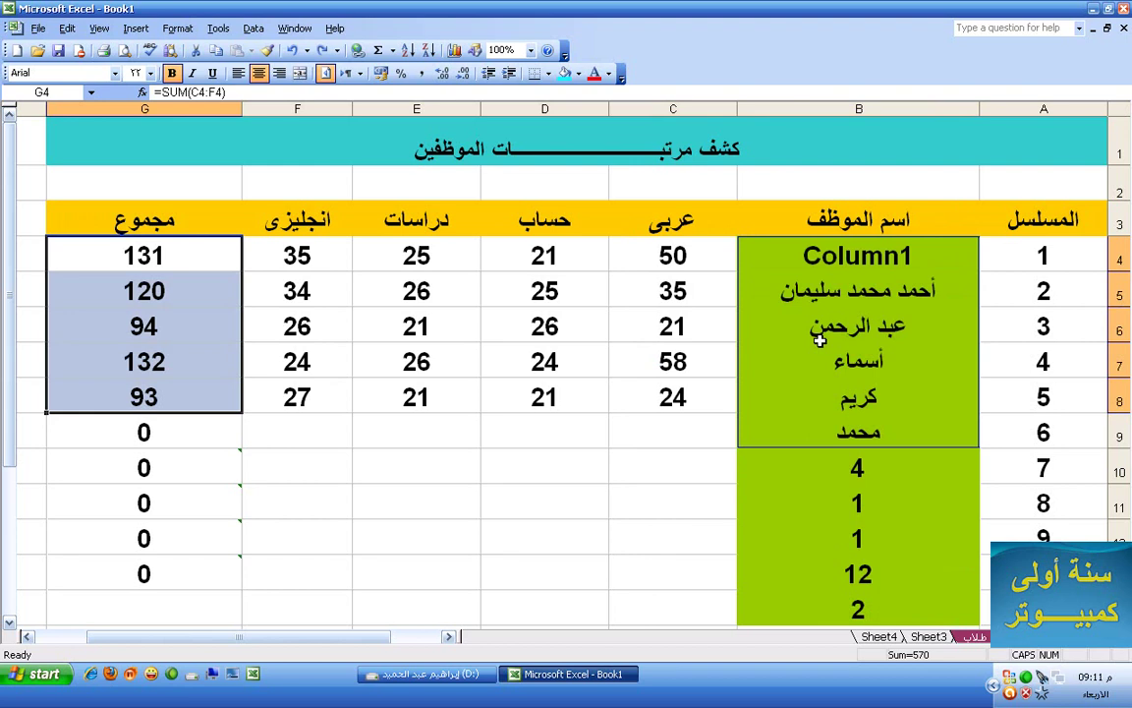
{"action": "key", "text": "ctrl+z"}
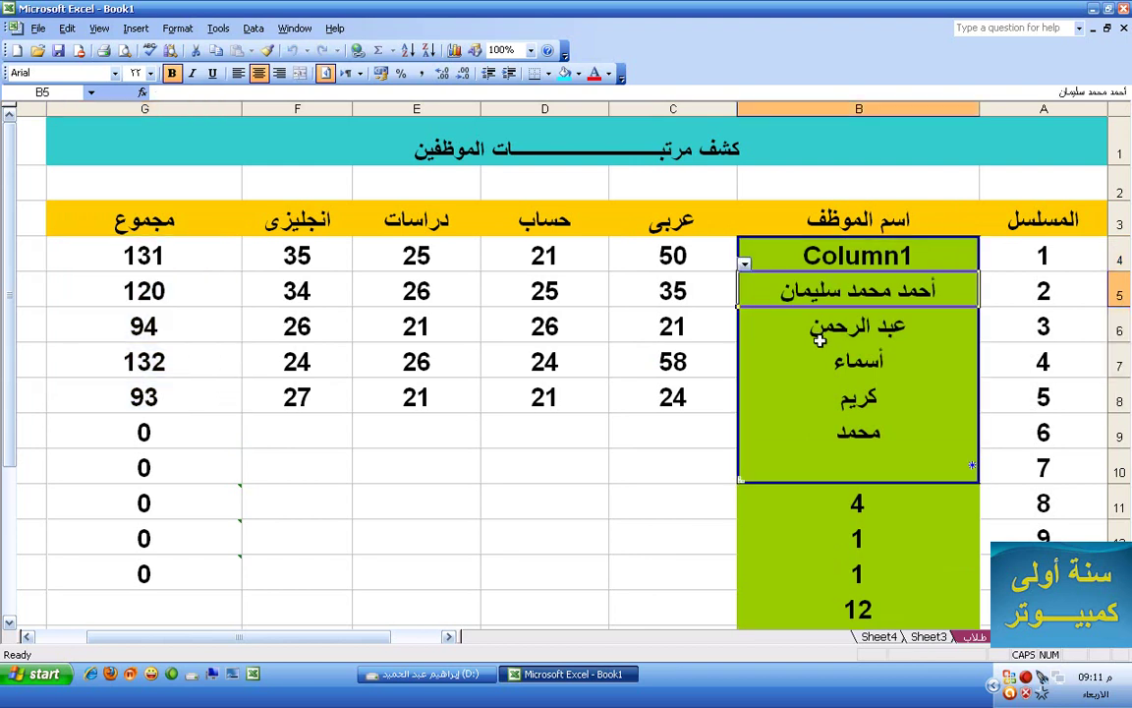
Clear the name in B5 and delete the contents of the whole block B4:G13.
{"action": "left_click", "coordinate": [744, 264]}
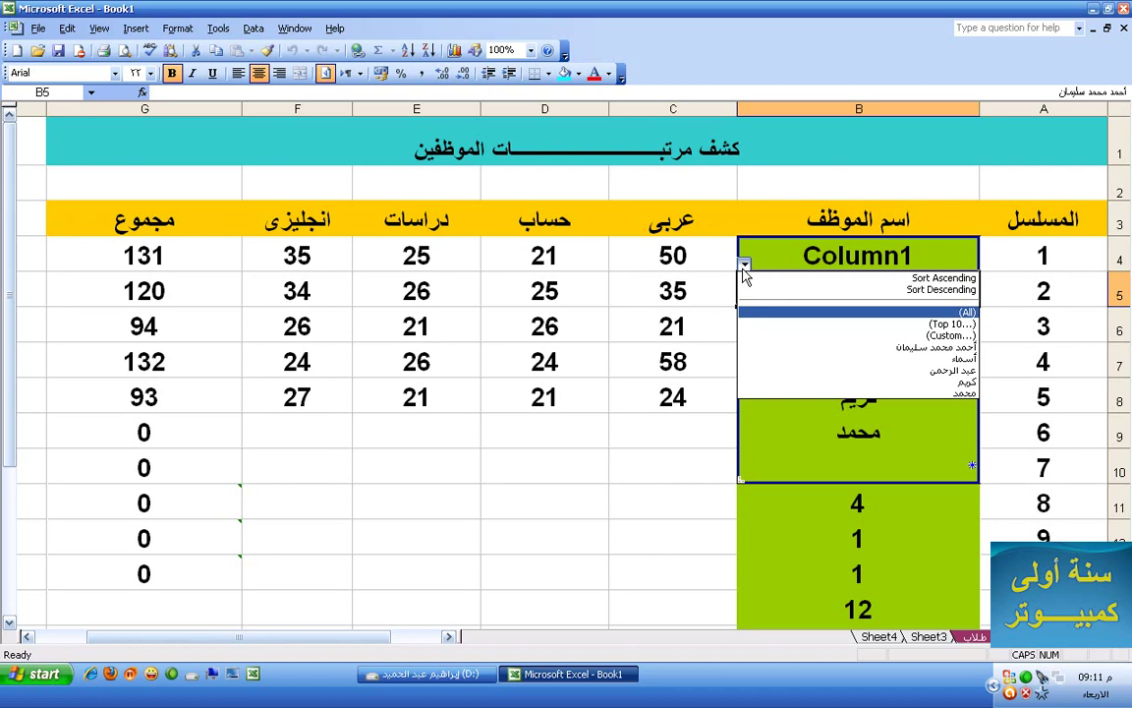
{"action": "left_click", "coordinate": [792, 241]}
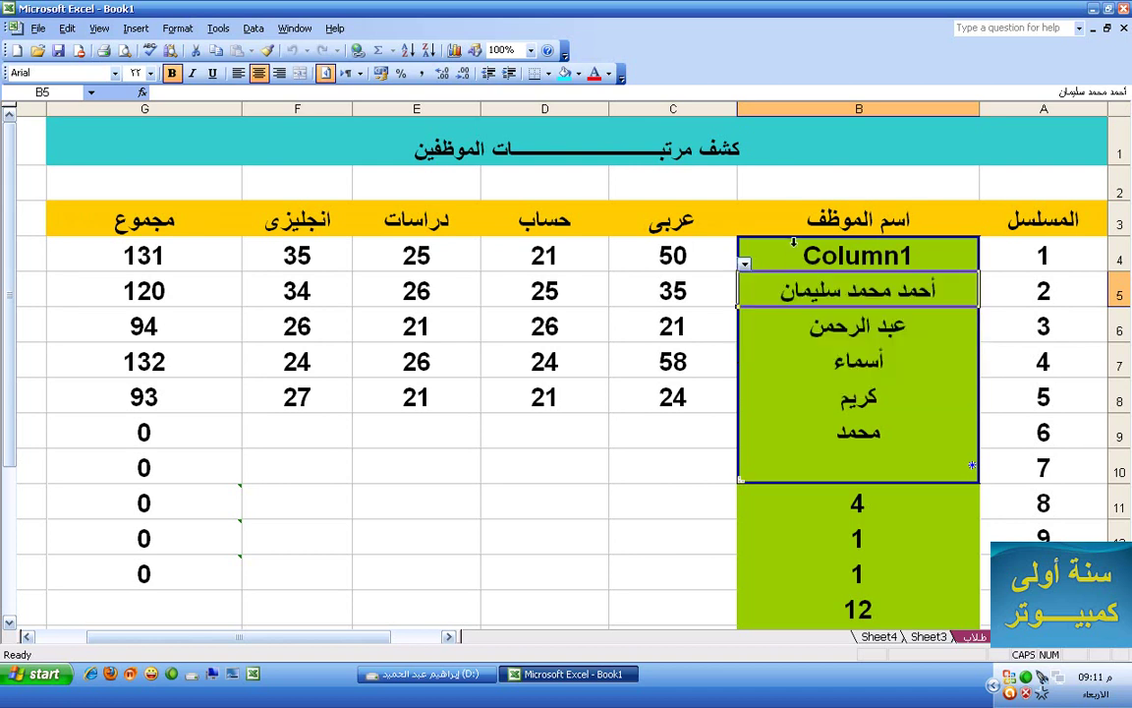
{"action": "key", "text": "Delete"}
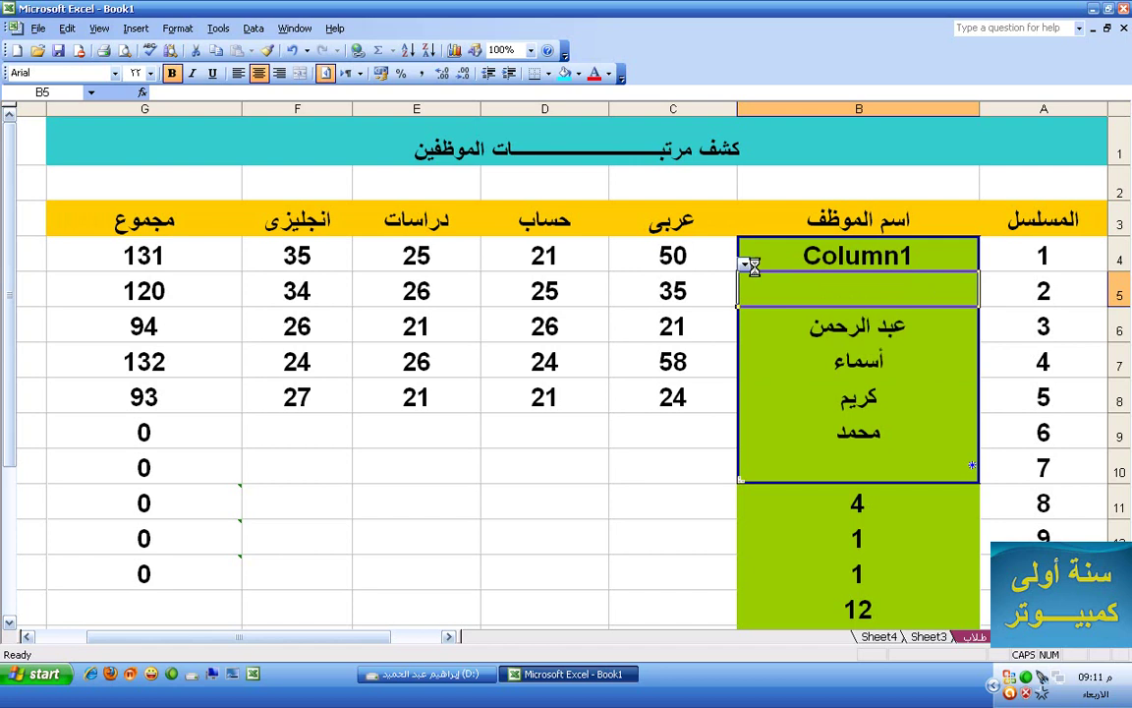
{"action": "left_click_drag", "start_coordinate": [902, 254], "coordinate": [172, 569]}
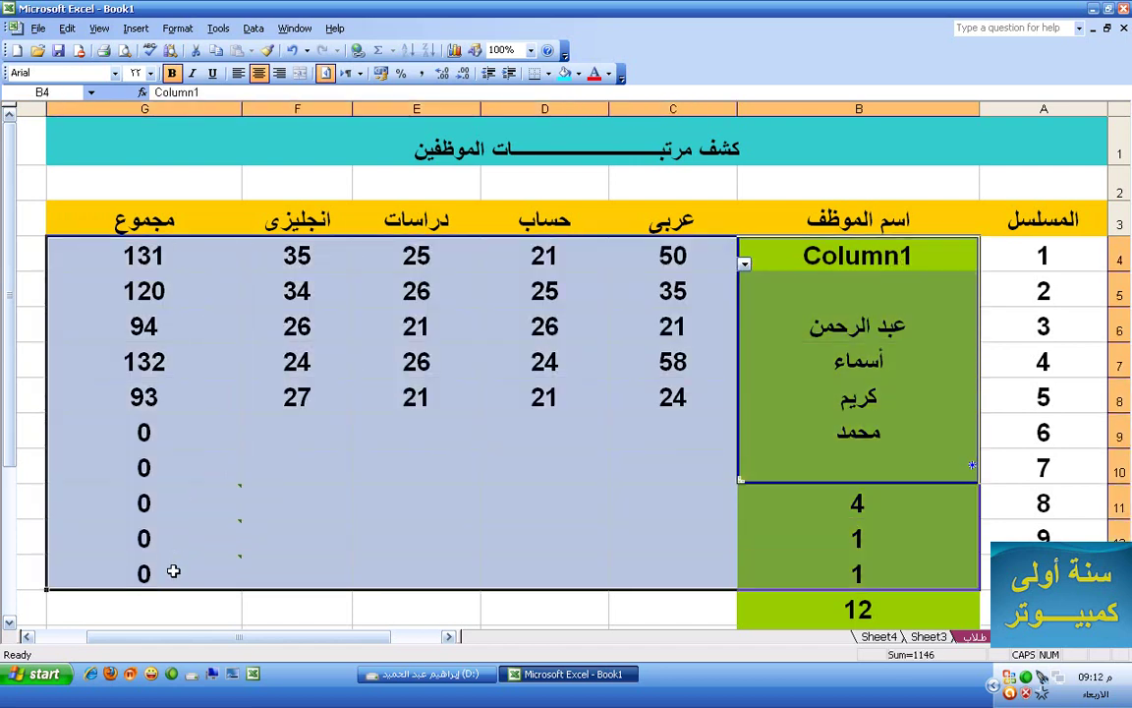
{"action": "key", "text": "Delete"}
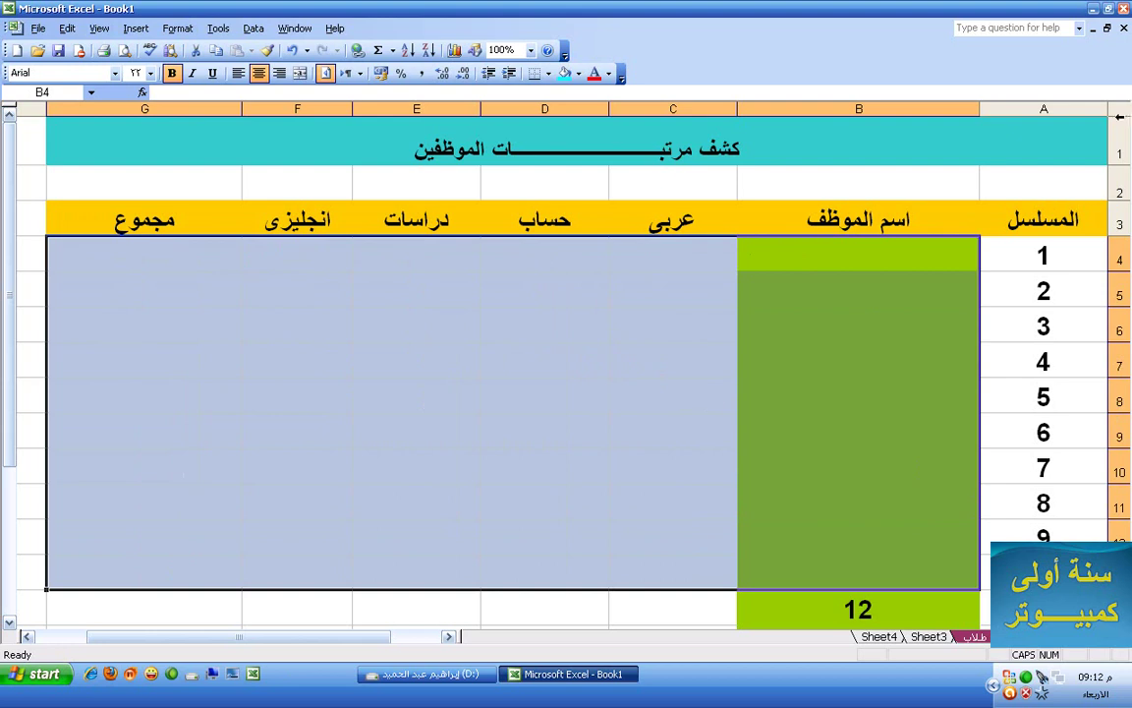
Clear all contents and formatting from the entire worksheet.
{"action": "key", "text": "ctrl+a"}
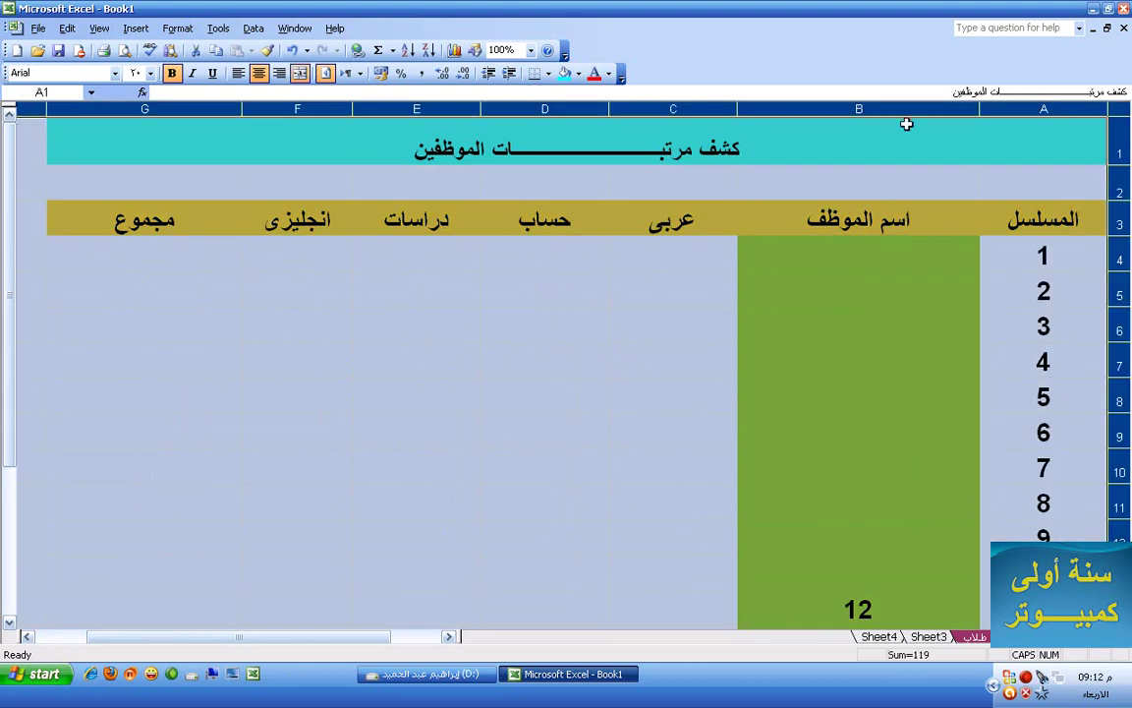
{"action": "left_click", "coordinate": [67, 30]}
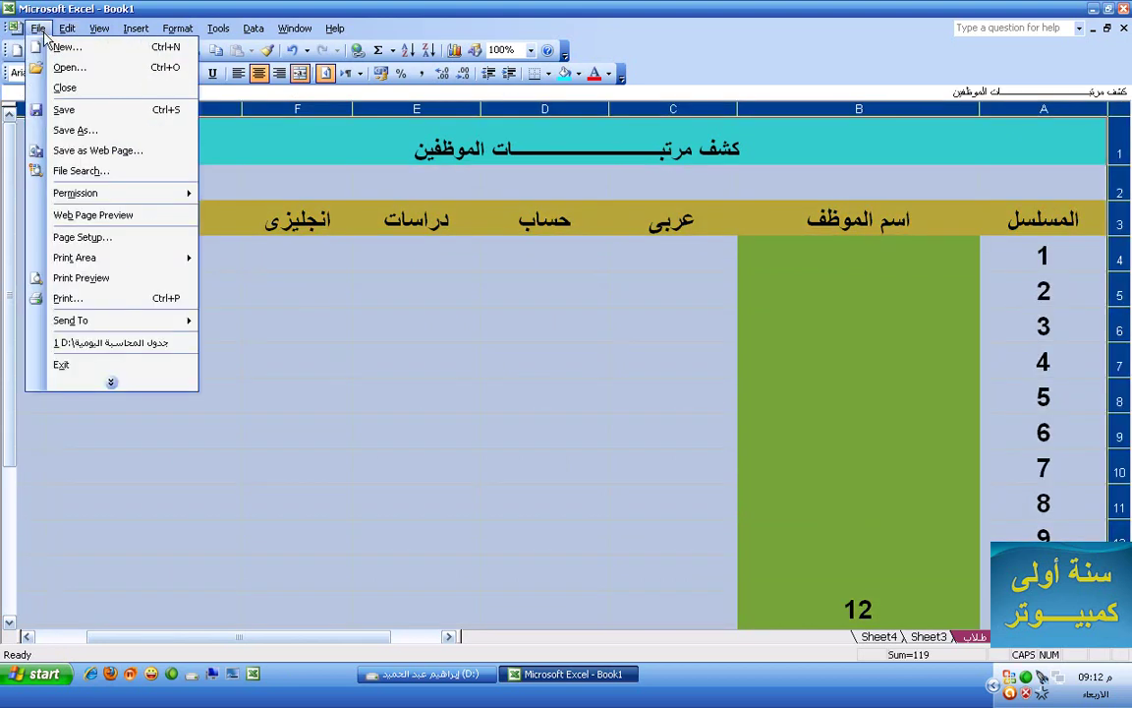
{"action": "mouse_move", "coordinate": [149, 194]}
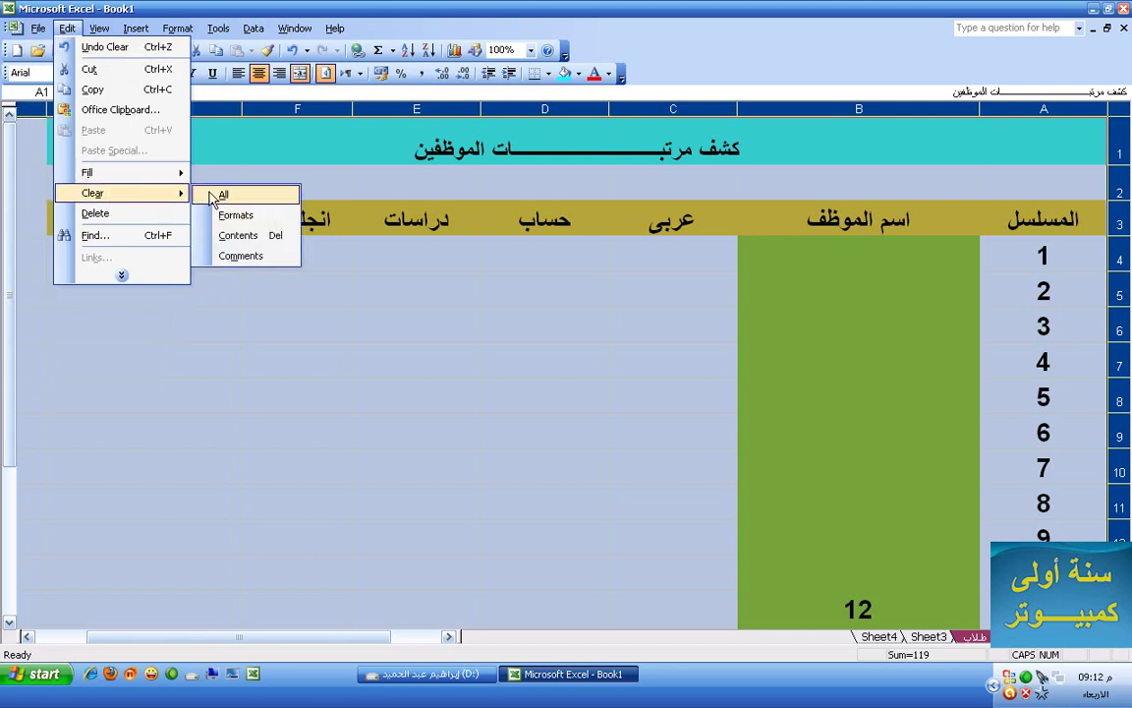
{"action": "left_click", "coordinate": [222, 193]}
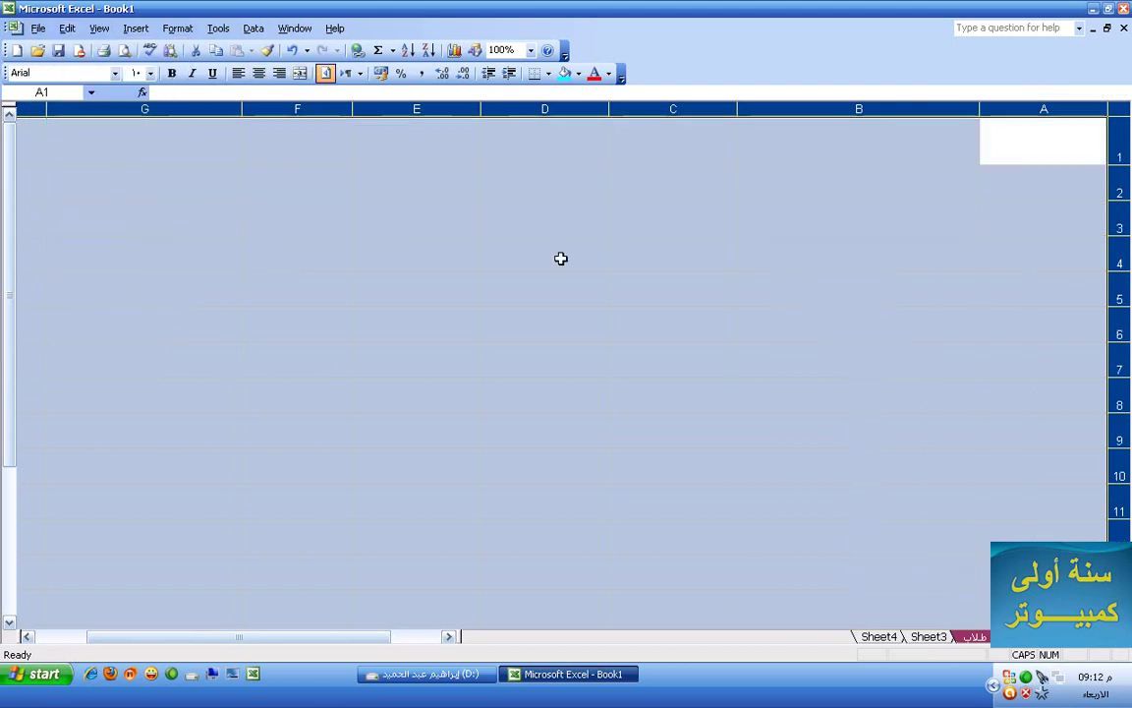
{"action": "left_click", "coordinate": [720, 247]}
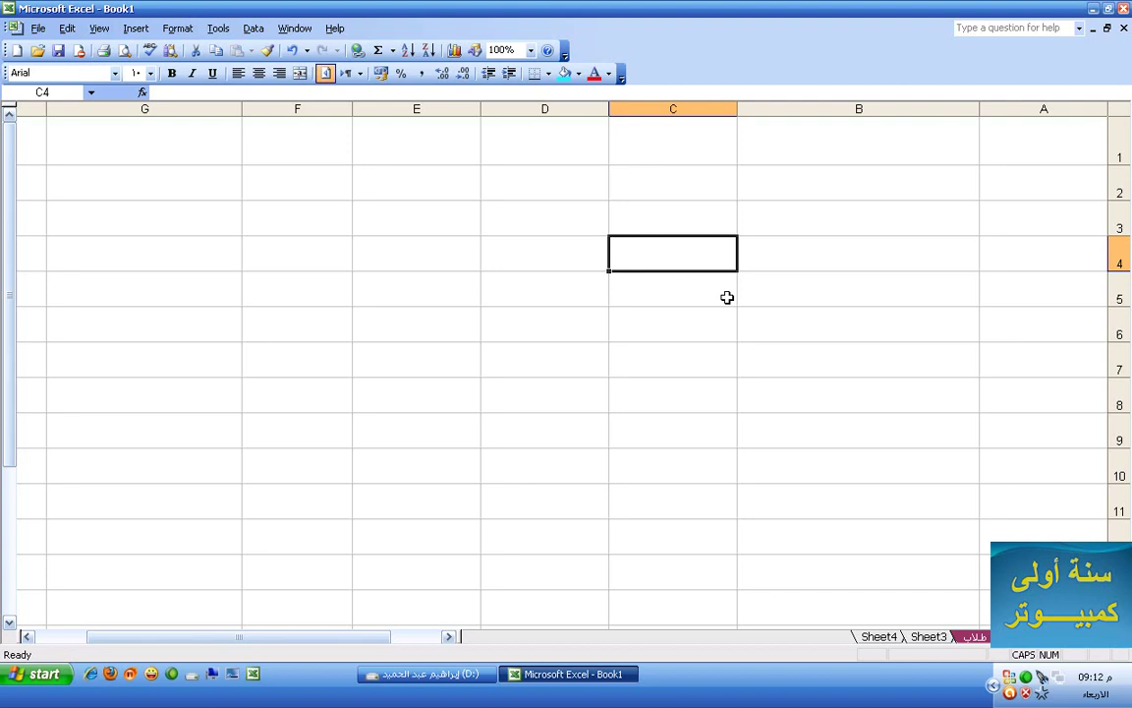
Set Sheet3 to right-to-left layout and enlarge its cell A1 by widening column A and heightening row 1.
{"action": "left_click", "coordinate": [929, 637]}
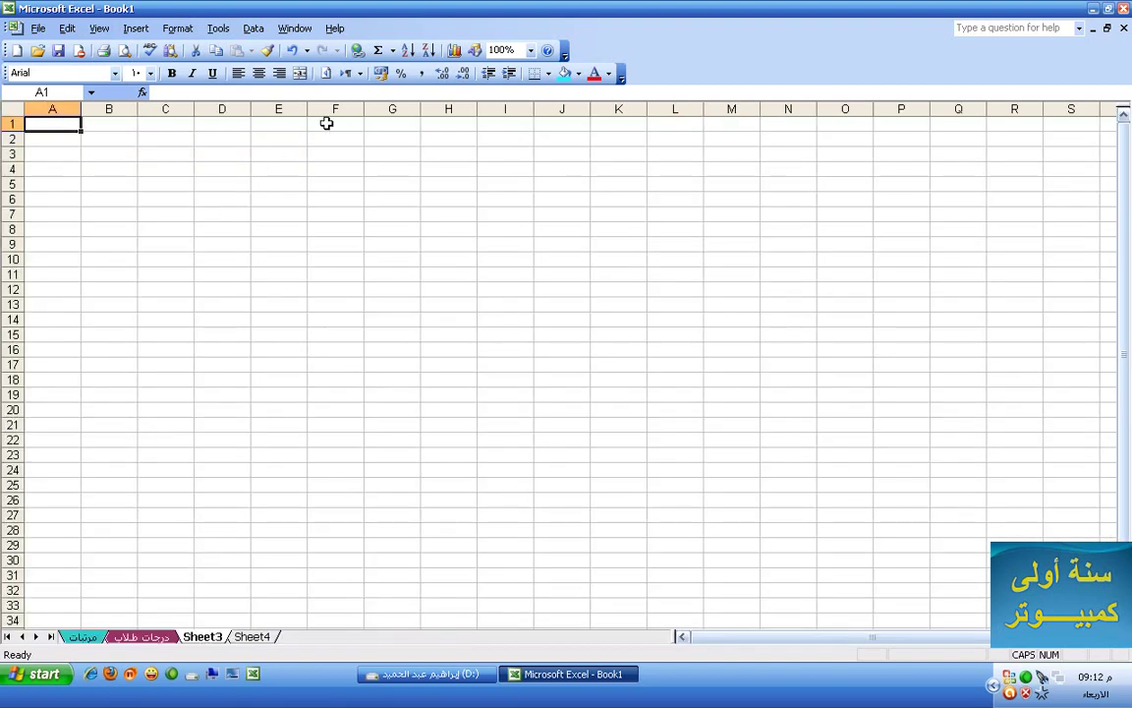
{"action": "left_click", "coordinate": [325, 74]}
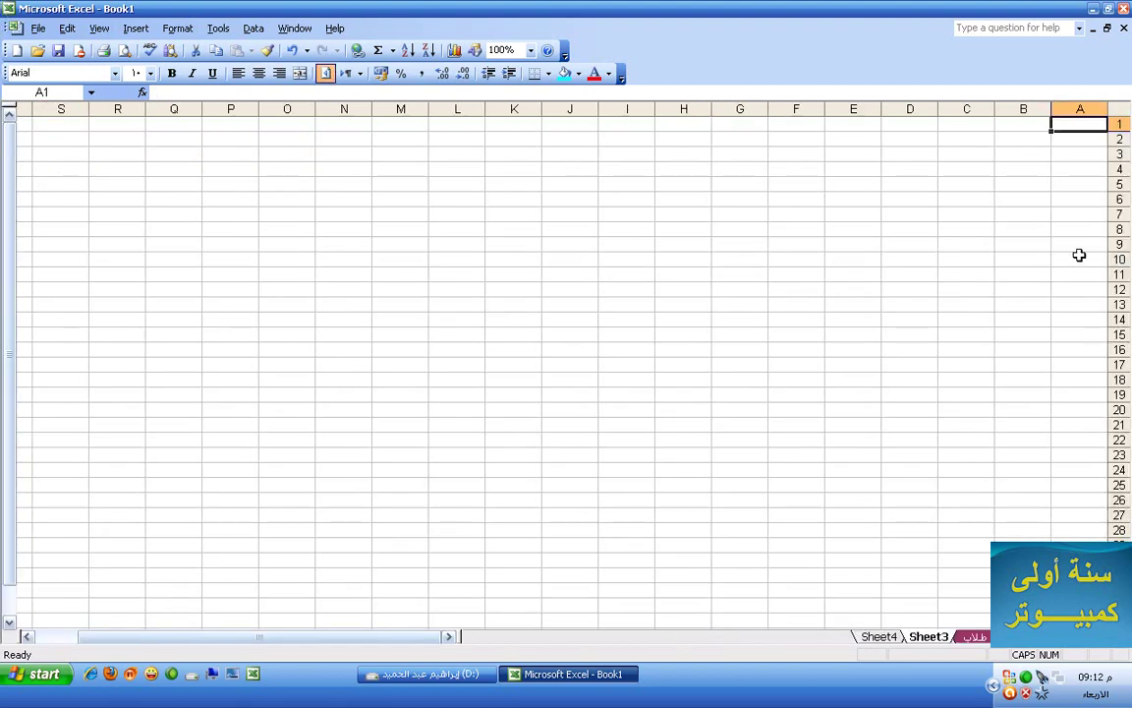
{"action": "left_click_drag", "start_coordinate": [1055, 109], "coordinate": [905, 109]}
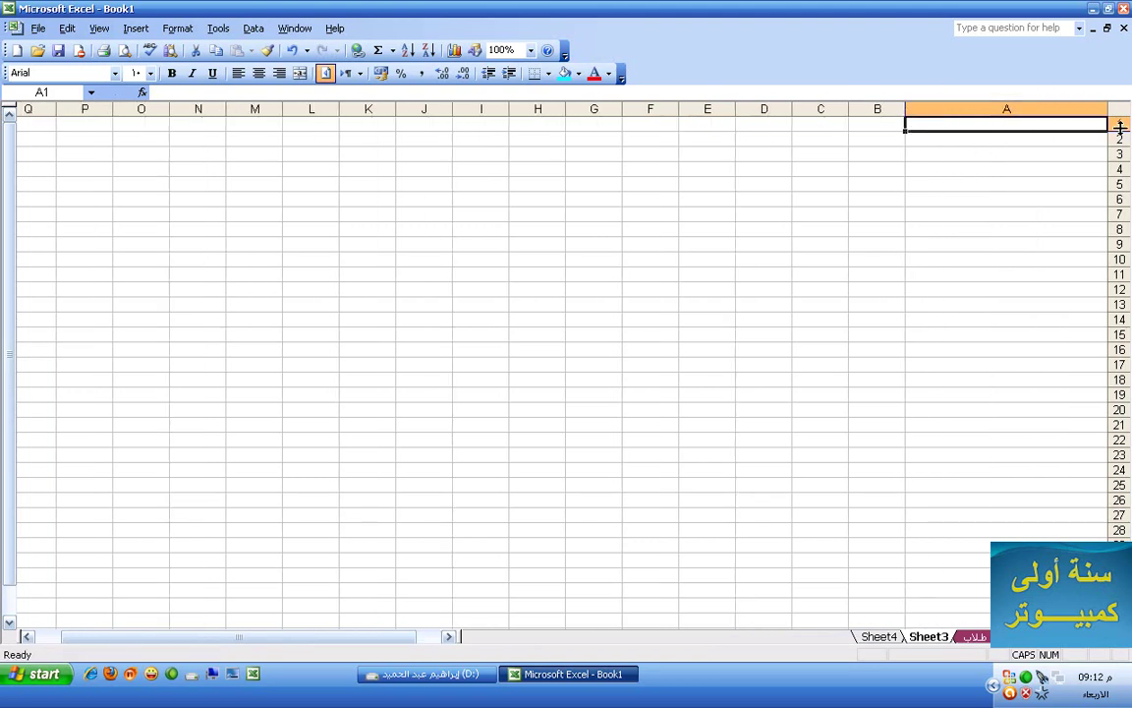
{"action": "left_click_drag", "start_coordinate": [1118, 131], "coordinate": [1118, 169]}
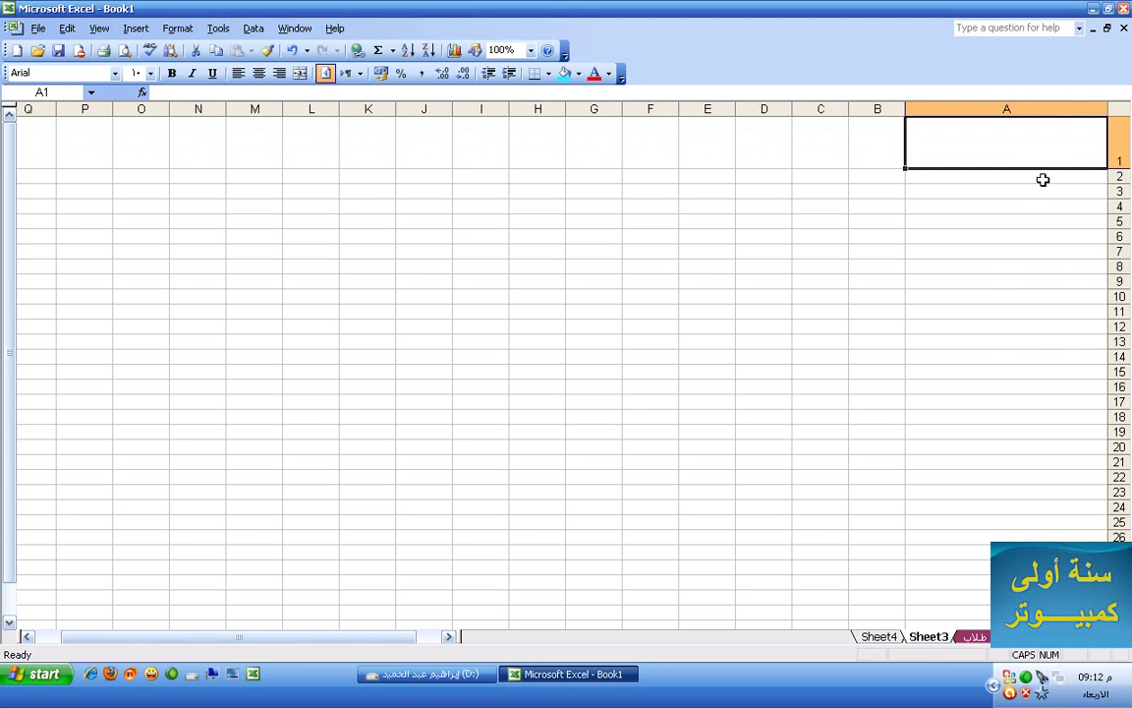
{"action": "key", "text": "Down"}
{"action": "key", "text": "Down"}
{"action": "key", "text": "Down"}
{"action": "key", "text": "Down"}
{"action": "key", "text": "Down"}
{"action": "key", "text": "Down"}
{"action": "key", "text": "Down"}
{"action": "key", "text": "Down"}
{"action": "key", "text": "Down"}
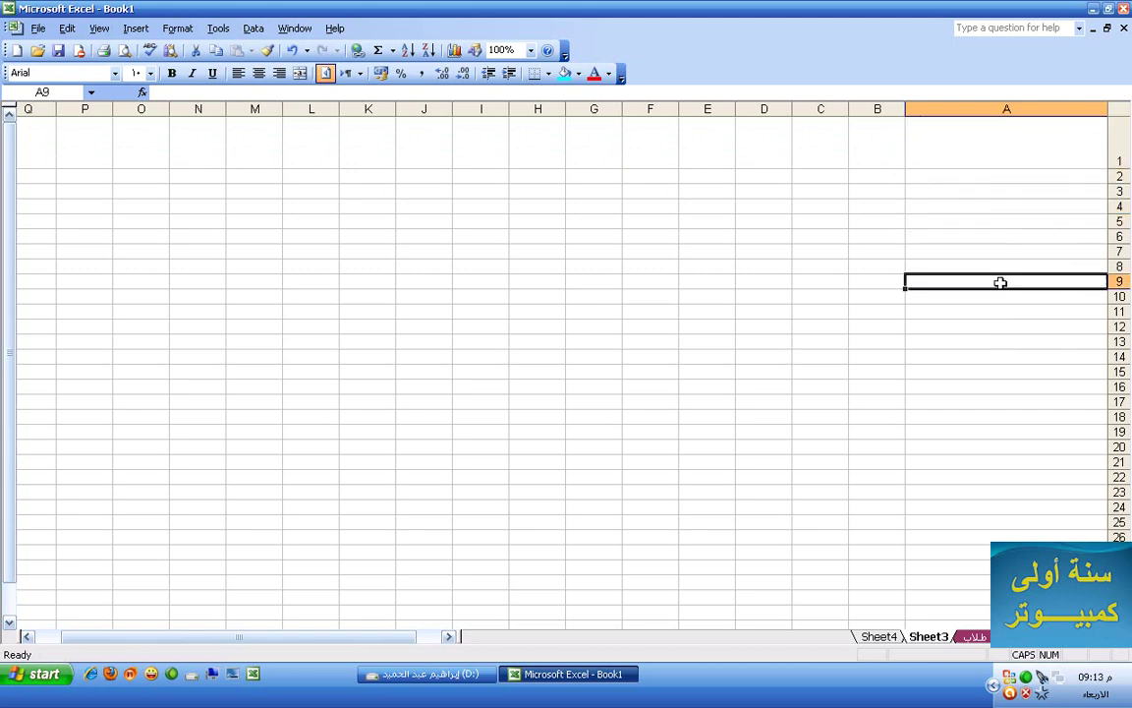
{"action": "left_click", "coordinate": [875, 145]}
{"action": "left_click", "coordinate": [872, 192]}
{"action": "left_click", "coordinate": [853, 147]}
{"action": "left_click", "coordinate": [784, 181]}
{"action": "left_click", "coordinate": [765, 237]}
{"action": "left_click_drag", "start_coordinate": [744, 252], "coordinate": [744, 264]}
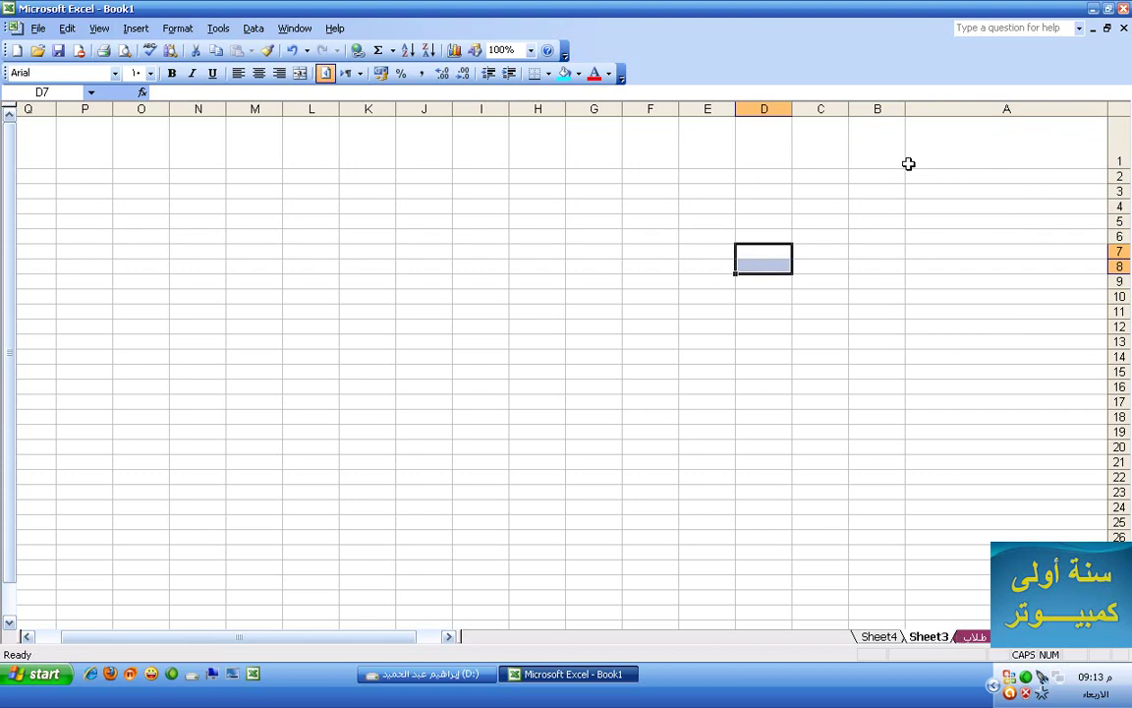
Apply one uniform row height to the entire worksheet.
{"action": "left_click", "coordinate": [1120, 108]}
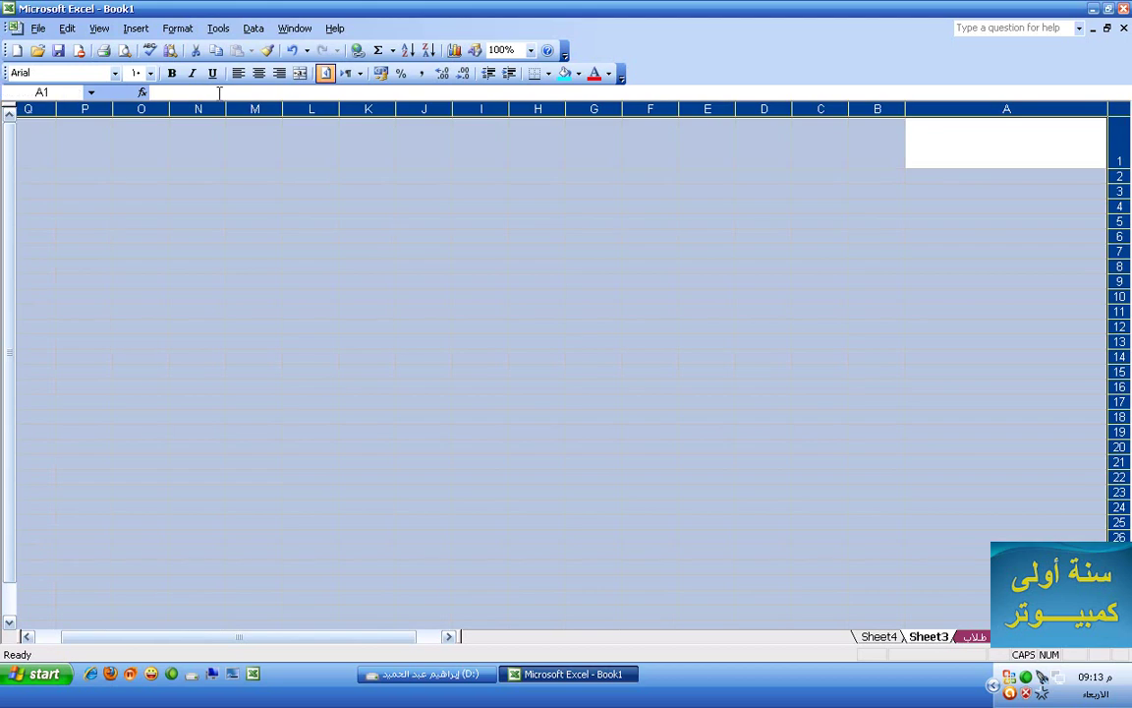
{"action": "left_click", "coordinate": [135, 27]}
{"action": "mouse_move", "coordinate": [169, 35]}
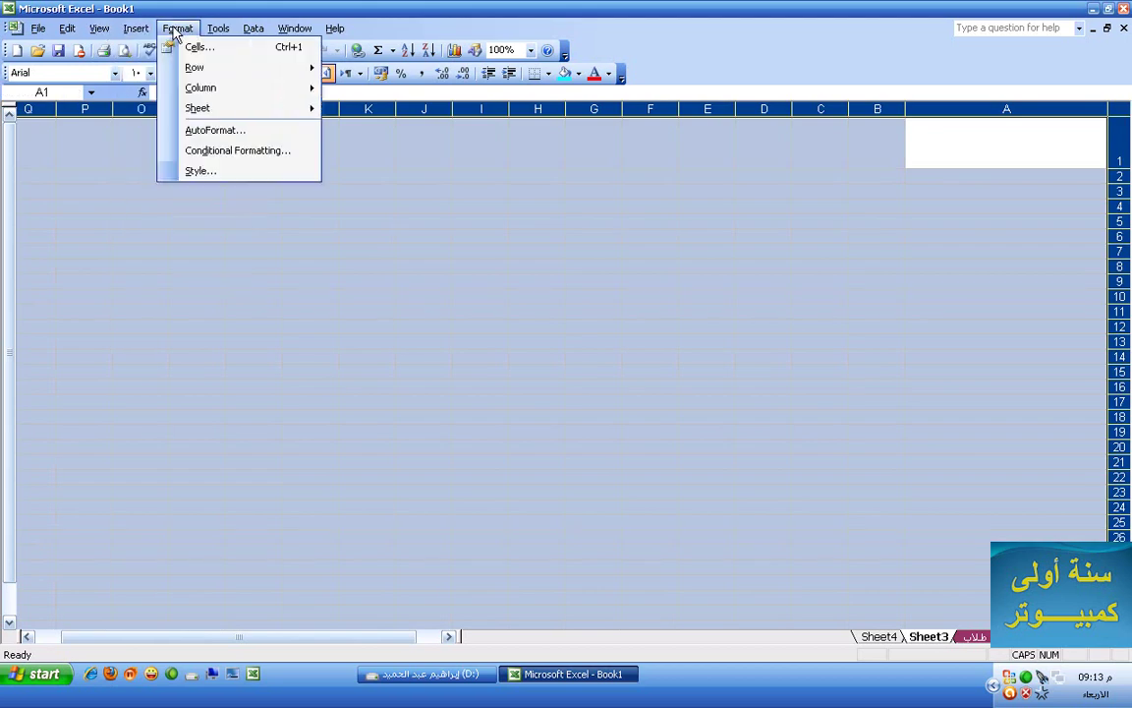
{"action": "mouse_move", "coordinate": [172, 67]}
{"action": "left_click", "coordinate": [327, 66]}
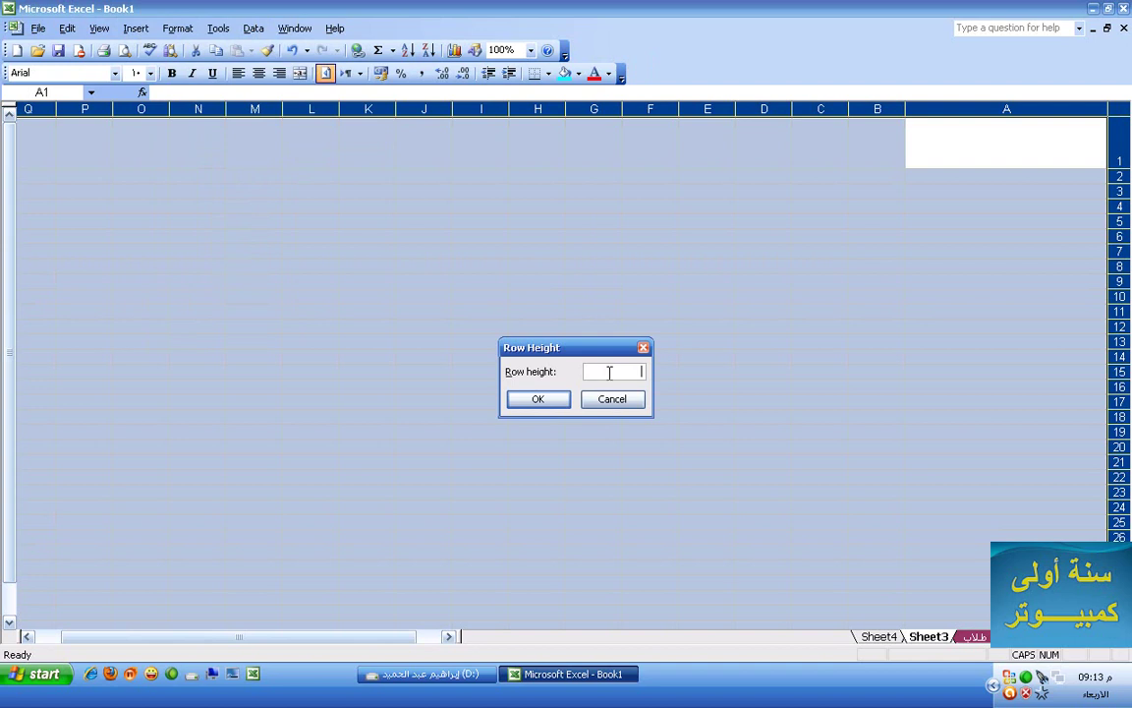
{"action": "key", "text": "Return"}
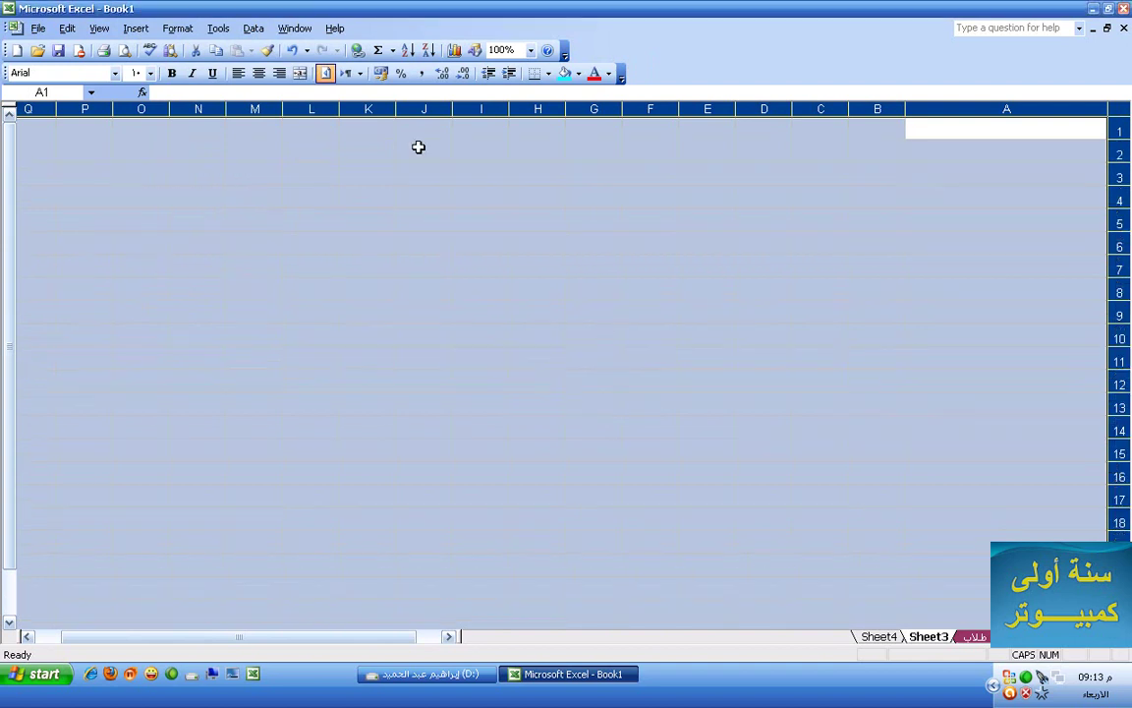
Set the width of every column in the selected worksheet to 25.
{"action": "left_click", "coordinate": [181, 36]}
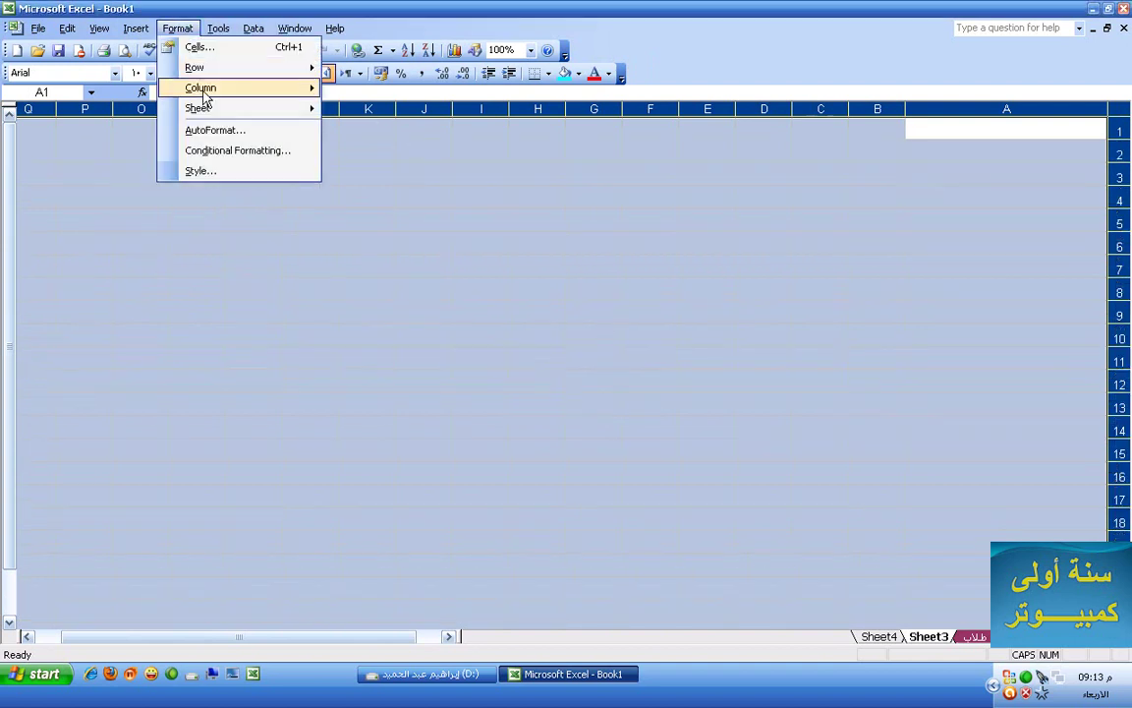
{"action": "left_click", "coordinate": [341, 90]}
{"action": "type", "text": "25"}
{"action": "key", "text": "Return"}
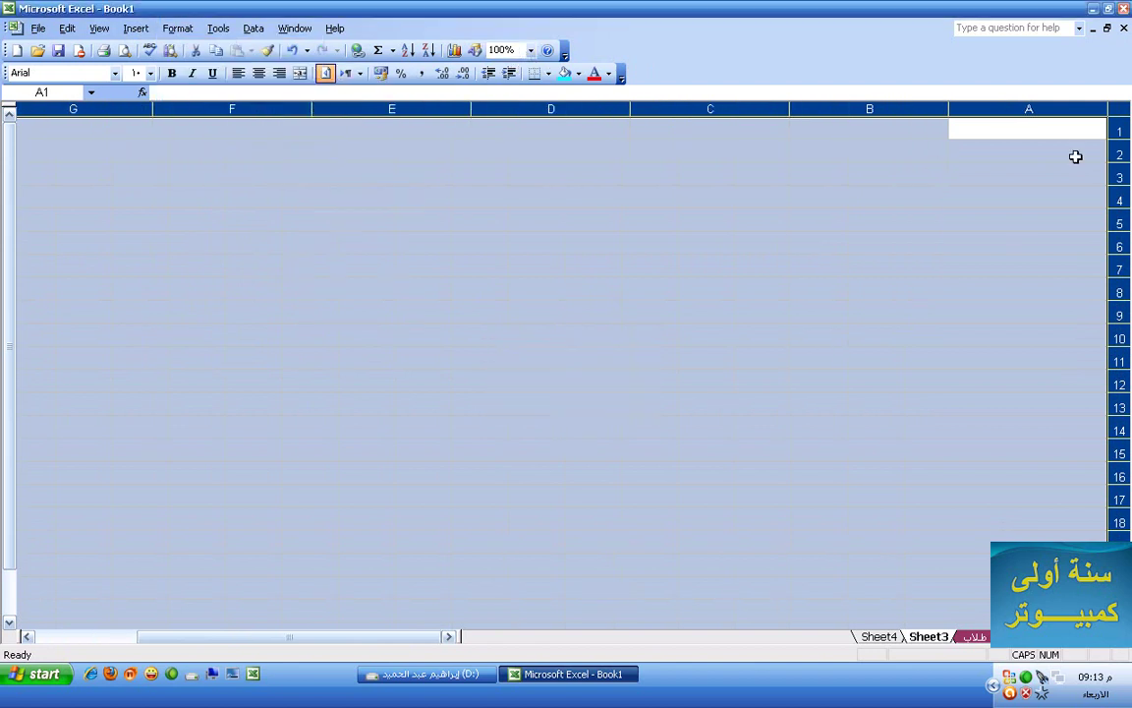
Enter the prayer names الفجر, الظهر and العصر in cells A2 to A4.
{"action": "left_click", "coordinate": [1053, 131]}
{"action": "left_click", "coordinate": [1043, 155]}
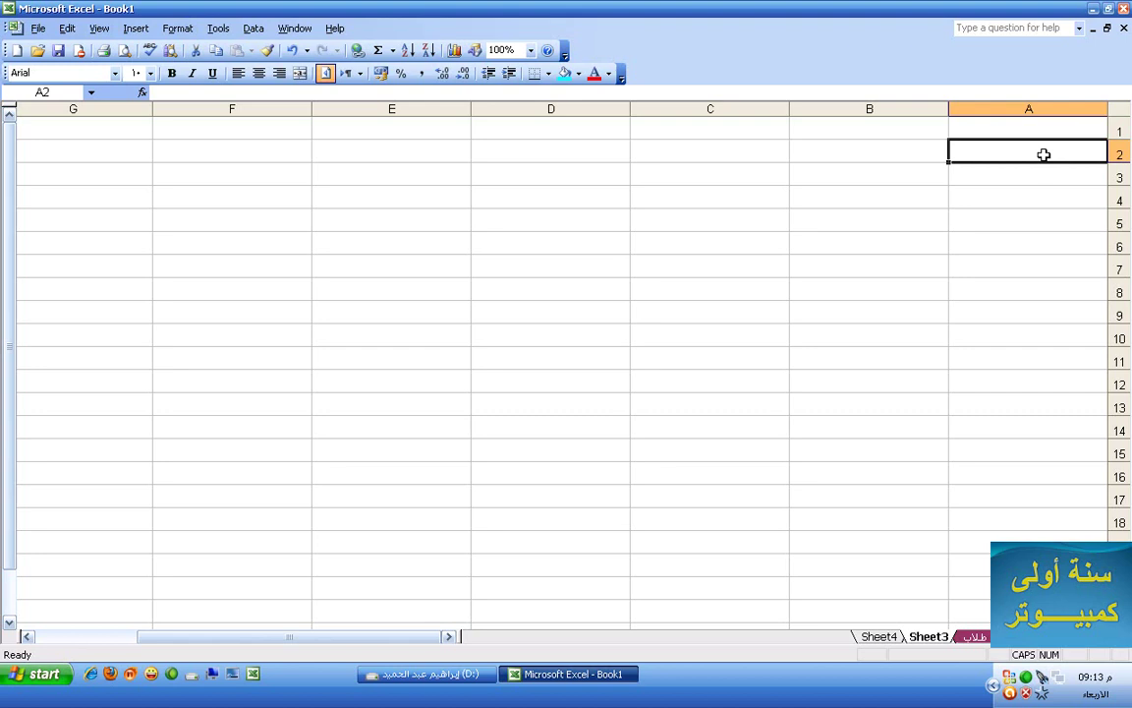
{"action": "type", "text": "الفيز"}
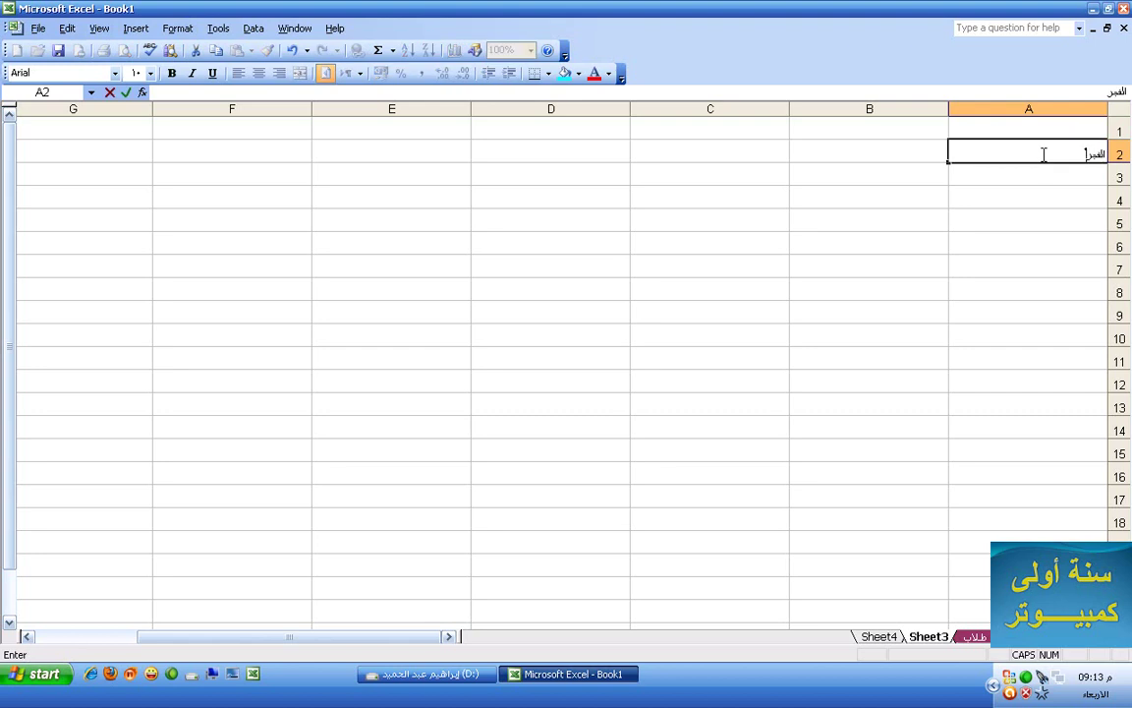
{"action": "key", "text": "Return"}
{"action": "type", "text": "البطه"}
{"action": "type", "text": "ر"}
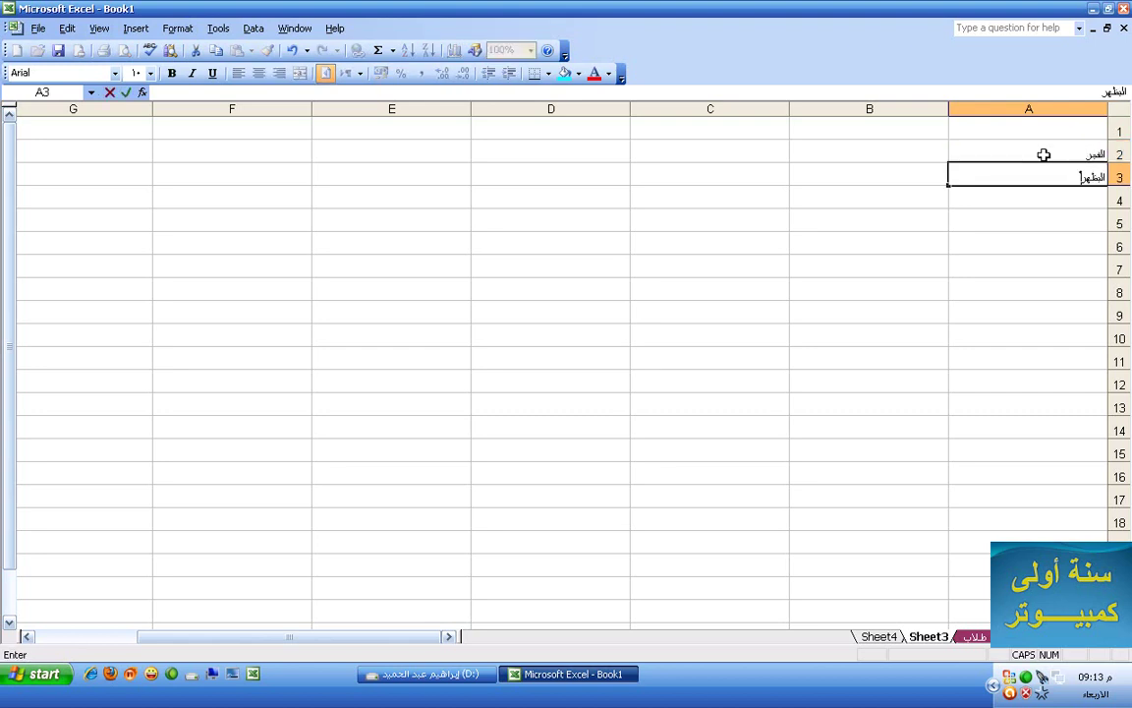
{"action": "key", "text": "Return"}
{"action": "type", "text": "العصر"}
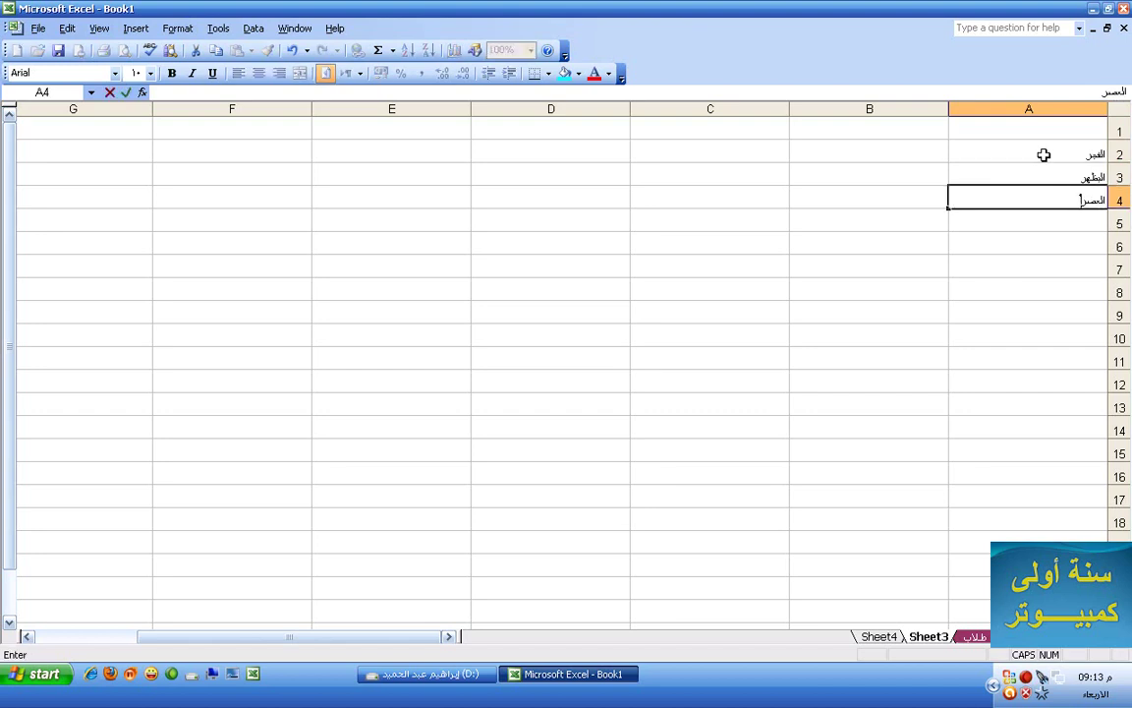
{"action": "key", "text": "Return"}
Add المغرب in A5 and العشاء in A6 to complete the prayer names.
{"action": "key", "text": "Left"}
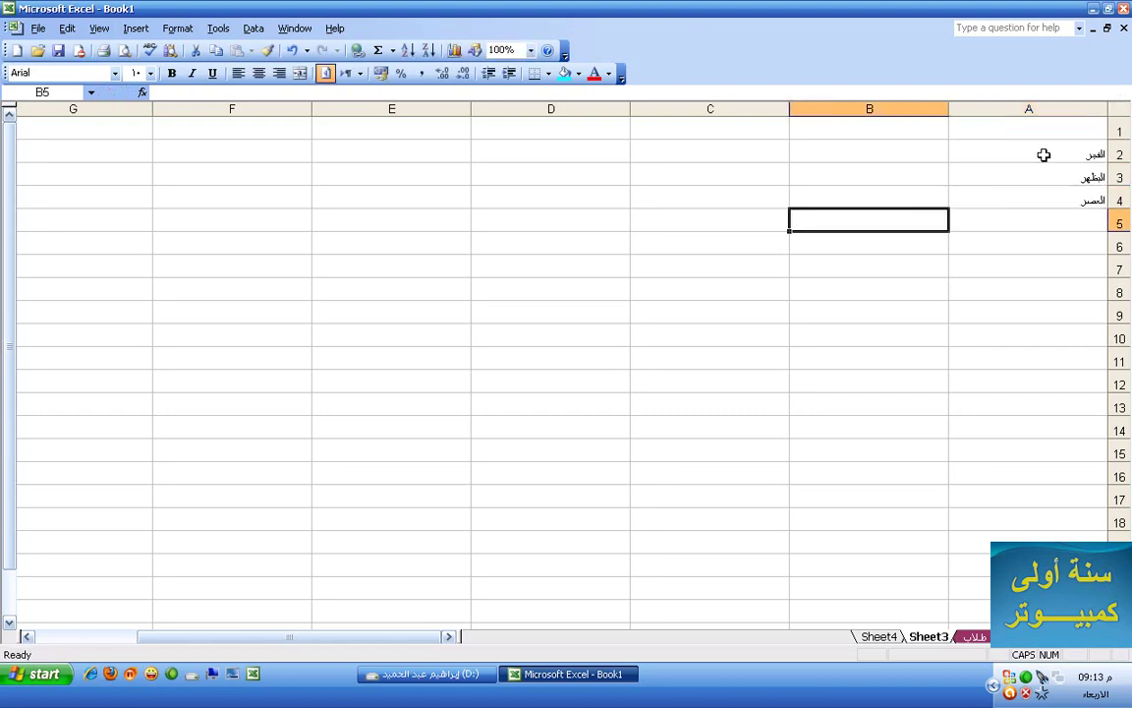
{"action": "key", "text": "Right"}
{"action": "type", "text": "ال"}
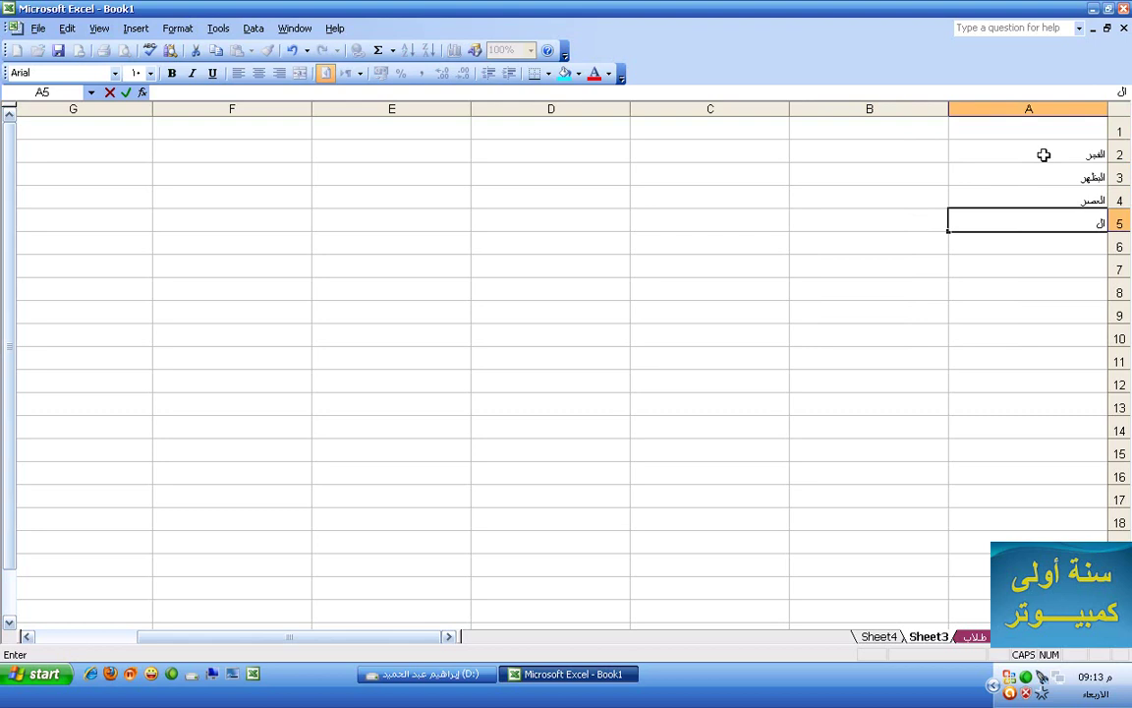
{"action": "type", "text": "مغرب"}
{"action": "key", "text": "Return"}
{"action": "type", "text": "العشاء"}
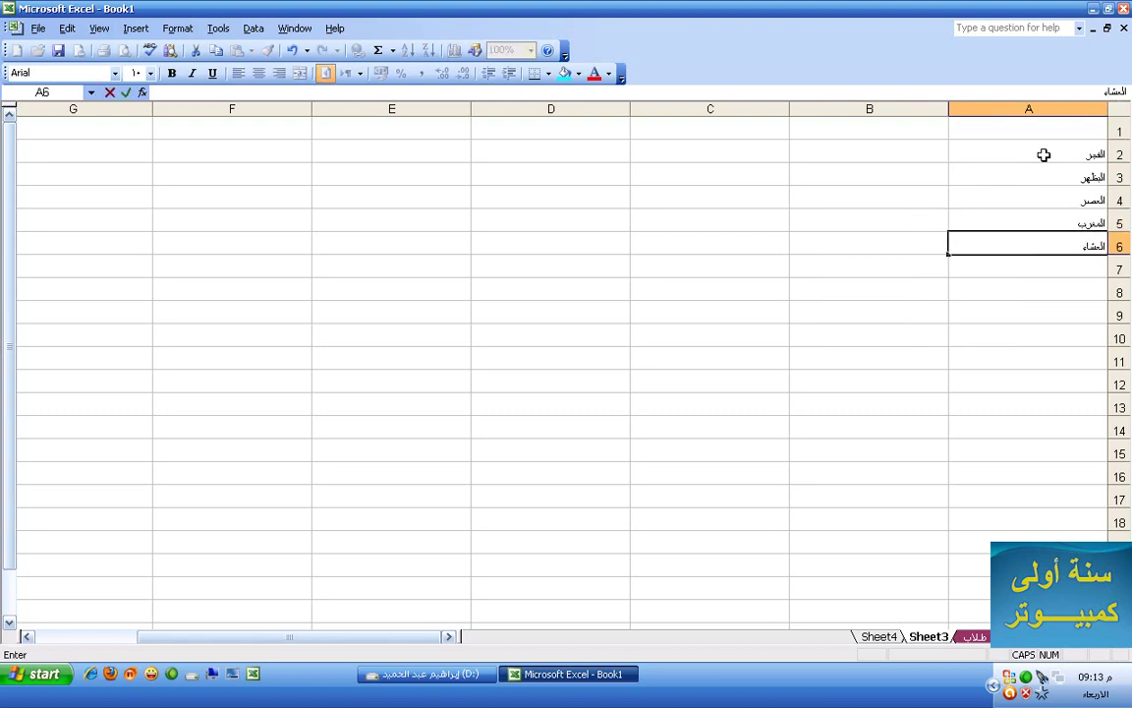
{"action": "key", "text": "Return"}
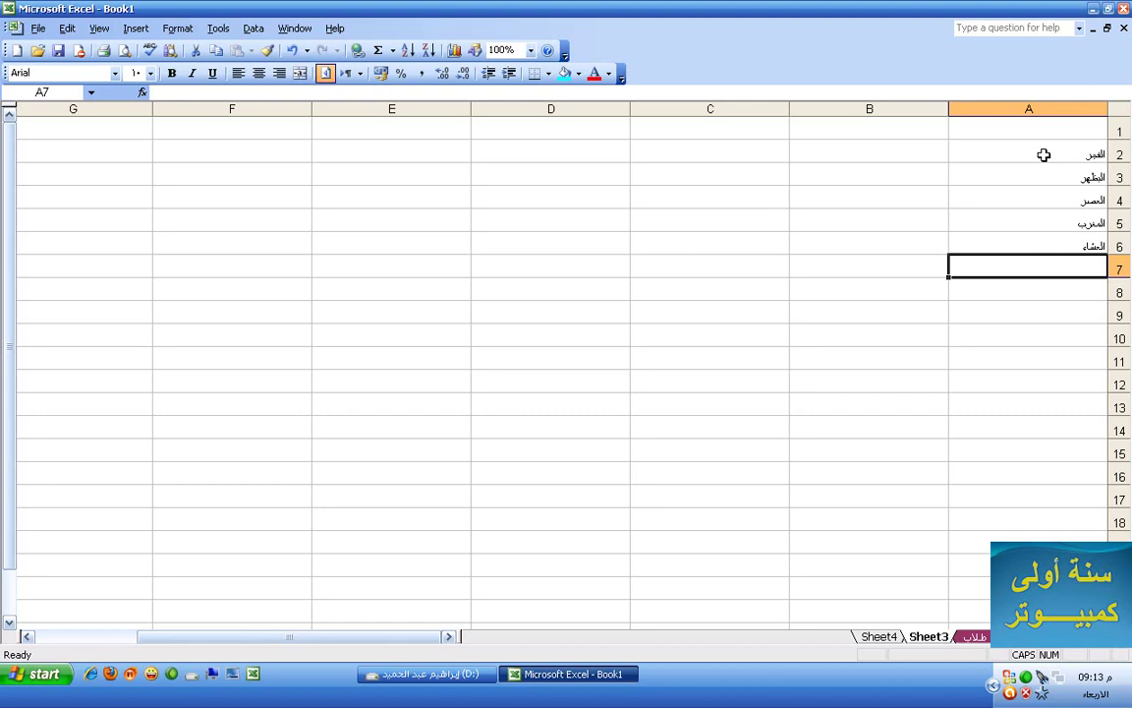
Enter the activities قراءة قران in A7 and نصف ساعة قراءة كتاب in A8.
{"action": "type", "text": "قا"}
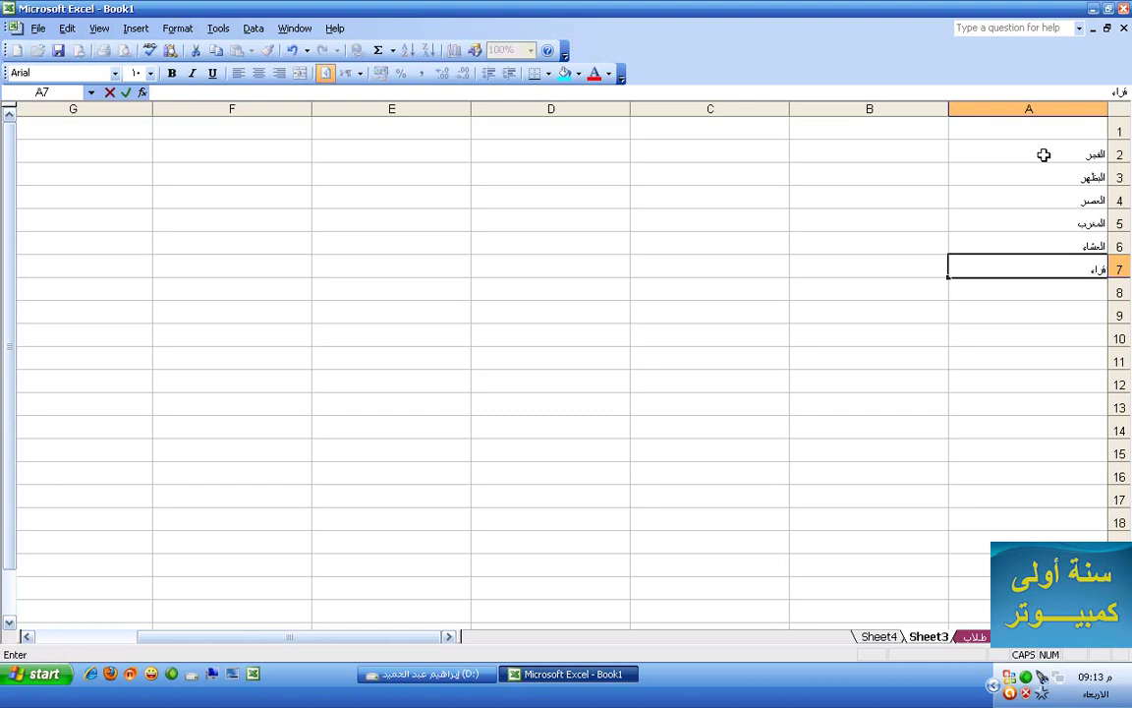
{"action": "type", "text": "ءة قرآن"}
{"action": "key", "text": "Return"}
{"action": "type", "text": "نص"}
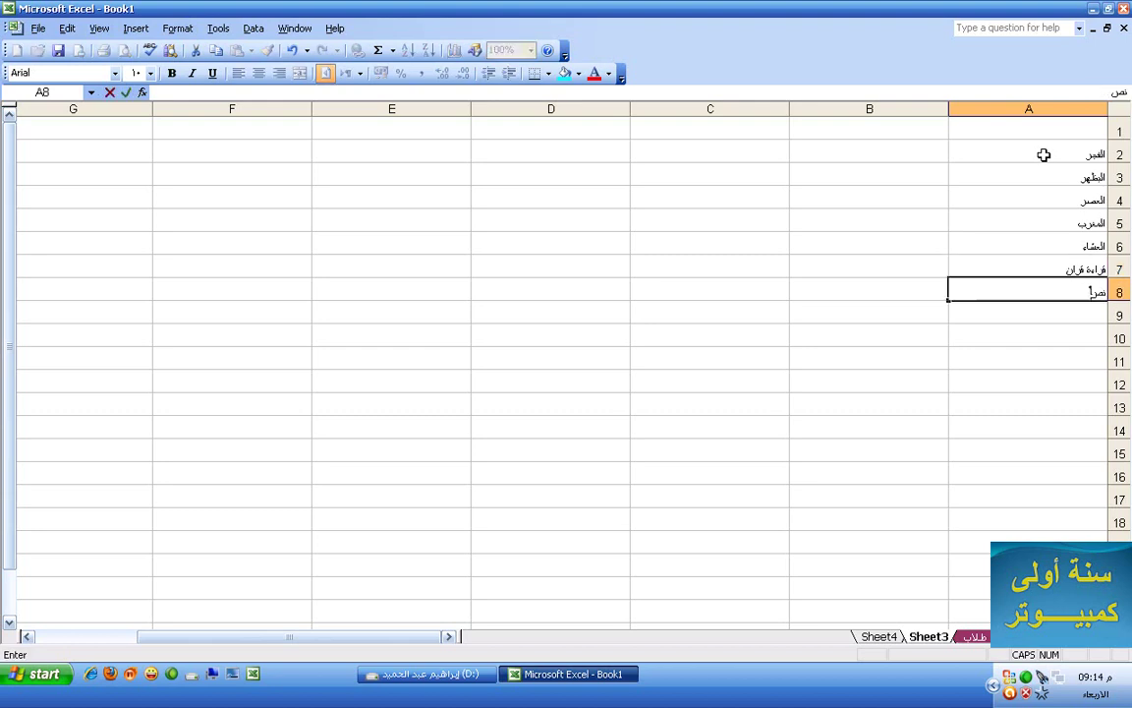
{"action": "type", "text": "ف ساعة قراءة"}
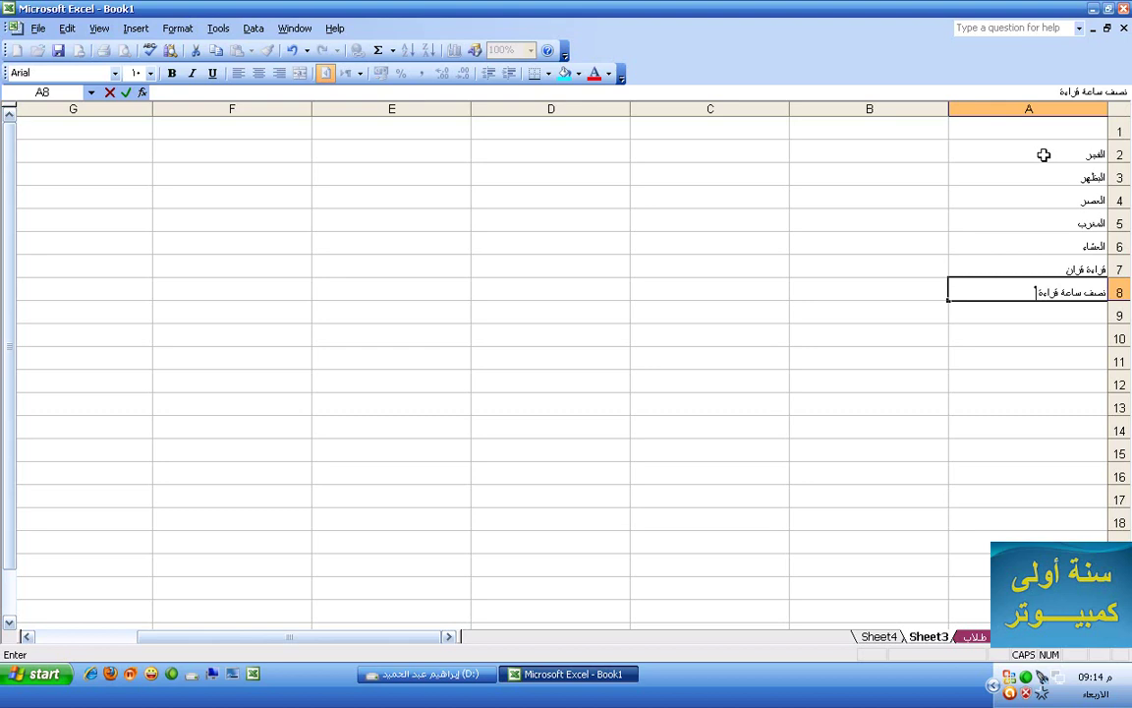
{"action": "type", "text": " كتاب"}
{"action": "key", "text": "Return"}
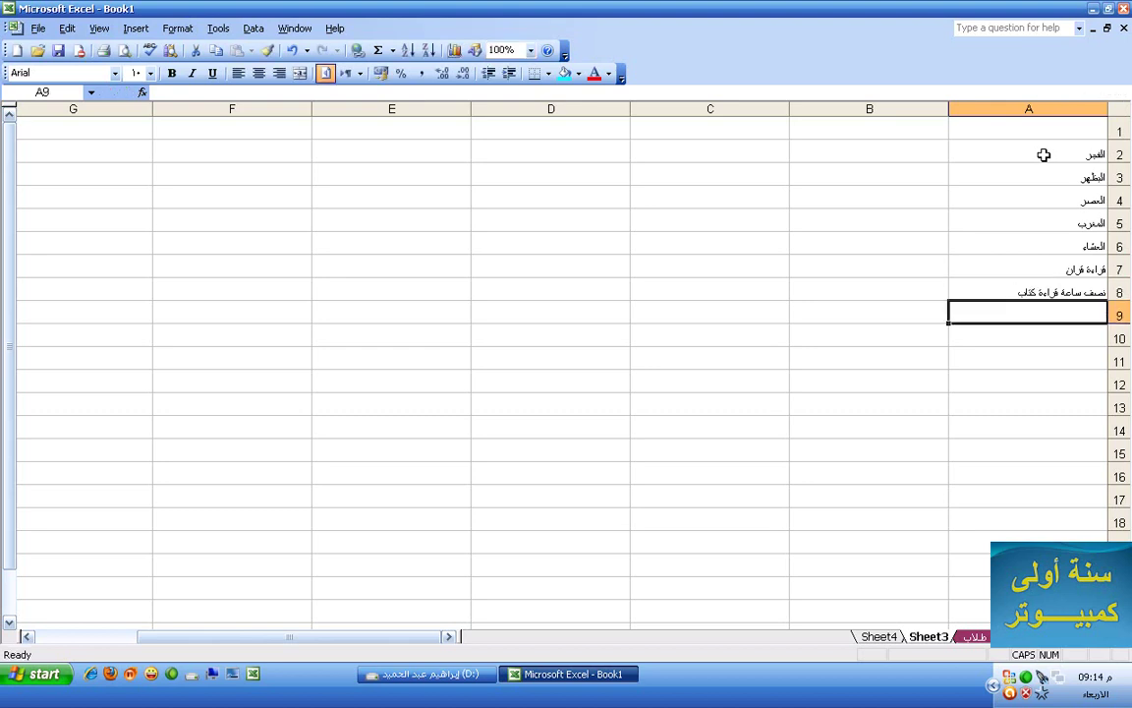
Repeat the entry نصف ساعة قراءة كتاب in cell A9.
{"action": "type", "text": "نصف ساعة قراءة كتاب"}
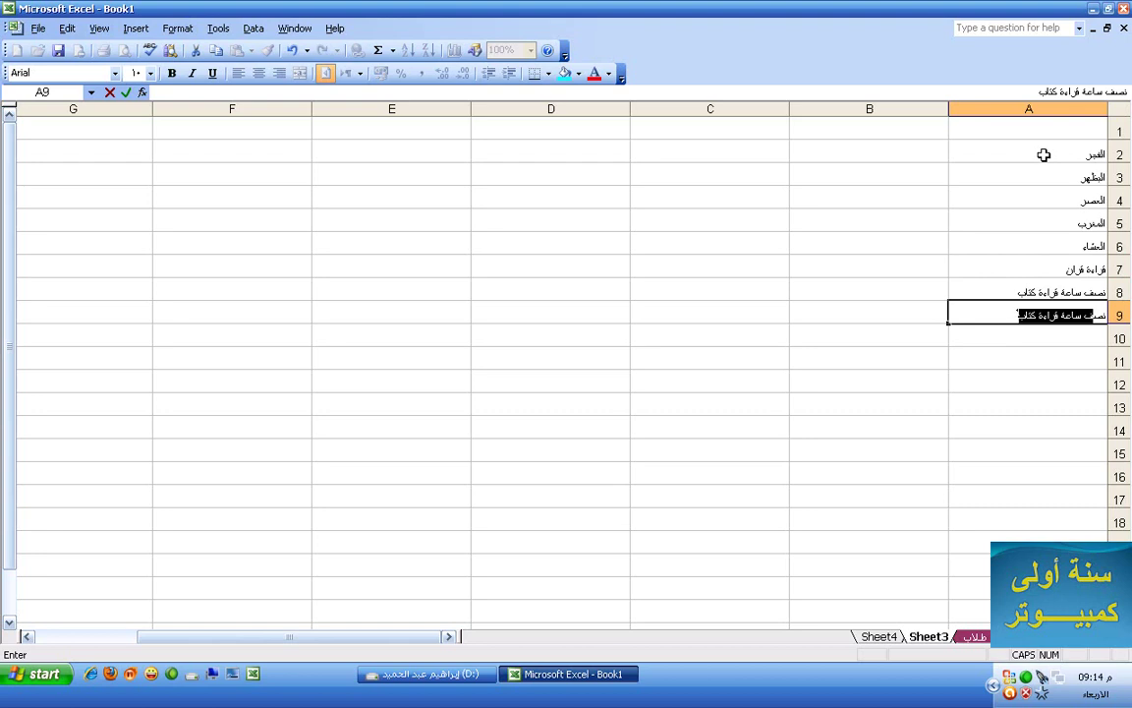
{"action": "key", "text": "Tab"}
{"action": "key", "text": "shift+Tab"}
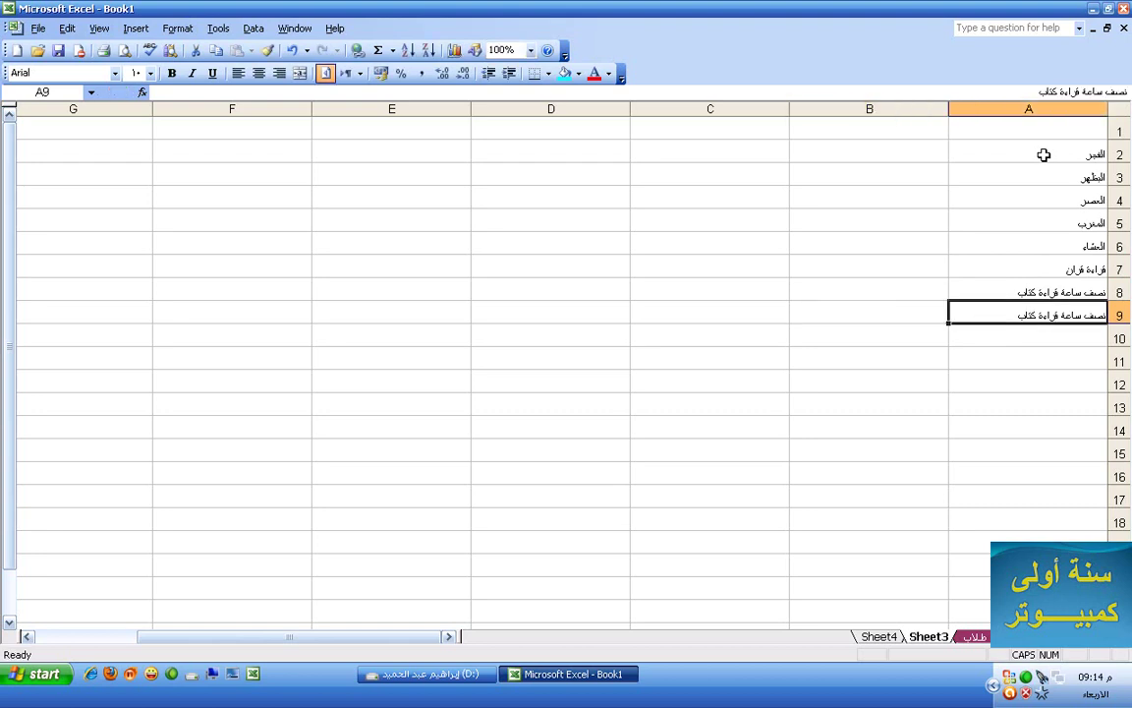
Edit the ending of the entry in A9 so that it reads نصف ساعة قراءة أخبار.
{"action": "double_click", "coordinate": [1008, 315]}
{"action": "key", "text": "BackSpace"}
{"action": "key", "text": "BackSpace"}
{"action": "key", "text": "BackSpace"}
{"action": "key", "text": "BackSpace"}
{"action": "key", "text": "BackSpace"}
{"action": "key", "text": "BackSpace"}
{"action": "key", "text": "BackSpace"}
{"action": "key", "text": "BackSpace"}
{"action": "key", "text": "BackSpace"}
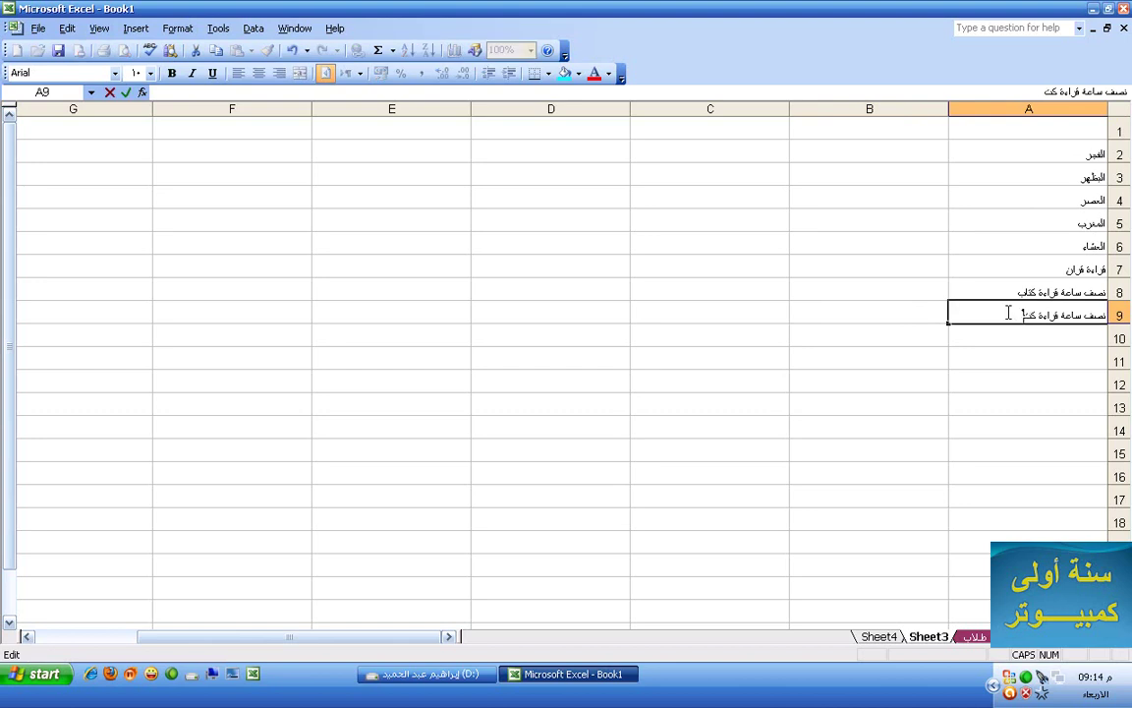
{"action": "key", "text": "BackSpace"}
{"action": "type", "text": "قراءة "}
{"action": "type", "text": "ك"}
{"action": "key", "text": "BackSpace"}
{"action": "key", "text": "BackSpace"}
{"action": "key", "text": "BackSpace"}
{"action": "key", "text": "BackSpace"}
{"action": "type", "text": "ة أذكا"}
{"action": "key", "text": "BackSpace"}
{"action": "key", "text": "BackSpace"}
{"action": "key", "text": "BackSpace"}
{"action": "type", "text": "خبار"}
{"action": "left_click", "coordinate": [910, 136]}
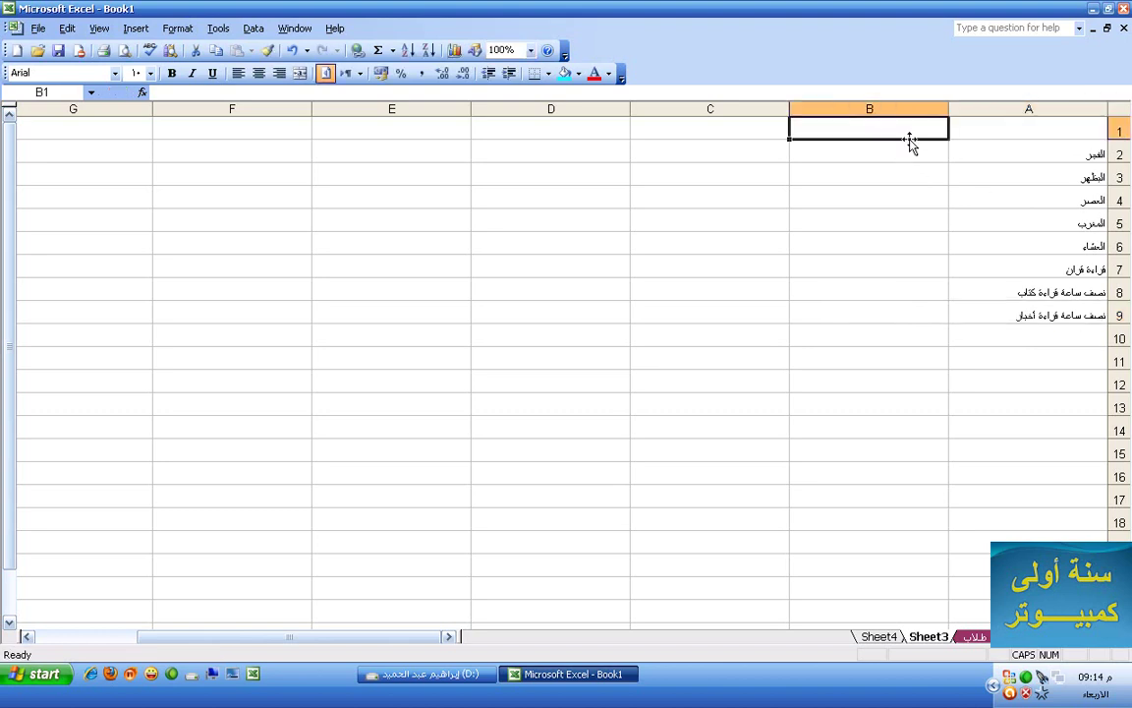
{"action": "type", "text": "السبت"}
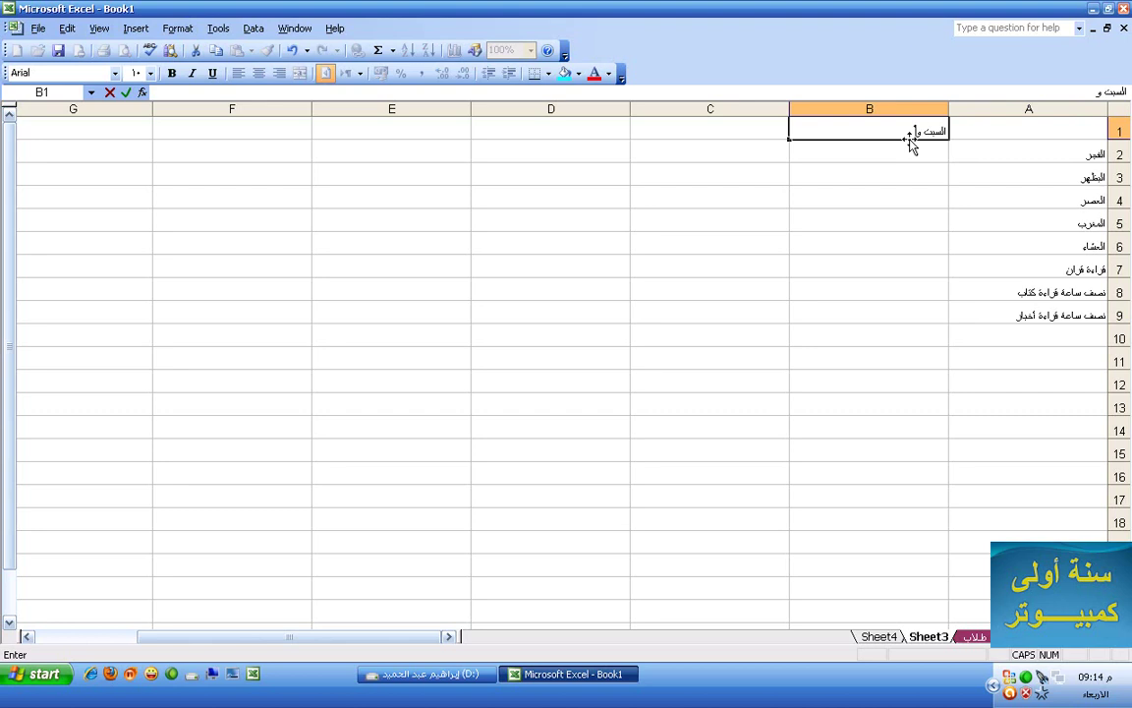
{"action": "type", "text": " و"}
{"action": "key", "text": "Return"}
{"action": "left_click", "coordinate": [906, 132]}
{"action": "key", "text": "Delete"}
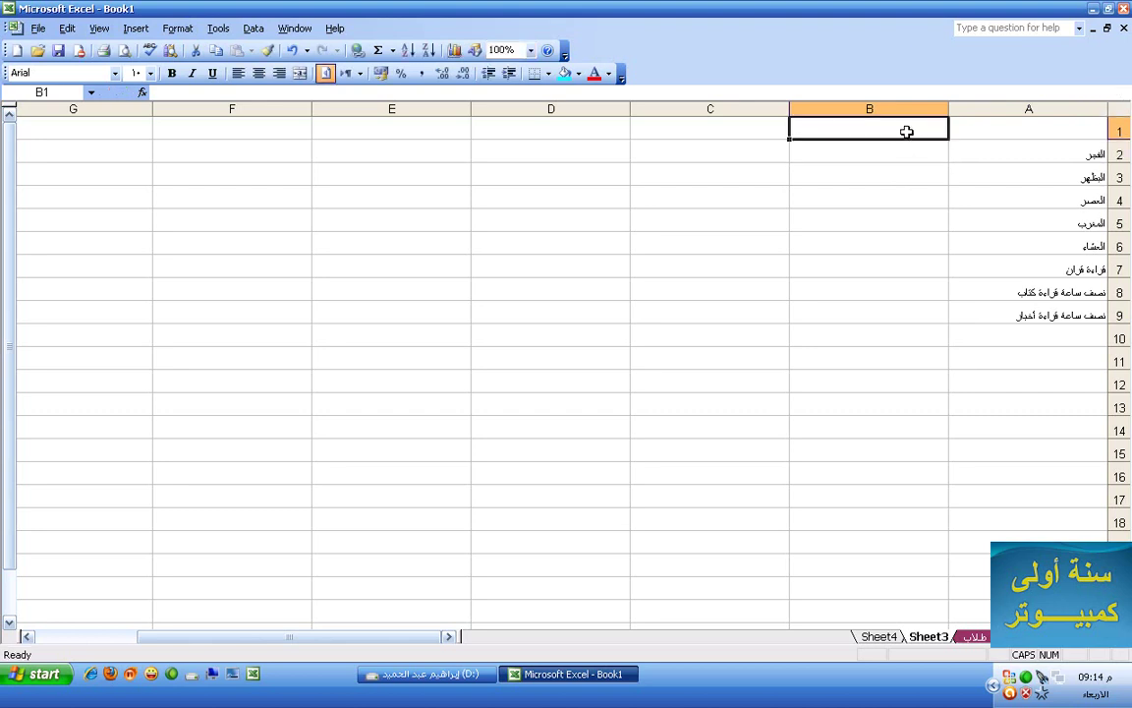
Enter السبت in B1 as the first weekday heading and reselect that cell.
{"action": "type", "text": "السبت"}
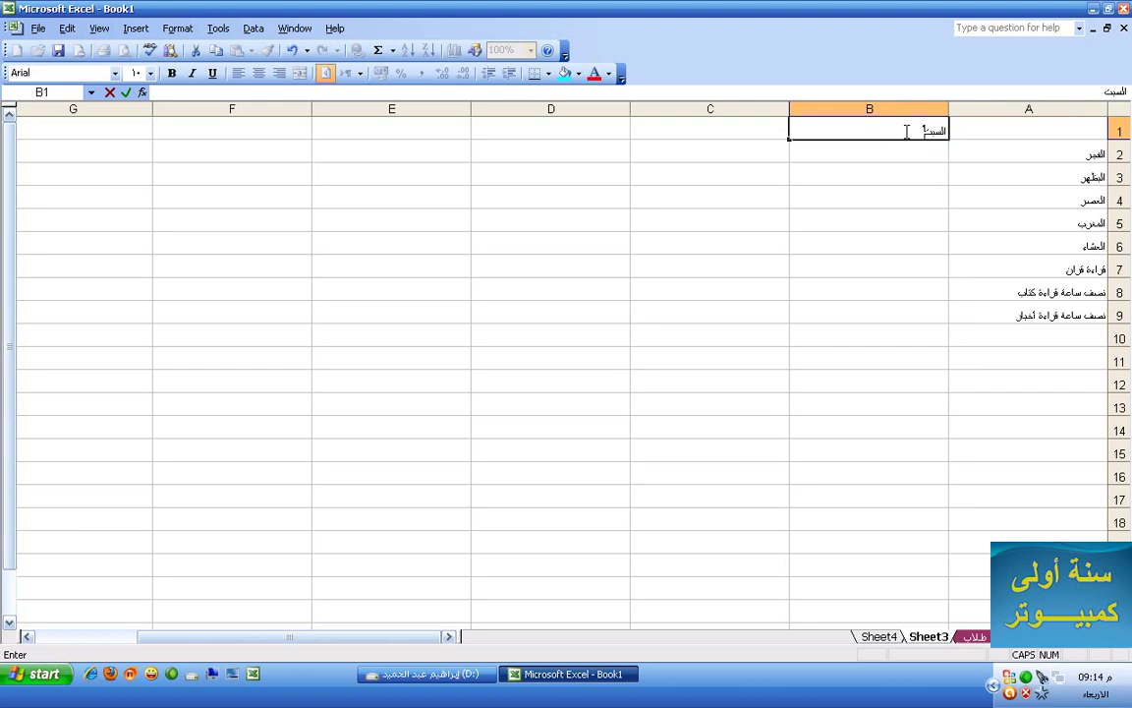
{"action": "key", "text": "Return"}
{"action": "left_click", "coordinate": [897, 131]}
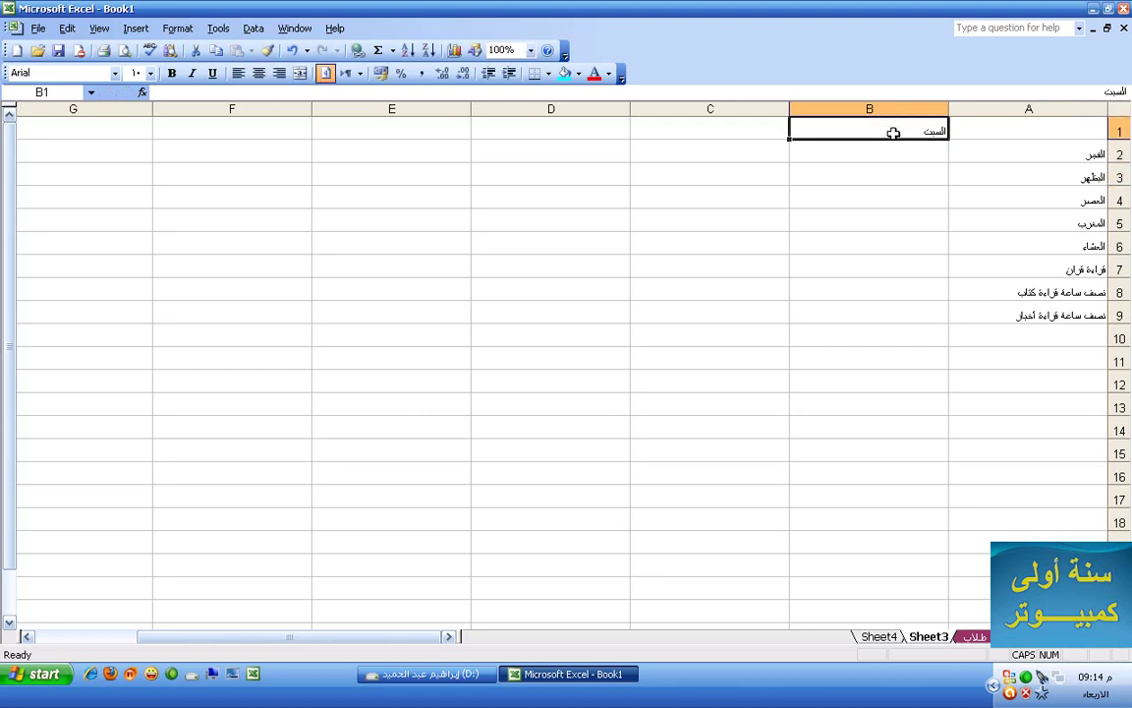
Examine the Arabic weekday list among the program's custom lists and close the options without changing anything.
{"action": "left_click", "coordinate": [217, 28]}
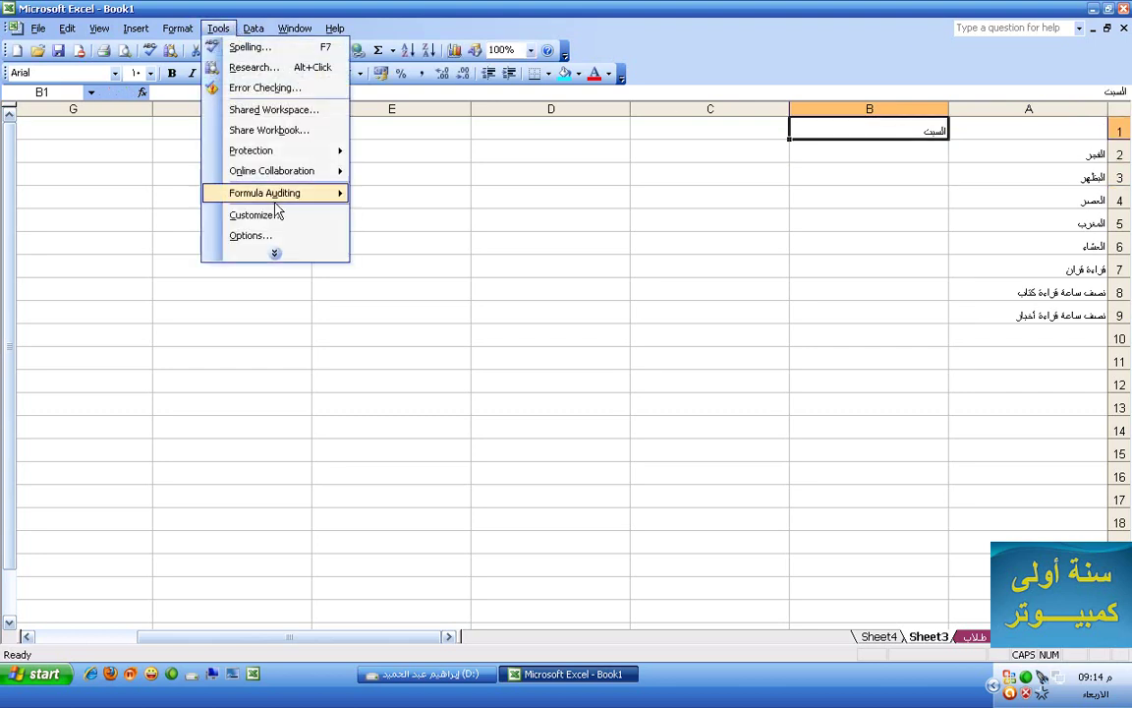
{"action": "left_click", "coordinate": [272, 238]}
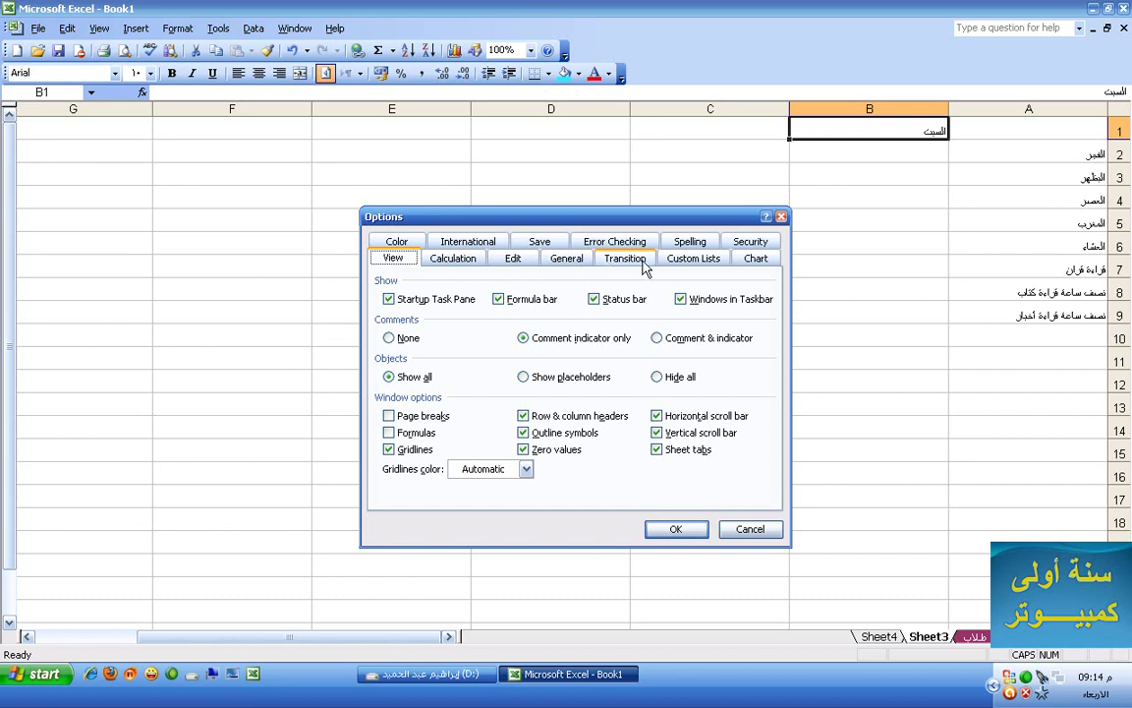
{"action": "left_click", "coordinate": [687, 260]}
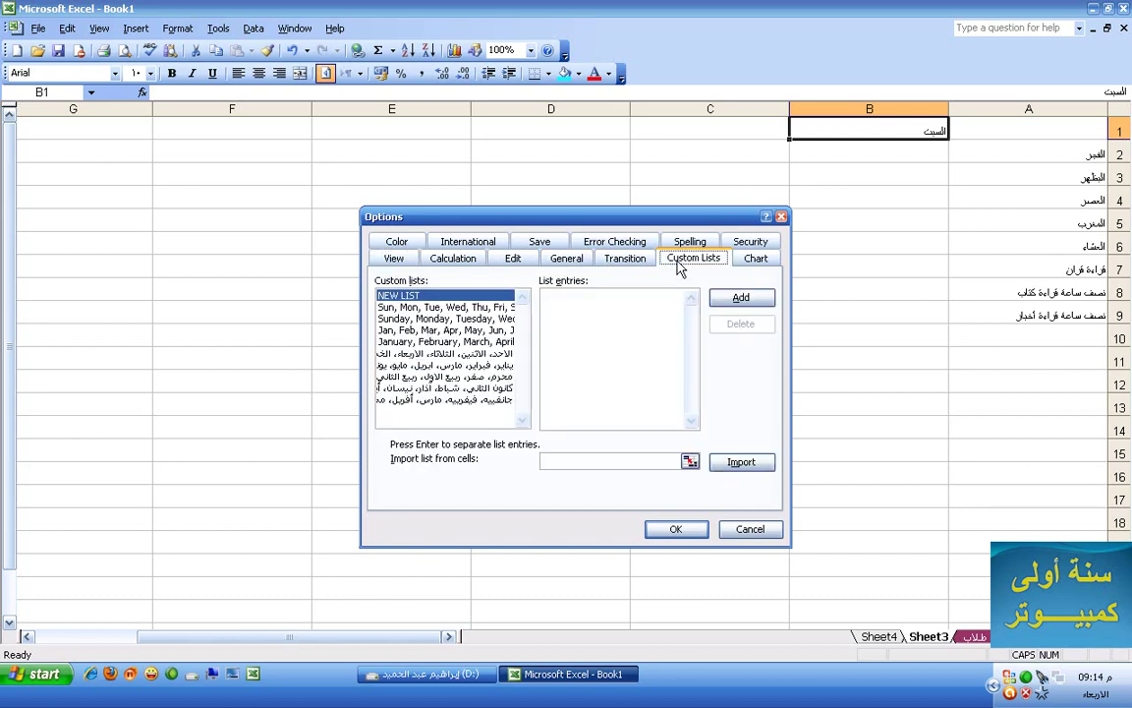
{"action": "left_click", "coordinate": [498, 354]}
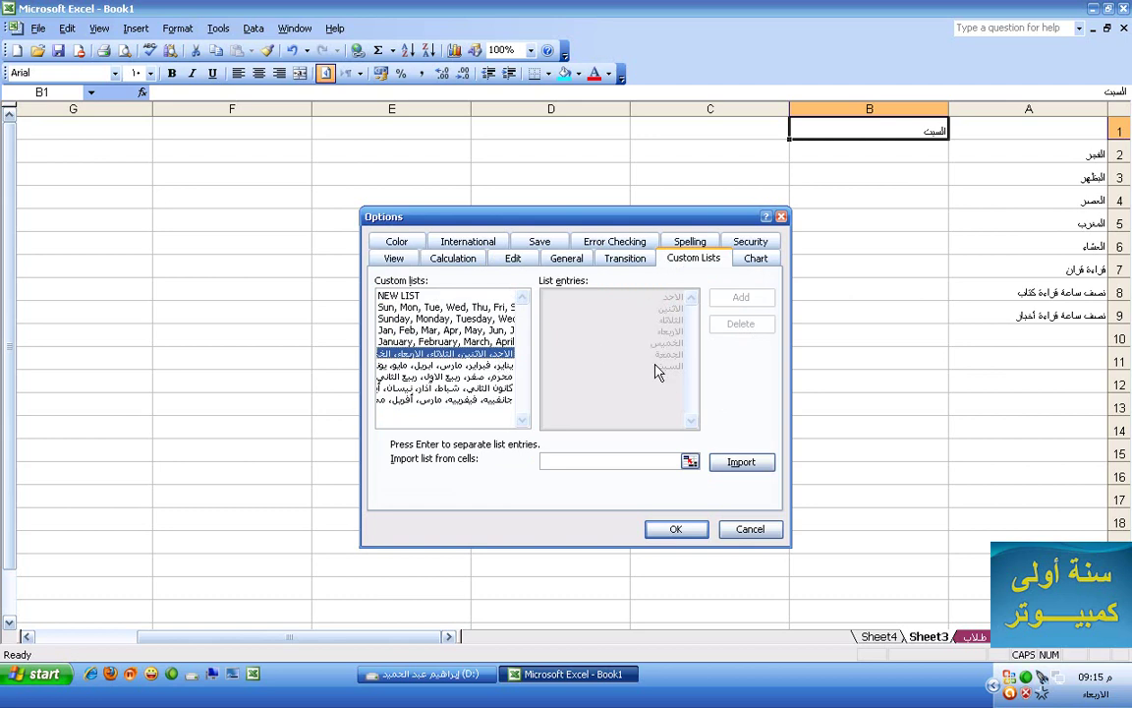
{"action": "left_click", "coordinate": [744, 532]}
Enter الاحد in C1 and fill the weekday headings along row 1 from B1 through الجمعة in H1.
{"action": "left_click", "coordinate": [757, 137]}
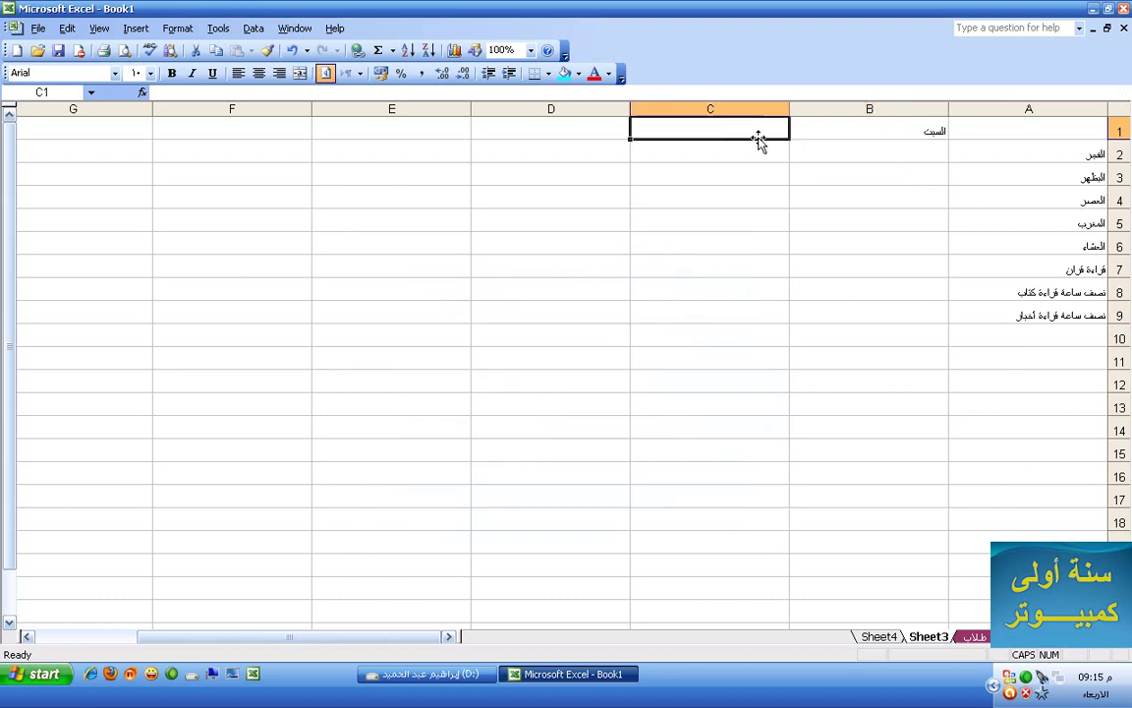
{"action": "type", "text": "الاحد"}
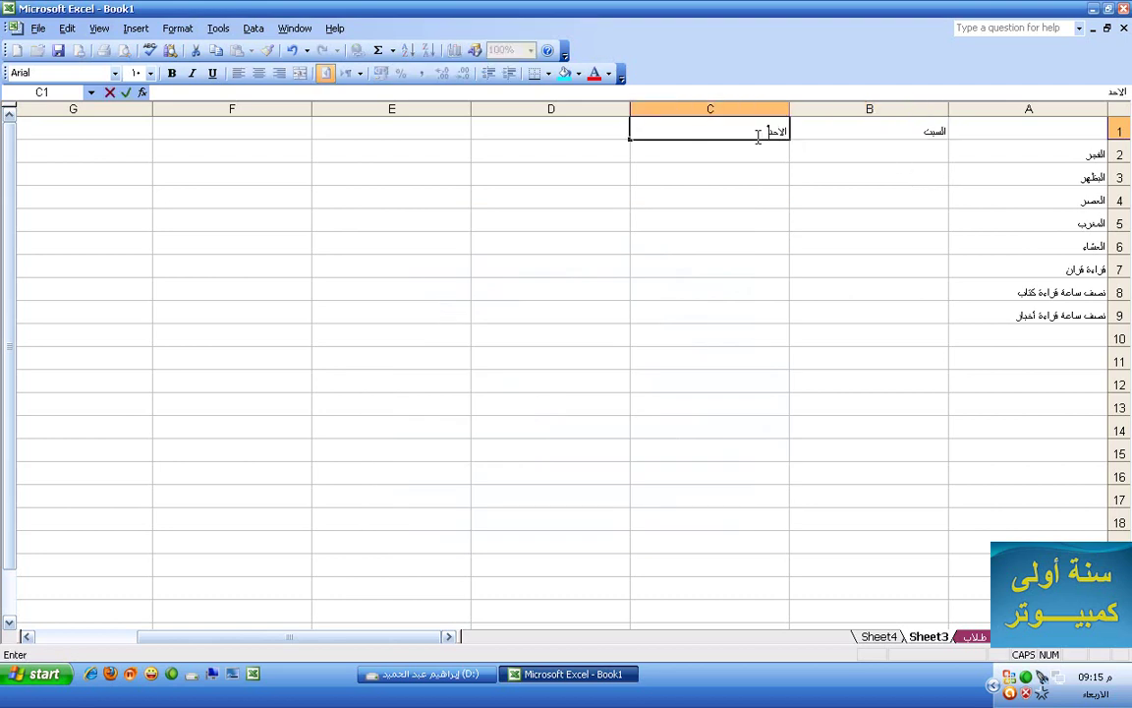
{"action": "left_click_drag", "start_coordinate": [834, 131], "coordinate": [924, 143]}
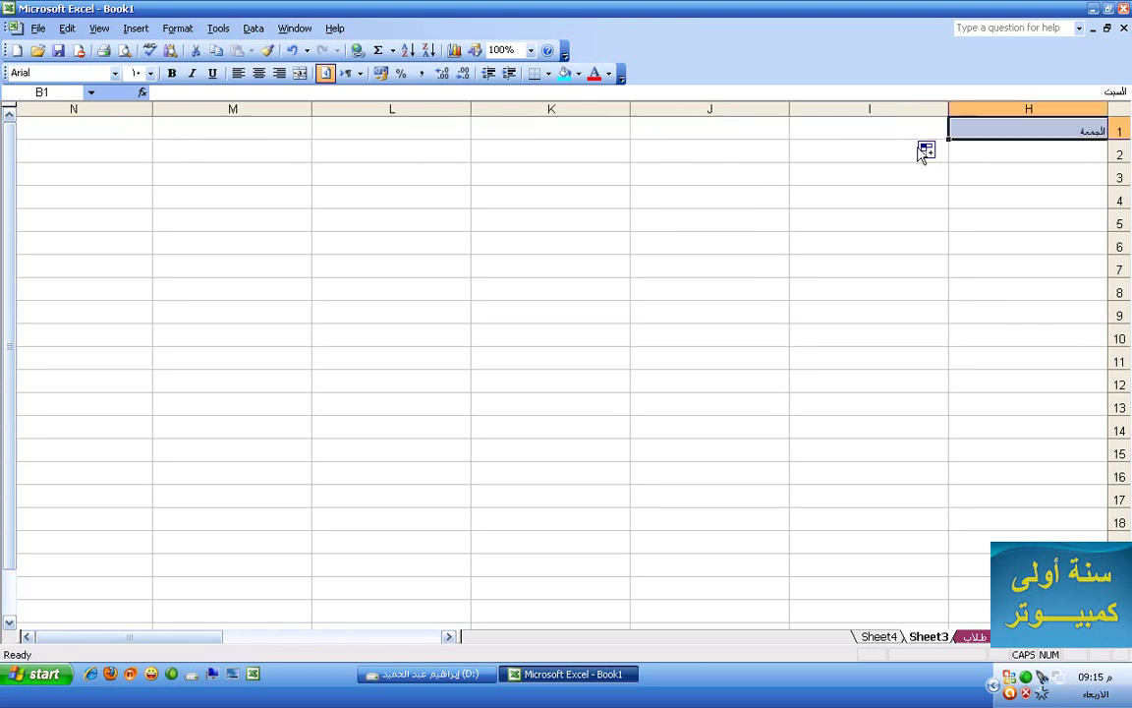
Make the schedule's headings and entries from A1 through row 9 bold and set their font size to 20.
{"action": "left_click_drag", "start_coordinate": [222, 637], "coordinate": [584, 614]}
{"action": "left_click_drag", "start_coordinate": [212, 639], "coordinate": [452, 637]}
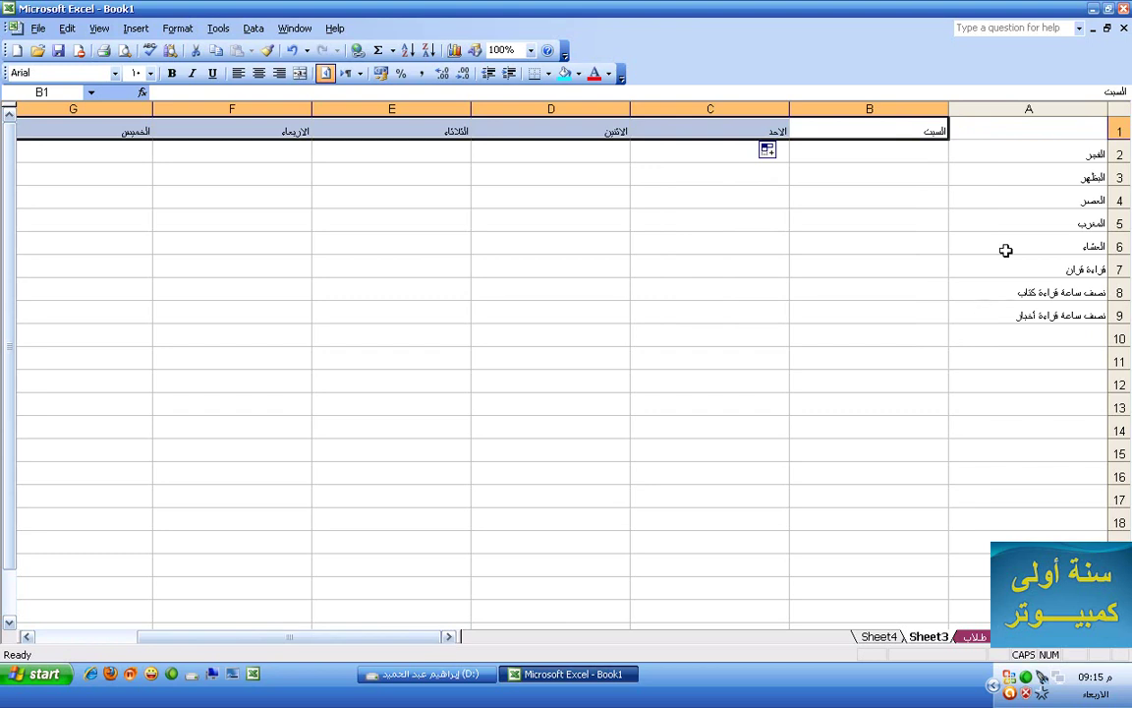
{"action": "left_click_drag", "start_coordinate": [1074, 135], "coordinate": [50, 313]}
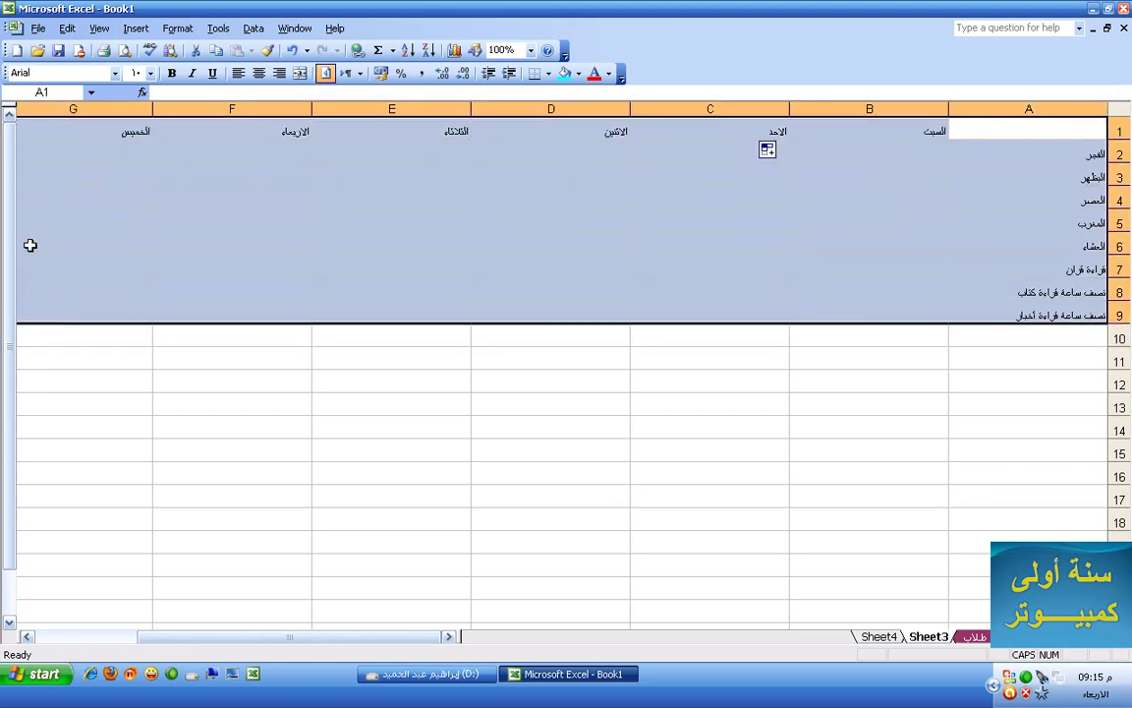
{"action": "left_click", "coordinate": [175, 76]}
{"action": "left_click", "coordinate": [150, 73]}
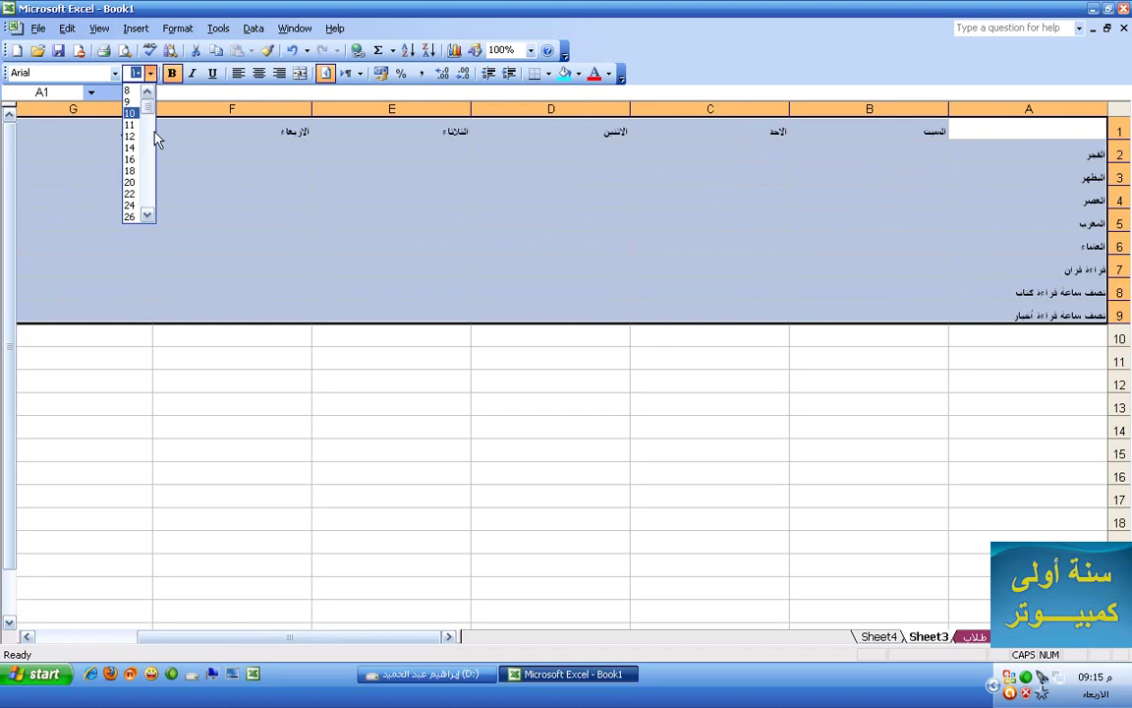
{"action": "left_click", "coordinate": [126, 179]}
{"action": "left_click", "coordinate": [374, 197]}
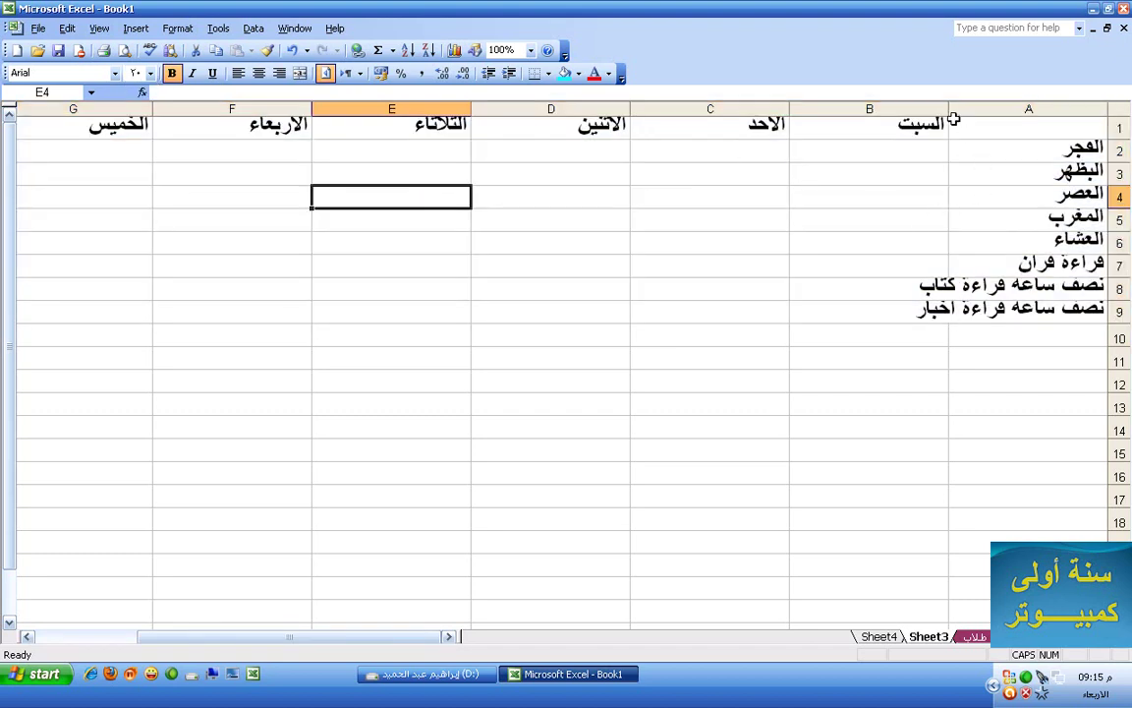
Widen column A to fit its longest reading entries and set the whole sheet's font size to 16.
{"action": "left_click_drag", "start_coordinate": [950, 108], "coordinate": [894, 115]}
{"action": "left_click_drag", "start_coordinate": [997, 128], "coordinate": [478, 171]}
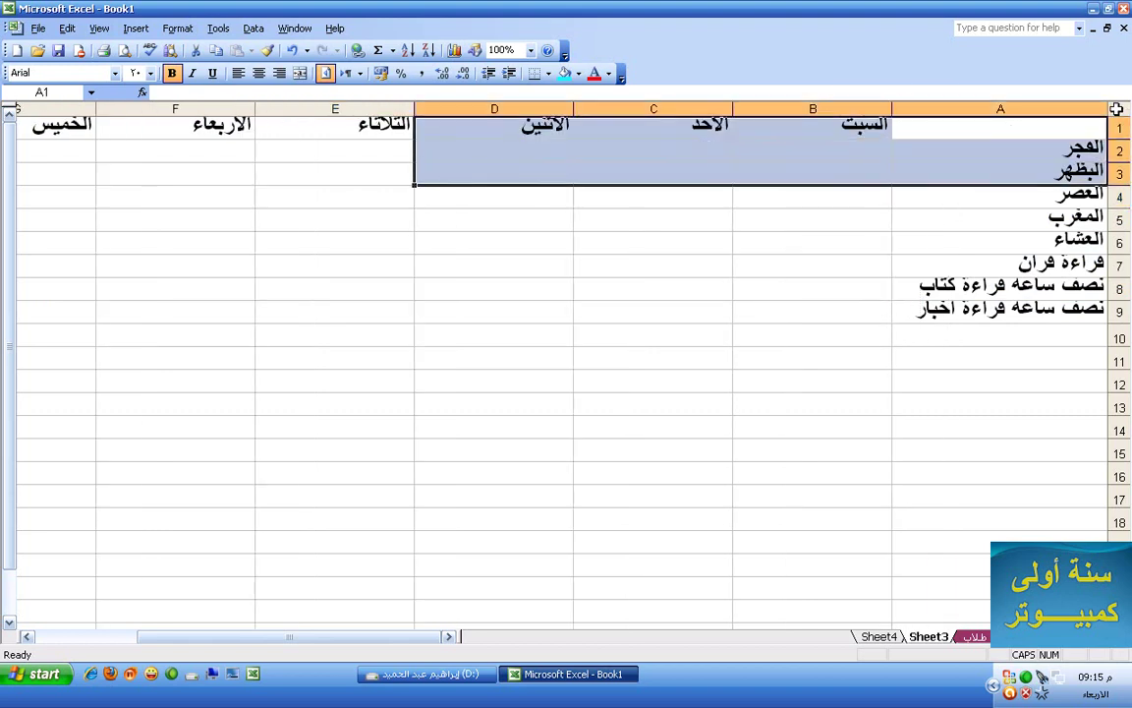
{"action": "key", "text": "ctrl+a"}
{"action": "left_click", "coordinate": [151, 73]}
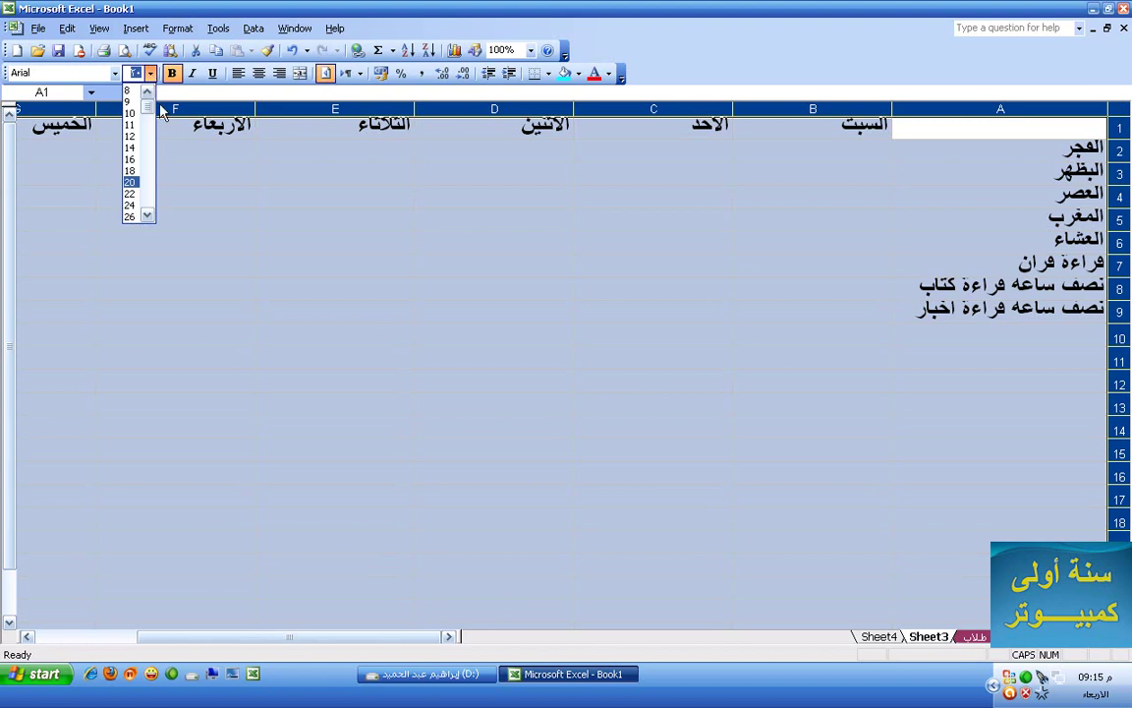
{"action": "left_click", "coordinate": [130, 159]}
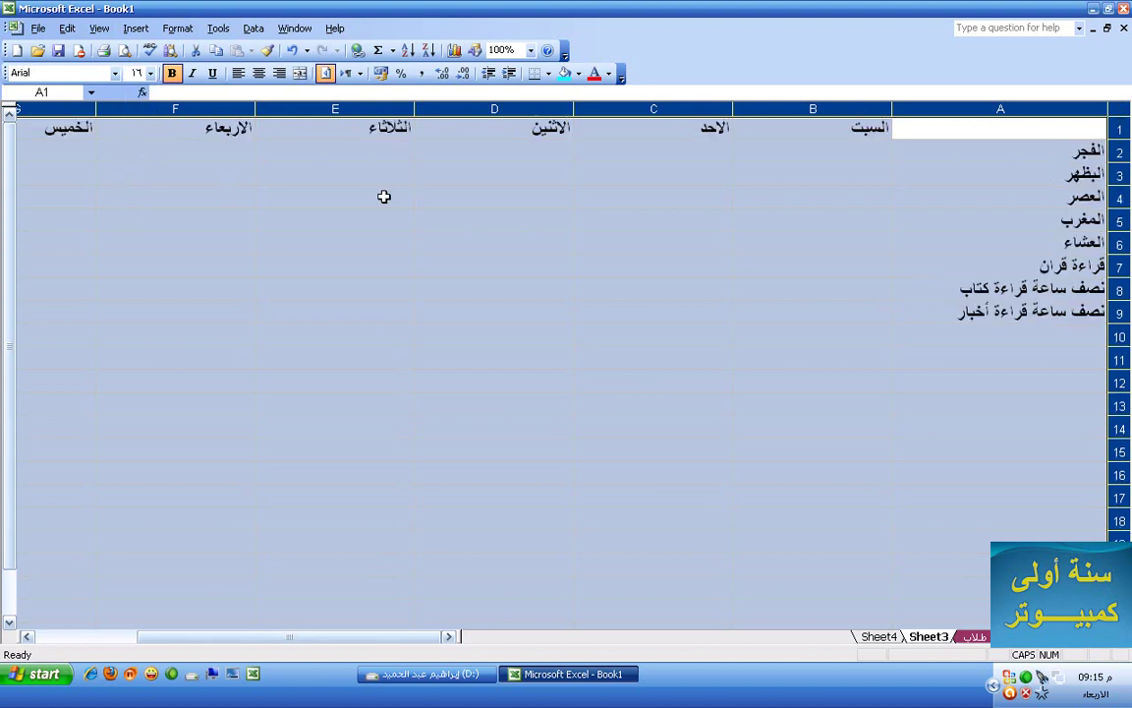
{"action": "left_click", "coordinate": [381, 195]}
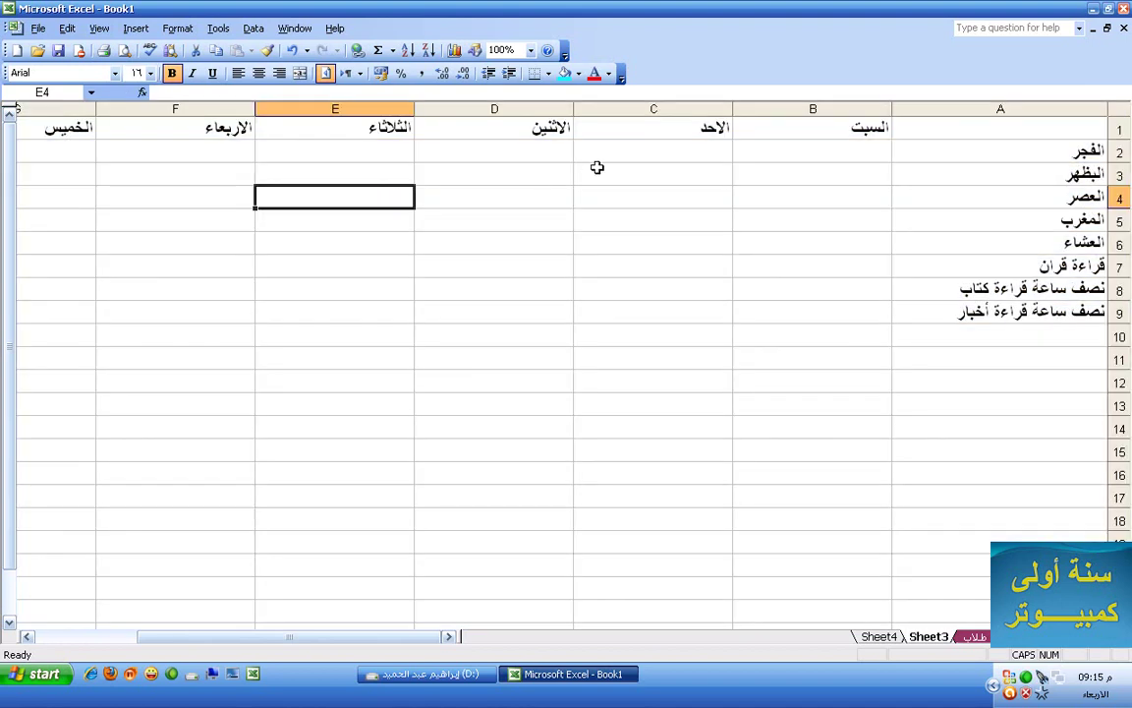
Fill cell B2 with turquoise and cell C2 with red as sample marks in the الفجر row.
{"action": "left_click", "coordinate": [743, 151]}
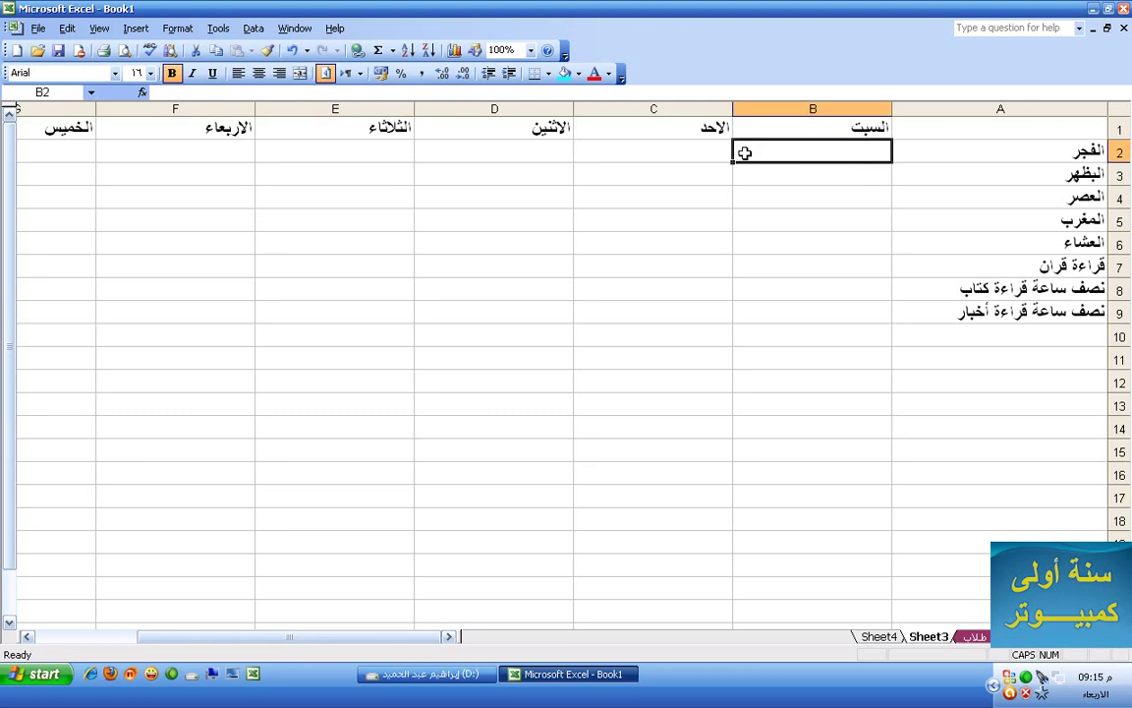
{"action": "left_click", "coordinate": [578, 73]}
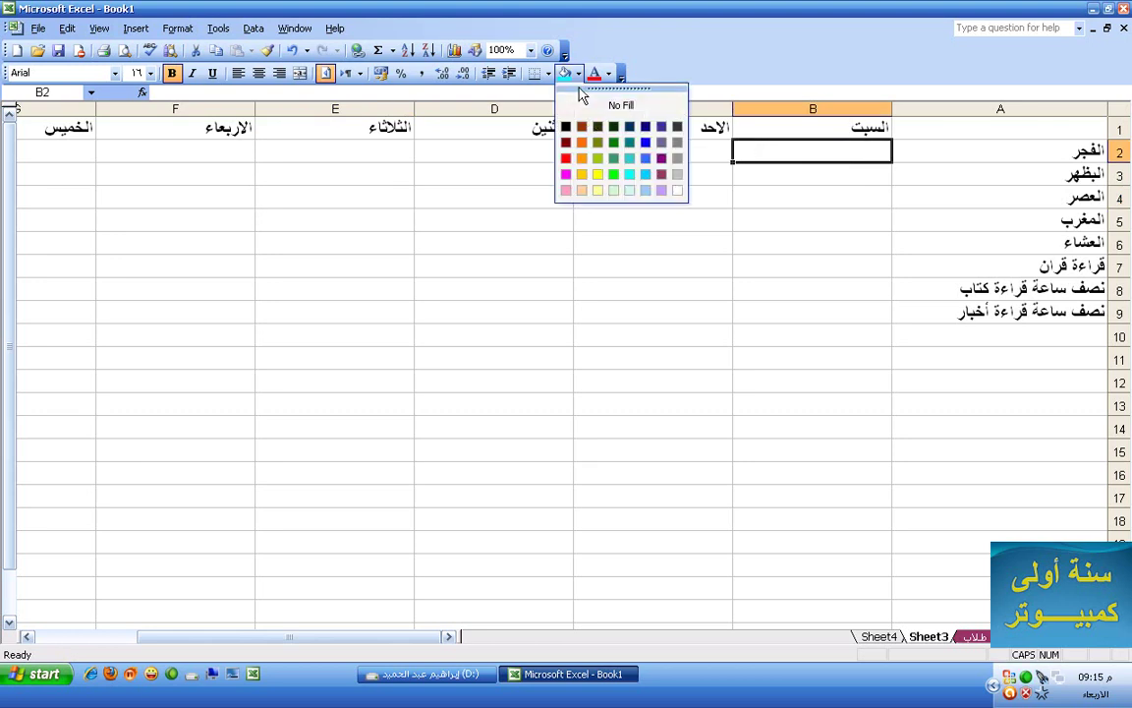
{"action": "left_click", "coordinate": [630, 175]}
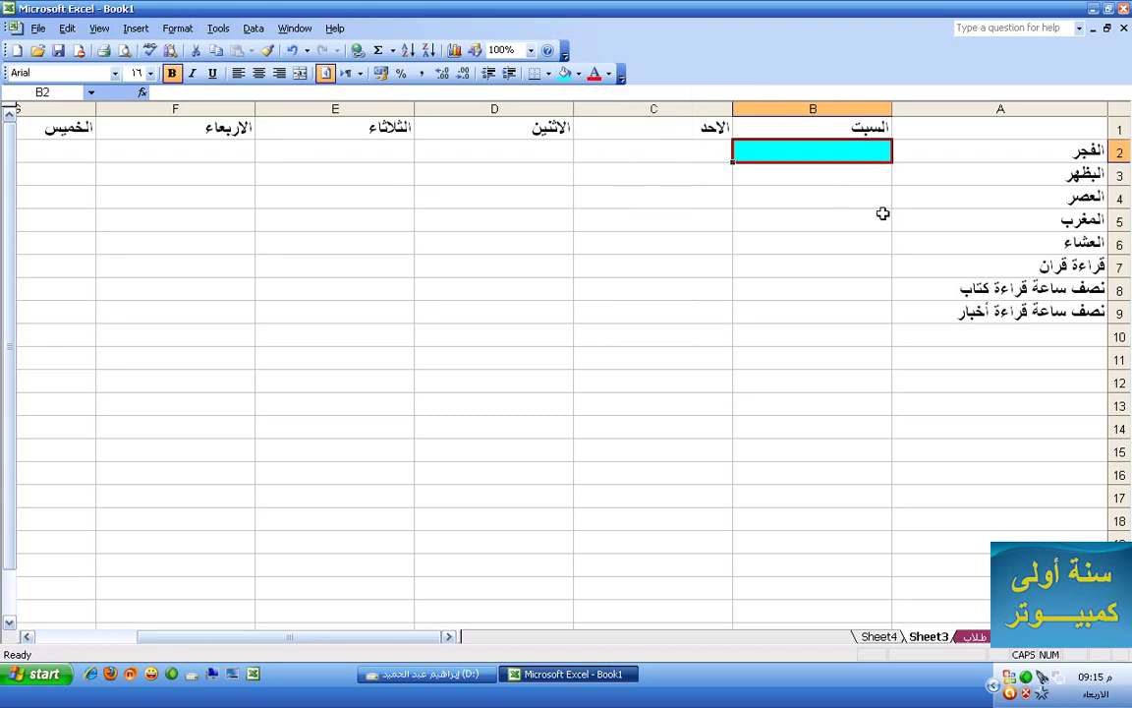
{"action": "left_click", "coordinate": [695, 161]}
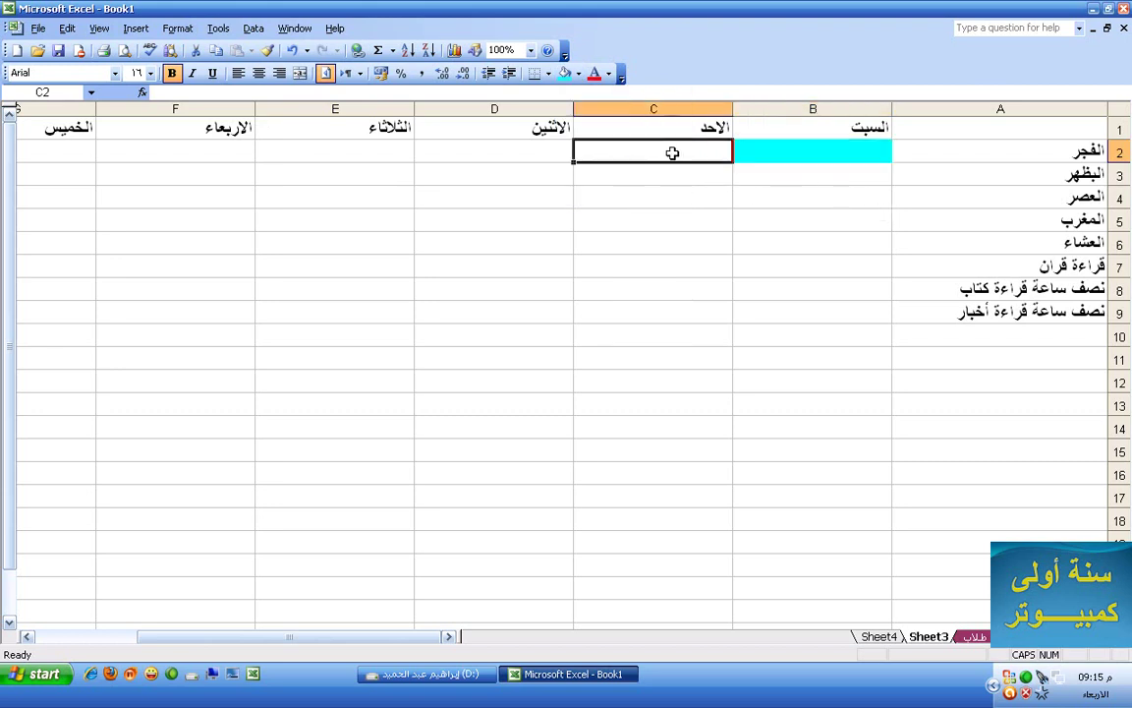
{"action": "left_click", "coordinate": [578, 73]}
{"action": "left_click", "coordinate": [568, 155]}
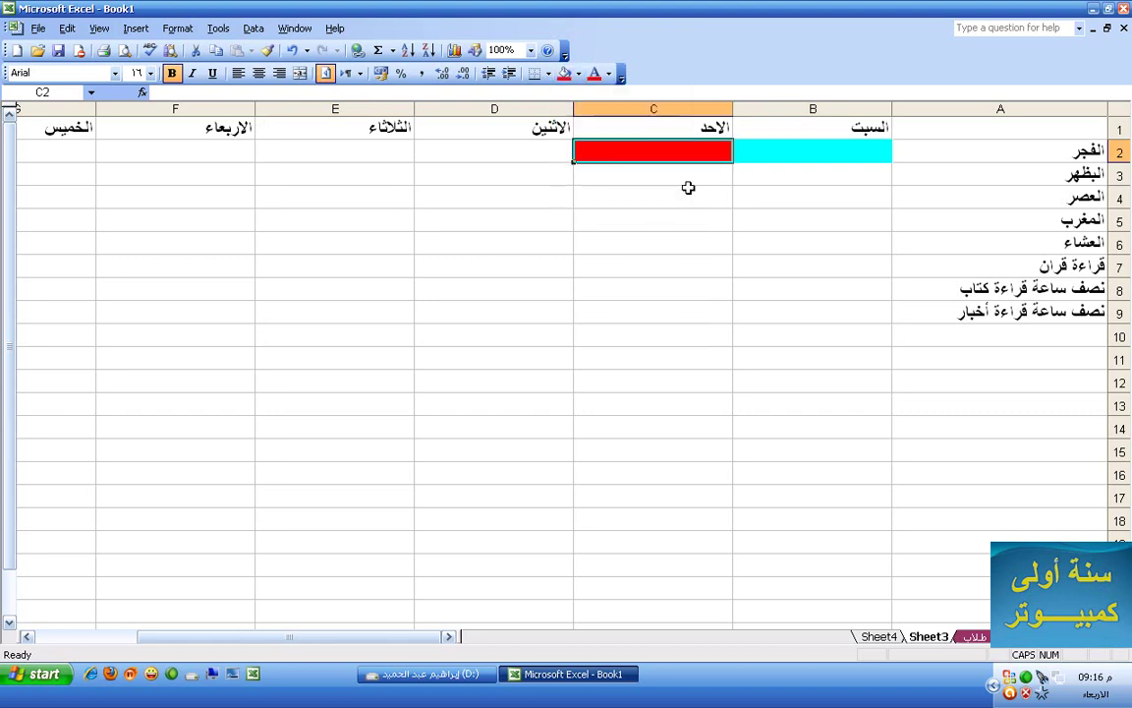
{"action": "left_click", "coordinate": [802, 175]}
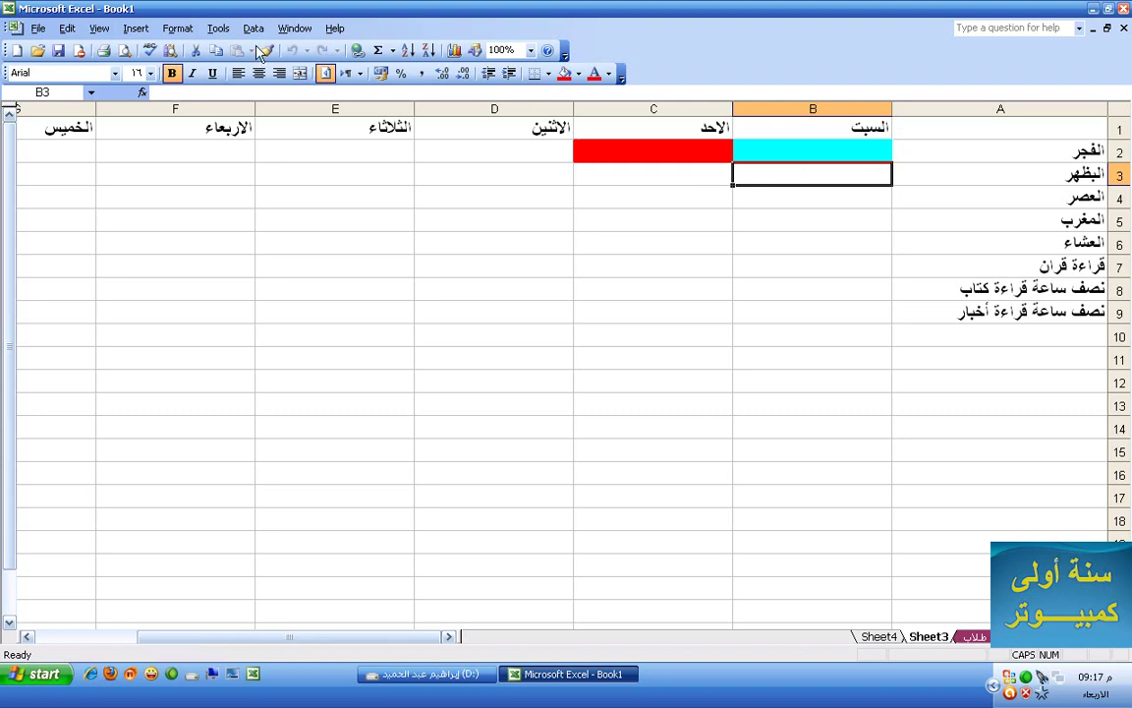
Examine the entries of the built-in English and Arabic weekday and month custom lists, and close the options without changes.
{"action": "left_click", "coordinate": [218, 29]}
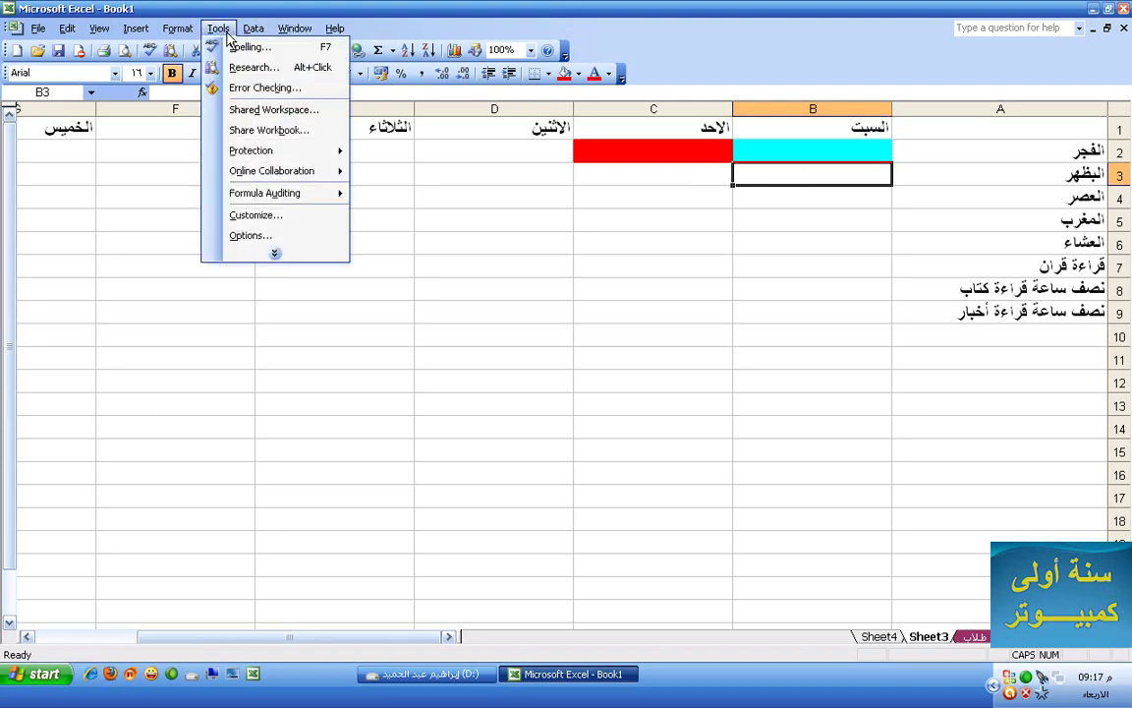
{"action": "left_click", "coordinate": [281, 238]}
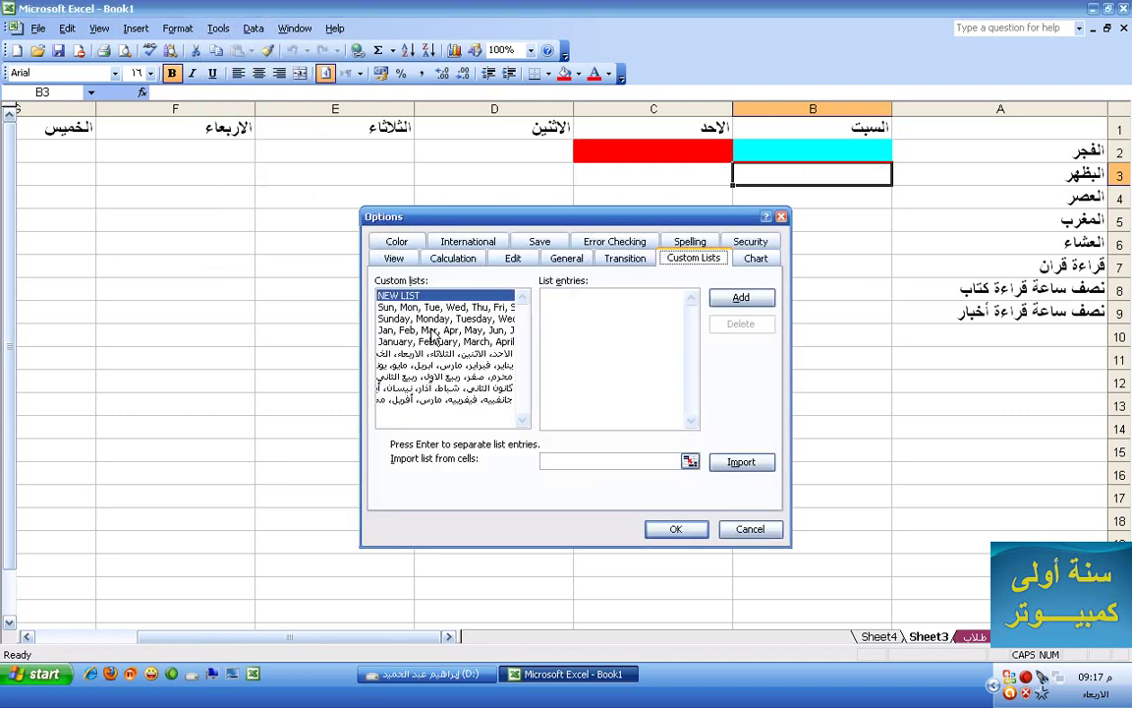
{"action": "left_click", "coordinate": [425, 308]}
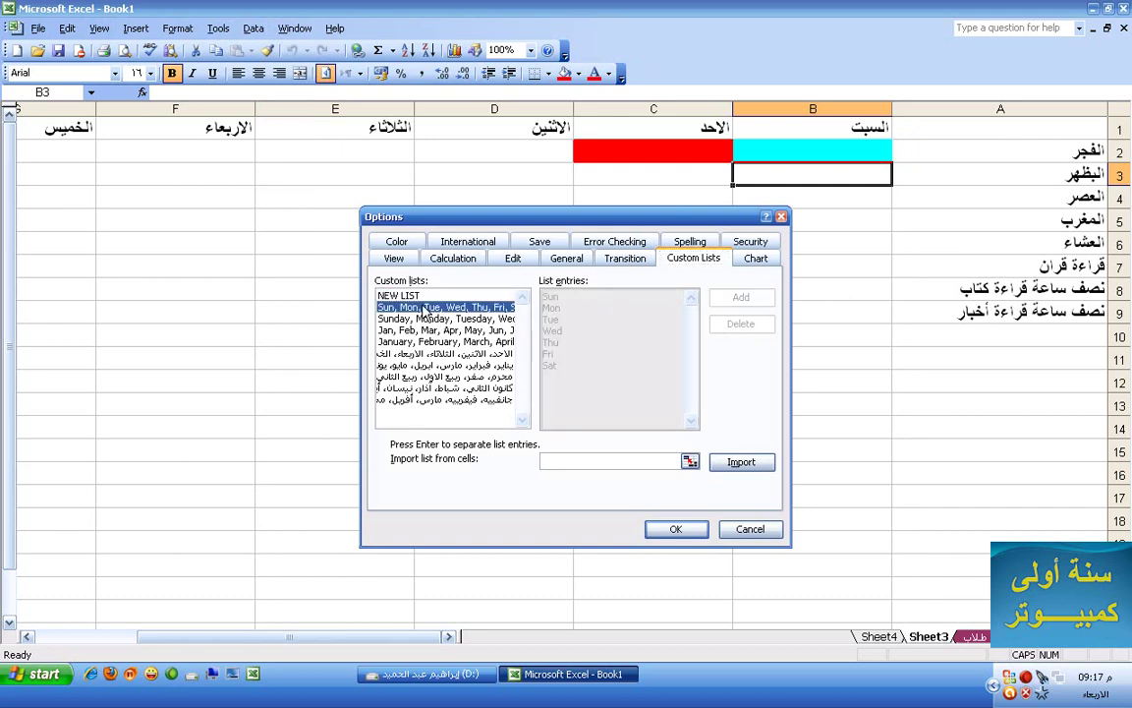
{"action": "key", "text": "Down"}
{"action": "key", "text": "Down"}
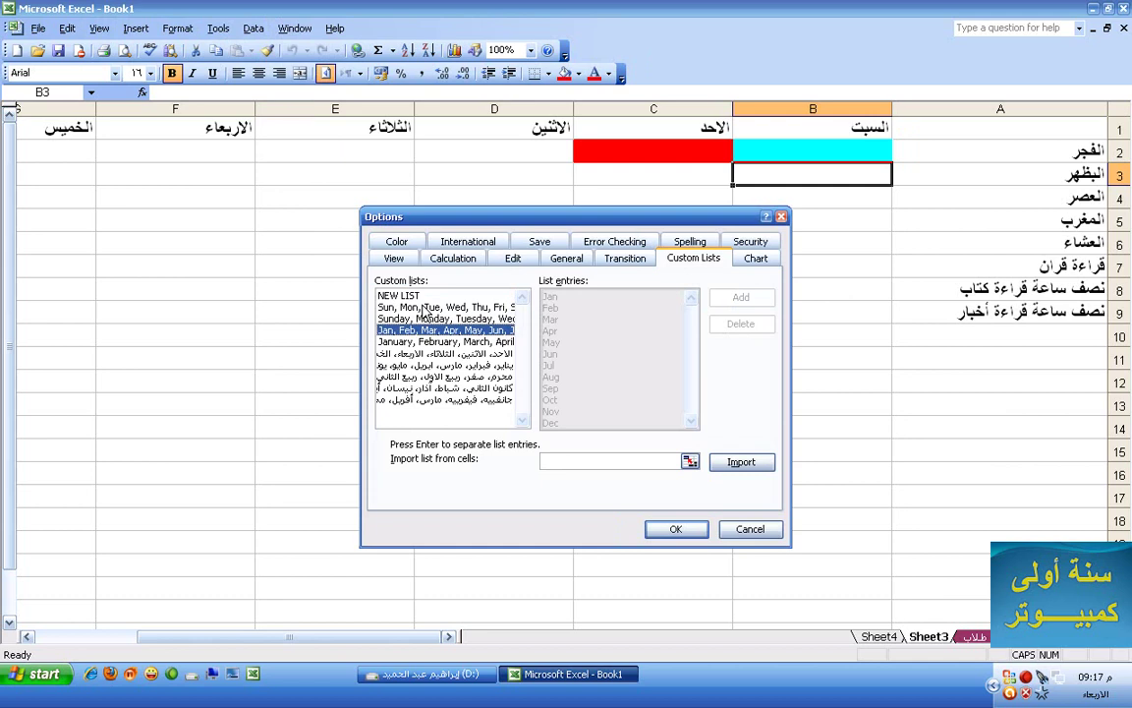
{"action": "key", "text": "Down"}
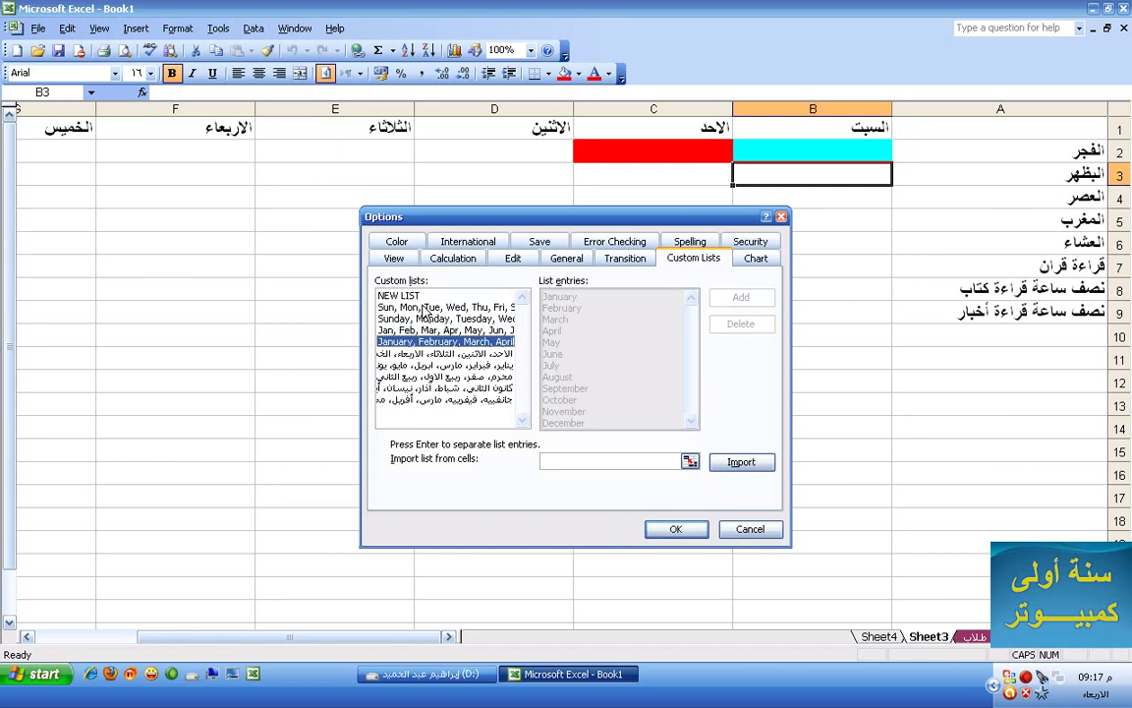
{"action": "key", "text": "Down"}
{"action": "key", "text": "Down"}
{"action": "key", "text": "Down"}
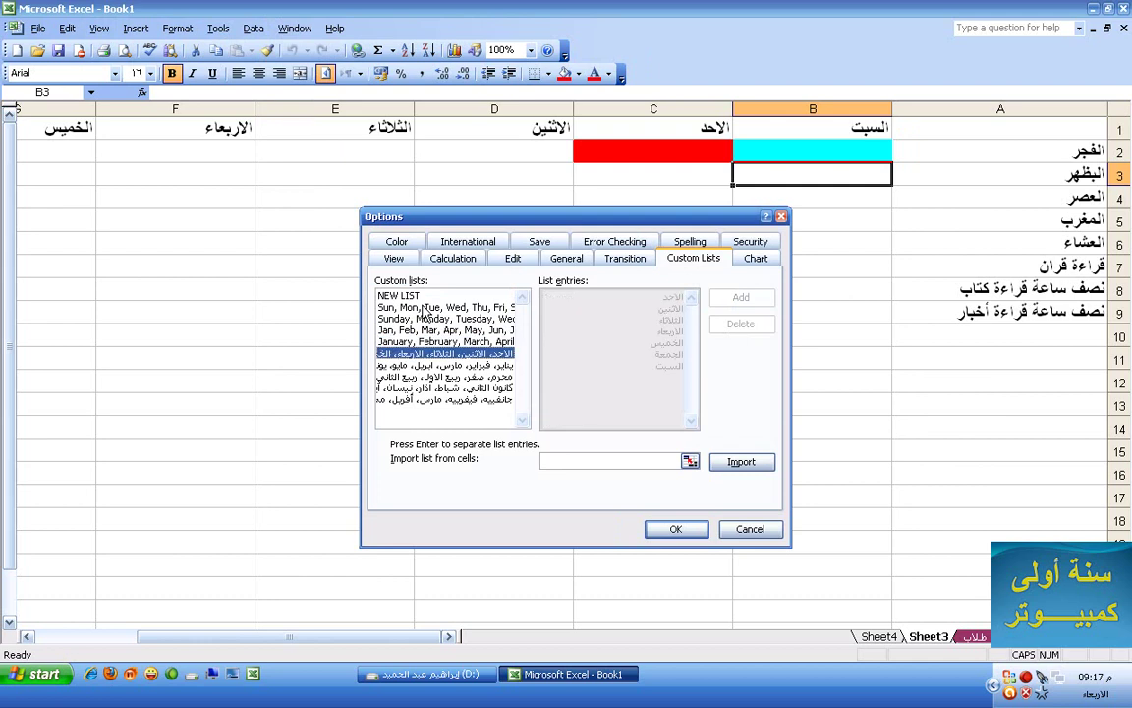
{"action": "key", "text": "Down"}
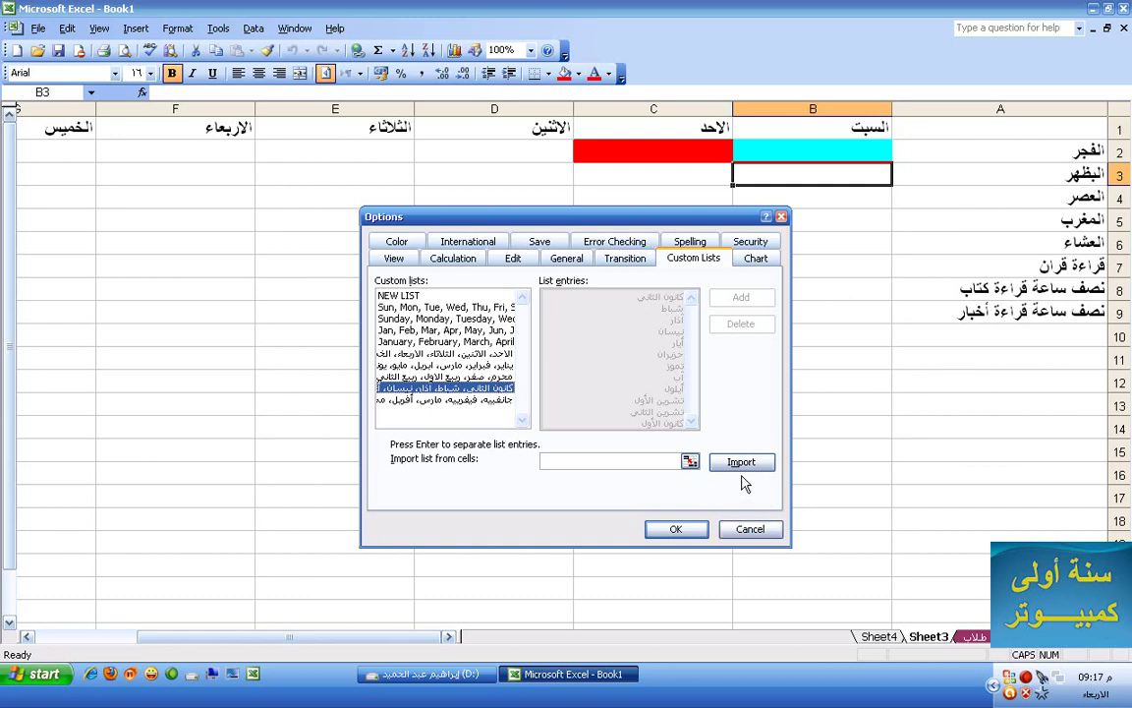
{"action": "left_click", "coordinate": [750, 528]}
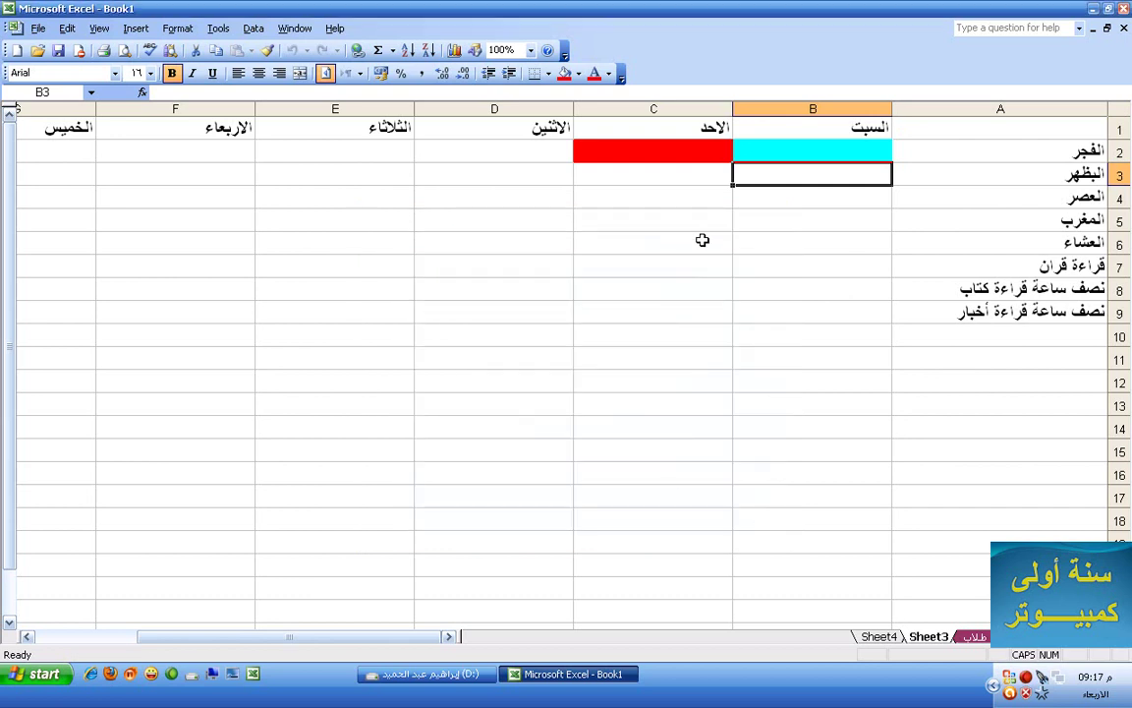
Import the prayer and reading entries in A2:A9 as a new custom list.
{"action": "left_click", "coordinate": [1071, 152]}
{"action": "left_click_drag", "start_coordinate": [1072, 152], "coordinate": [942, 321]}
{"action": "left_click", "coordinate": [218, 29]}
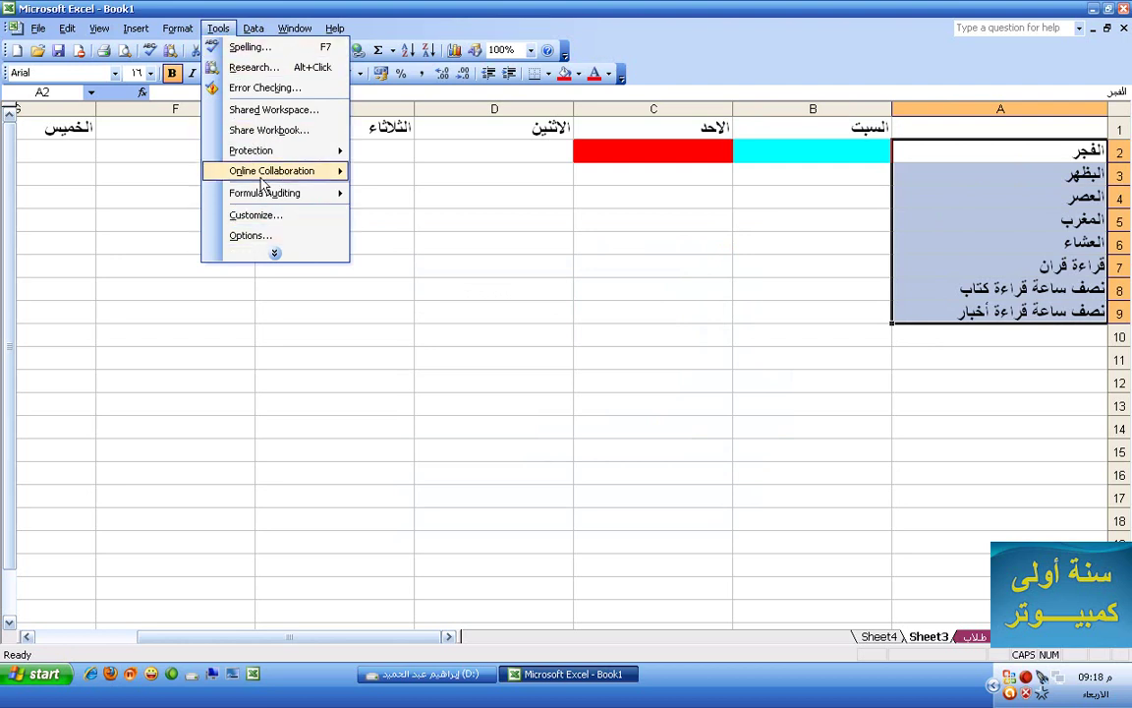
{"action": "left_click", "coordinate": [242, 235]}
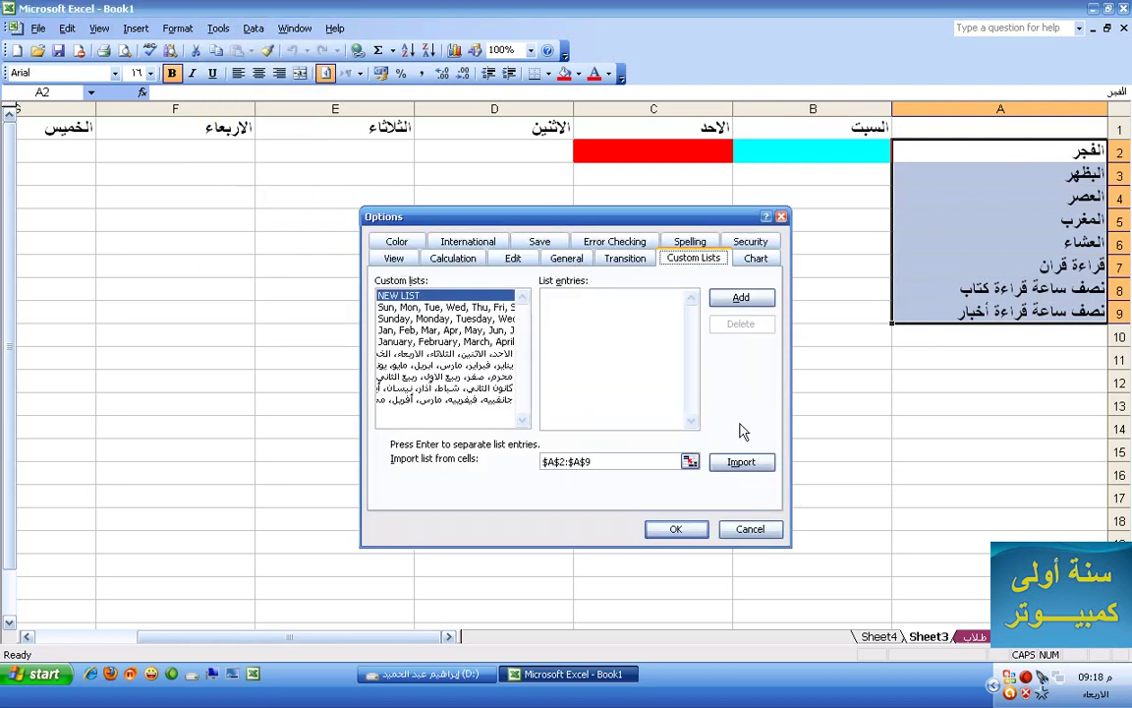
{"action": "left_click", "coordinate": [742, 463]}
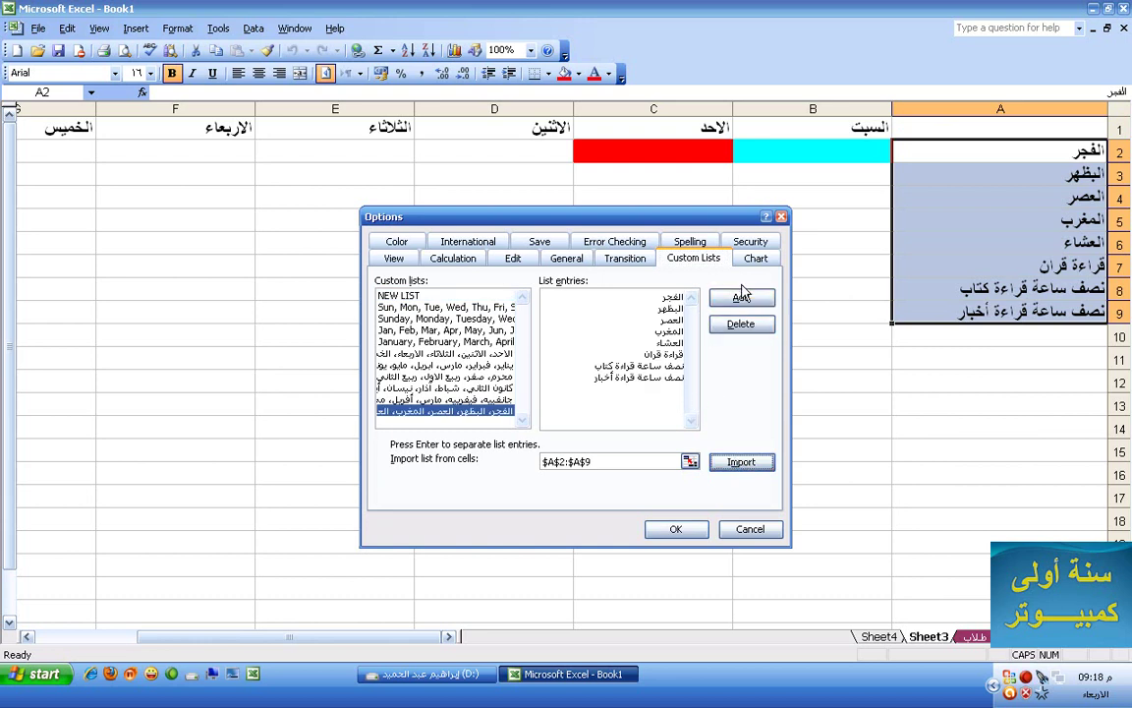
{"action": "left_click", "coordinate": [676, 529]}
Enter الفجر in A11 and البظهر in A12 as starting entries below the schedule.
{"action": "left_click", "coordinate": [916, 361]}
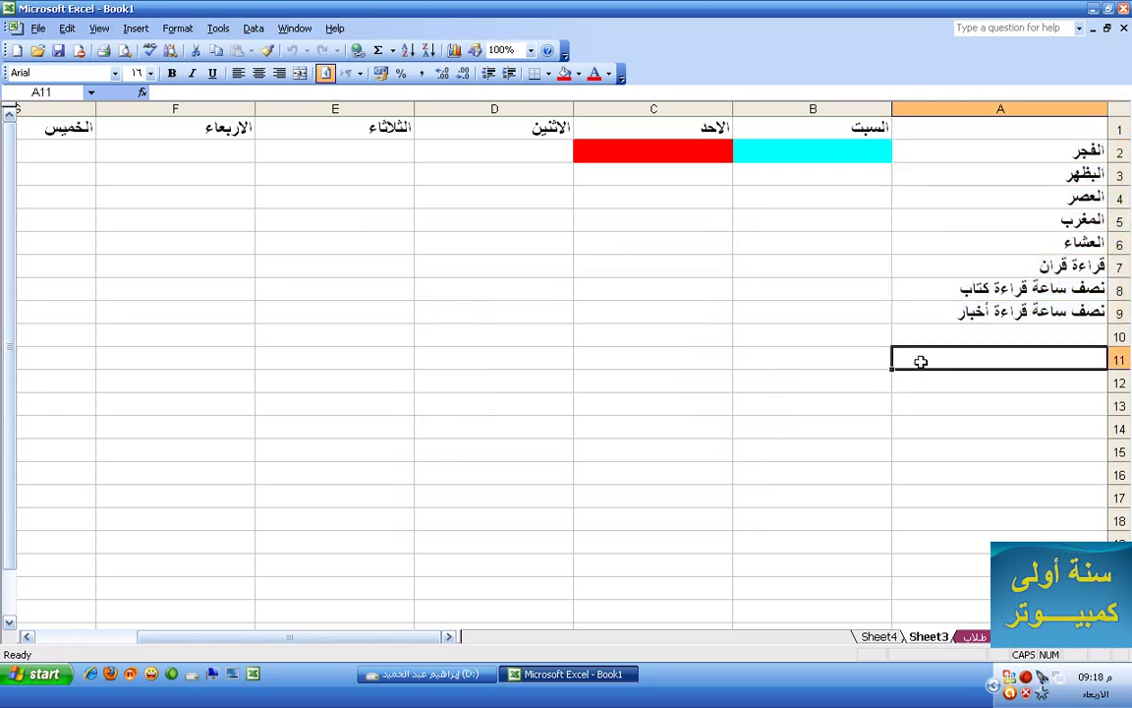
{"action": "type", "text": "الفجر"}
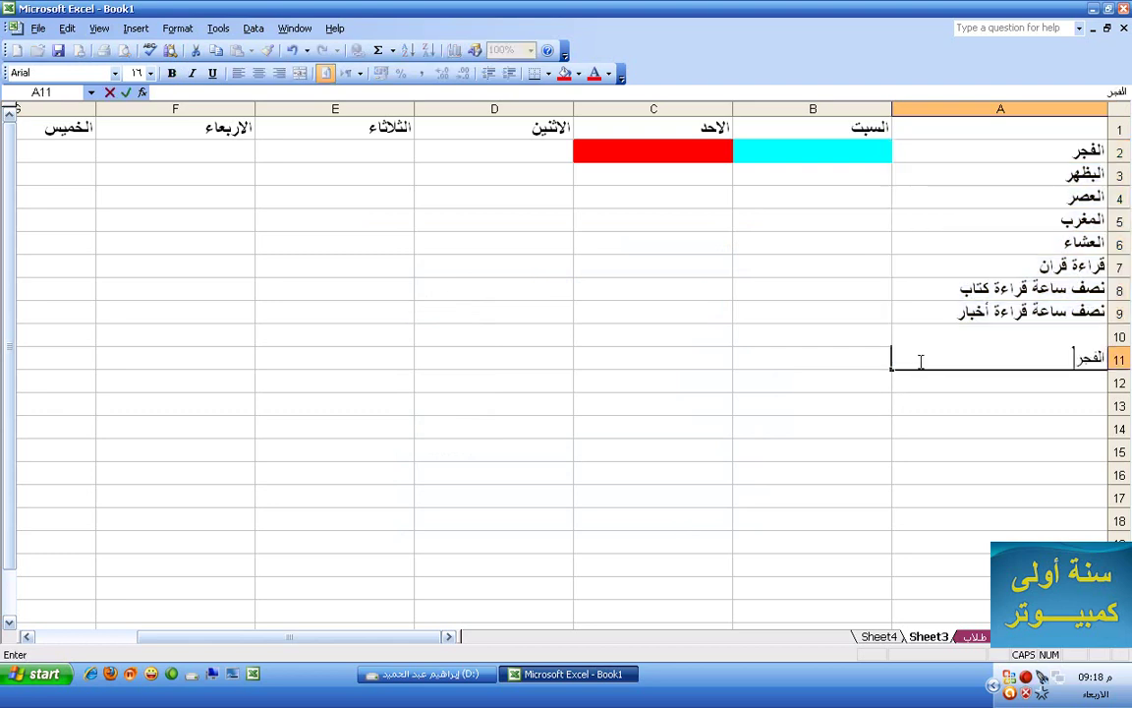
{"action": "key", "text": "Return"}
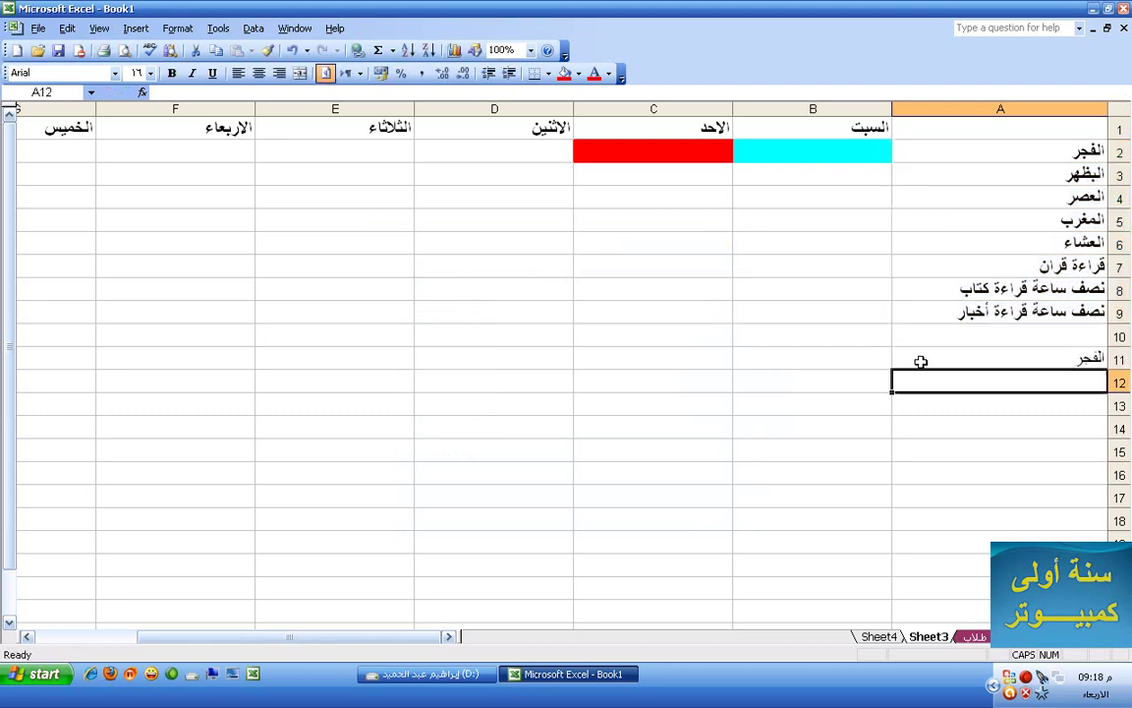
{"action": "type", "text": "الب"}
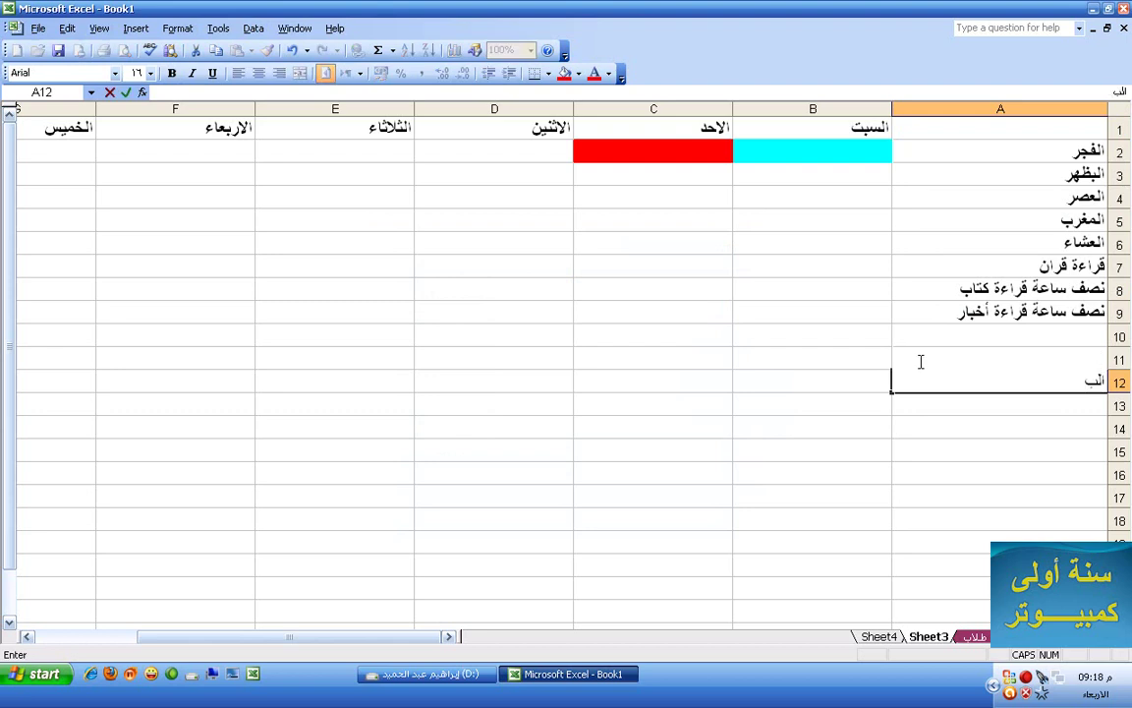
{"action": "type", "text": "ظهر"}
{"action": "key", "text": "F2"}
{"action": "key", "text": "Home"}
{"action": "left_click", "coordinate": [991, 395]}
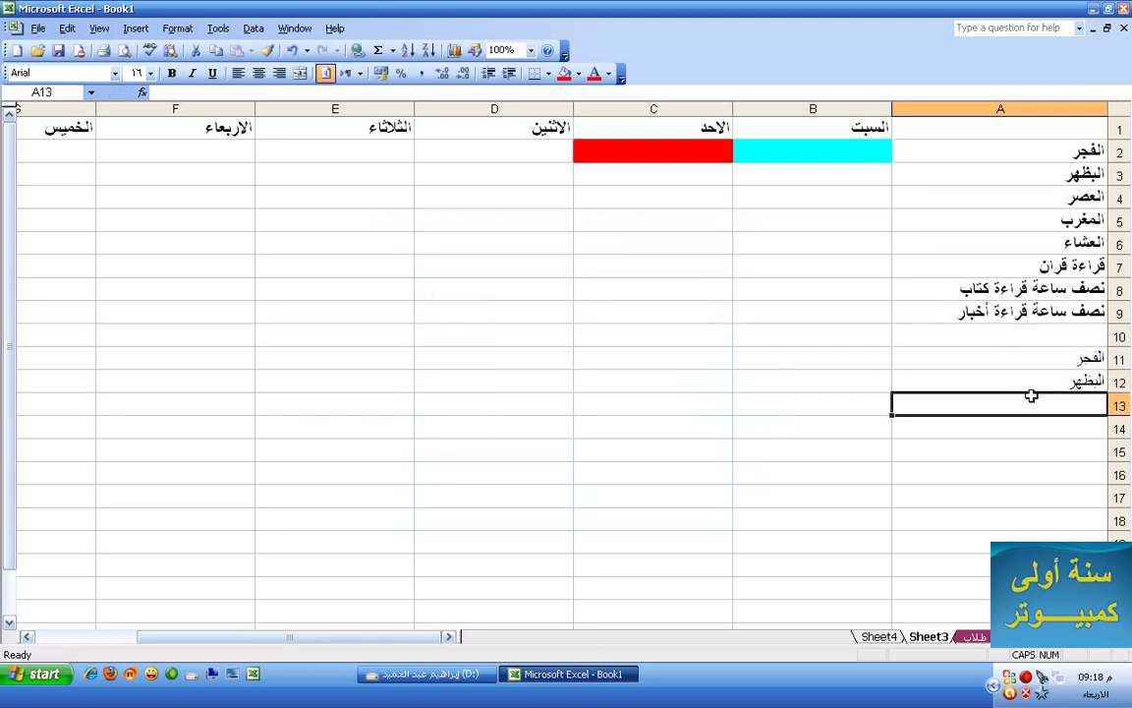
Fill the custom list down column A from A11:A12 through نصف ساعة قراءة أخبار in A18.
{"action": "left_click", "coordinate": [981, 358]}
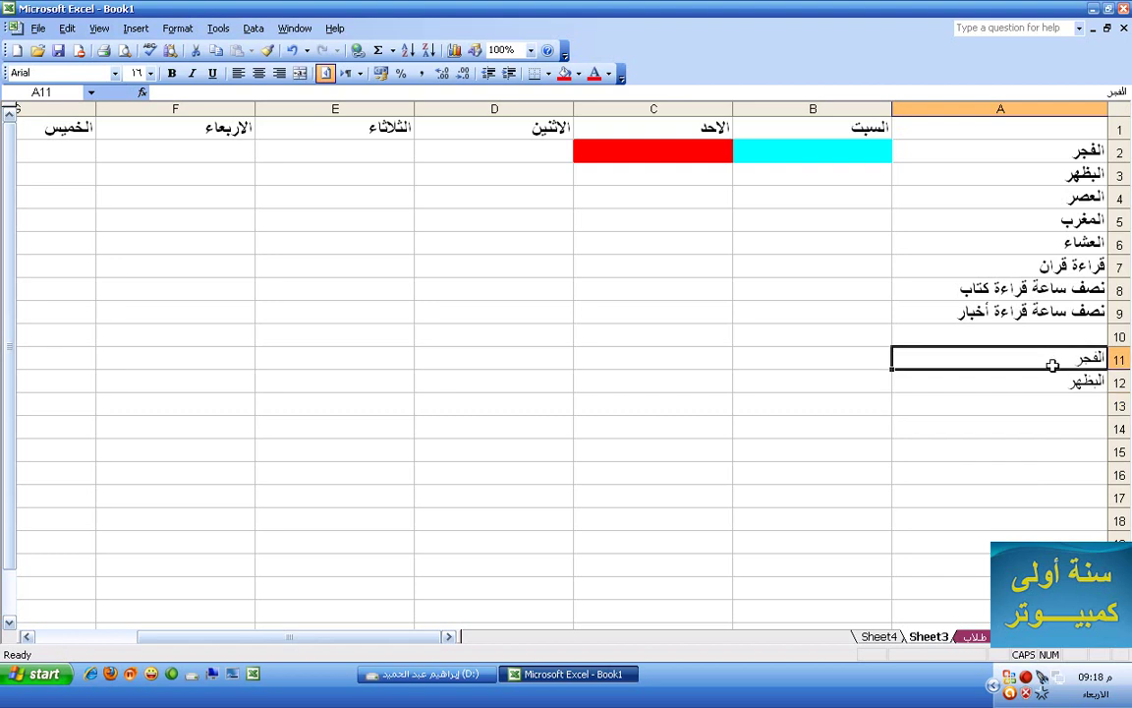
{"action": "left_click_drag", "start_coordinate": [1051, 362], "coordinate": [1011, 379]}
{"action": "left_click_drag", "start_coordinate": [893, 393], "coordinate": [882, 539]}
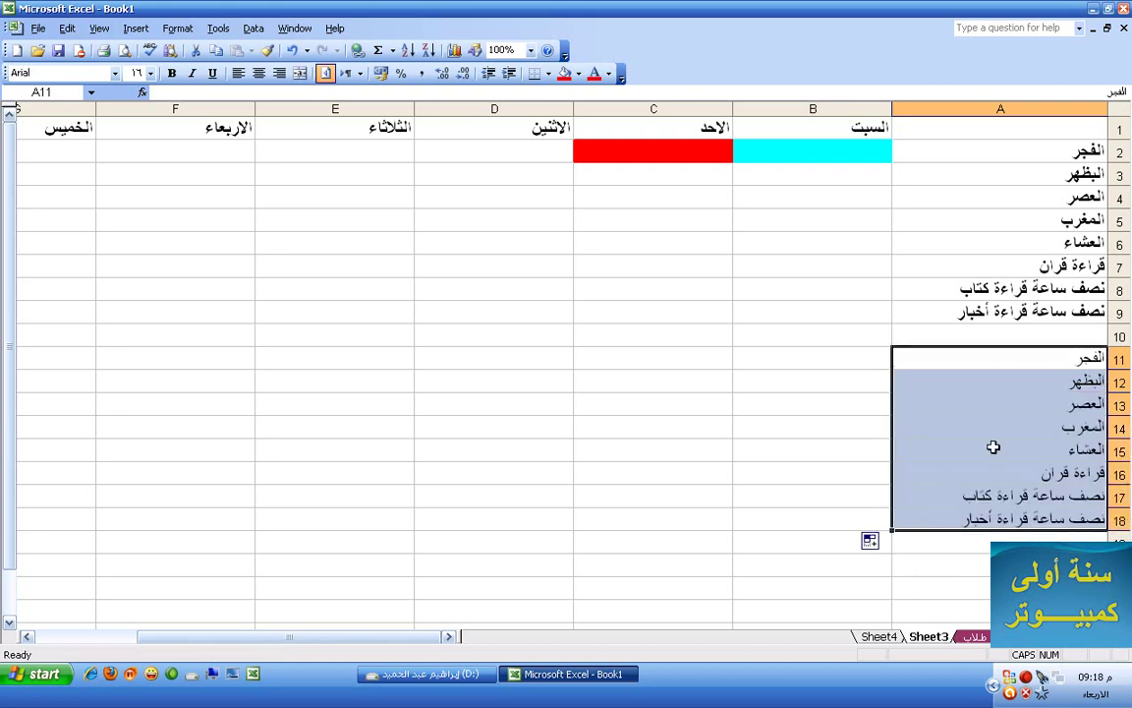
{"action": "left_click", "coordinate": [994, 445]}
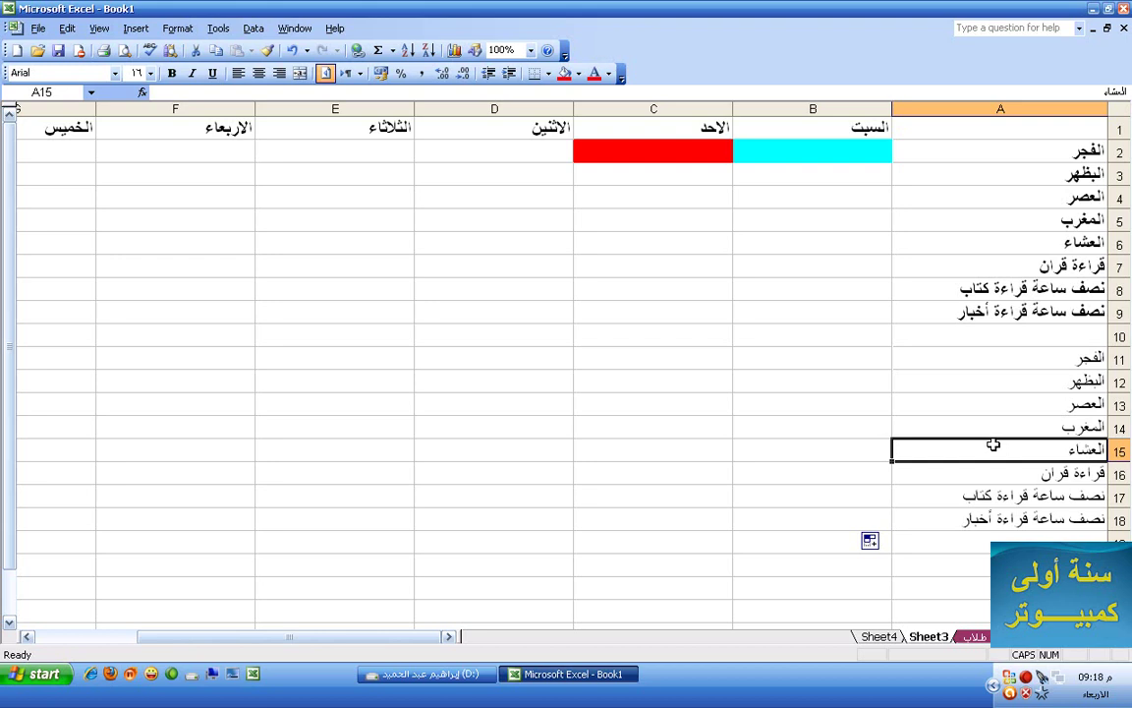
{"action": "left_click", "coordinate": [1081, 151]}
{"action": "left_click_drag", "start_coordinate": [1081, 150], "coordinate": [958, 317]}
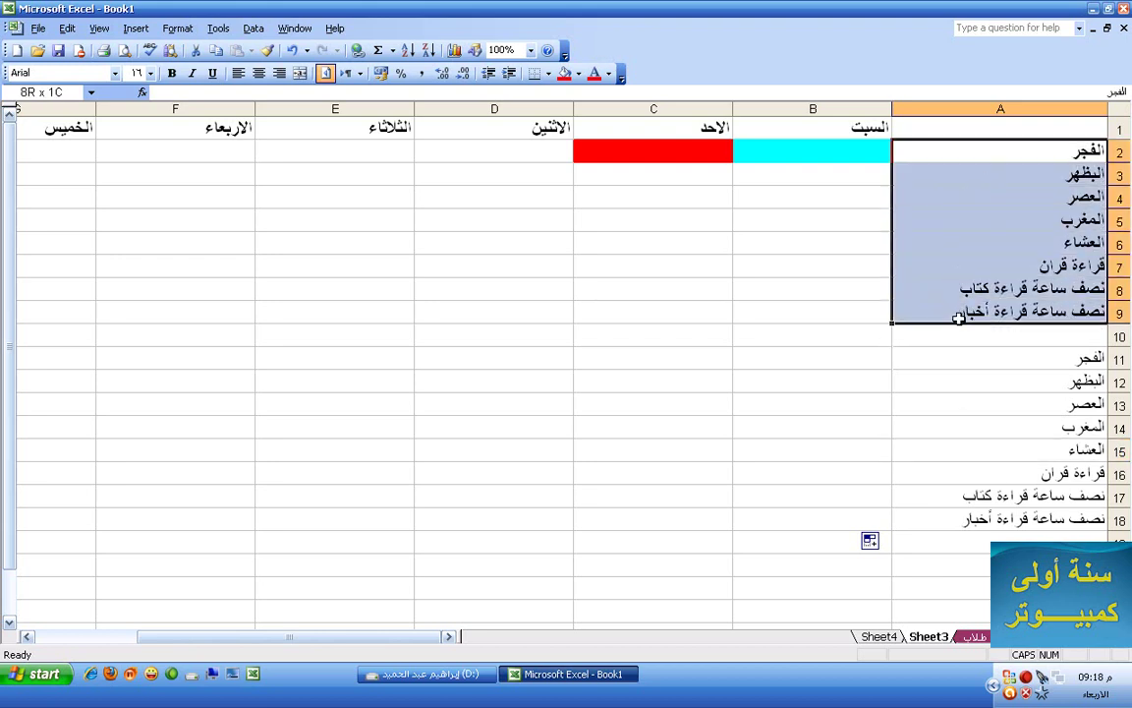
{"action": "left_click_drag", "start_coordinate": [801, 218], "coordinate": [783, 450]}
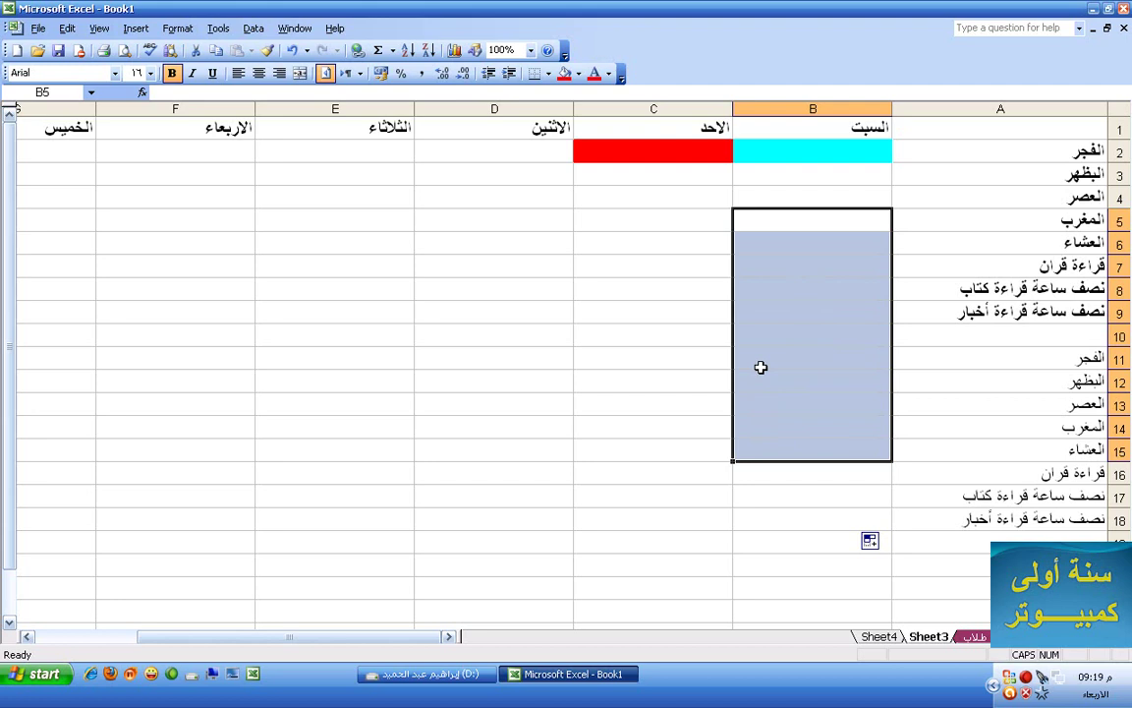
Sort the names and subjects in B5:C11 in ascending order by column B, with no header row.
{"action": "key", "text": "ctrl+z"}
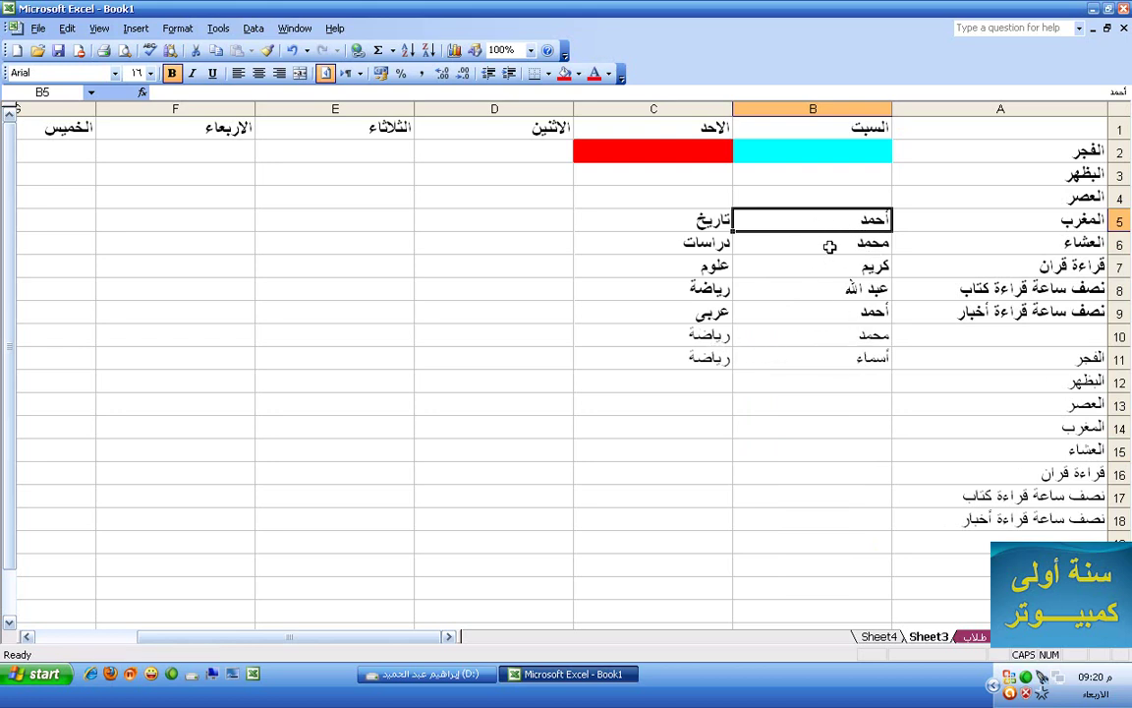
{"action": "left_click_drag", "start_coordinate": [798, 227], "coordinate": [640, 354]}
{"action": "left_click", "coordinate": [252, 28]}
{"action": "left_click", "coordinate": [252, 48]}
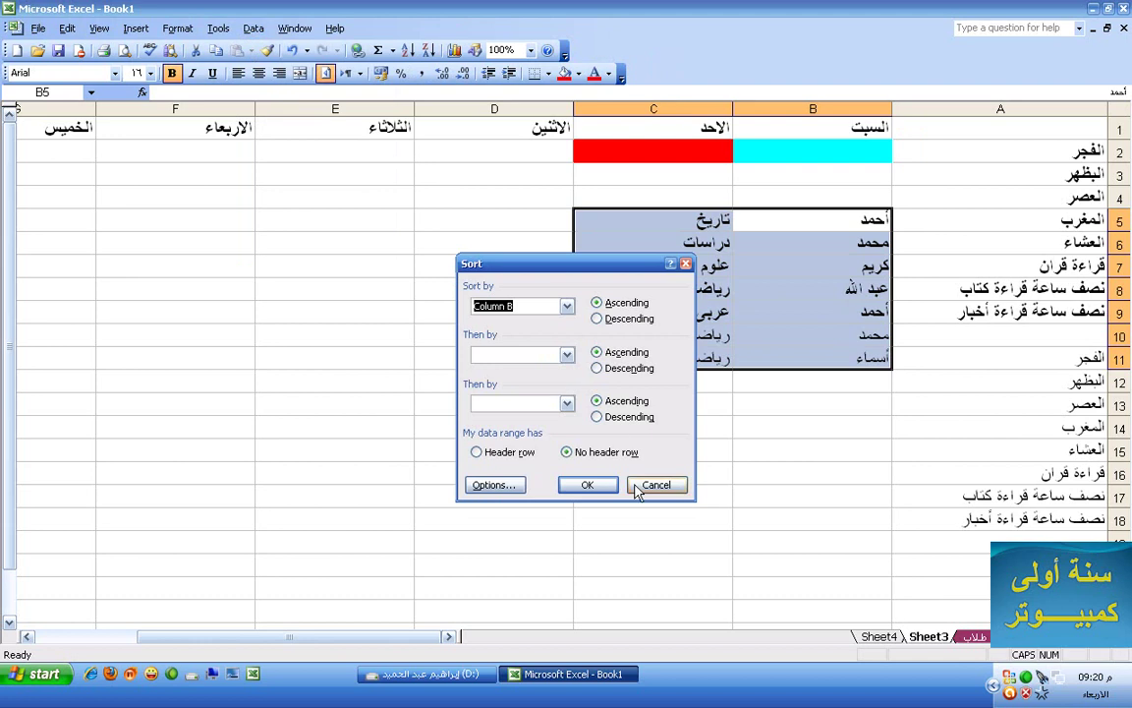
{"action": "left_click", "coordinate": [592, 486]}
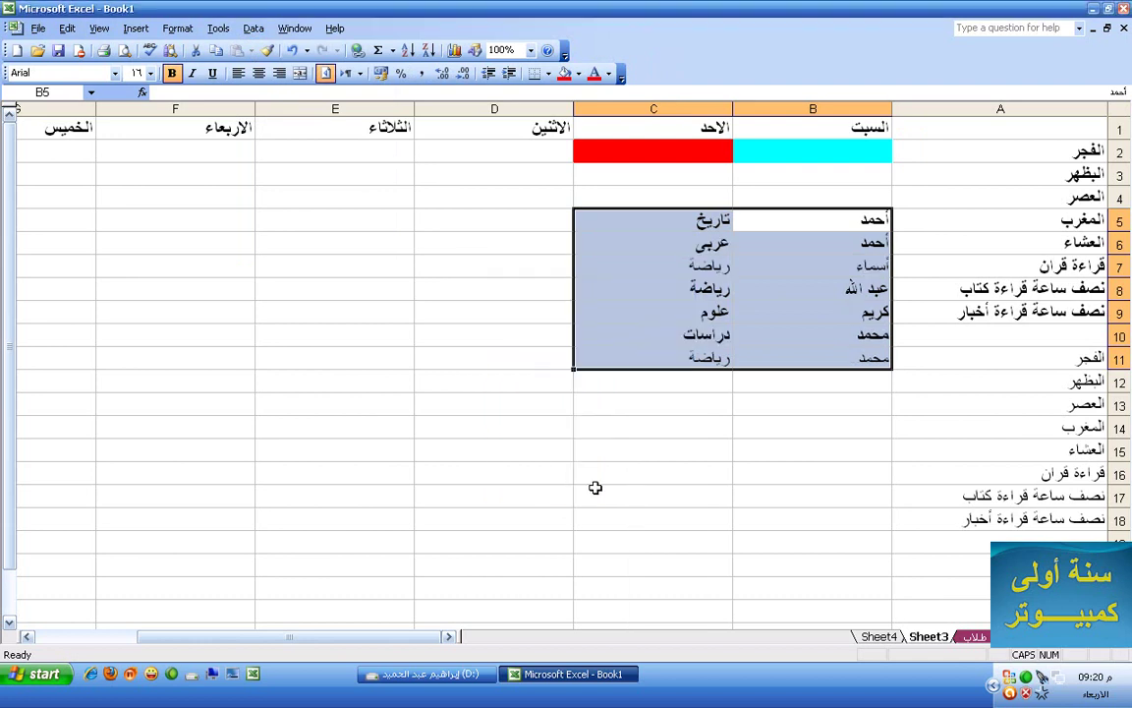
Apply AutoFilter to the names and subjects in B5:C11 and inspect the filter choices of both columns.
{"action": "left_click", "coordinate": [251, 29]}
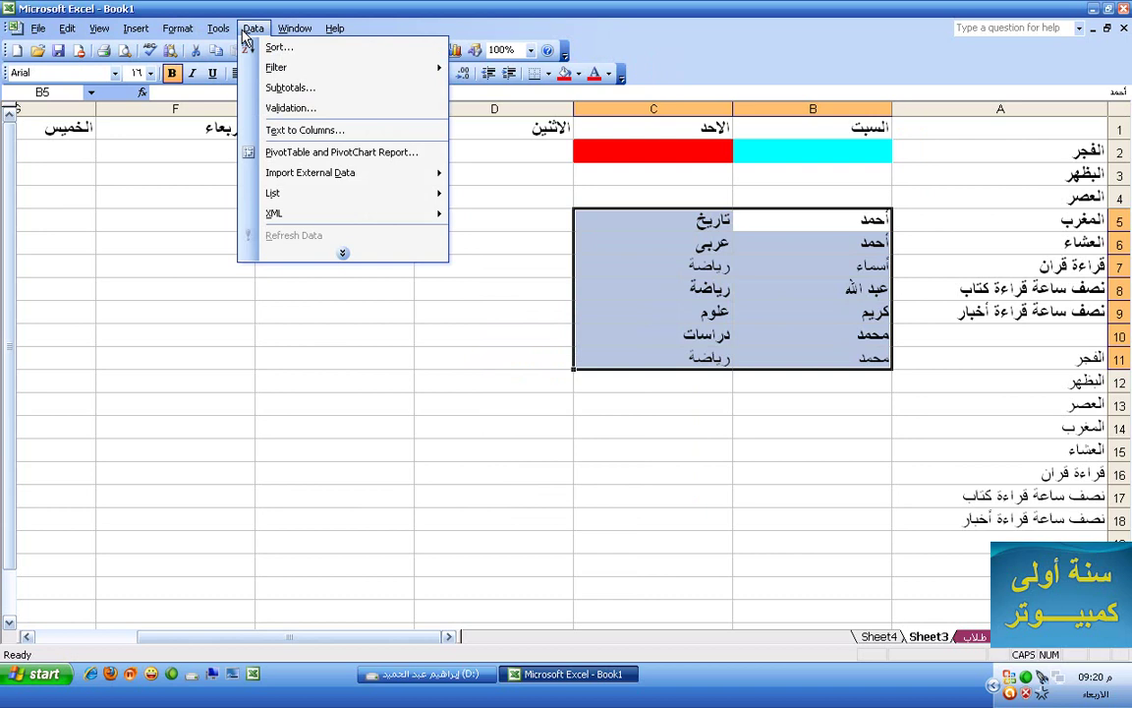
{"action": "mouse_move", "coordinate": [278, 78]}
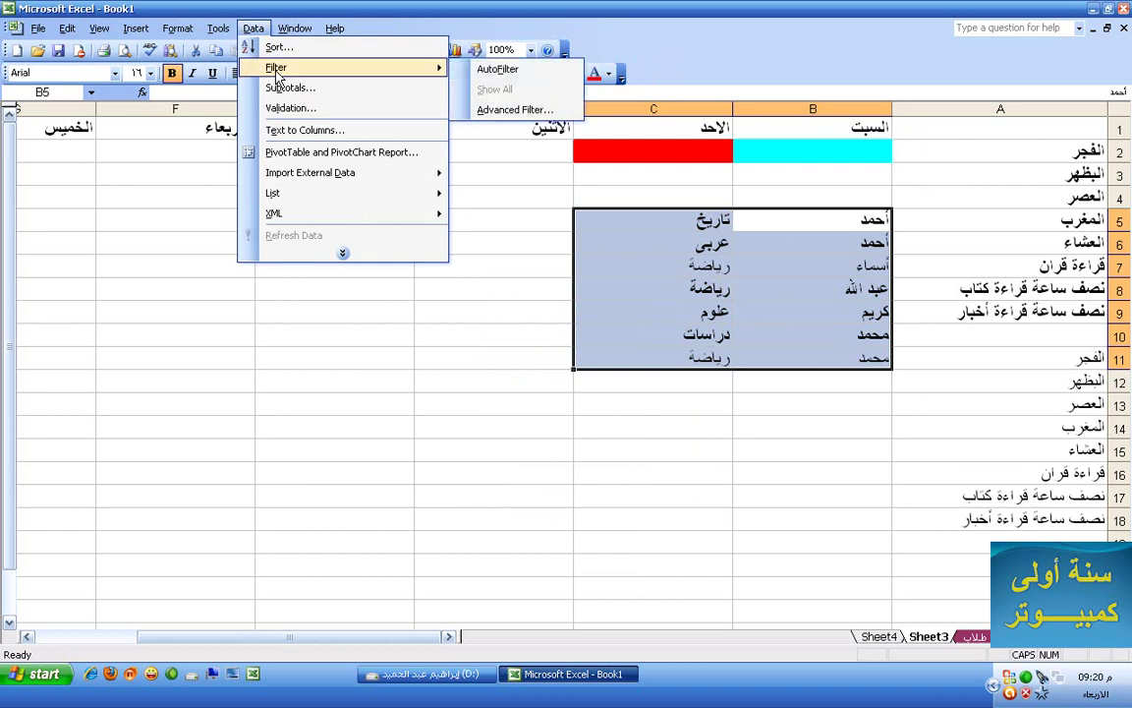
{"action": "left_click", "coordinate": [487, 73]}
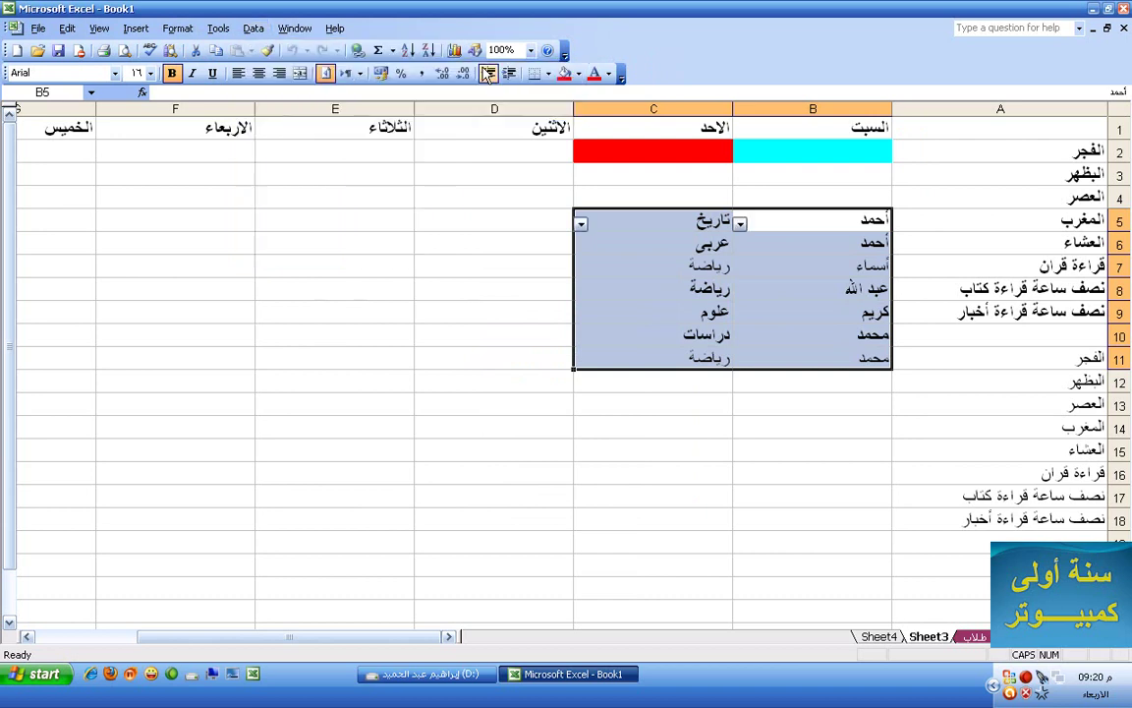
{"action": "left_click", "coordinate": [582, 225]}
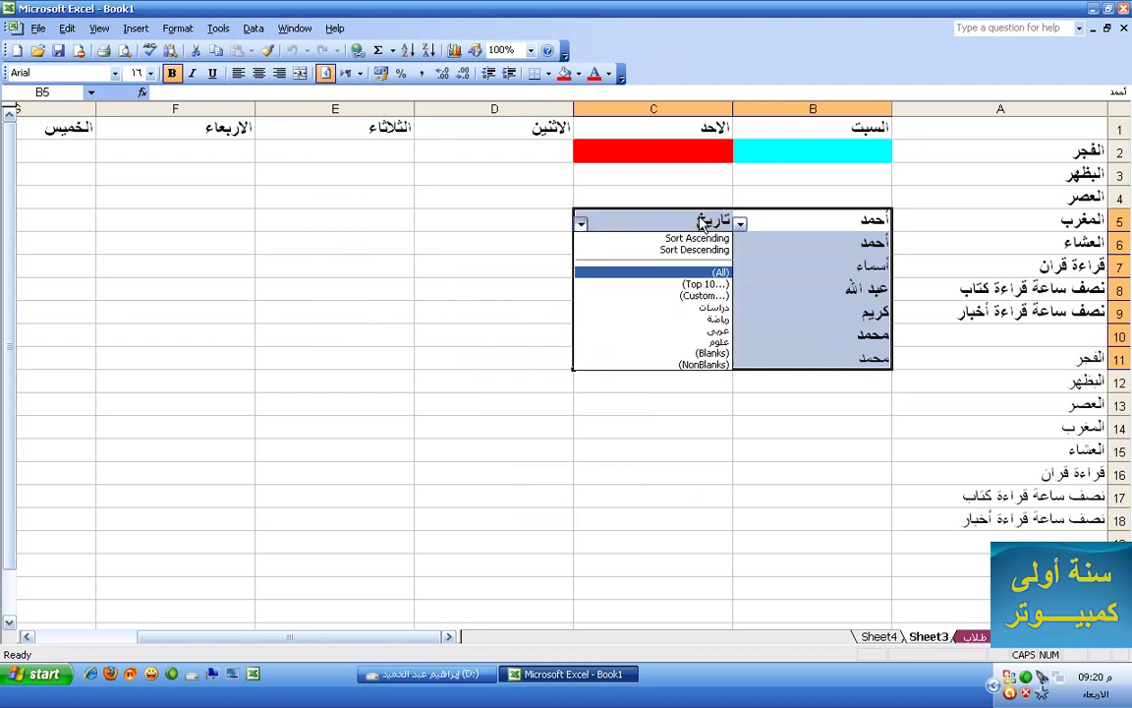
{"action": "left_click", "coordinate": [742, 226]}
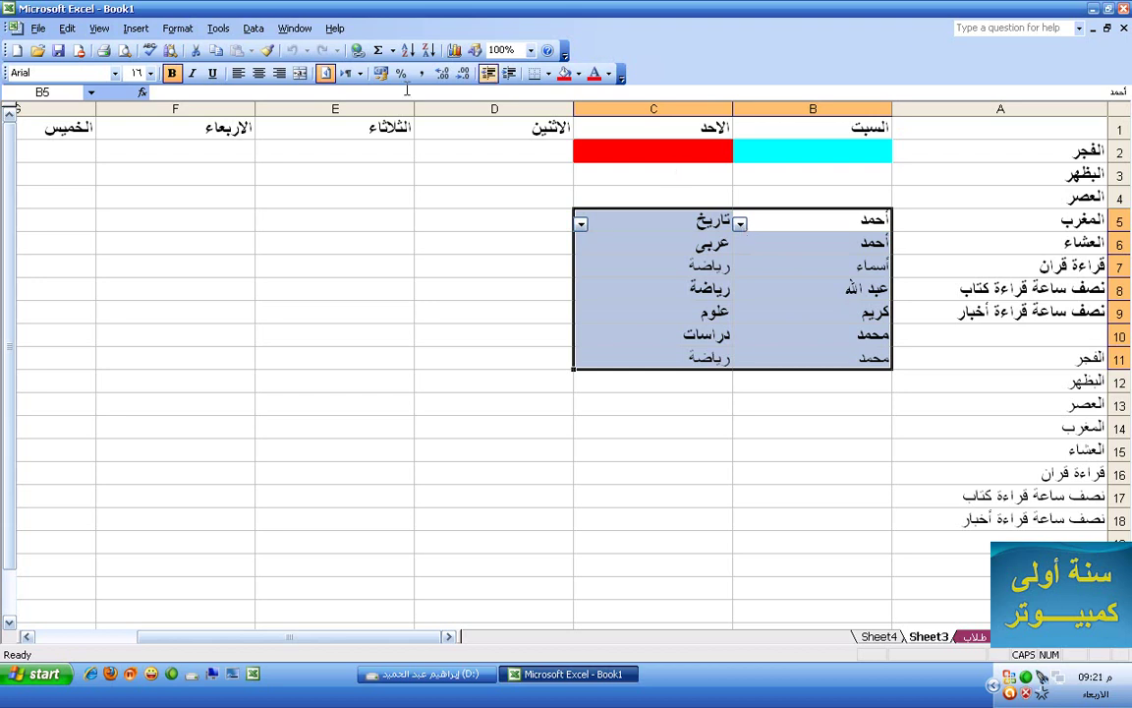
Filter column B by the name in B6, check the choices in column C, and restore all rows.
{"action": "left_click", "coordinate": [741, 224]}
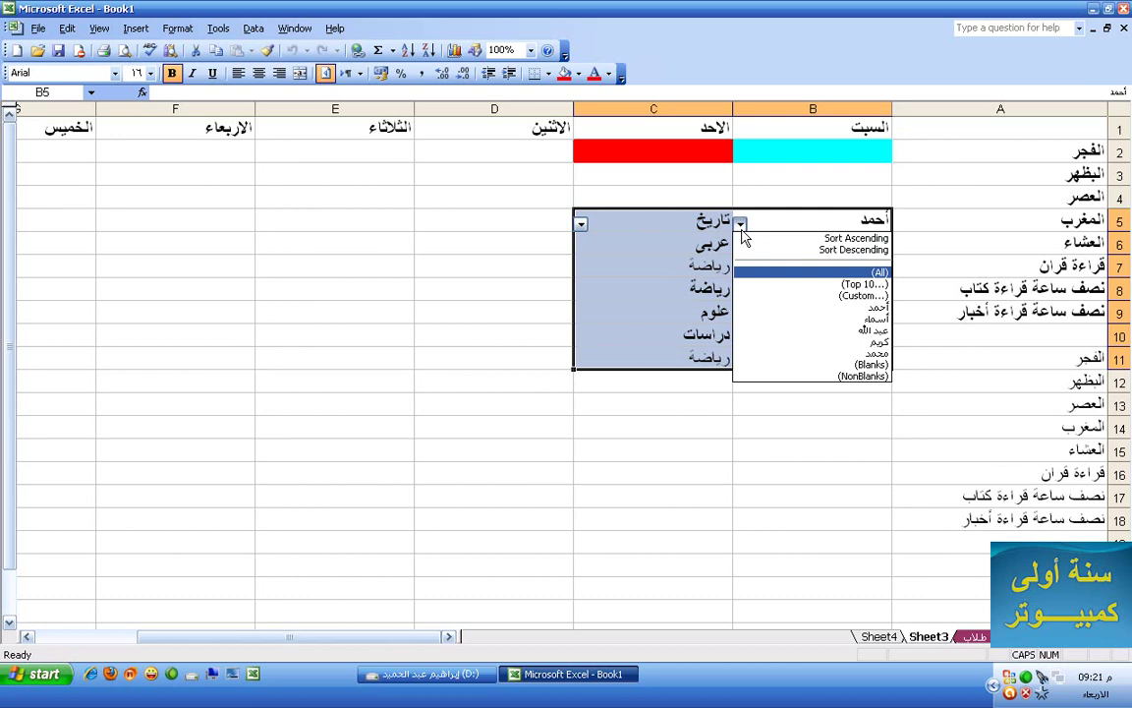
{"action": "left_click", "coordinate": [820, 320]}
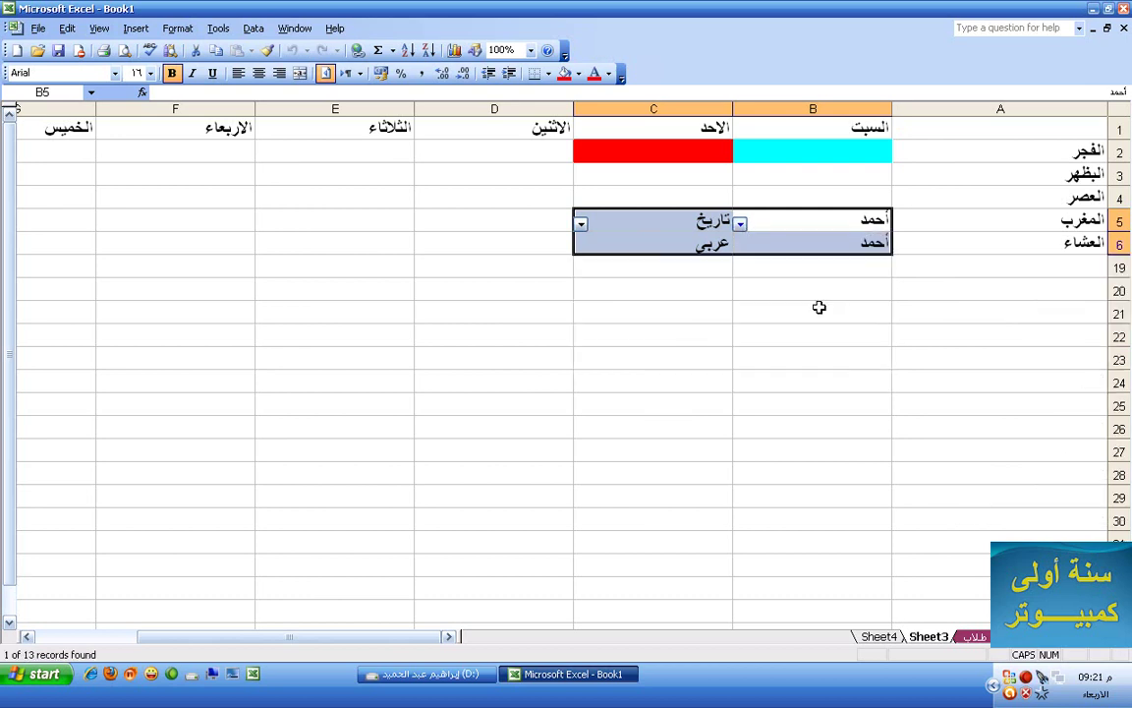
{"action": "left_click", "coordinate": [741, 224]}
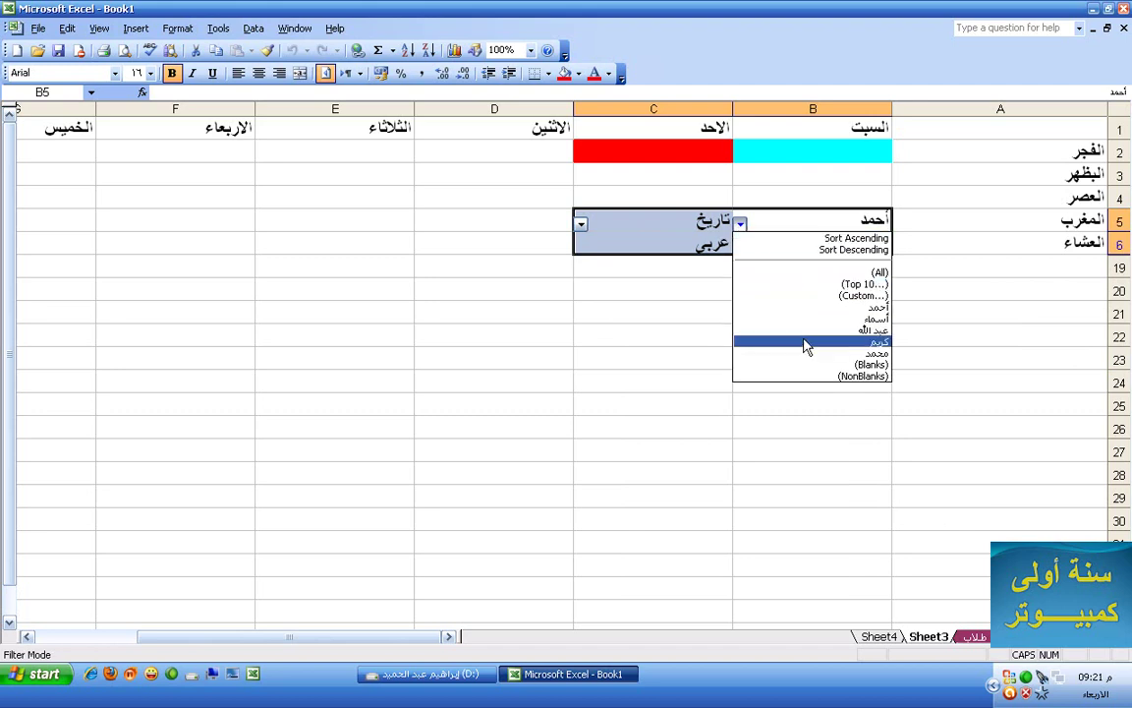
{"action": "left_click", "coordinate": [582, 225]}
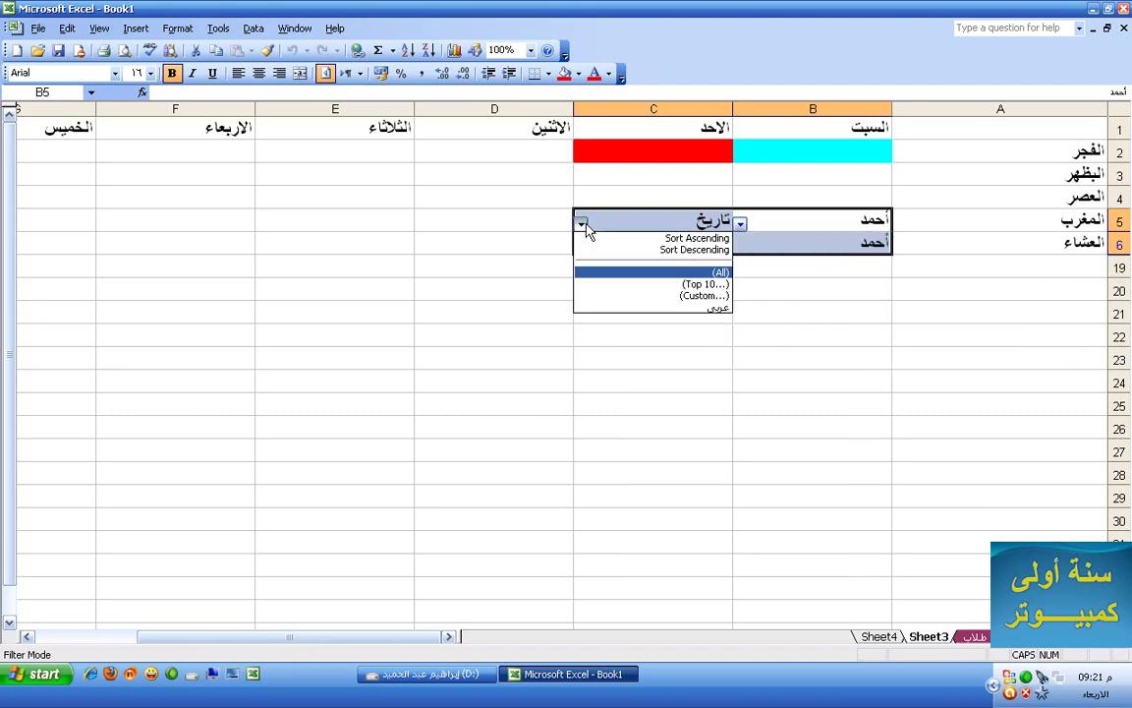
{"action": "left_click", "coordinate": [741, 224]}
{"action": "left_click", "coordinate": [740, 224]}
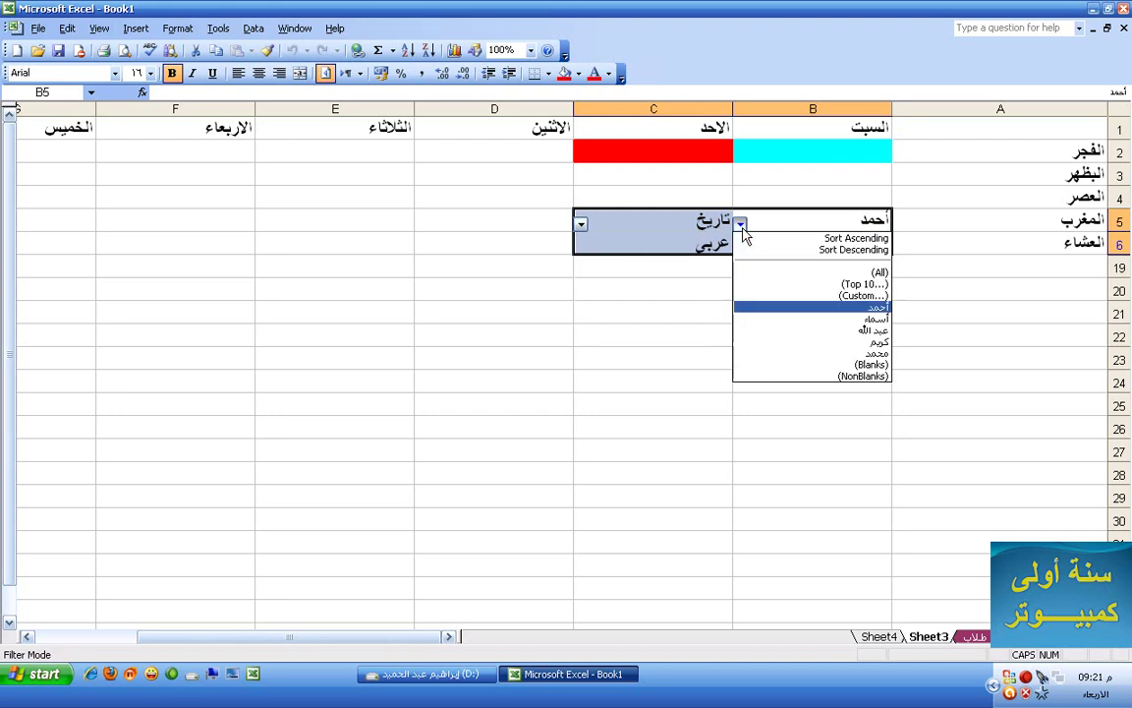
{"action": "left_click", "coordinate": [786, 269]}
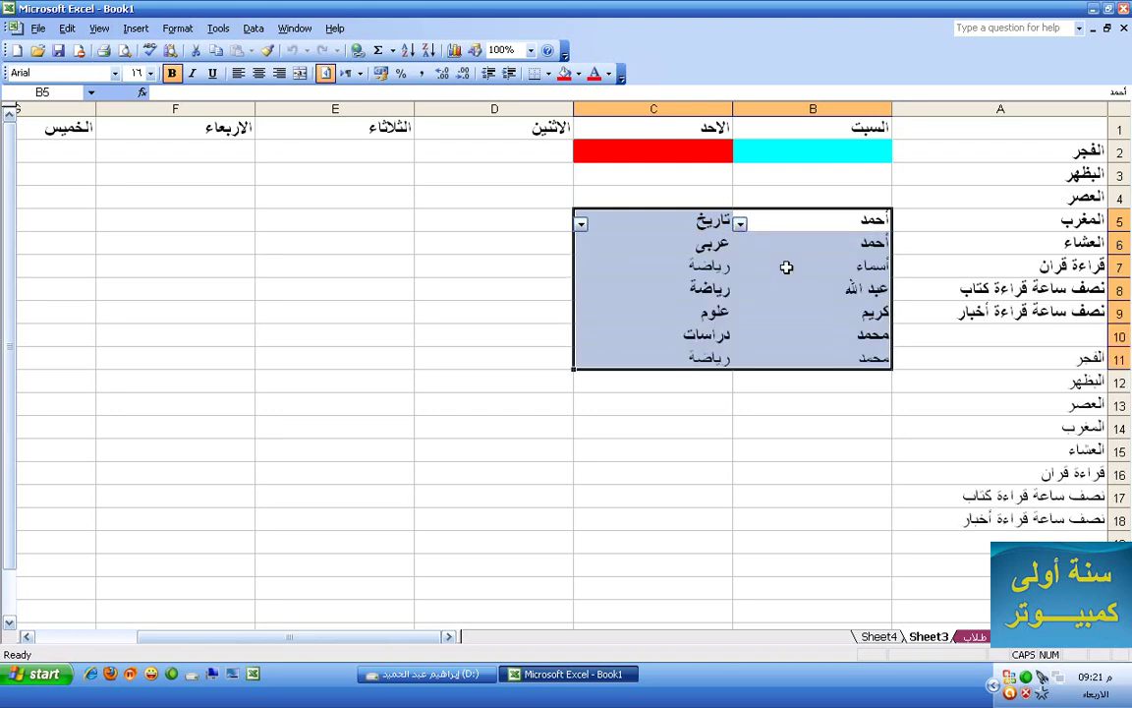
Filter column C to show only the رياضة rows, and turn off the AutoFilter.
{"action": "left_click", "coordinate": [582, 225]}
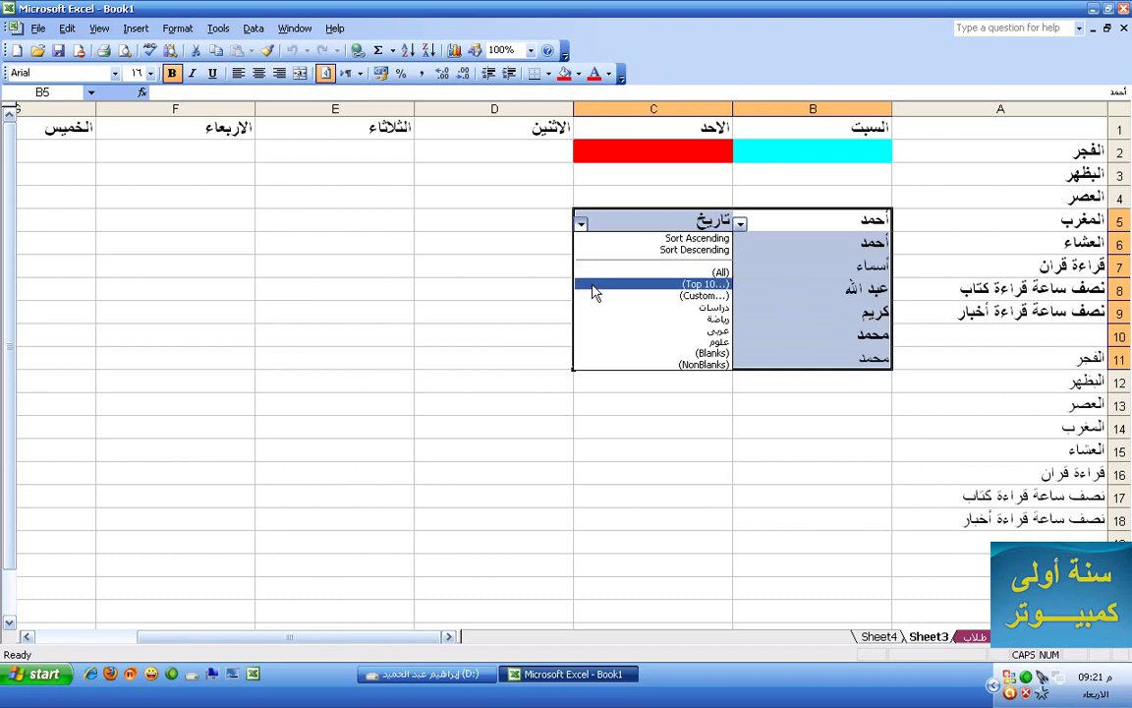
{"action": "left_click", "coordinate": [596, 318]}
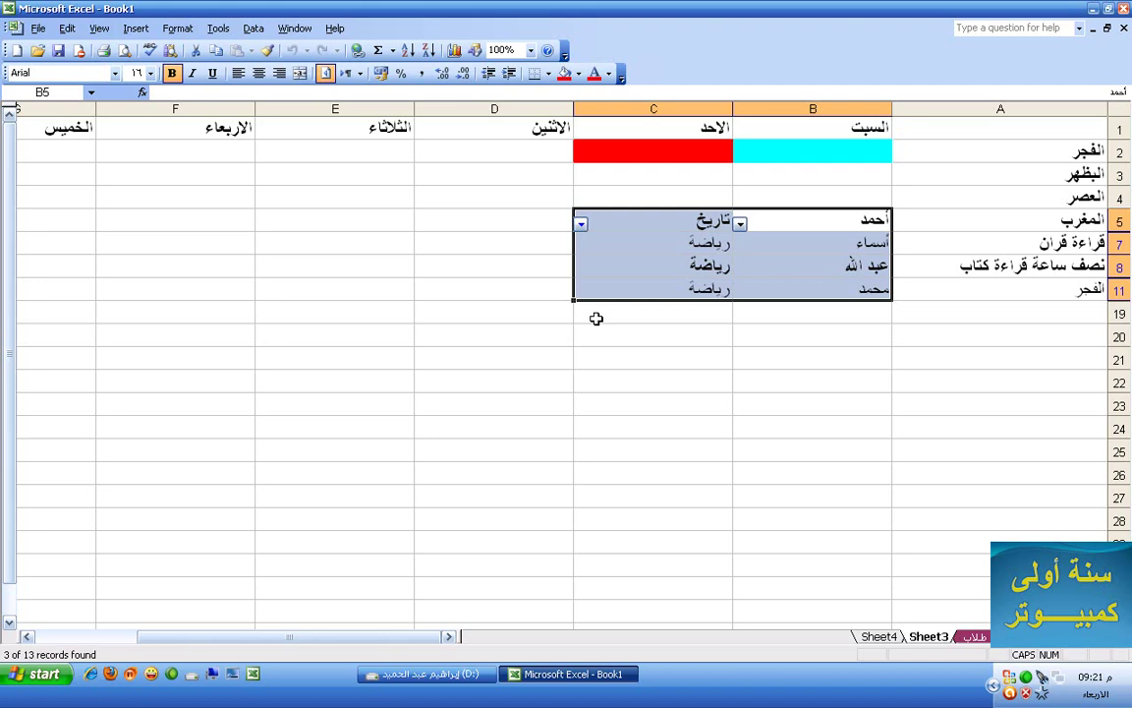
{"action": "key", "text": "alt+d"}
{"action": "key", "text": "f"}
{"action": "key", "text": "f"}
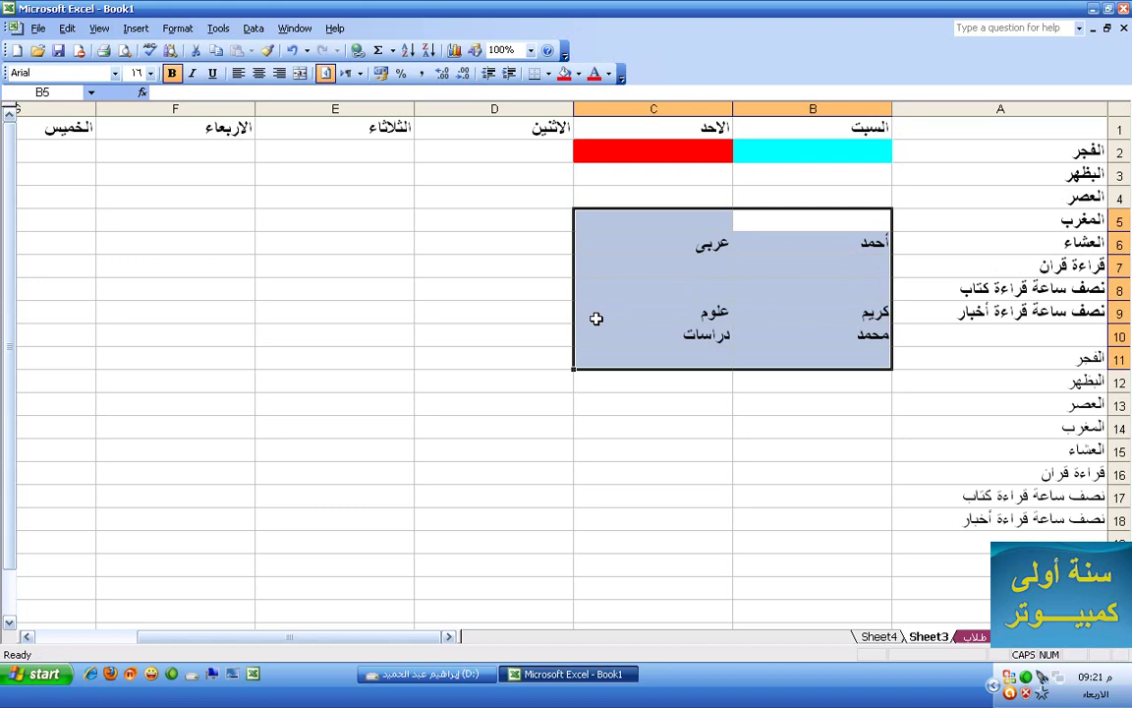
Enter مارس in B5 and إبريل in B6 as starting month names.
{"action": "left_click", "coordinate": [789, 222]}
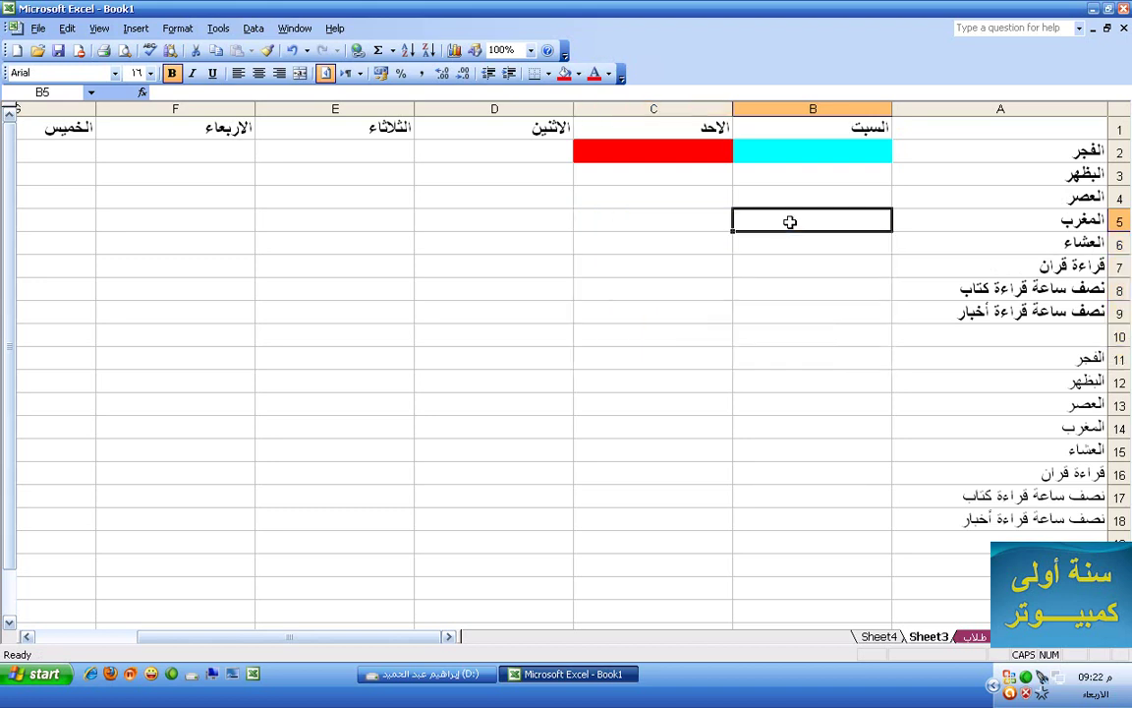
{"action": "type", "text": "مارس"}
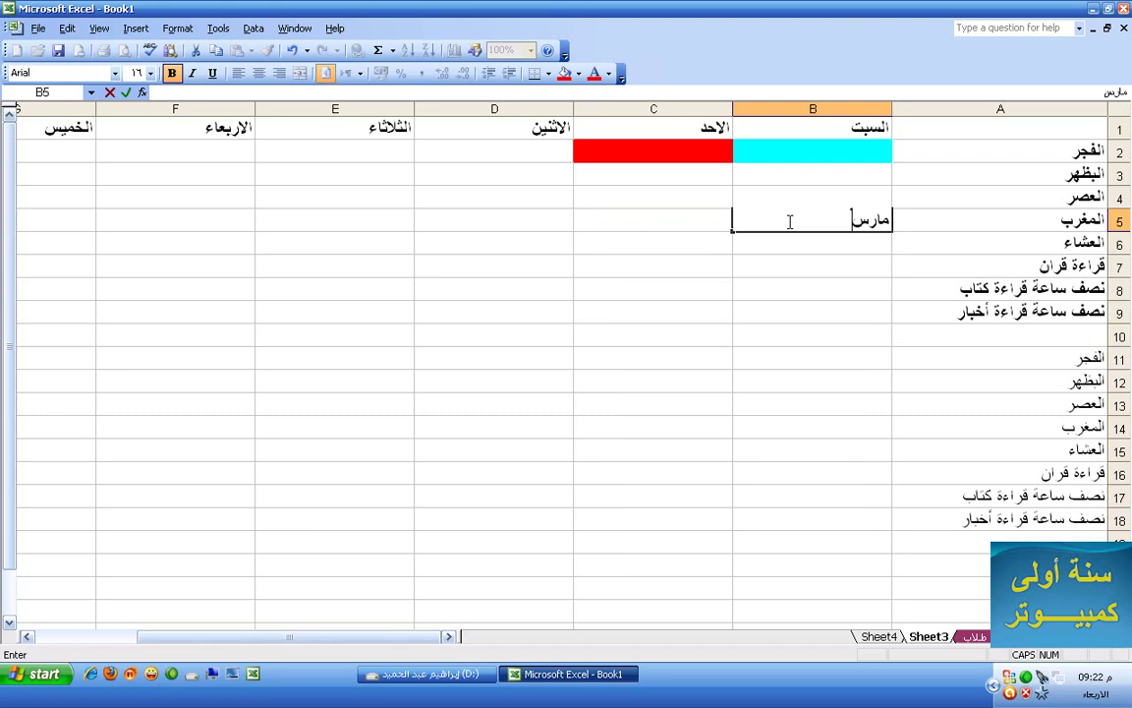
{"action": "key", "text": "Return"}
{"action": "type", "text": "إبر"}
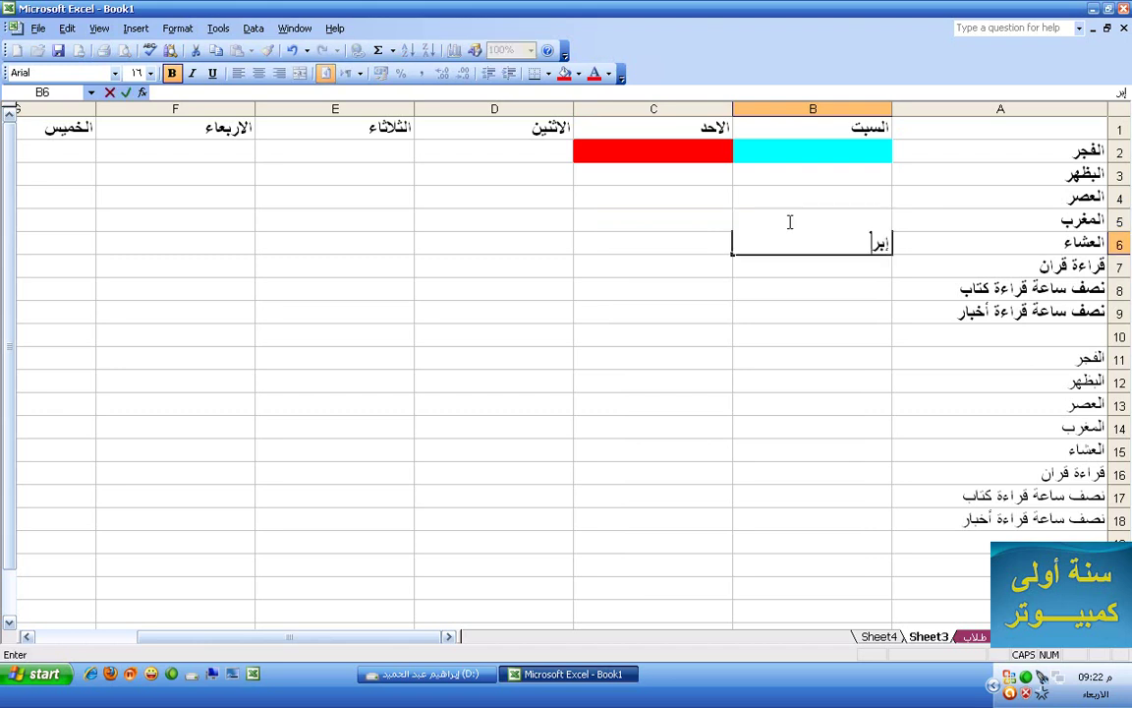
{"action": "type", "text": "يل"}
Fill the month names from B5:B6 down column B through B13.
{"action": "left_click", "coordinate": [874, 220]}
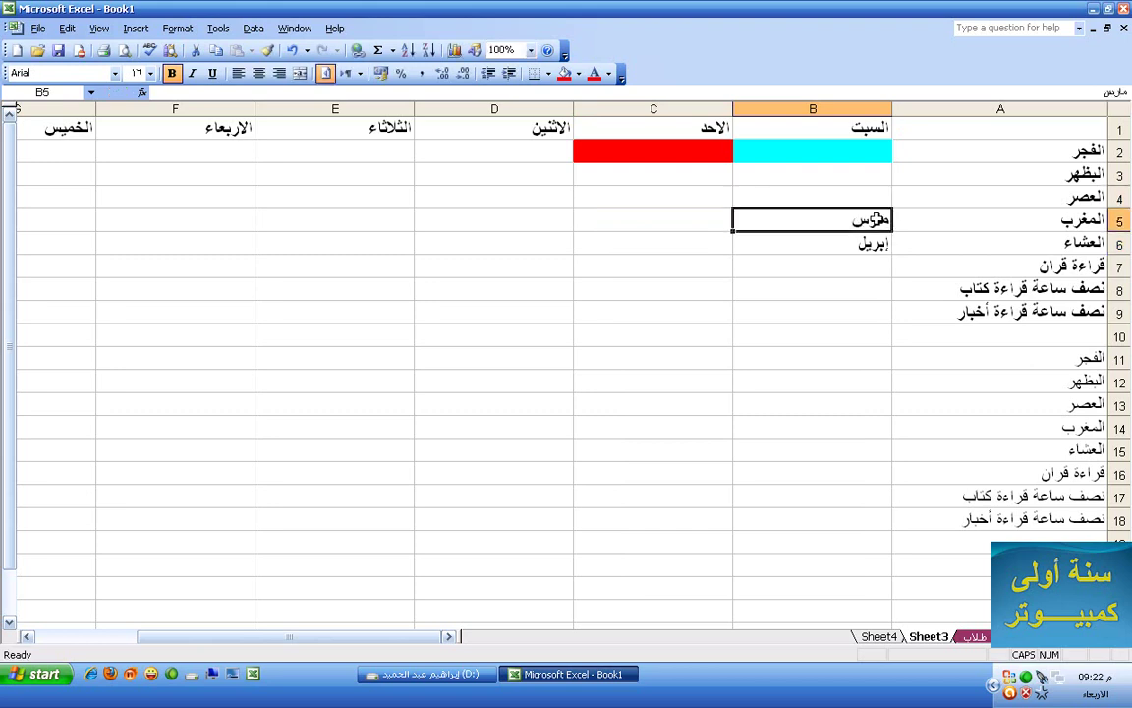
{"action": "left_click_drag", "start_coordinate": [875, 220], "coordinate": [864, 243]}
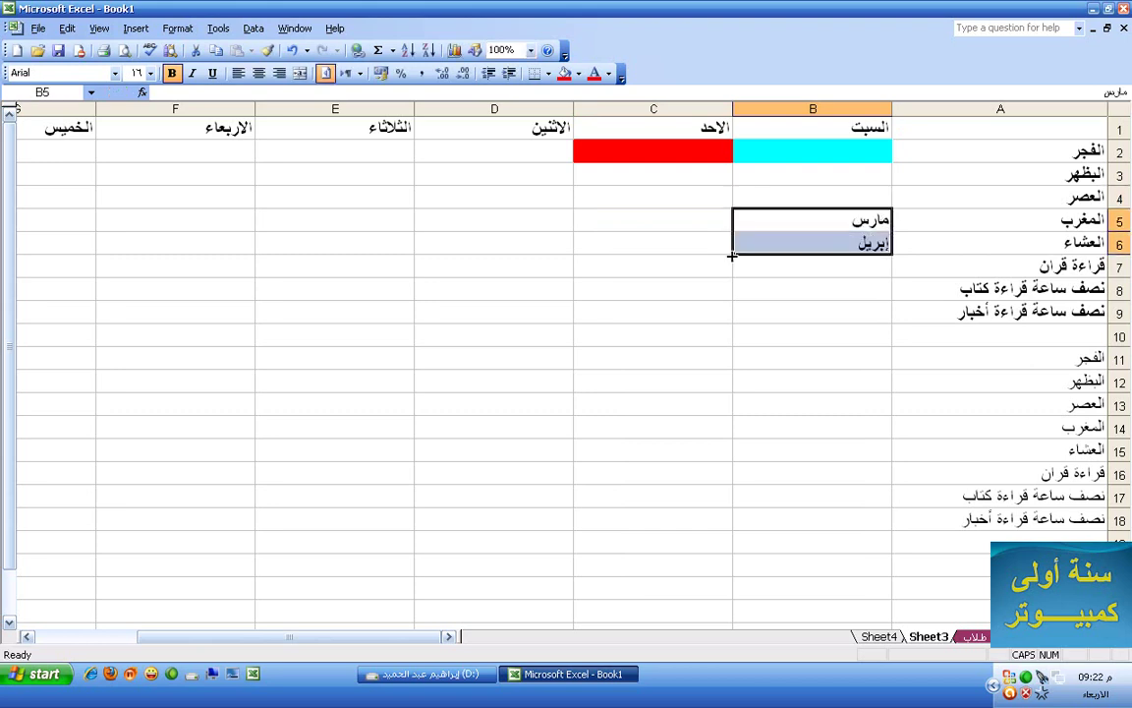
{"action": "left_click_drag", "start_coordinate": [733, 254], "coordinate": [740, 420]}
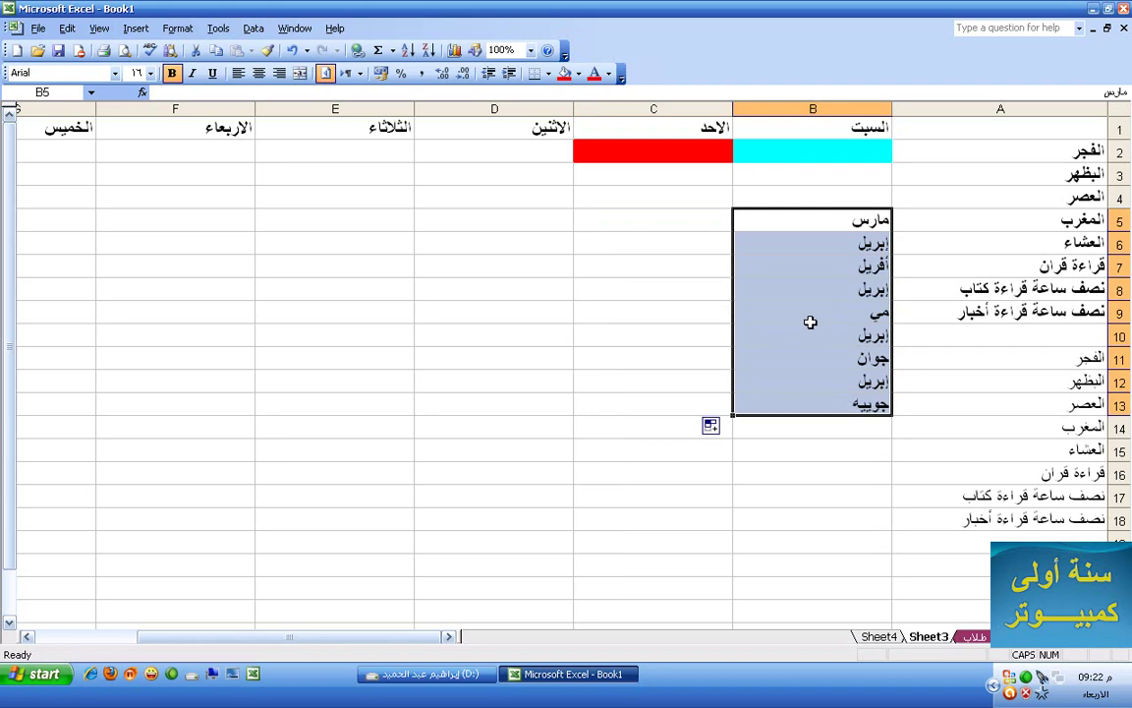
Enter the values 12, 25, 24, 23, 25, 24, 24, 24 and 21 in C5:C13 beside the months.
{"action": "left_click", "coordinate": [704, 230]}
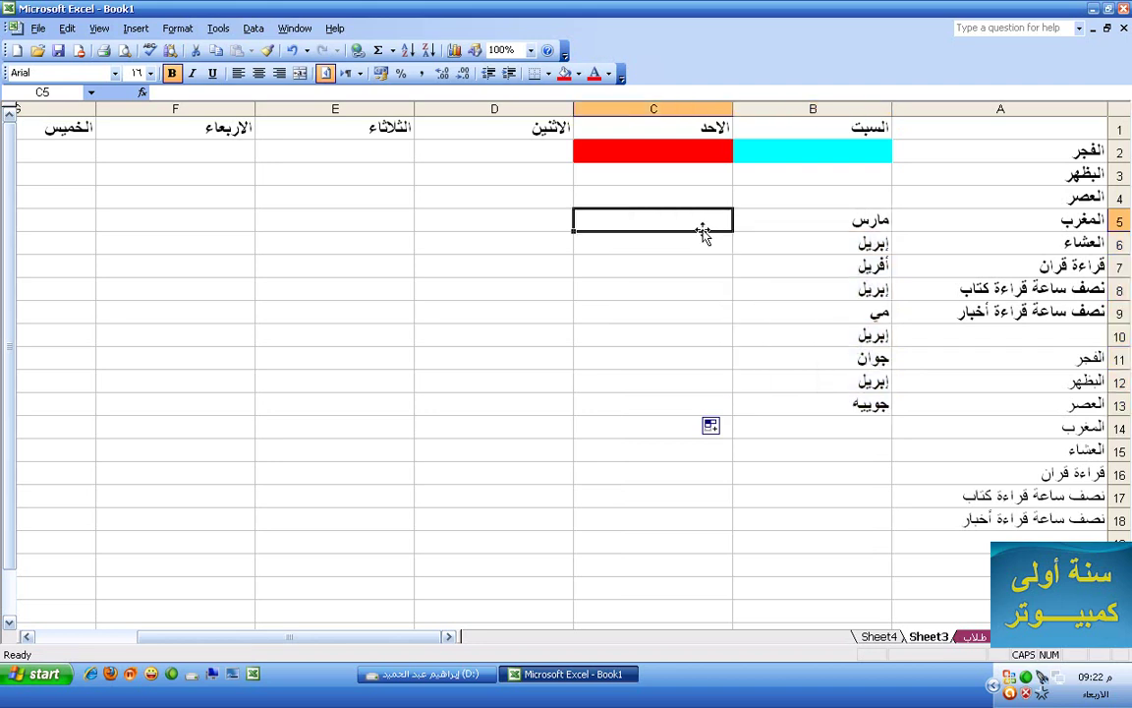
{"action": "type", "text": "12"}
{"action": "key", "text": "Return"}
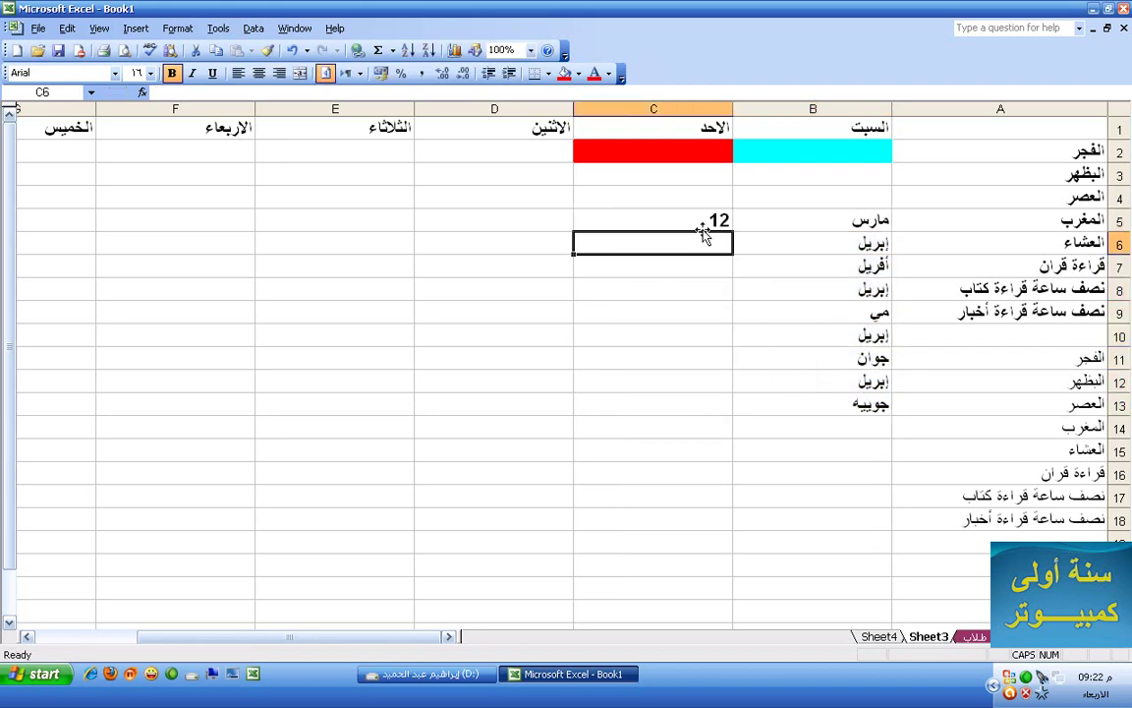
{"action": "type", "text": "25"}
{"action": "key", "text": "Return"}
{"action": "type", "text": "24"}
{"action": "key", "text": "Return"}
{"action": "type", "text": "2"}
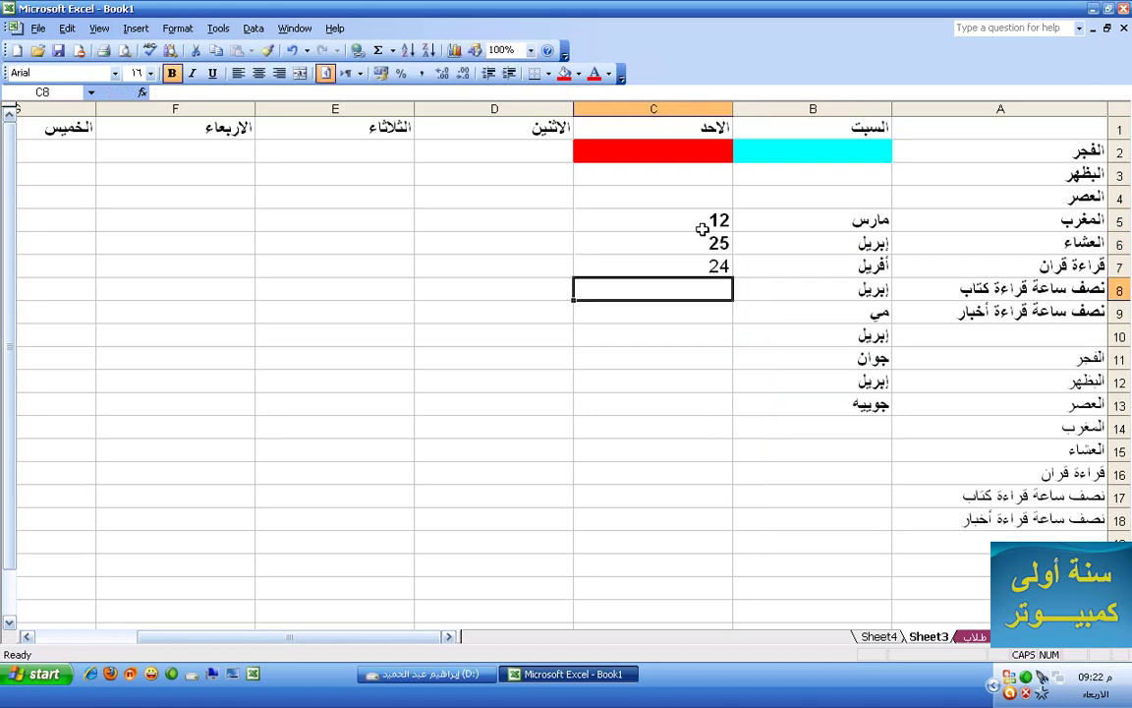
{"action": "type", "text": "3"}
{"action": "key", "text": "Return"}
{"action": "type", "text": "25"}
{"action": "key", "text": "Return"}
{"action": "type", "text": "24"}
{"action": "key", "text": "Return"}
{"action": "type", "text": "2"}
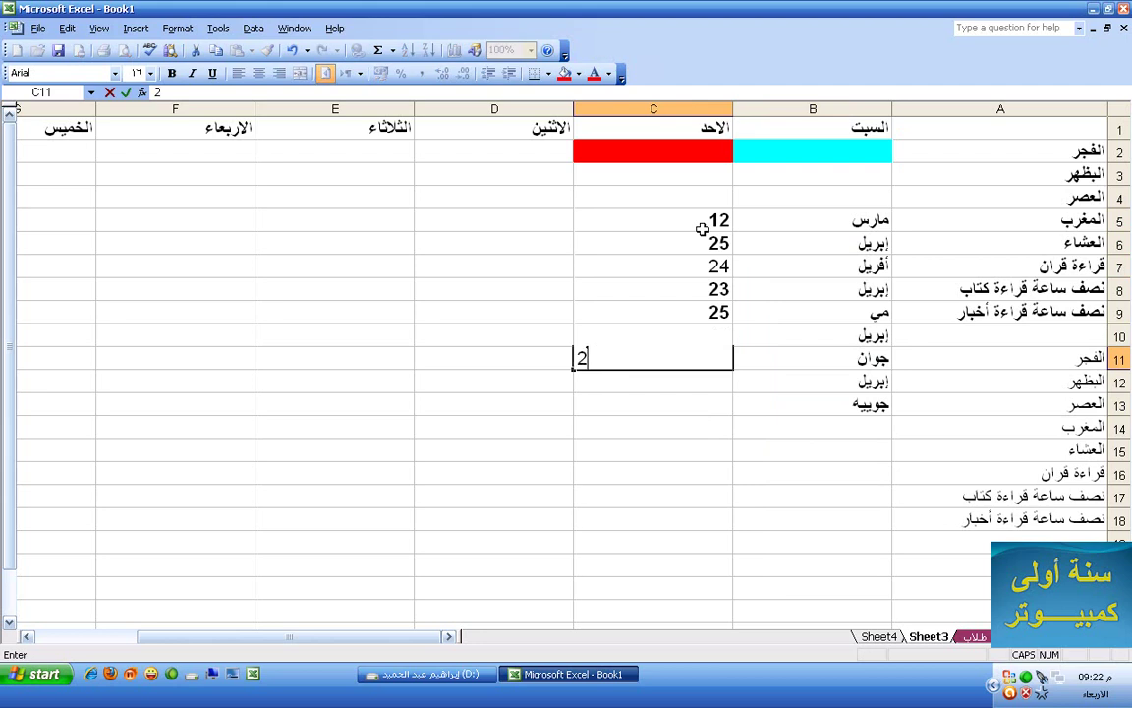
{"action": "type", "text": "4"}
{"action": "key", "text": "Return"}
{"action": "type", "text": "24"}
{"action": "key", "text": "Return"}
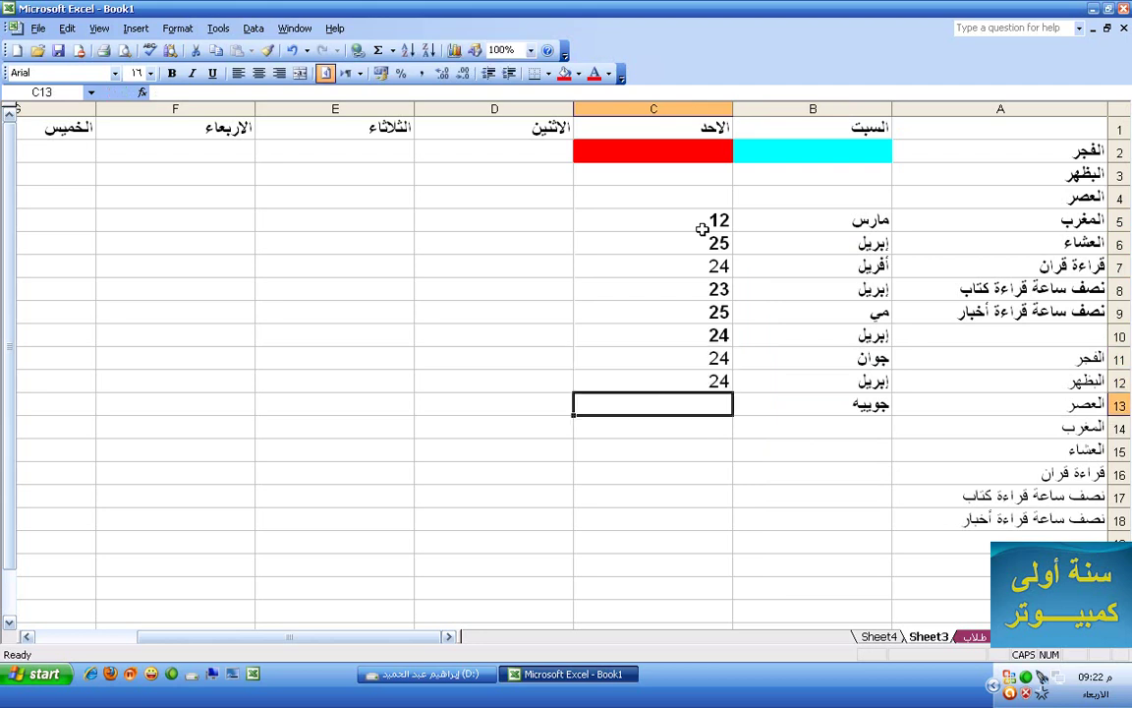
{"action": "type", "text": "21"}
{"action": "key", "text": "Return"}
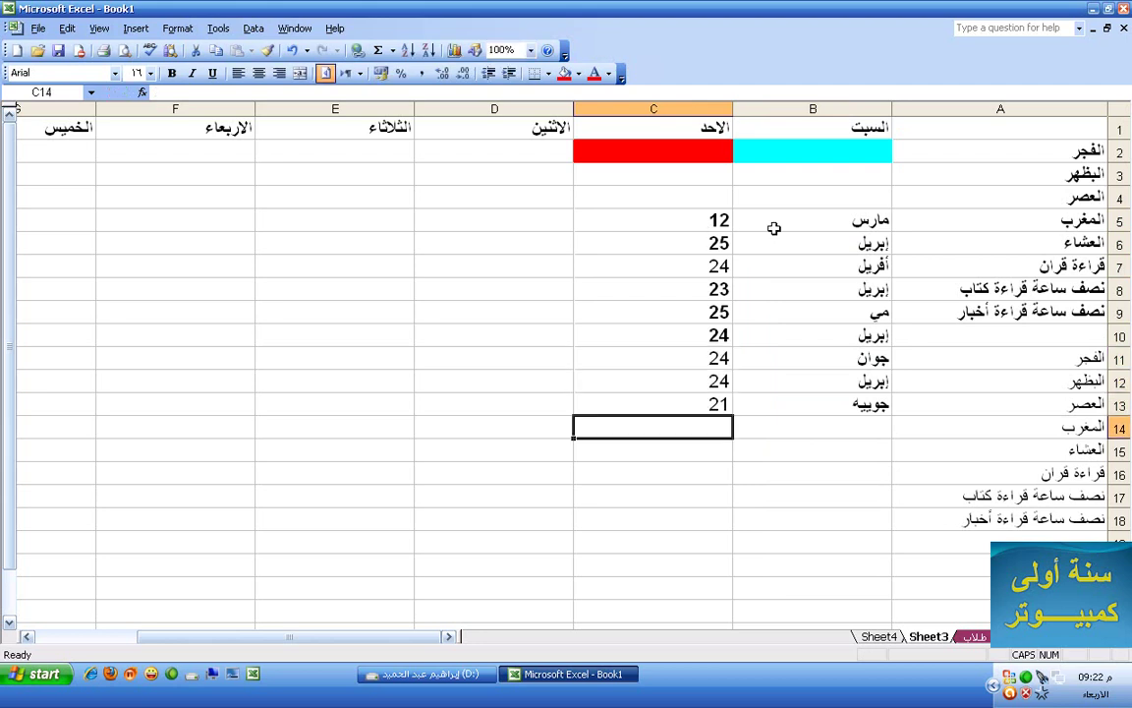
Insert a clustered column chart of B5:C13 as an object in Sheet3, and move it toward columns D to F.
{"action": "left_click_drag", "start_coordinate": [786, 218], "coordinate": [627, 410]}
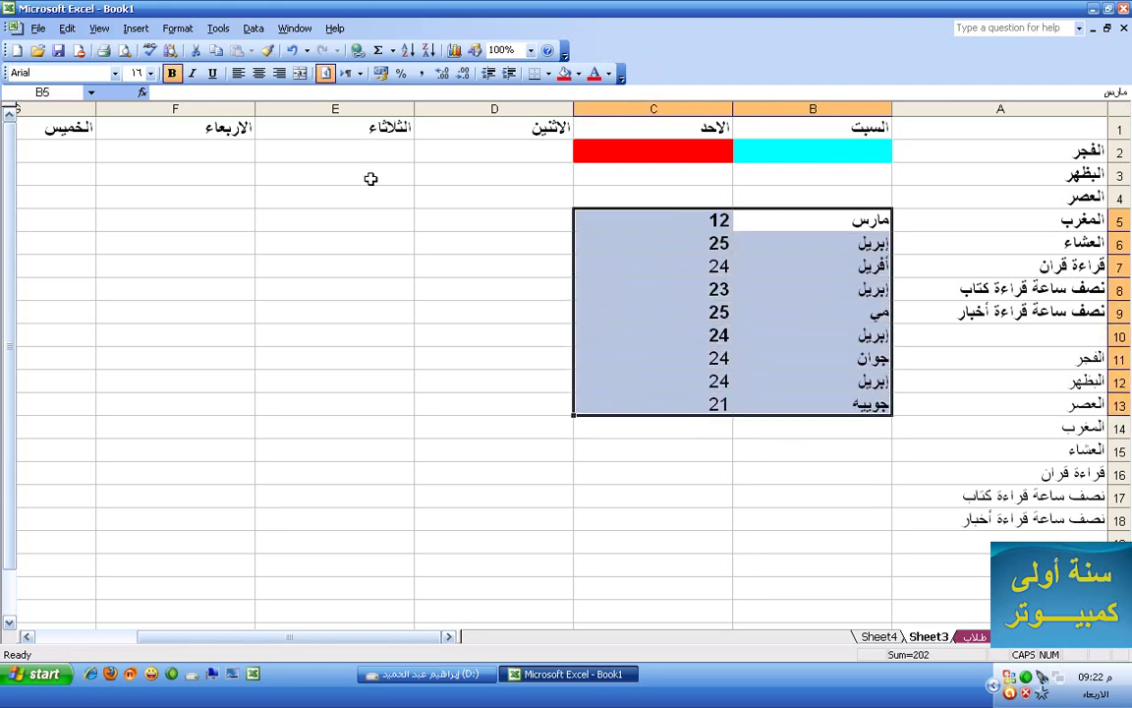
{"action": "left_click", "coordinate": [454, 50]}
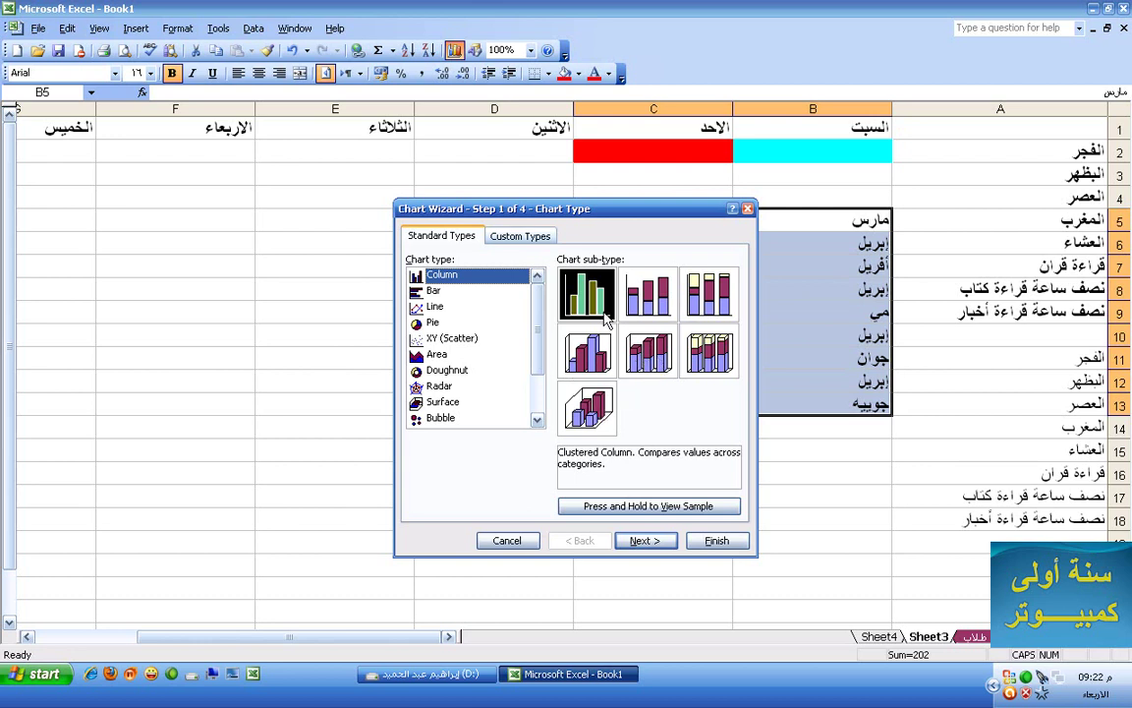
{"action": "left_click", "coordinate": [643, 541]}
{"action": "left_click", "coordinate": [643, 543]}
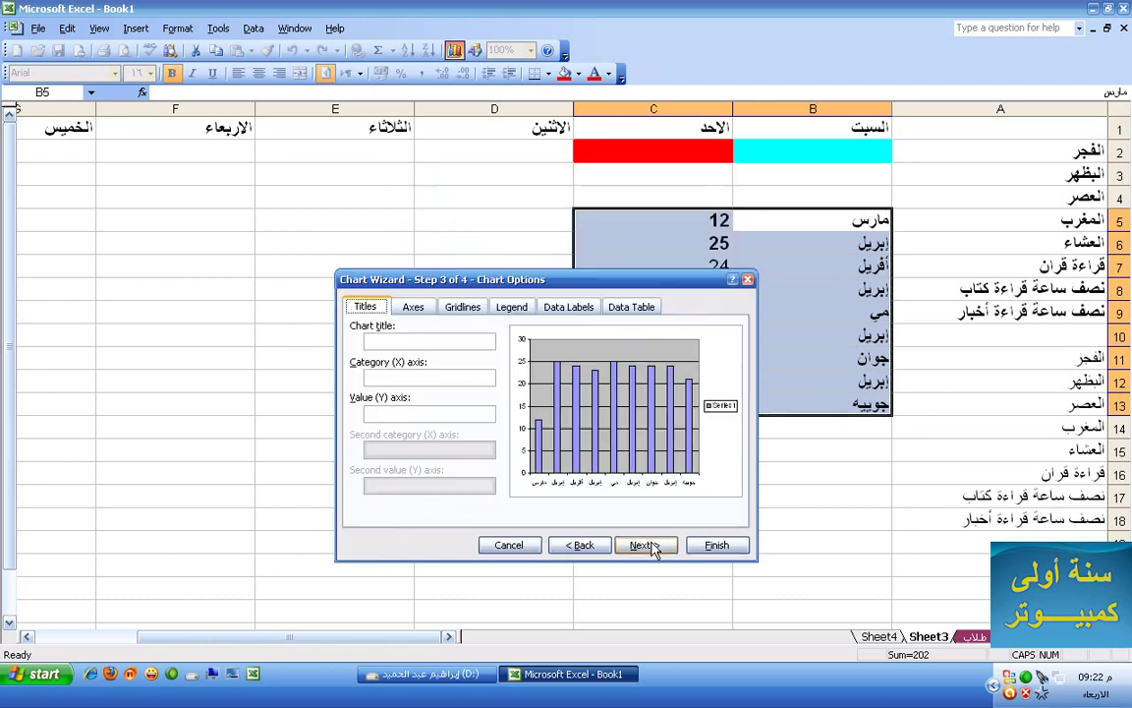
{"action": "left_click", "coordinate": [650, 546]}
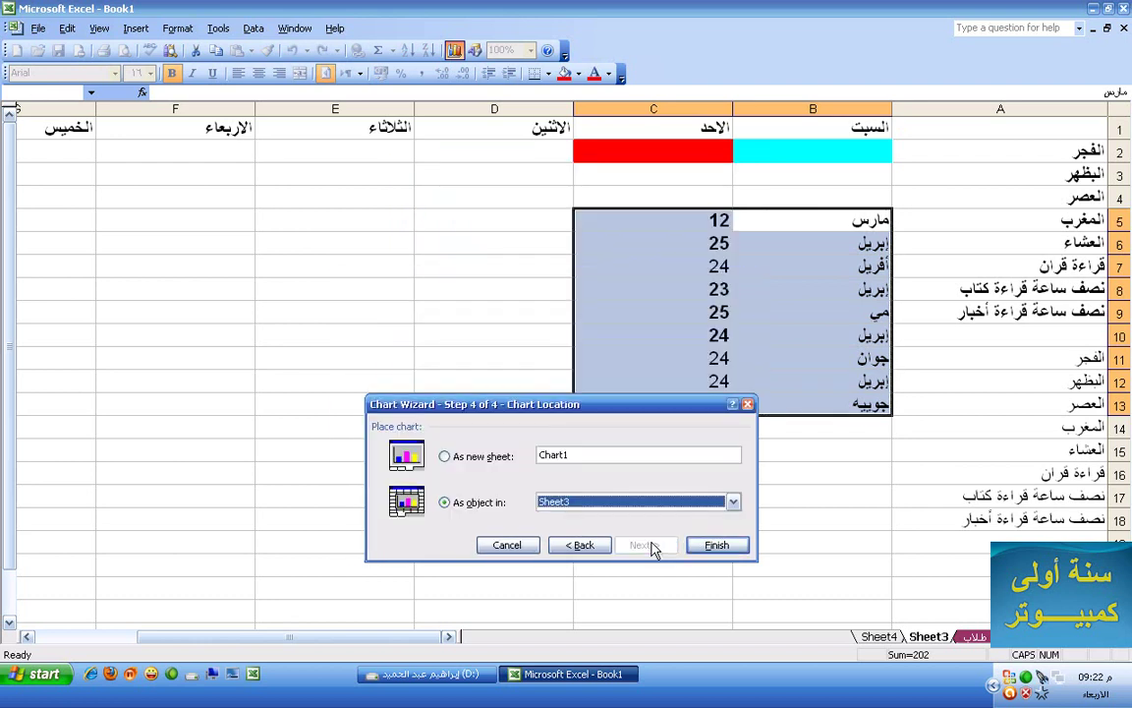
{"action": "left_click", "coordinate": [709, 545]}
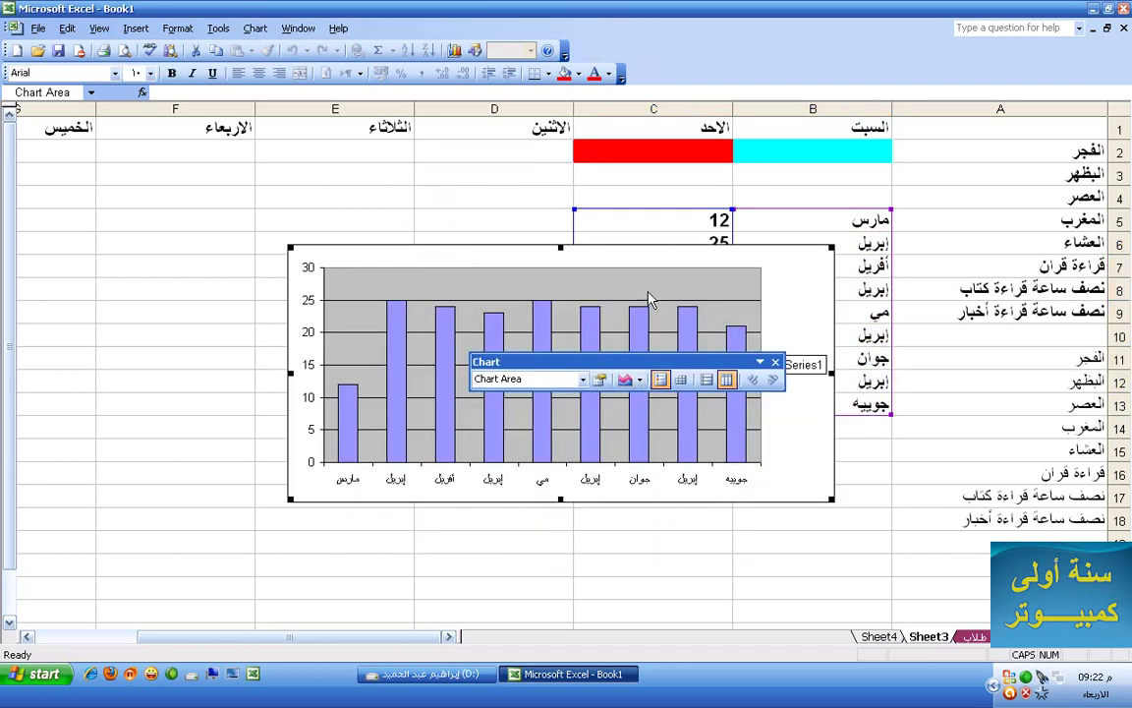
{"action": "left_click_drag", "start_coordinate": [659, 277], "coordinate": [506, 267]}
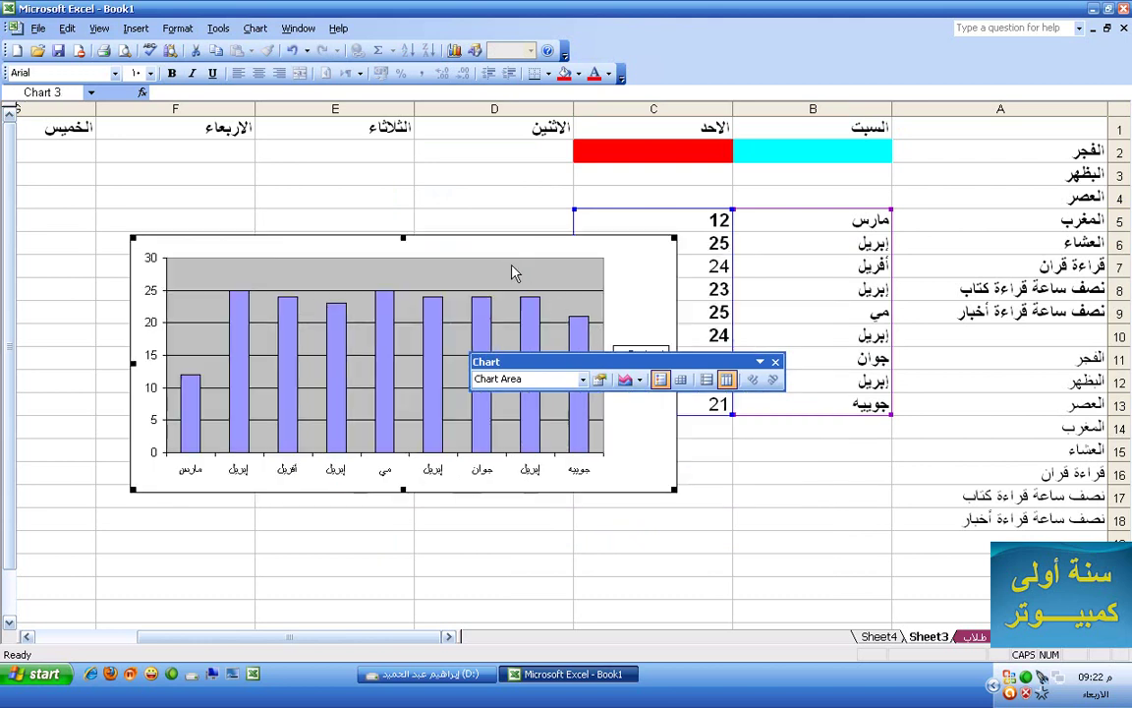
Move the column chart beside the data so it no longer covers the values, and close the floating Chart toolbar.
{"action": "left_click", "coordinate": [509, 259]}
{"action": "left_click_drag", "start_coordinate": [372, 246], "coordinate": [289, 207]}
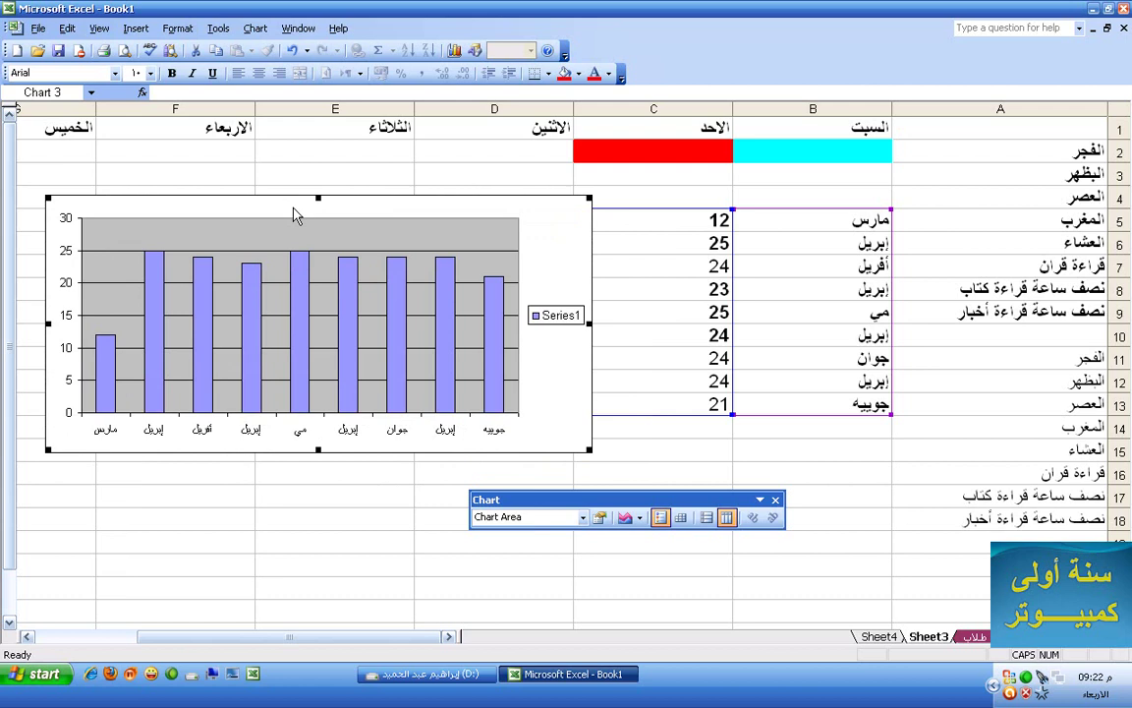
{"action": "left_click", "coordinate": [774, 501]}
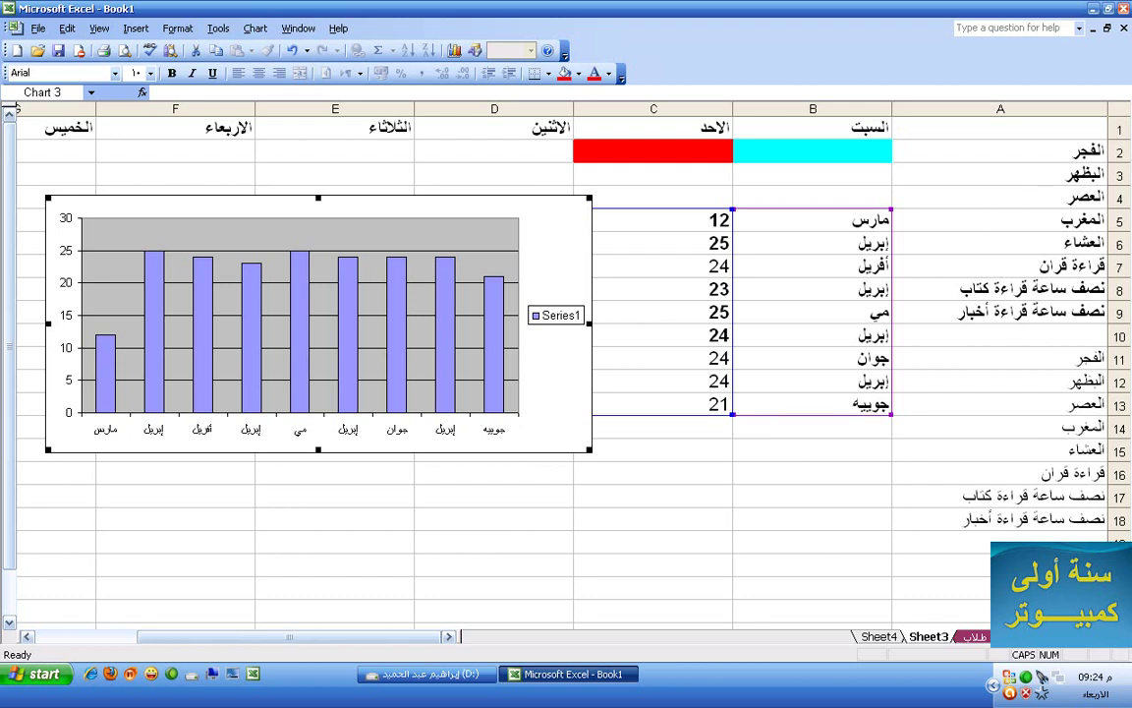
Close Book1 and exit Excel without saving the changes.
{"action": "right_click", "coordinate": [629, 674]}
{"action": "left_click", "coordinate": [649, 671]}
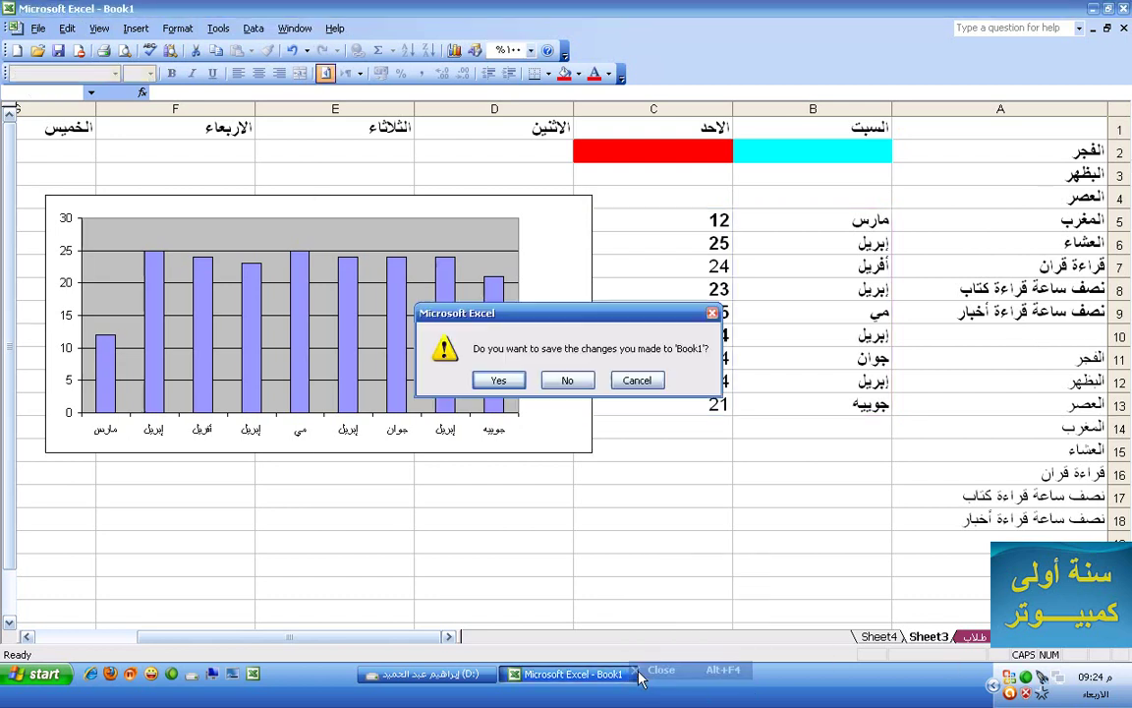
{"action": "left_click", "coordinate": [568, 379]}
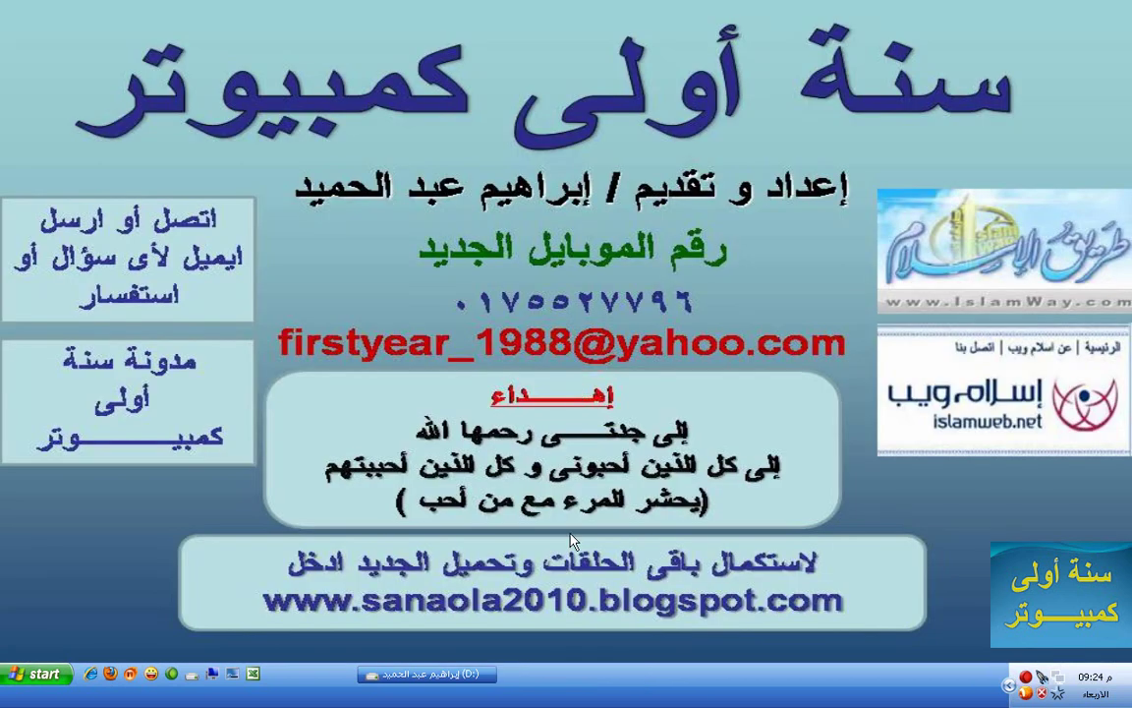
Relaunch Excel with a blank workbook, declining to open the unrecognized file, and close the D: drive folder window.
{"action": "left_click", "coordinate": [253, 674]}
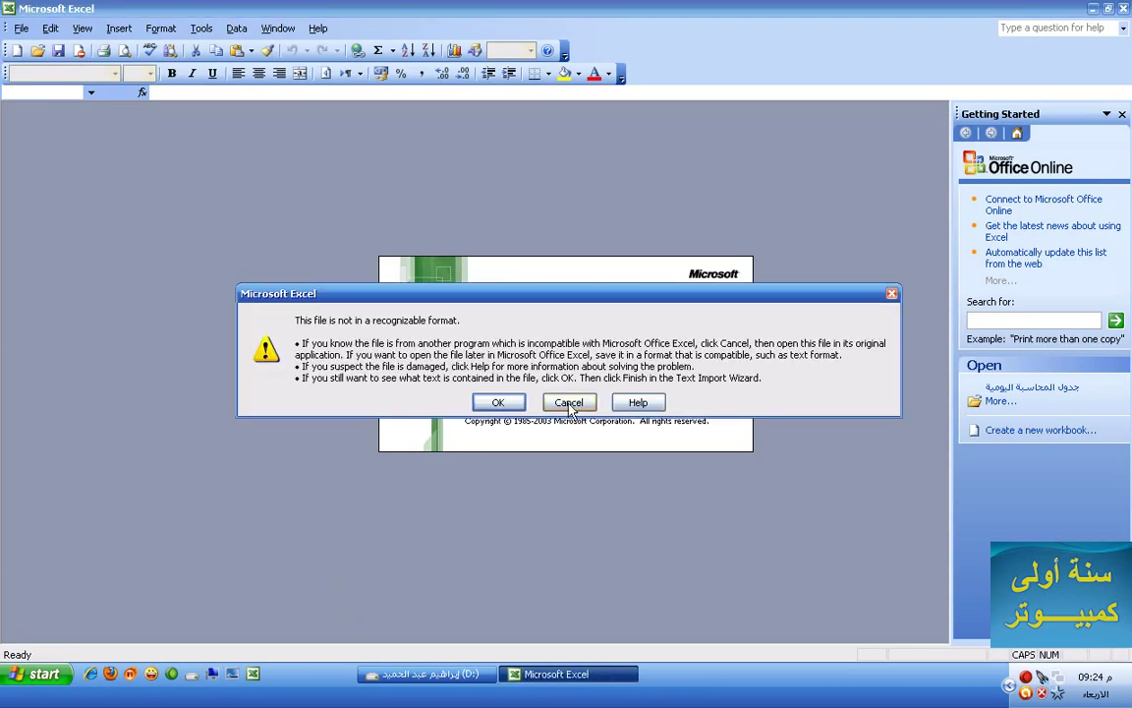
{"action": "left_click", "coordinate": [568, 403]}
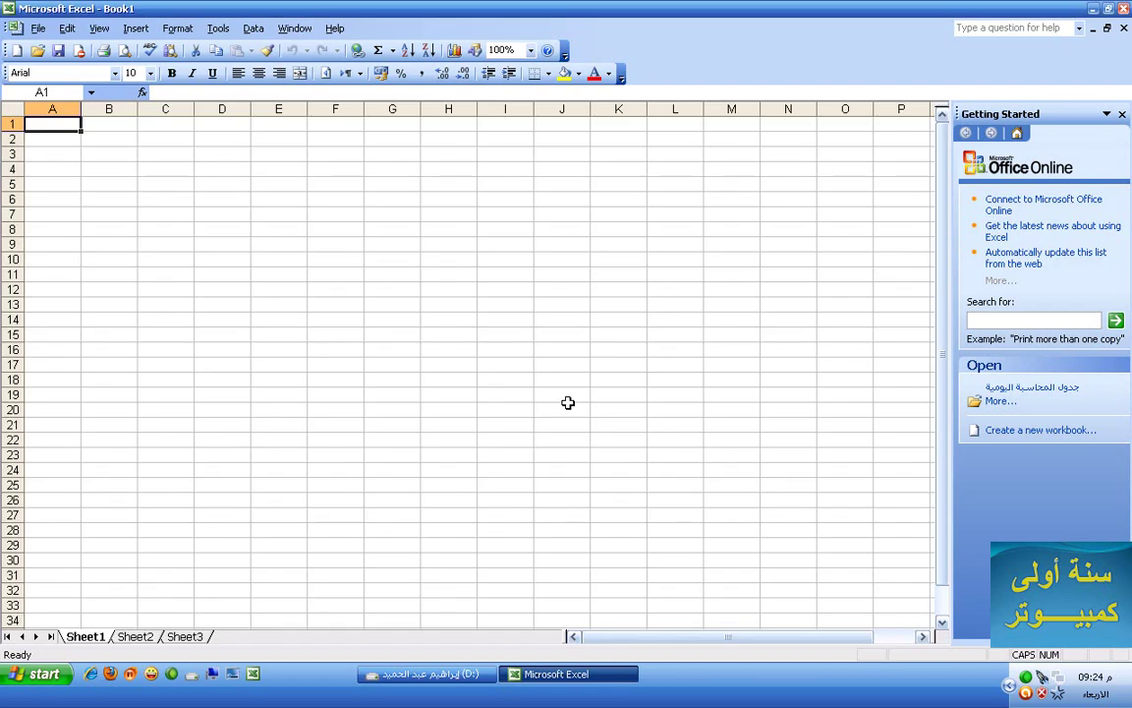
{"action": "right_click", "coordinate": [467, 673]}
{"action": "left_click", "coordinate": [475, 661]}
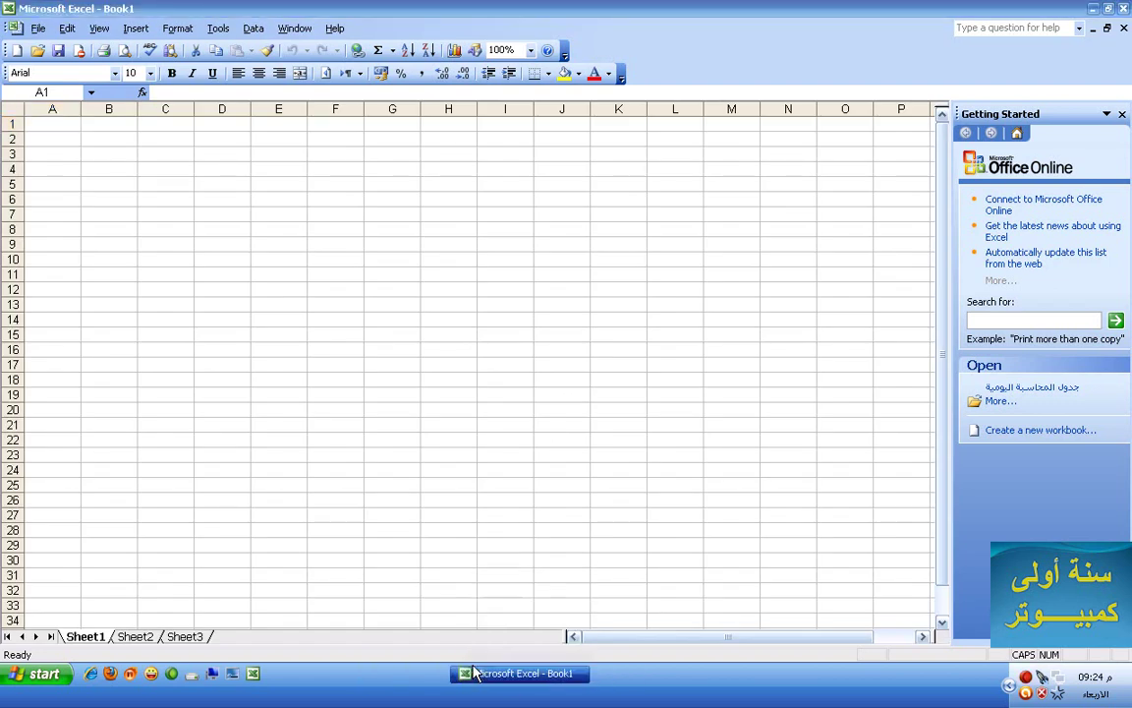
{"action": "left_click", "coordinate": [463, 675]}
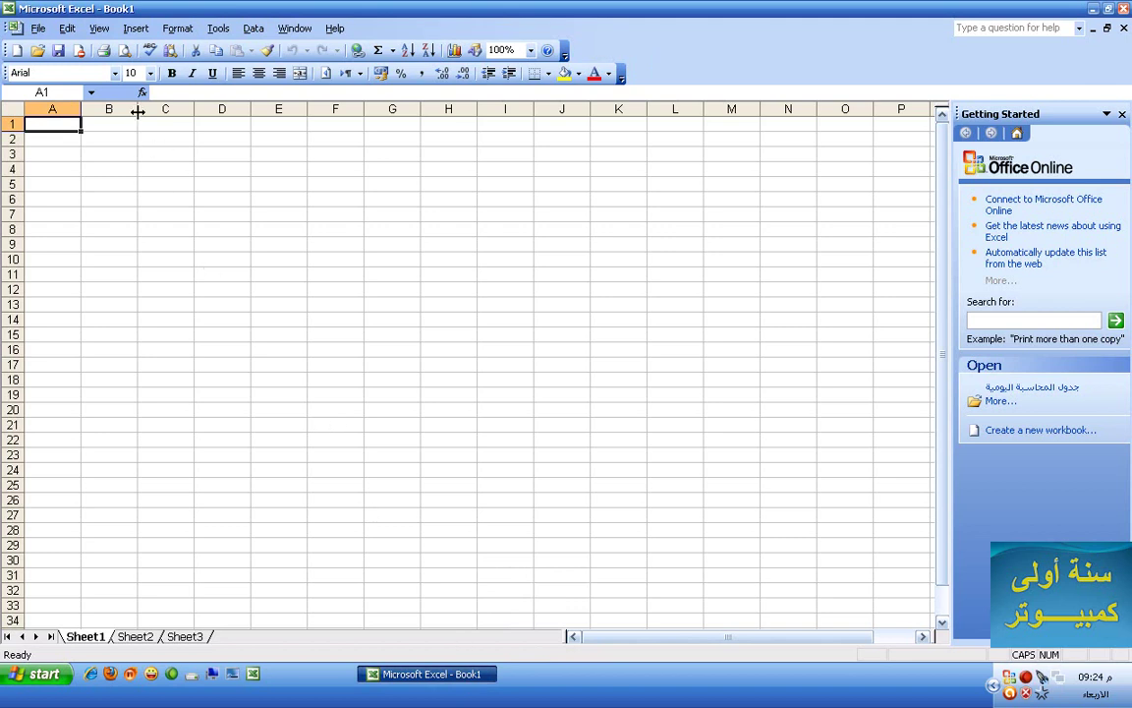
{"action": "left_click", "coordinate": [134, 30]}
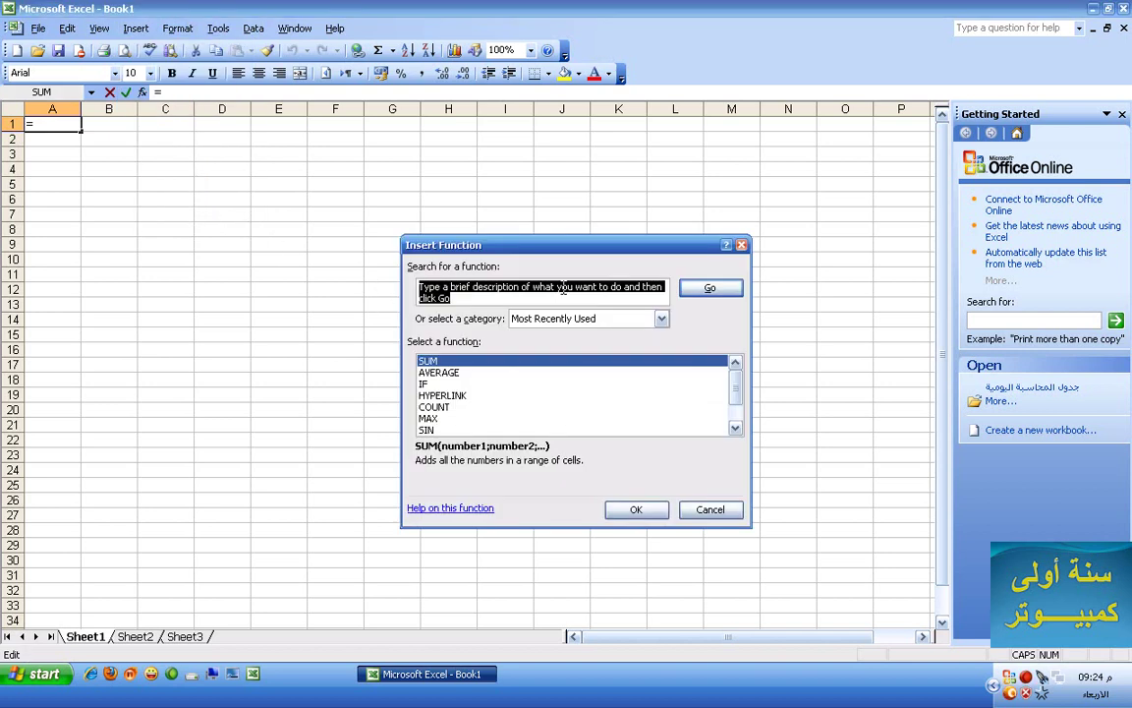
{"action": "left_click_drag", "start_coordinate": [549, 257], "coordinate": [416, 174]}
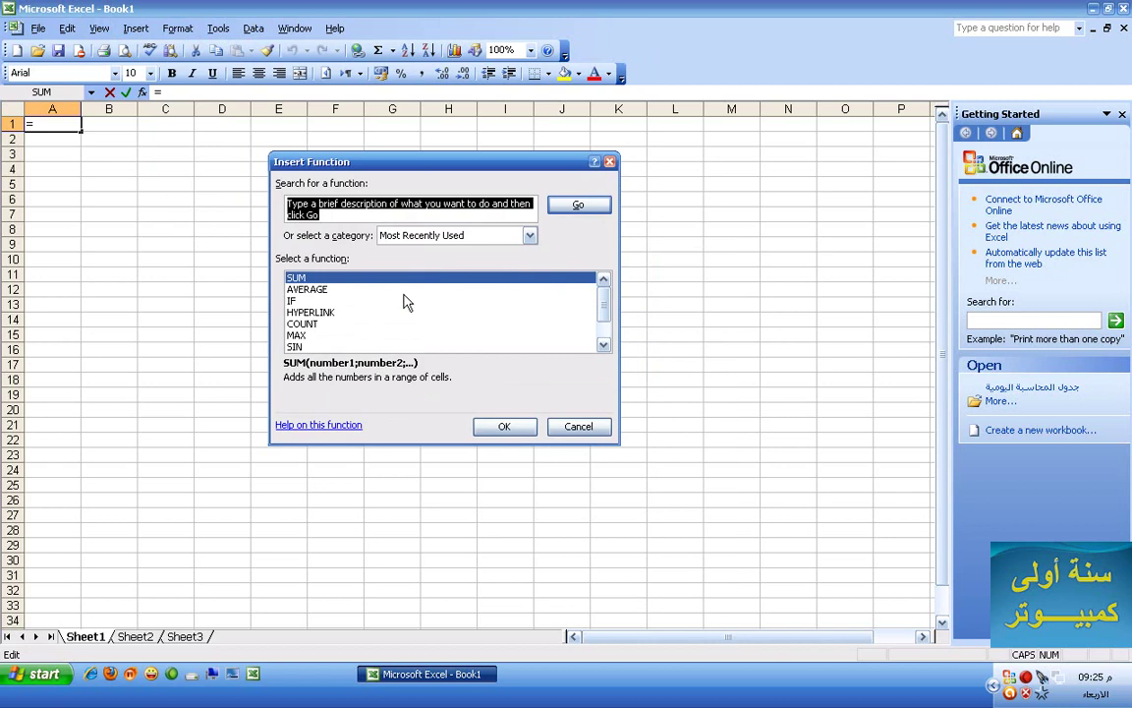
{"action": "key", "text": "Tab"}
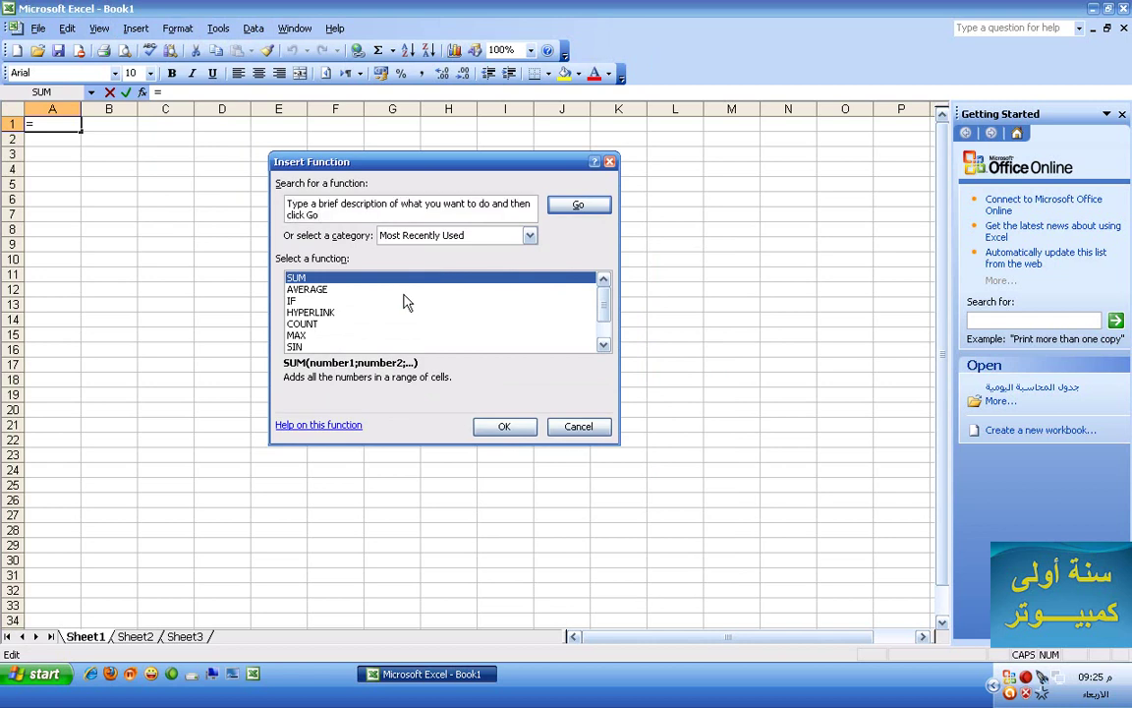
{"action": "left_click", "coordinate": [397, 291]}
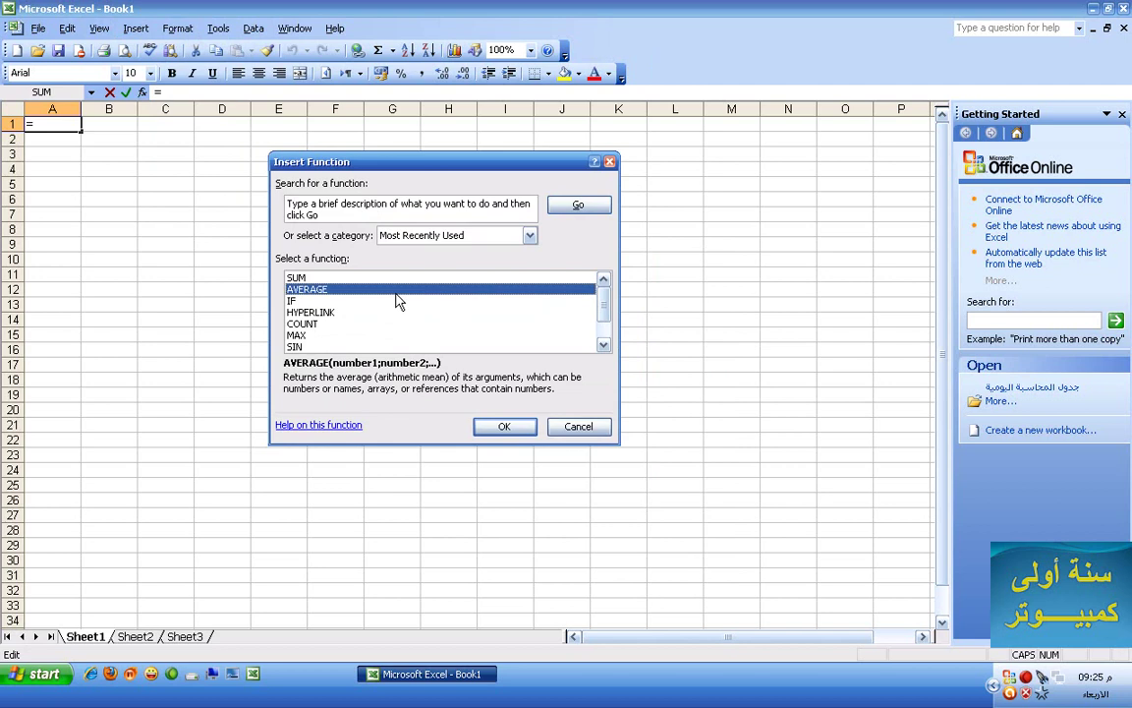
{"action": "left_click", "coordinate": [397, 297]}
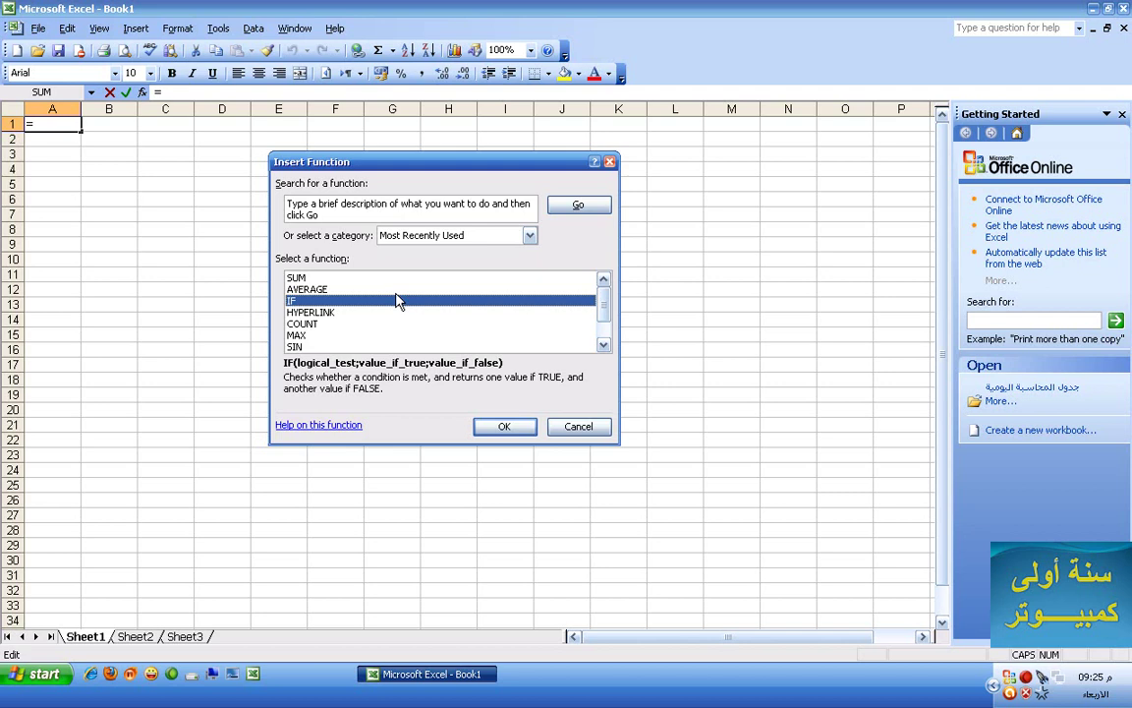
{"action": "left_click", "coordinate": [577, 427]}
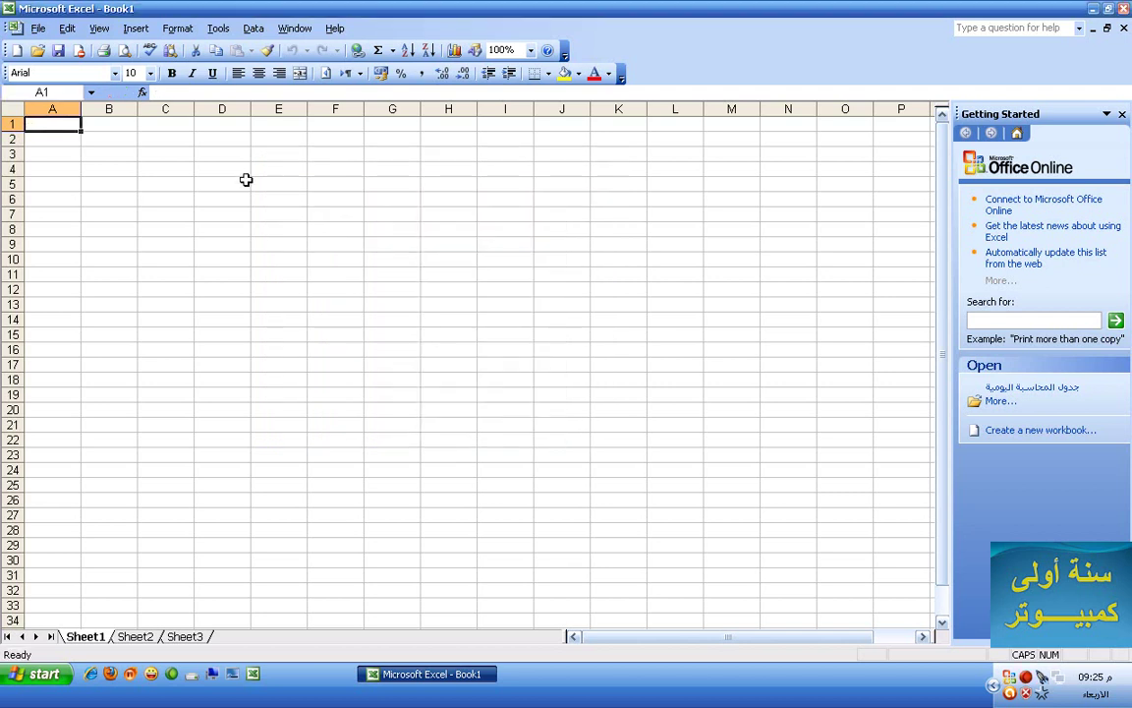
Insert an IF function in D1 with the logical test A1=0.
{"action": "left_click", "coordinate": [227, 130]}
{"action": "left_click", "coordinate": [177, 28]}
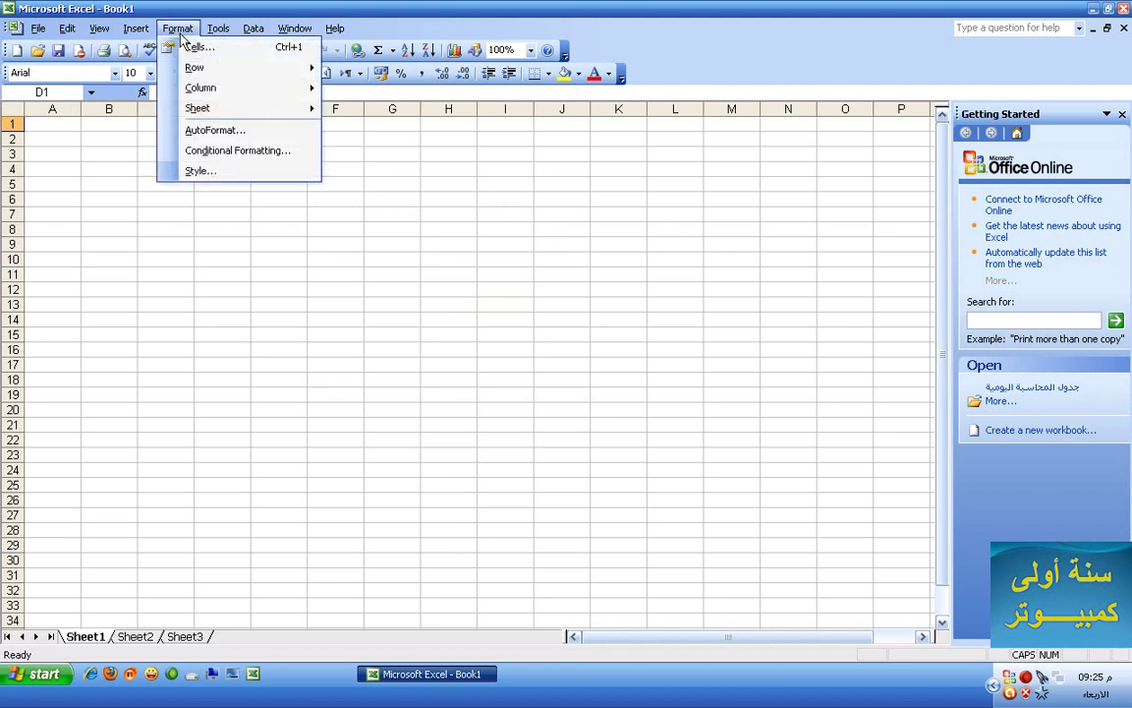
{"action": "mouse_move", "coordinate": [134, 29]}
{"action": "left_click", "coordinate": [164, 127]}
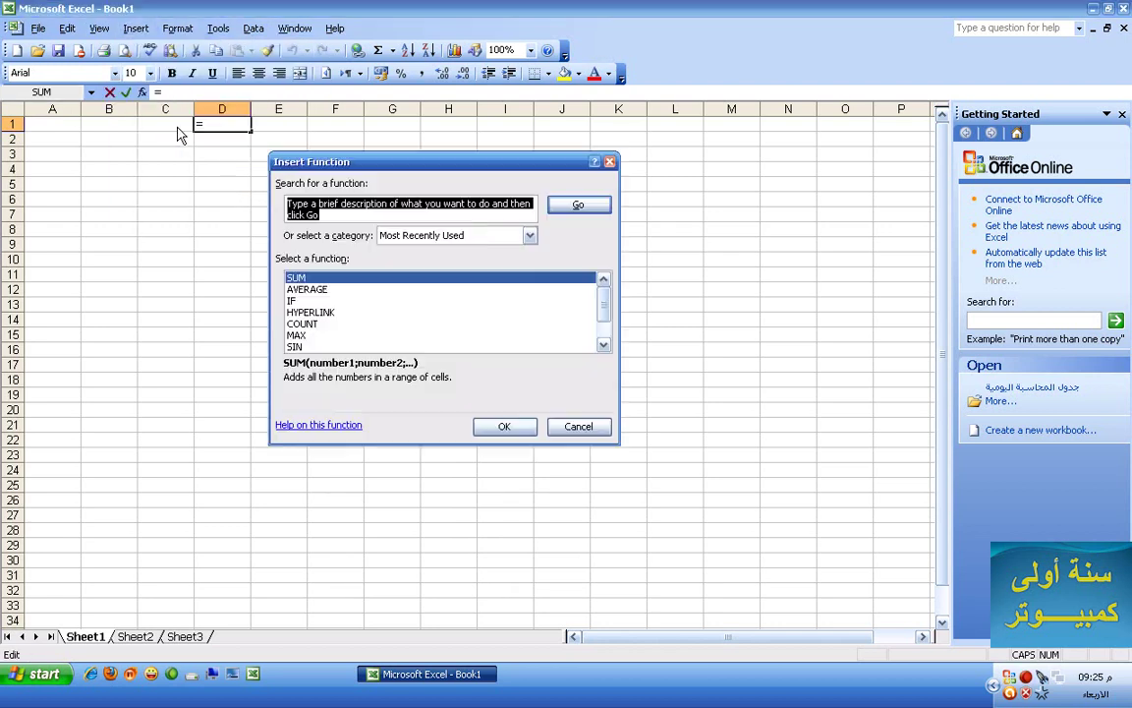
{"action": "left_click", "coordinate": [330, 300]}
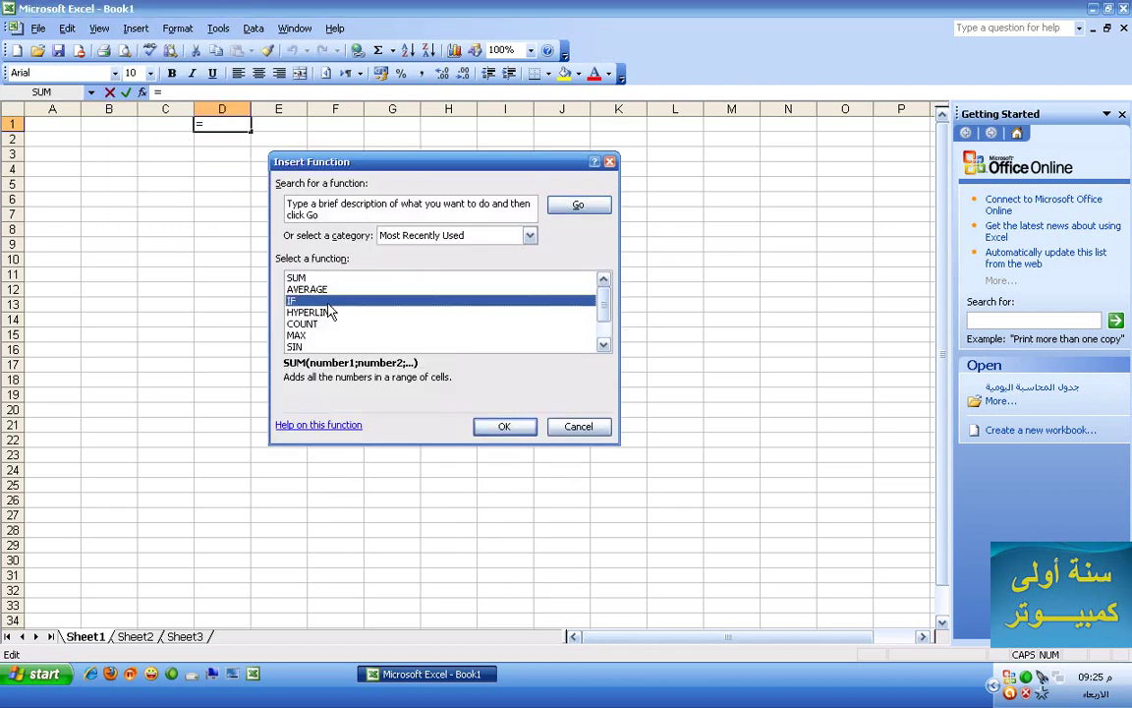
{"action": "left_click", "coordinate": [501, 426]}
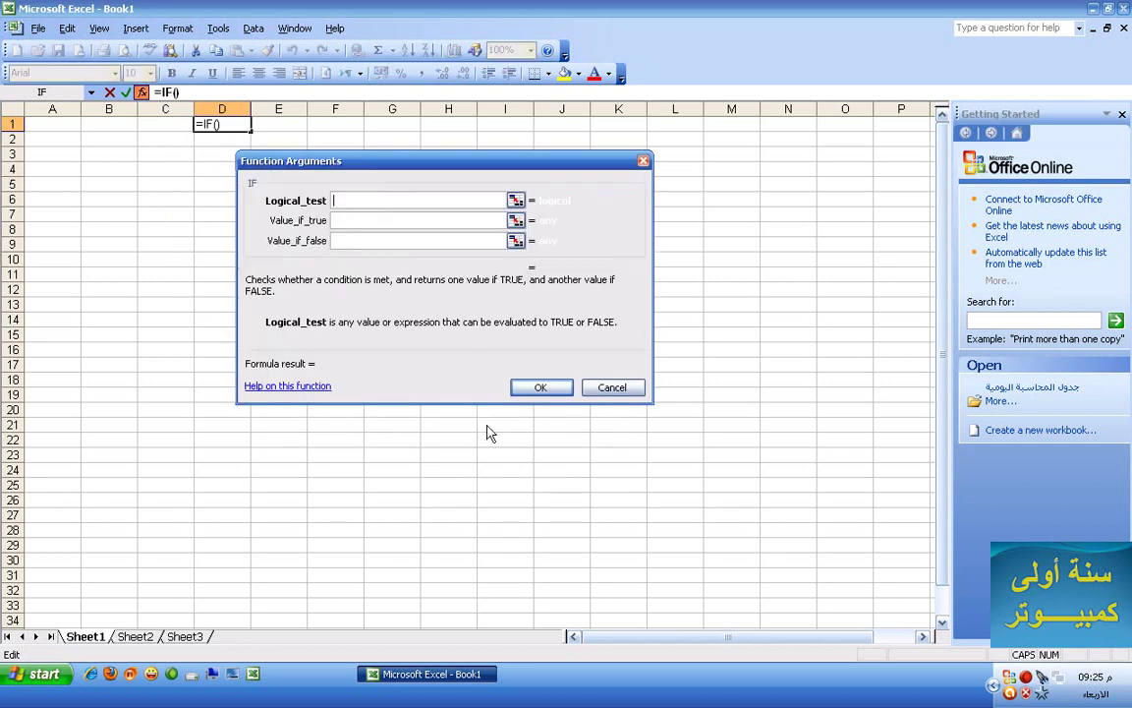
{"action": "left_click", "coordinate": [516, 202]}
{"action": "left_click", "coordinate": [54, 124]}
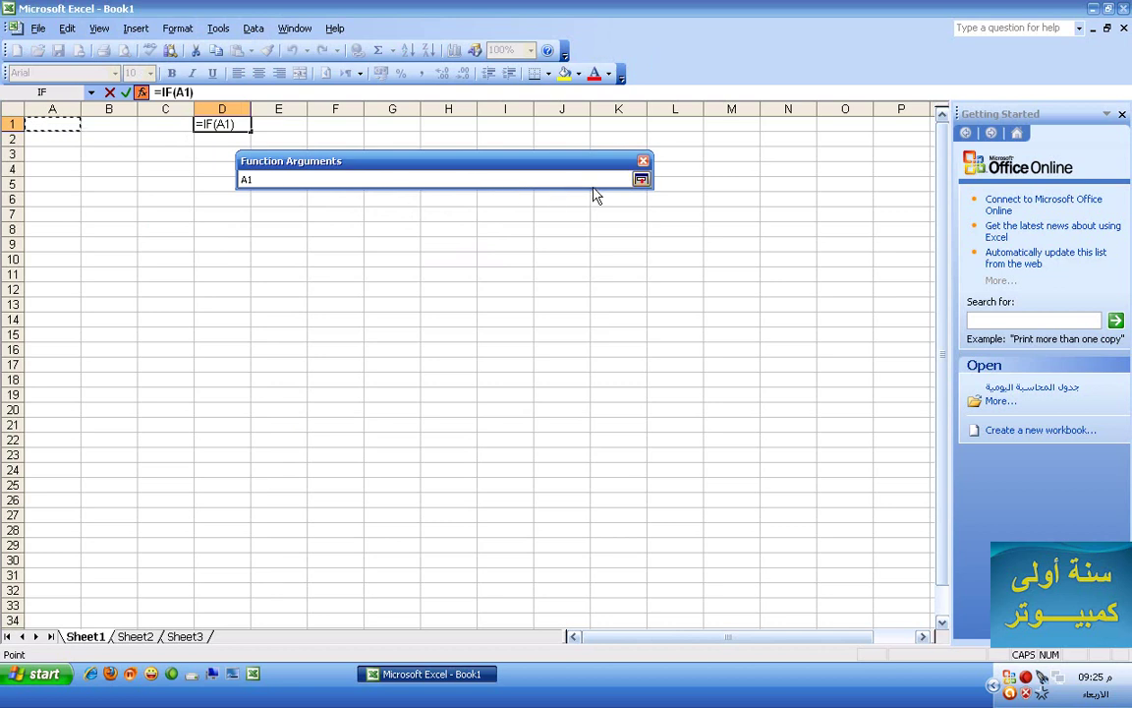
{"action": "type", "text": "=0"}
{"action": "left_click", "coordinate": [641, 181]}
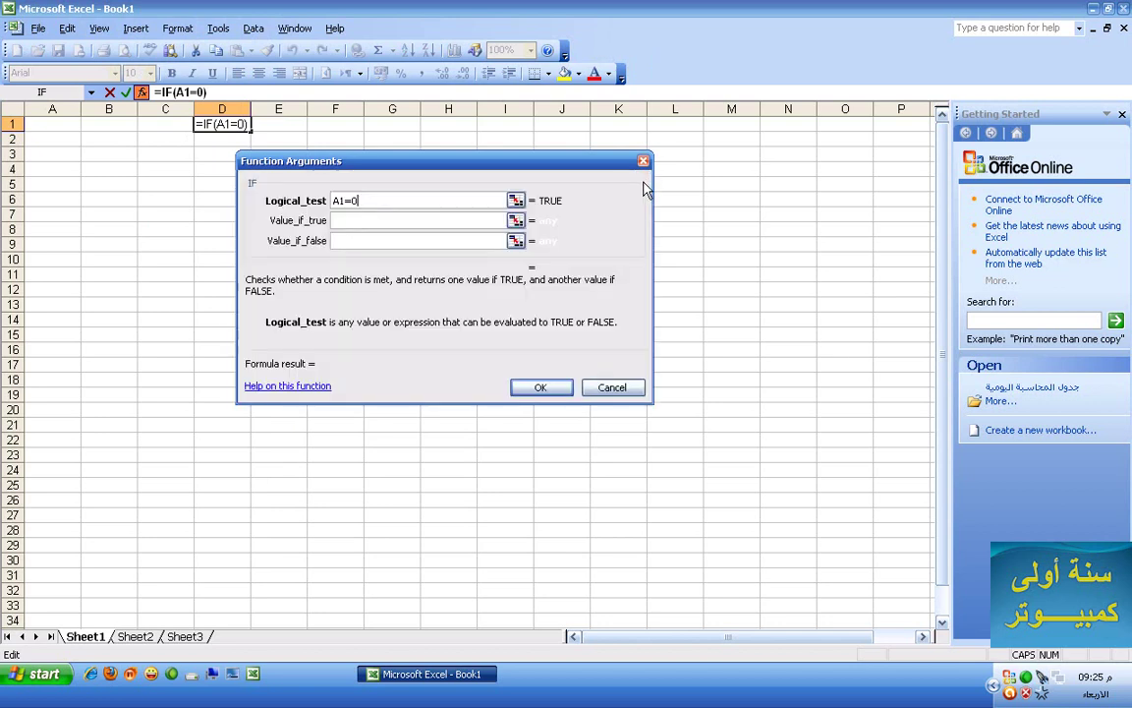
Complete the IF function in D1 with B1+C1 as the value if true and غلط as the value if false.
{"action": "left_click", "coordinate": [445, 220]}
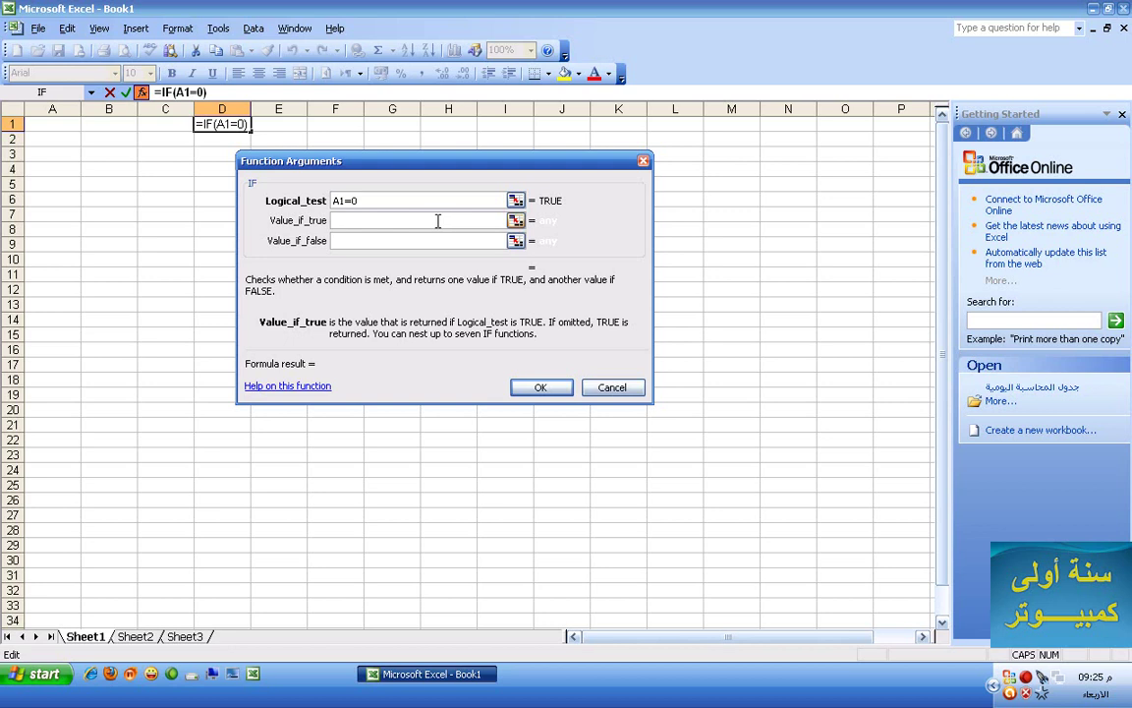
{"action": "left_click", "coordinate": [113, 119]}
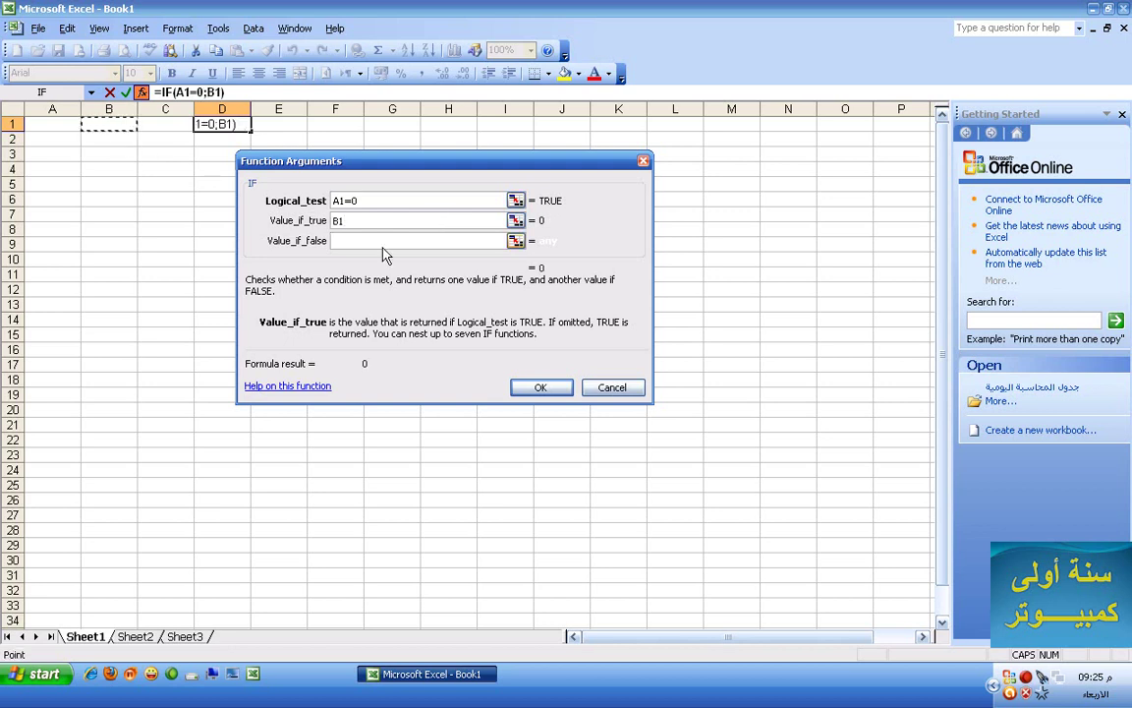
{"action": "type", "text": "+"}
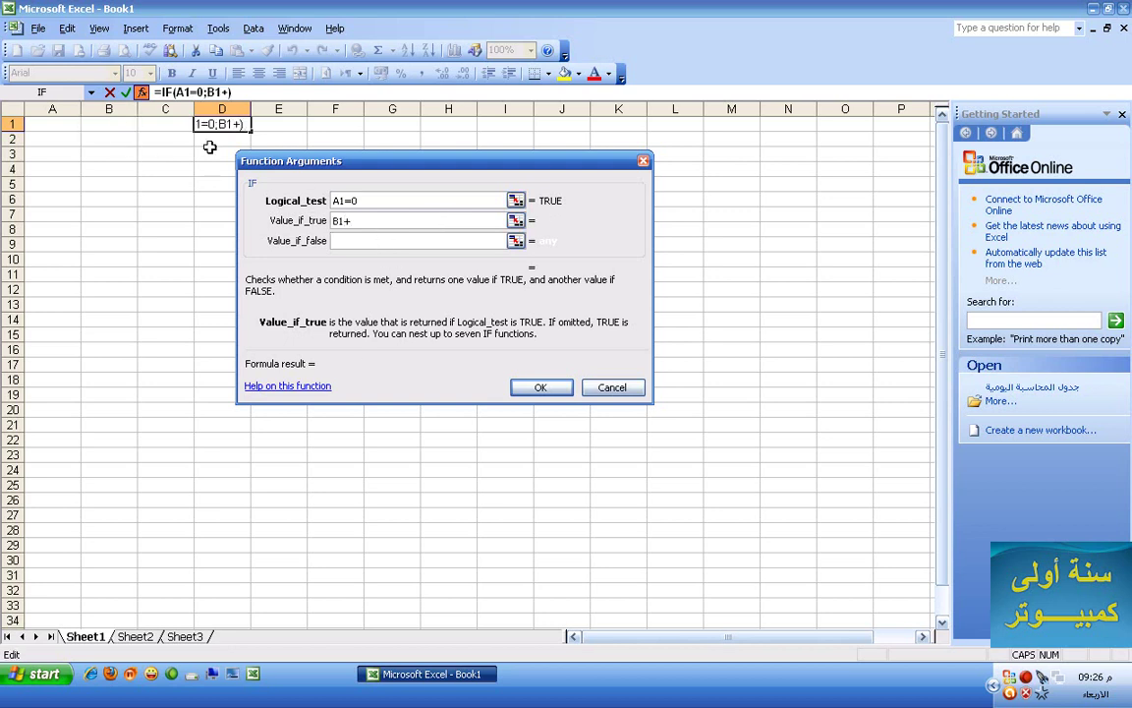
{"action": "left_click", "coordinate": [146, 124]}
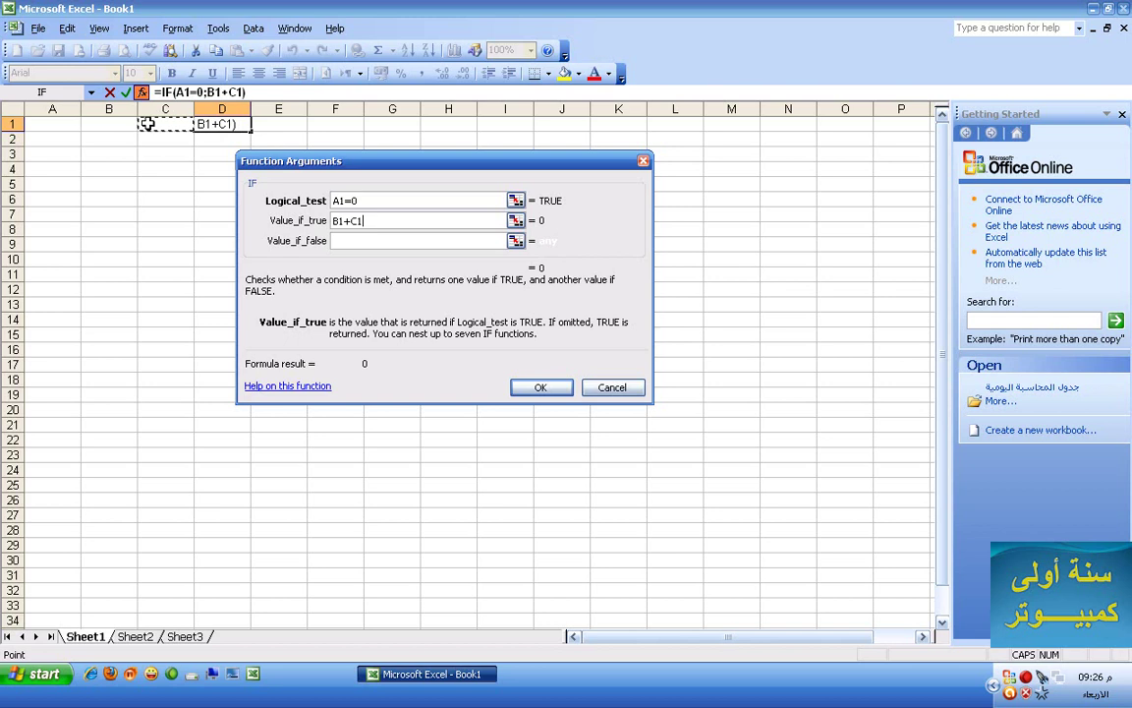
{"action": "left_click", "coordinate": [346, 240]}
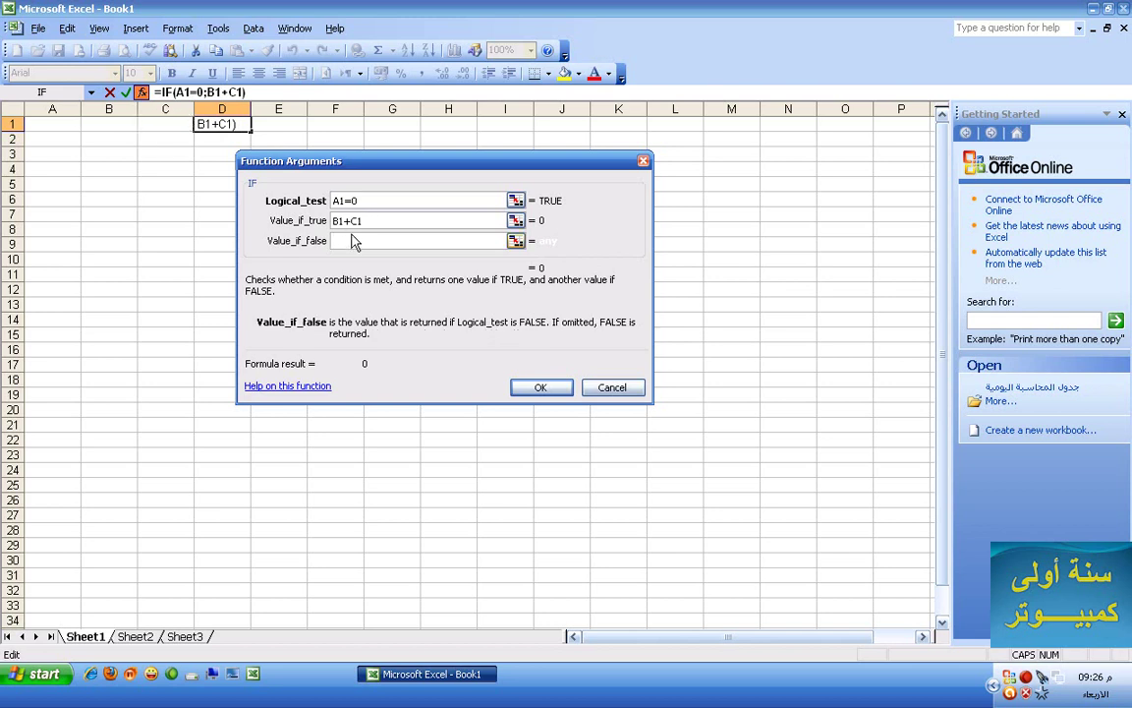
{"action": "type", "text": "غلط"}
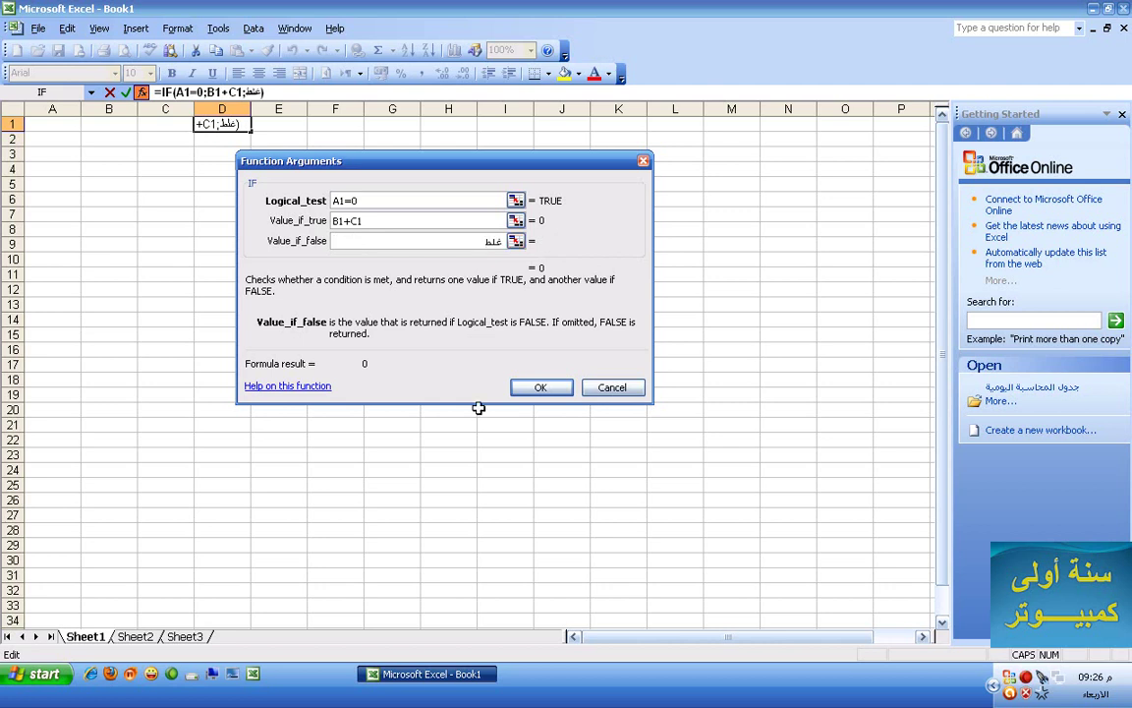
{"action": "left_click", "coordinate": [554, 387]}
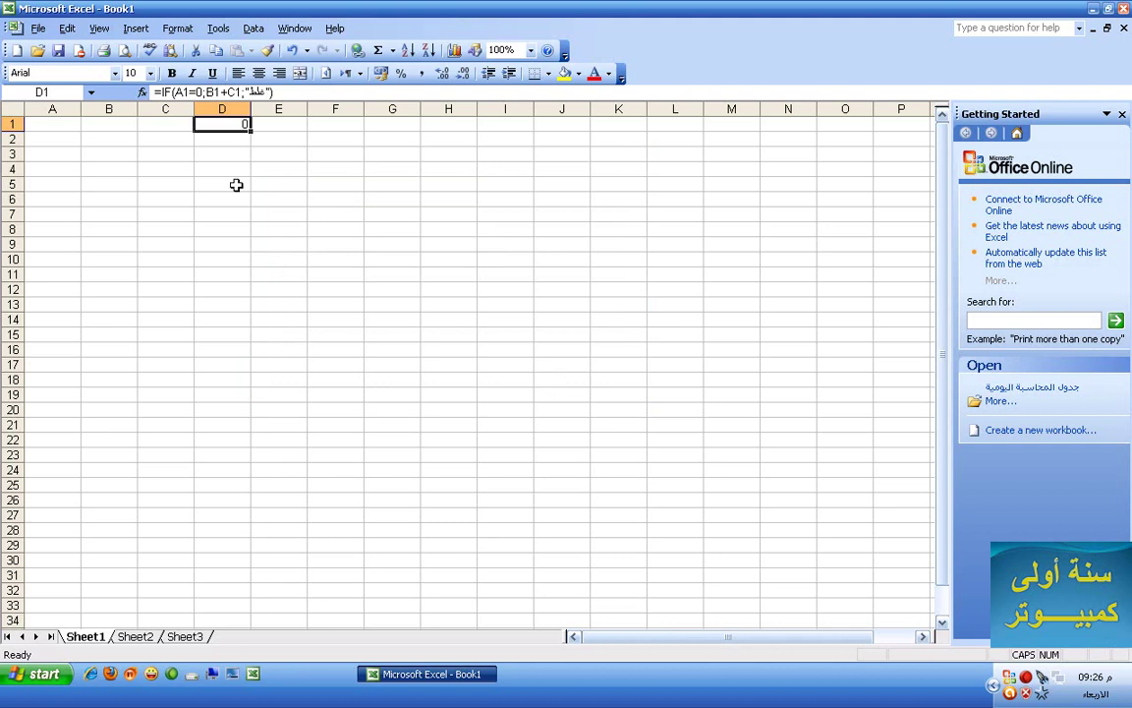
Enter the test values 0 in A1, 1 in B1 and 2 in C1.
{"action": "left_click", "coordinate": [55, 131]}
{"action": "type", "text": "0"}
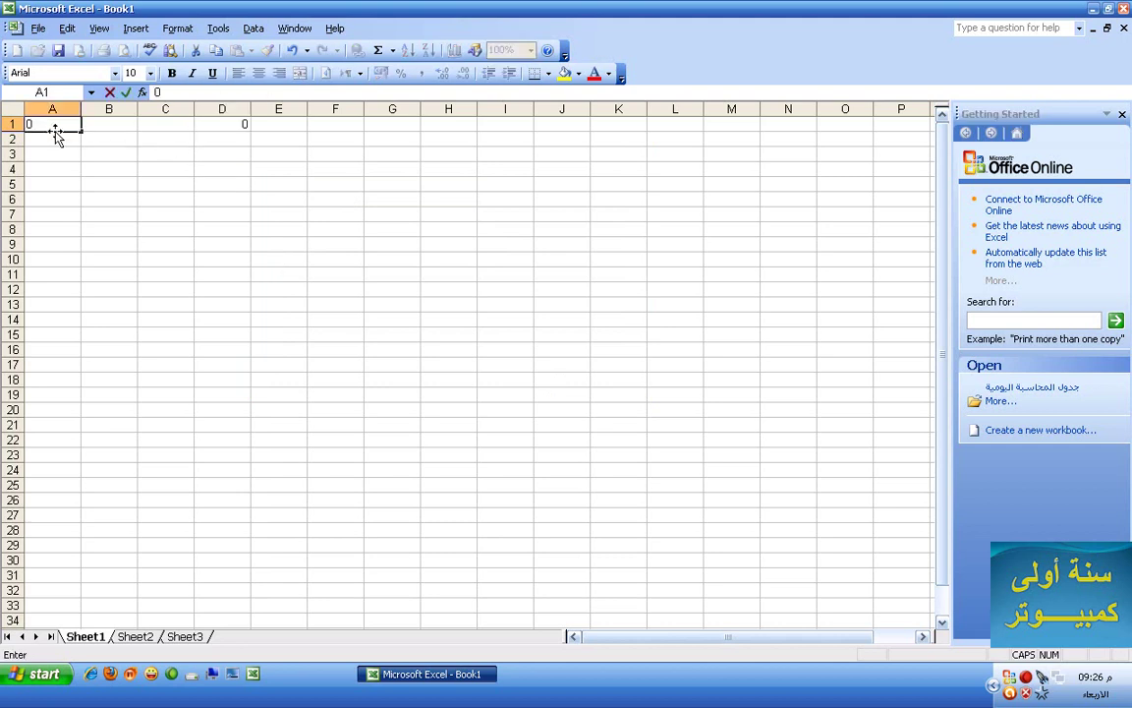
{"action": "left_click", "coordinate": [109, 124]}
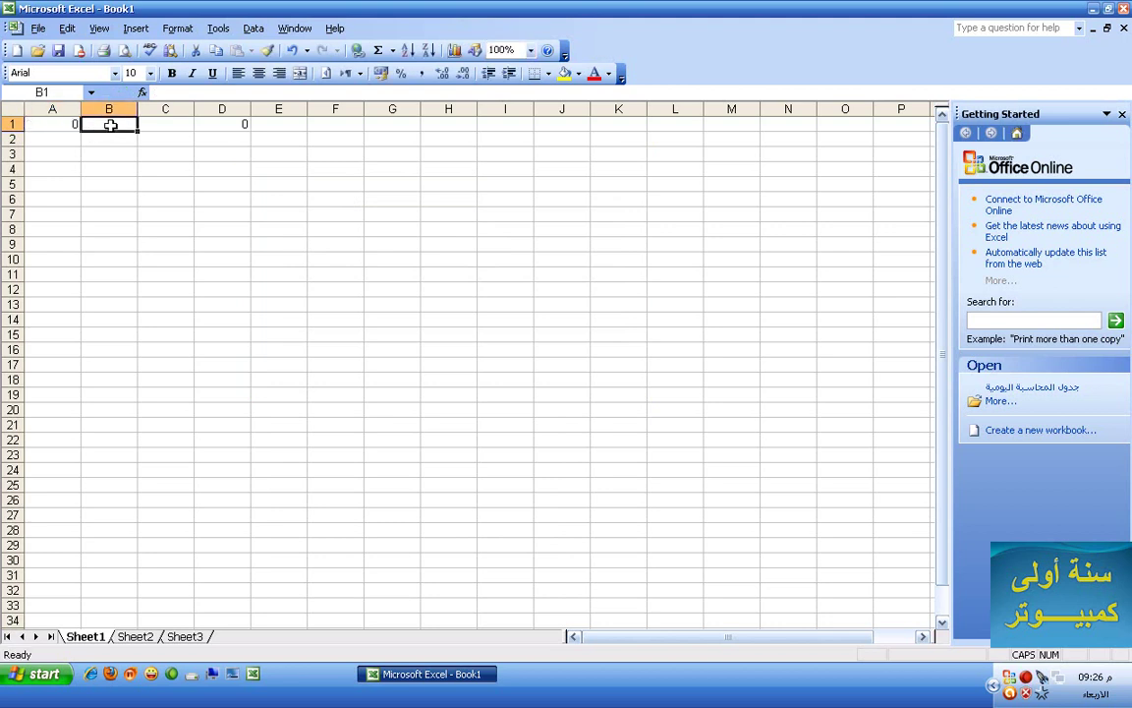
{"action": "type", "text": "1"}
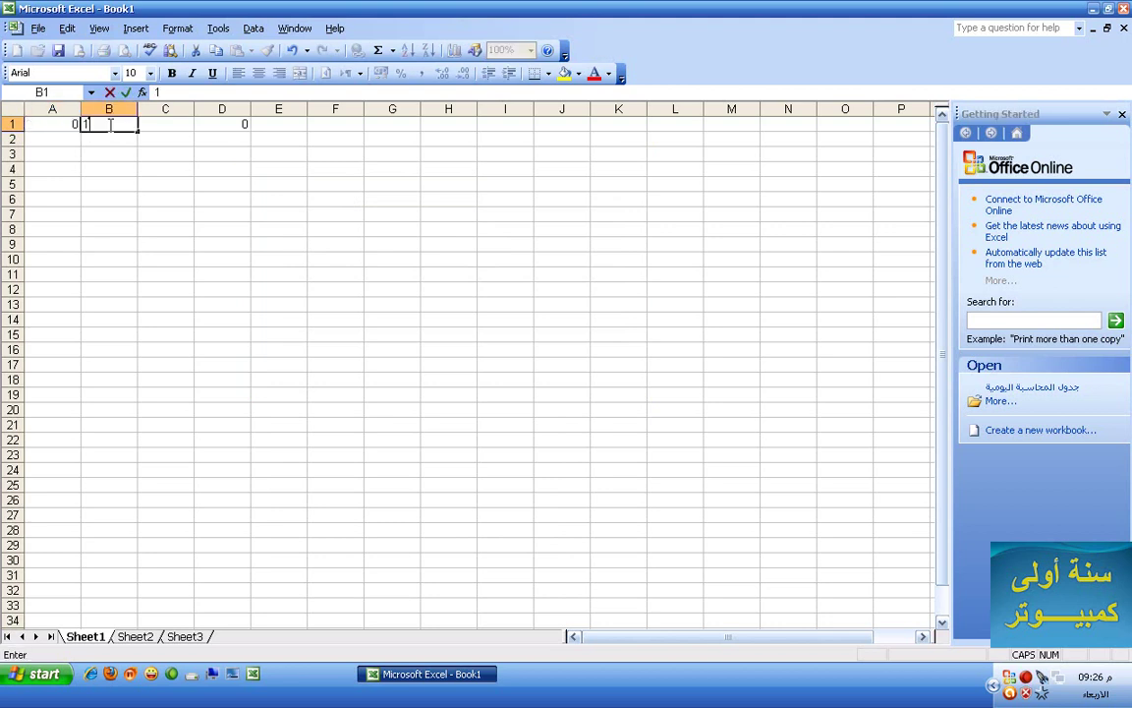
{"action": "left_click", "coordinate": [162, 124]}
{"action": "type", "text": "2"}
{"action": "key", "text": "Return"}
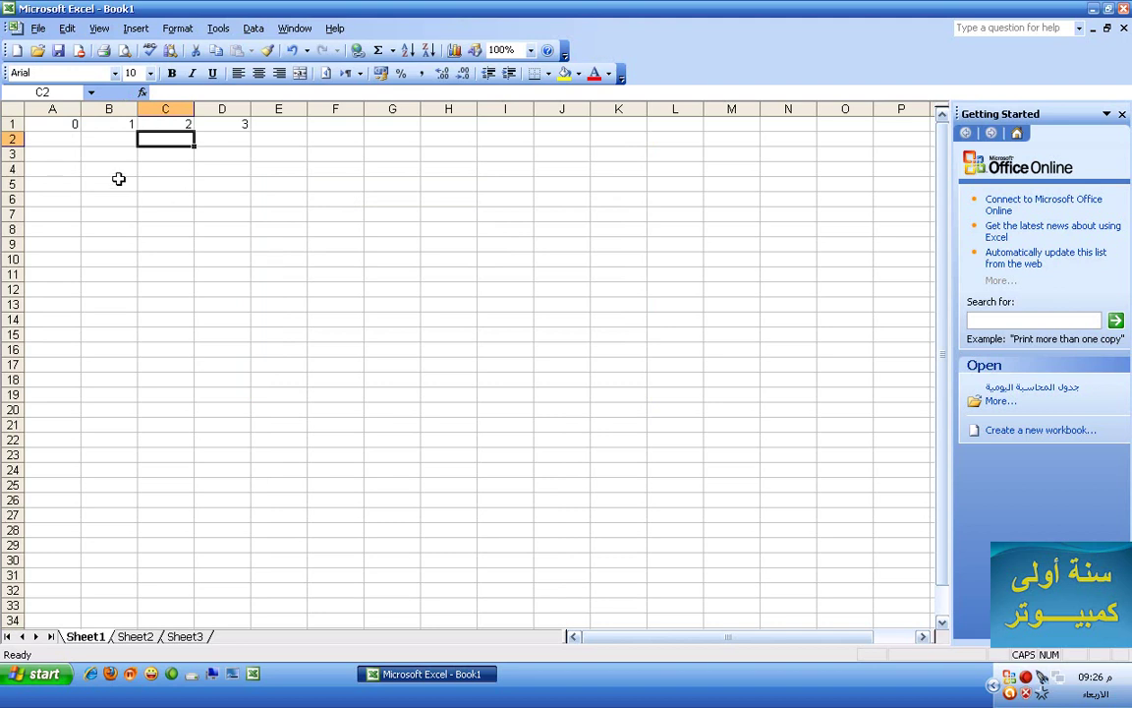
{"action": "left_click", "coordinate": [59, 138]}
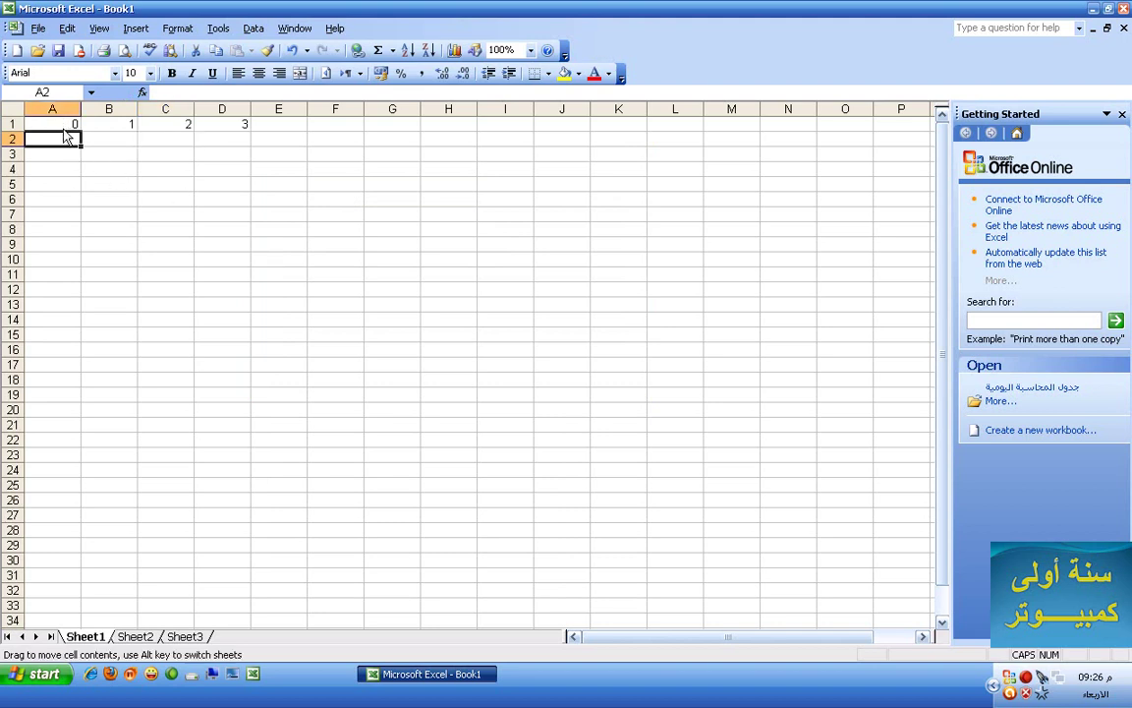
{"action": "left_click", "coordinate": [65, 125]}
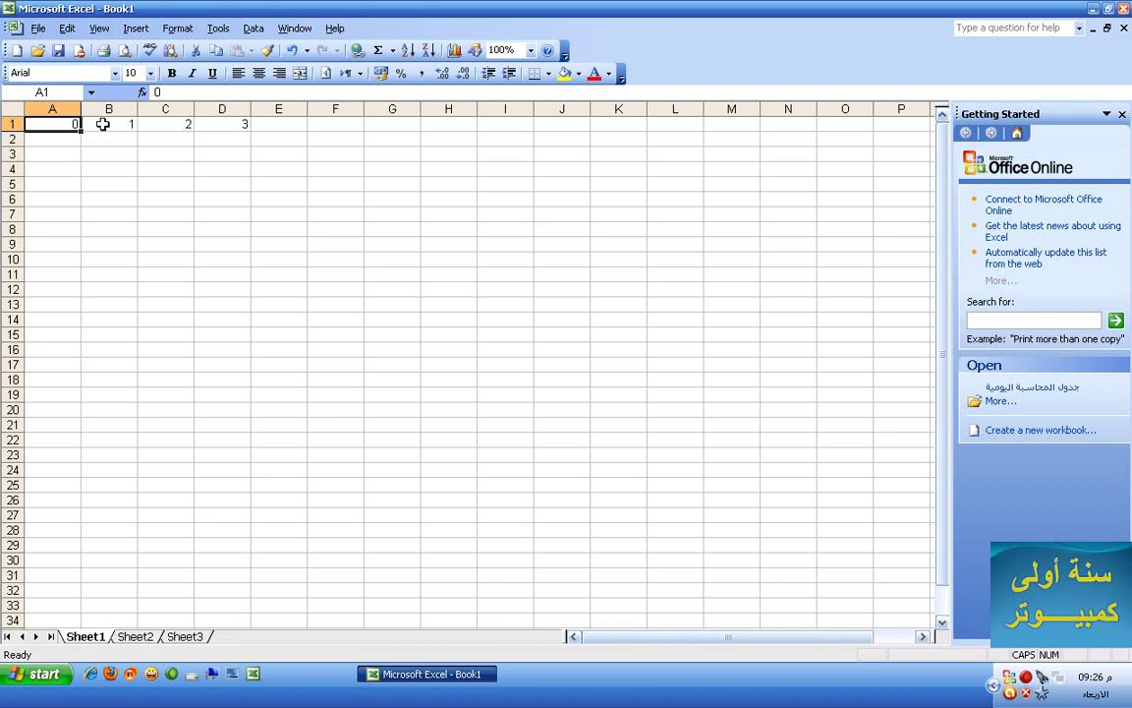
{"action": "left_click", "coordinate": [106, 123]}
{"action": "left_click", "coordinate": [164, 126]}
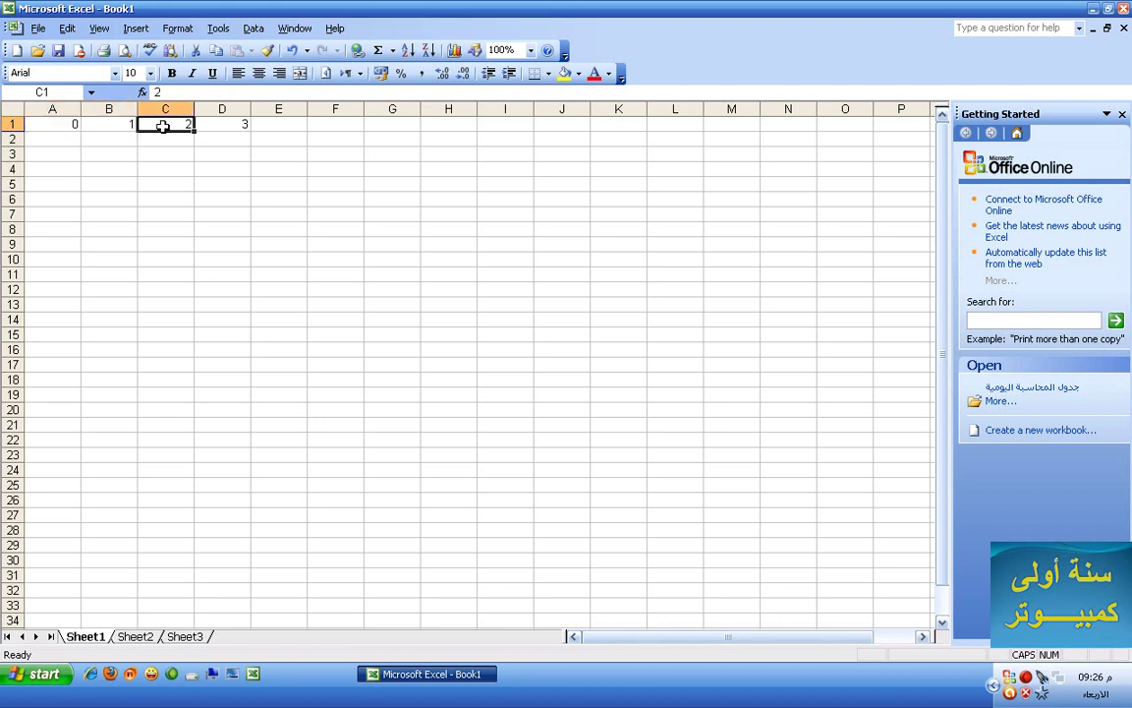
{"action": "left_click", "coordinate": [64, 125]}
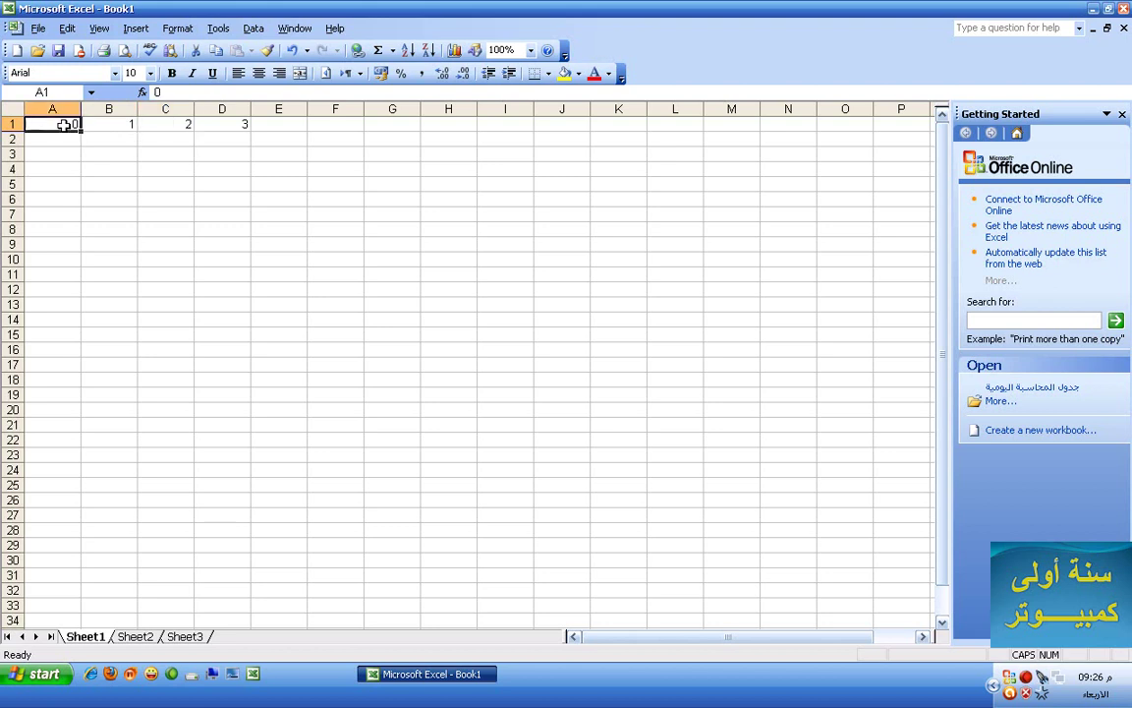
Test the IF function with the value 1 in A1, and clear the contents of A1:E5.
{"action": "type", "text": "1"}
{"action": "key", "text": "Return"}
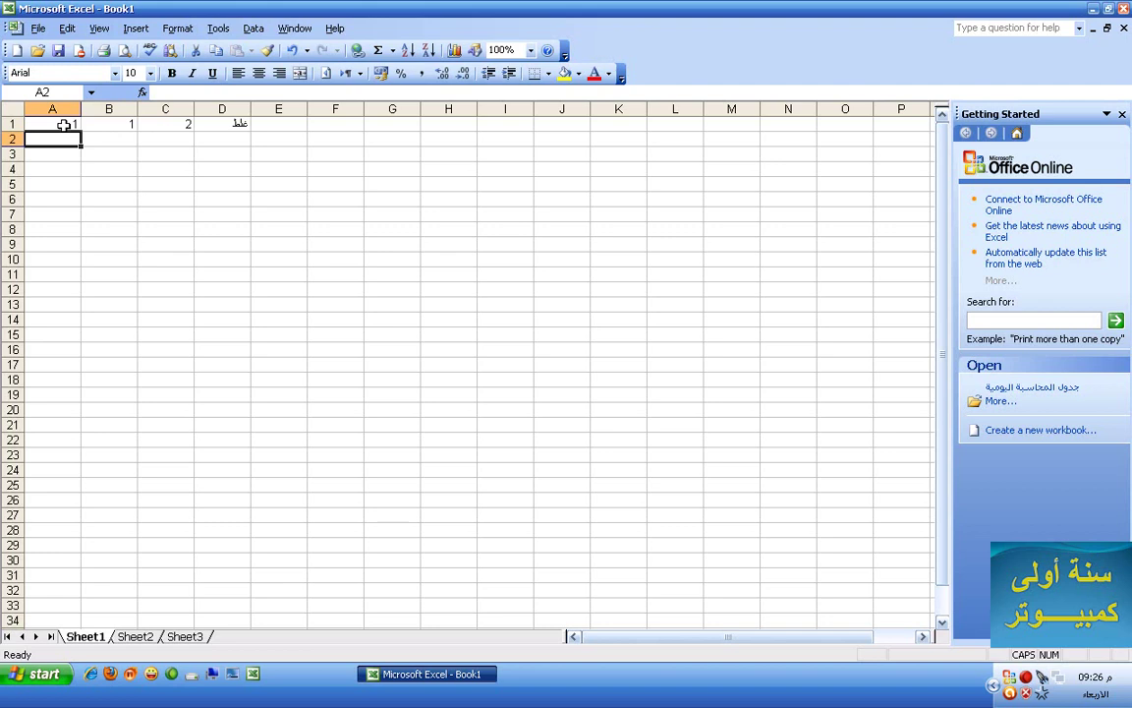
{"action": "left_click_drag", "start_coordinate": [24, 182], "coordinate": [285, 121]}
{"action": "key", "text": "Delete"}
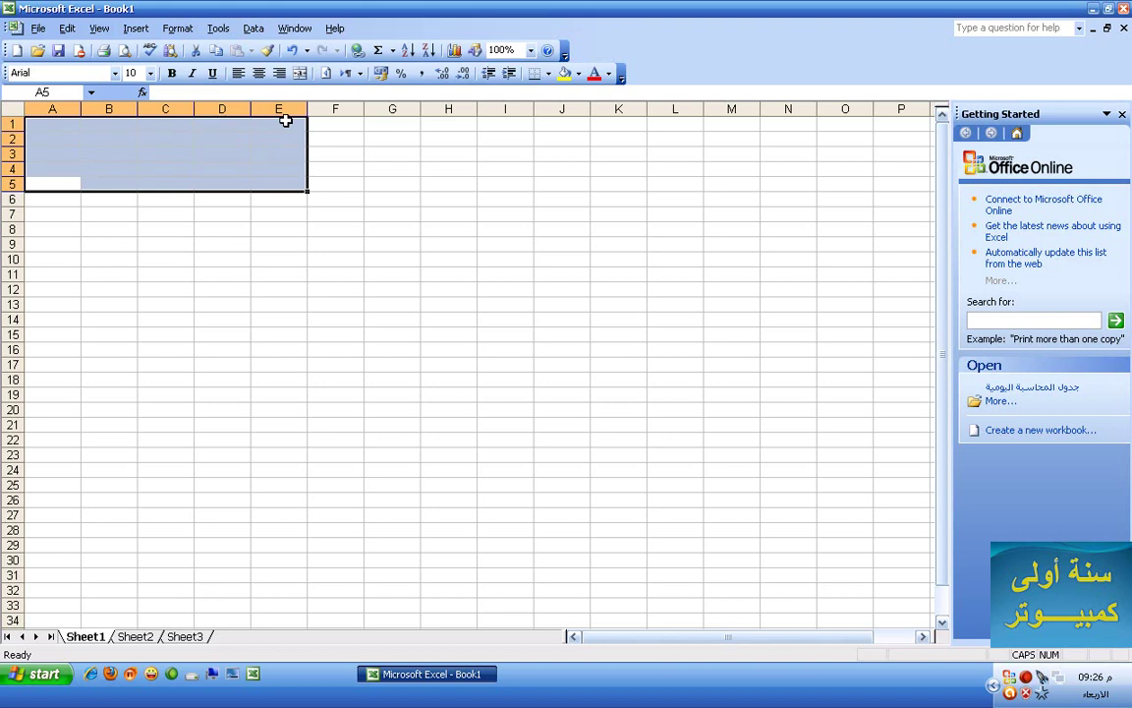
Browse the function list and categories for inserting a function, showing the All category, and close it without inserting anything.
{"action": "left_click", "coordinate": [136, 28]}
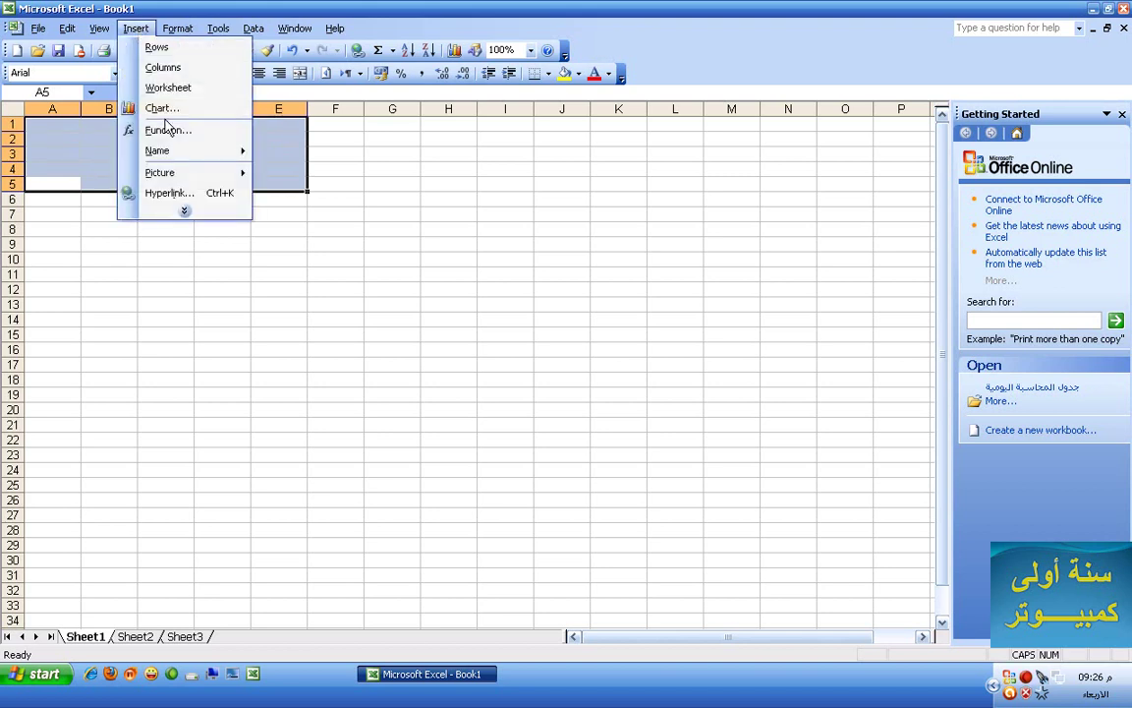
{"action": "left_click", "coordinate": [157, 129]}
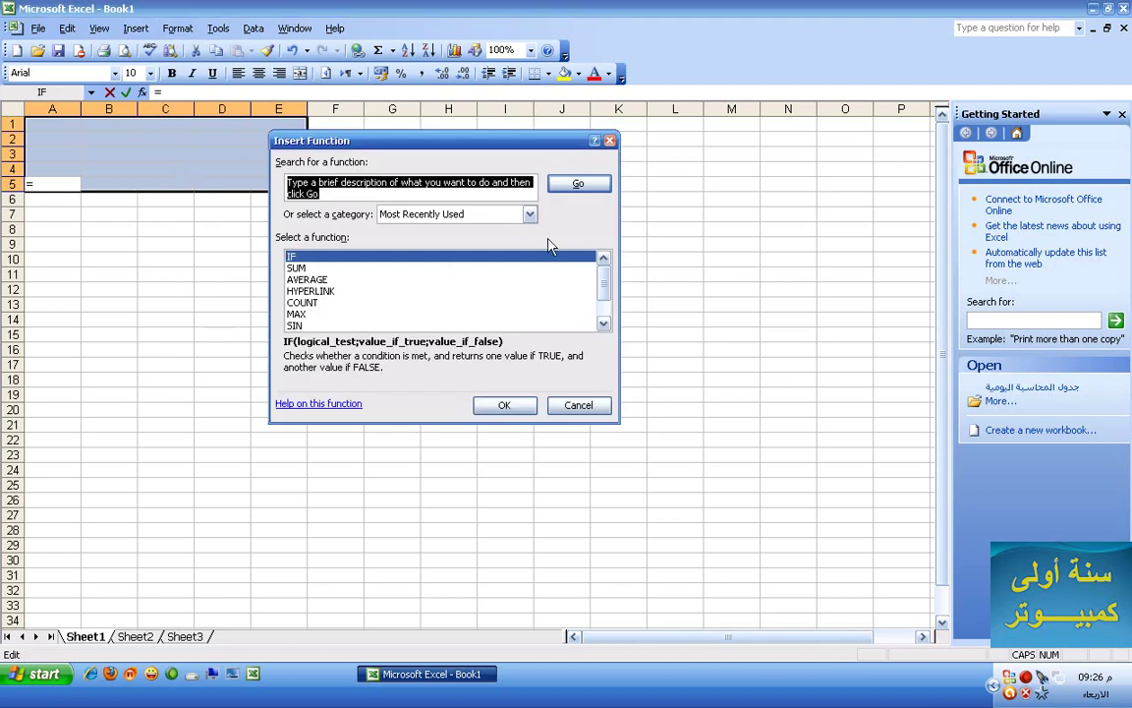
{"action": "left_click_drag", "start_coordinate": [606, 286], "coordinate": [593, 256]}
{"action": "left_click", "coordinate": [472, 214]}
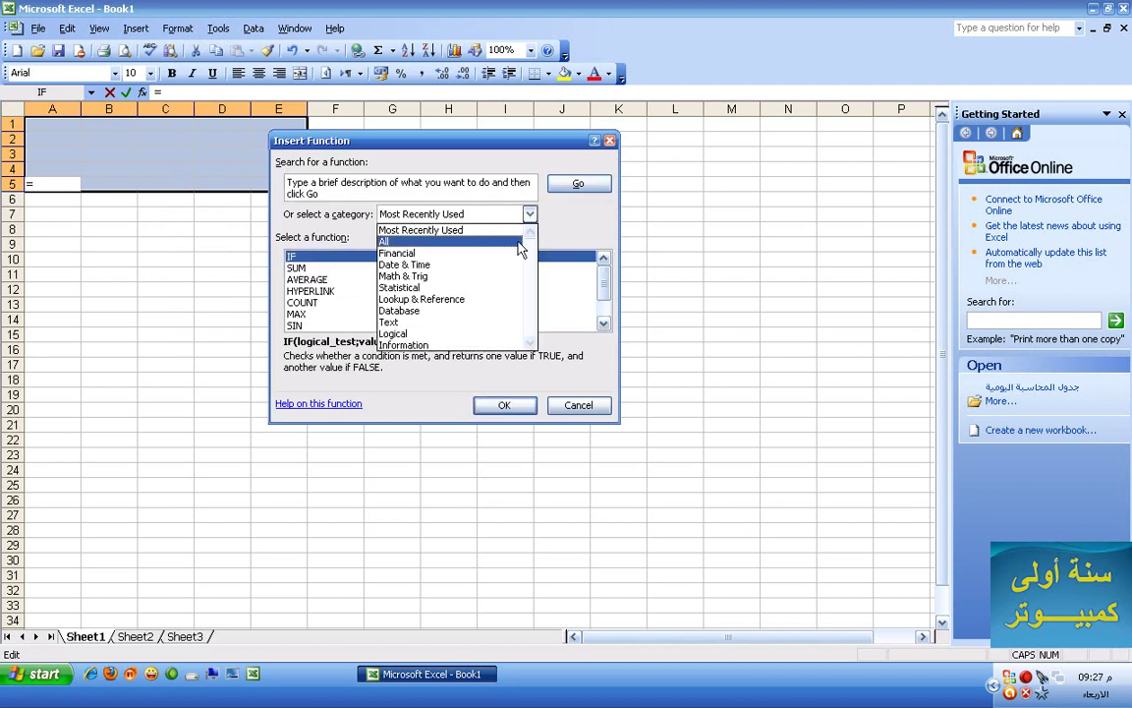
{"action": "left_click", "coordinate": [476, 235]}
{"action": "left_click_drag", "start_coordinate": [604, 267], "coordinate": [544, 236]}
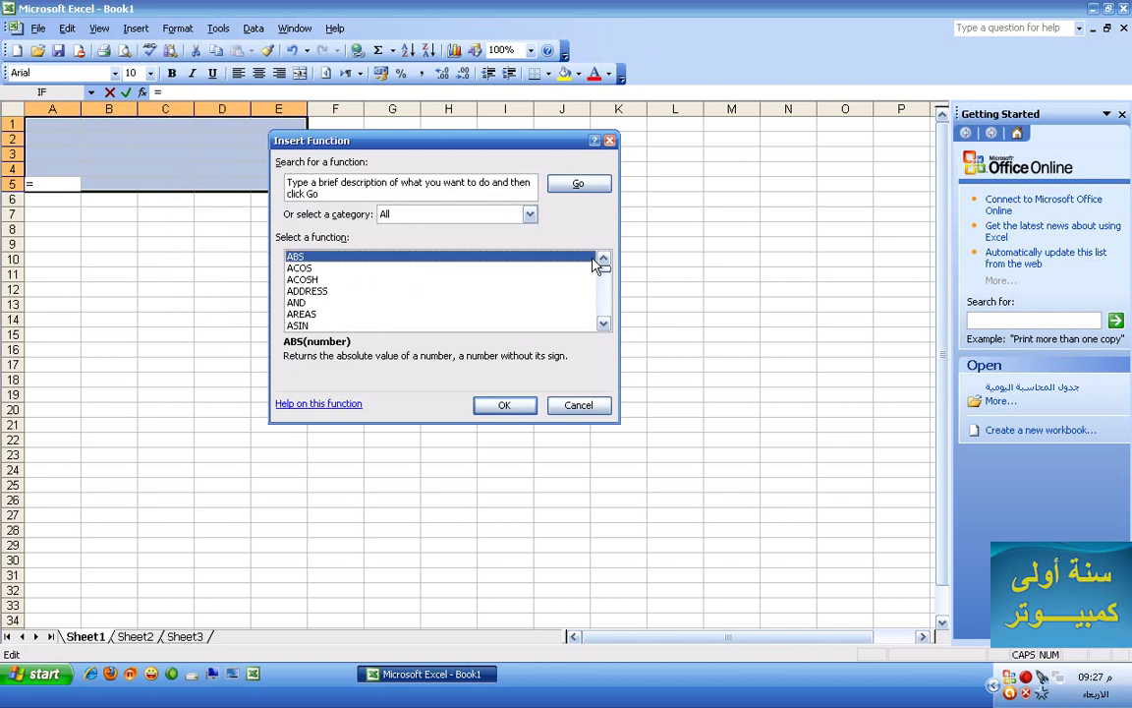
{"action": "left_click", "coordinate": [536, 219]}
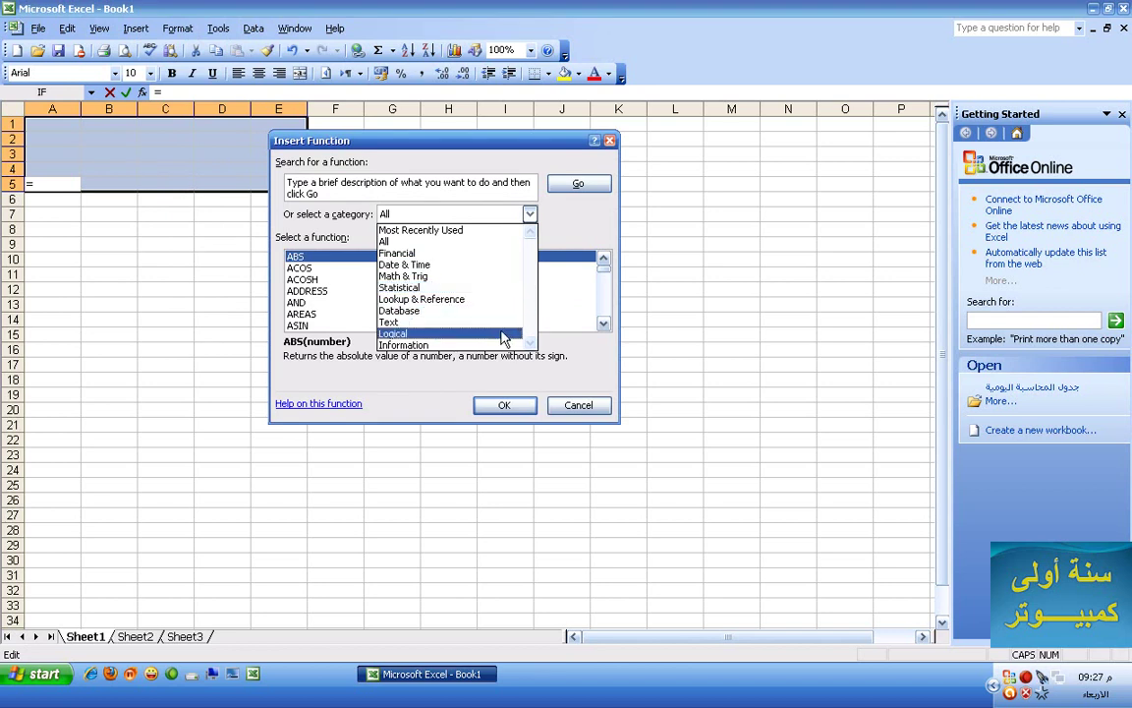
{"action": "left_click", "coordinate": [594, 236]}
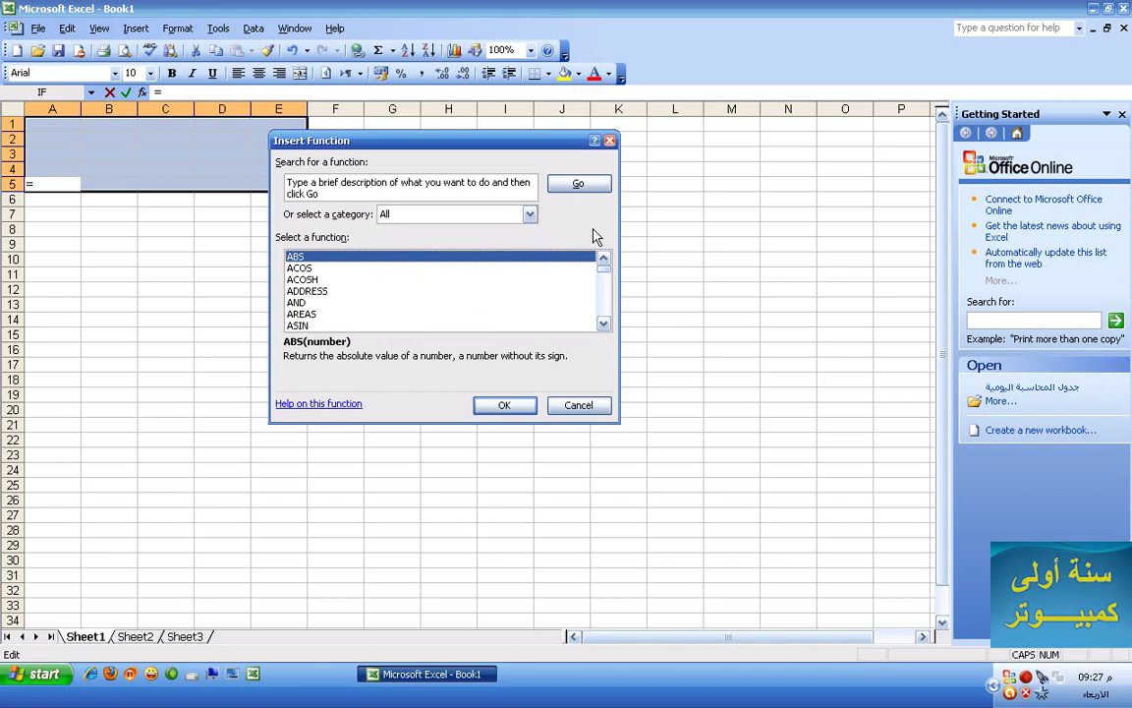
{"action": "left_click", "coordinate": [573, 406]}
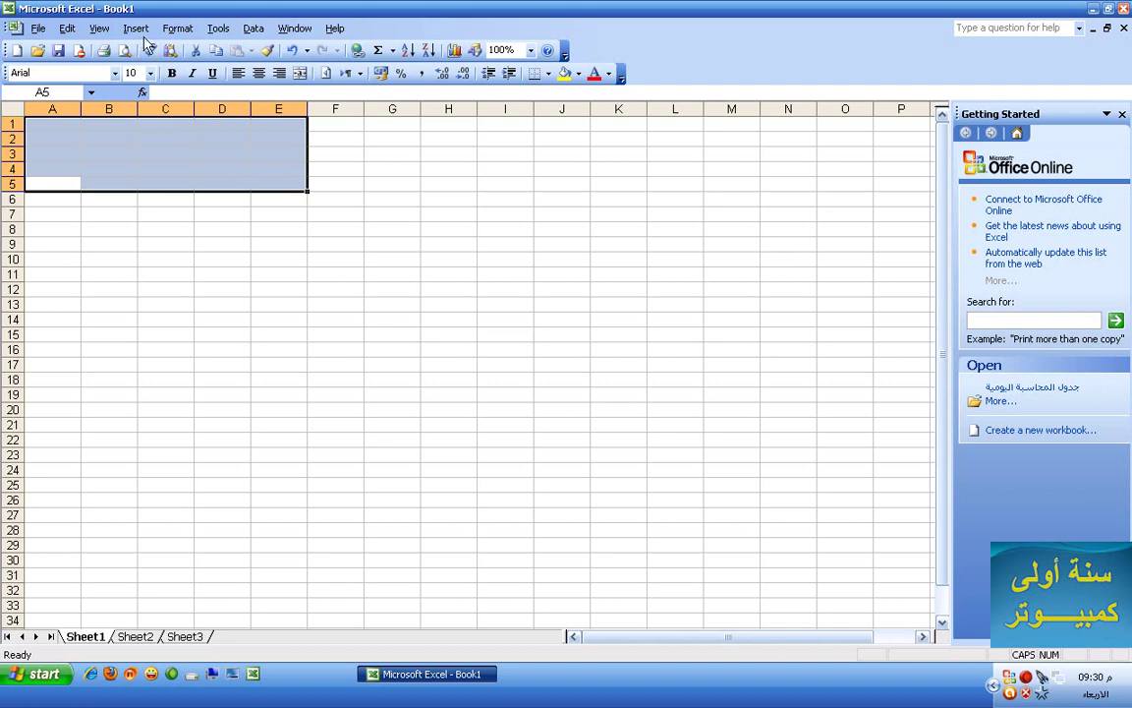
Insert an Organization Chart diagram from the Diagram Gallery into the sheet.
{"action": "left_click", "coordinate": [139, 29]}
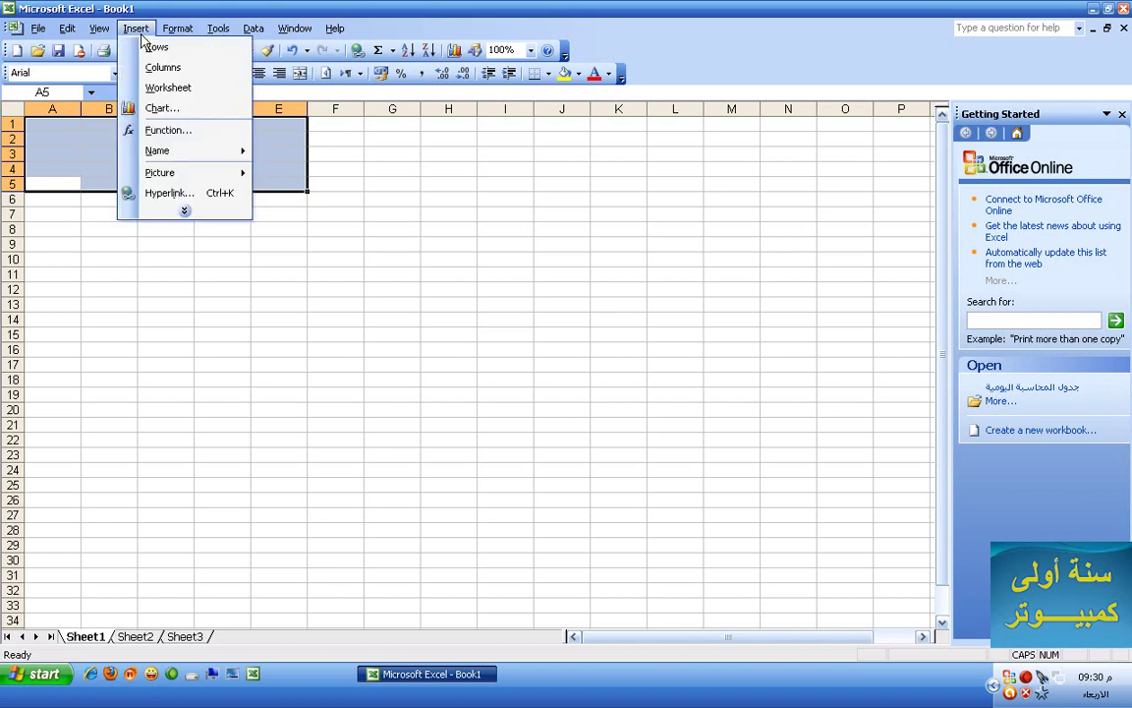
{"action": "left_click", "coordinate": [183, 214]}
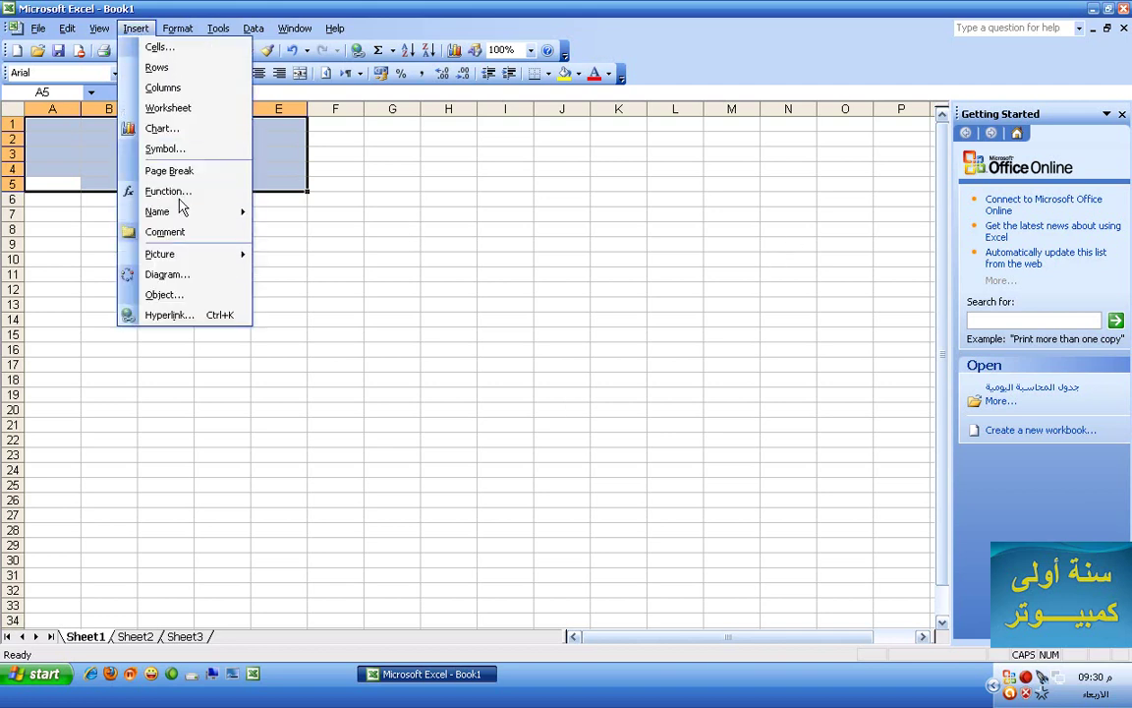
{"action": "left_click", "coordinate": [169, 274]}
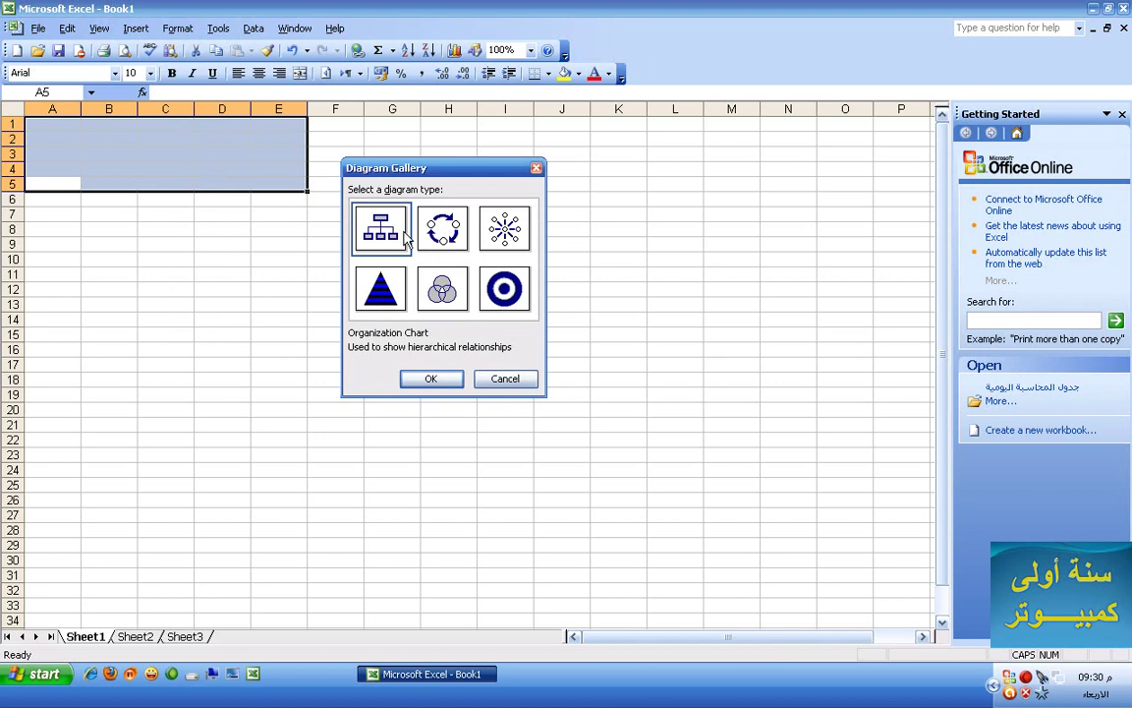
{"action": "left_click", "coordinate": [430, 378]}
{"action": "left_click", "coordinate": [505, 312]}
{"action": "left_click", "coordinate": [505, 311]}
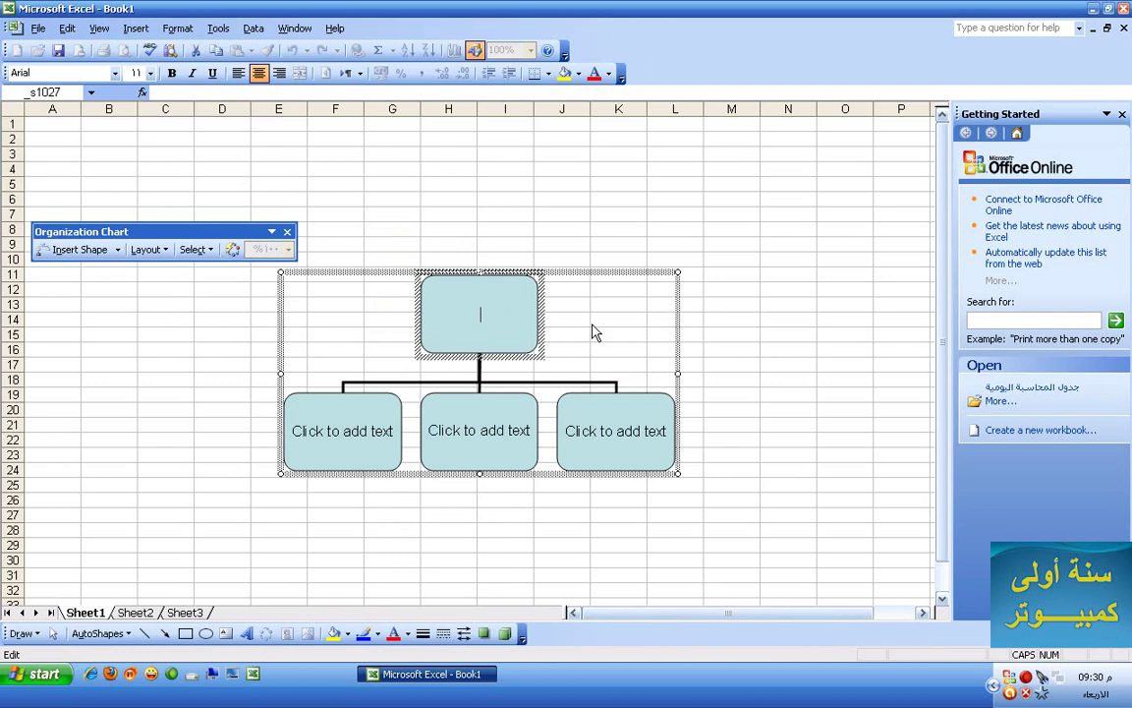
Delete the organization chart from the sheet.
{"action": "left_click", "coordinate": [597, 275]}
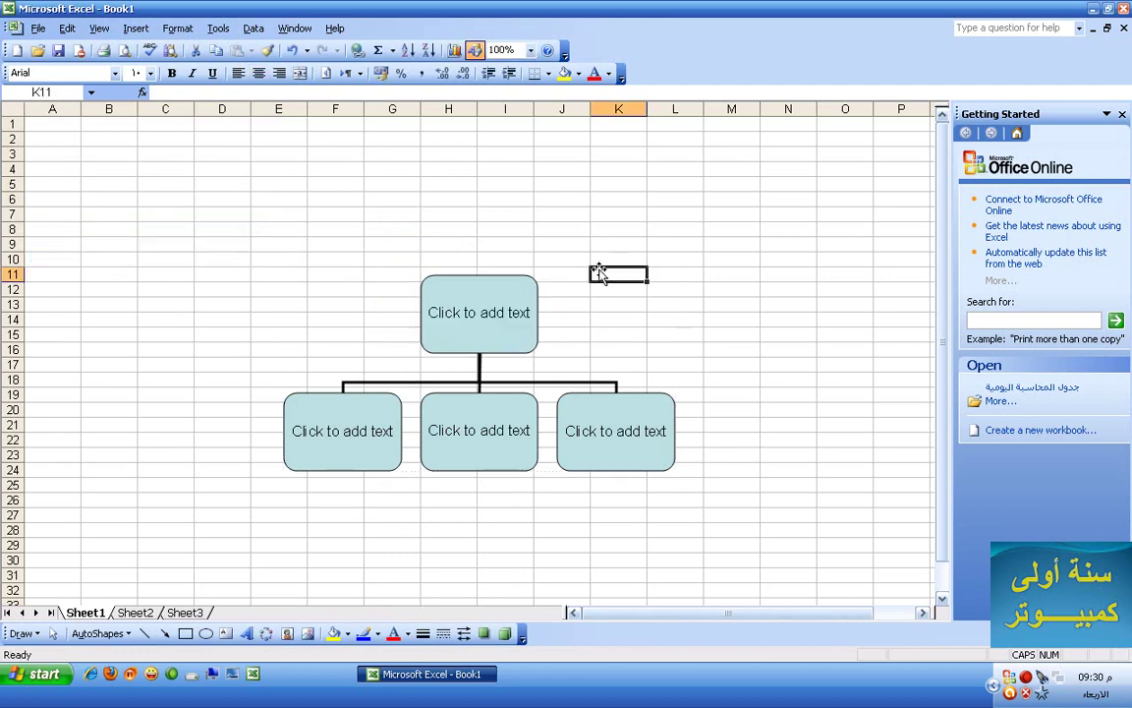
{"action": "left_click", "coordinate": [496, 300]}
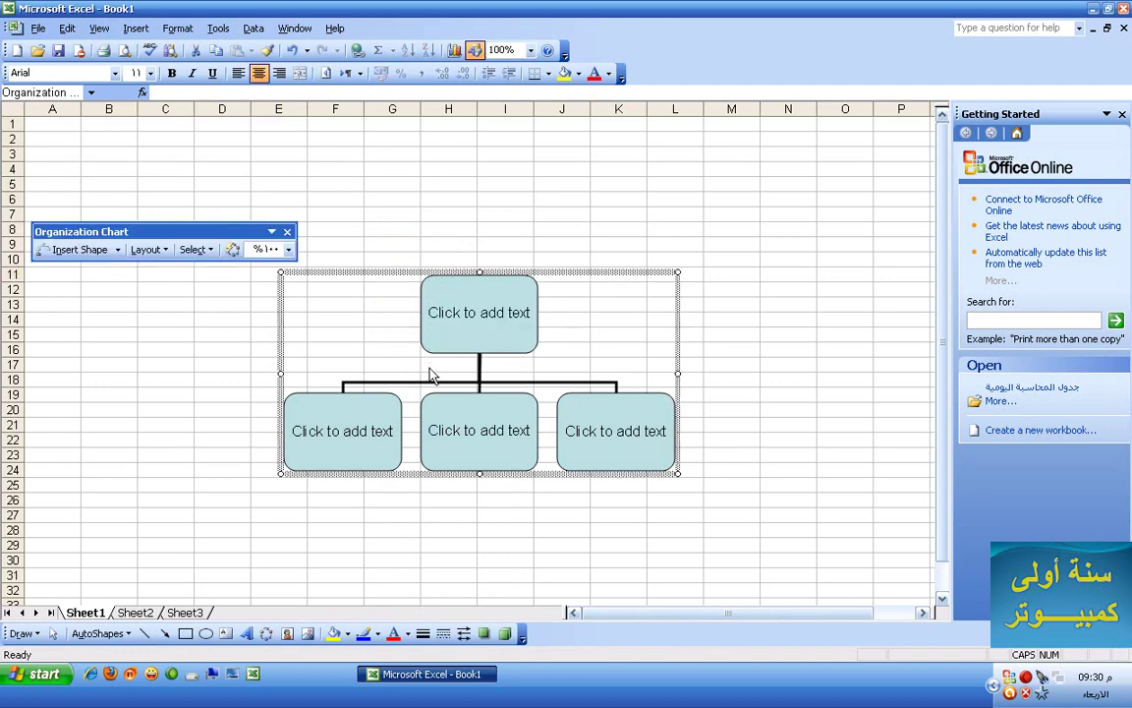
{"action": "key", "text": "Delete"}
{"action": "left_click", "coordinate": [136, 29]}
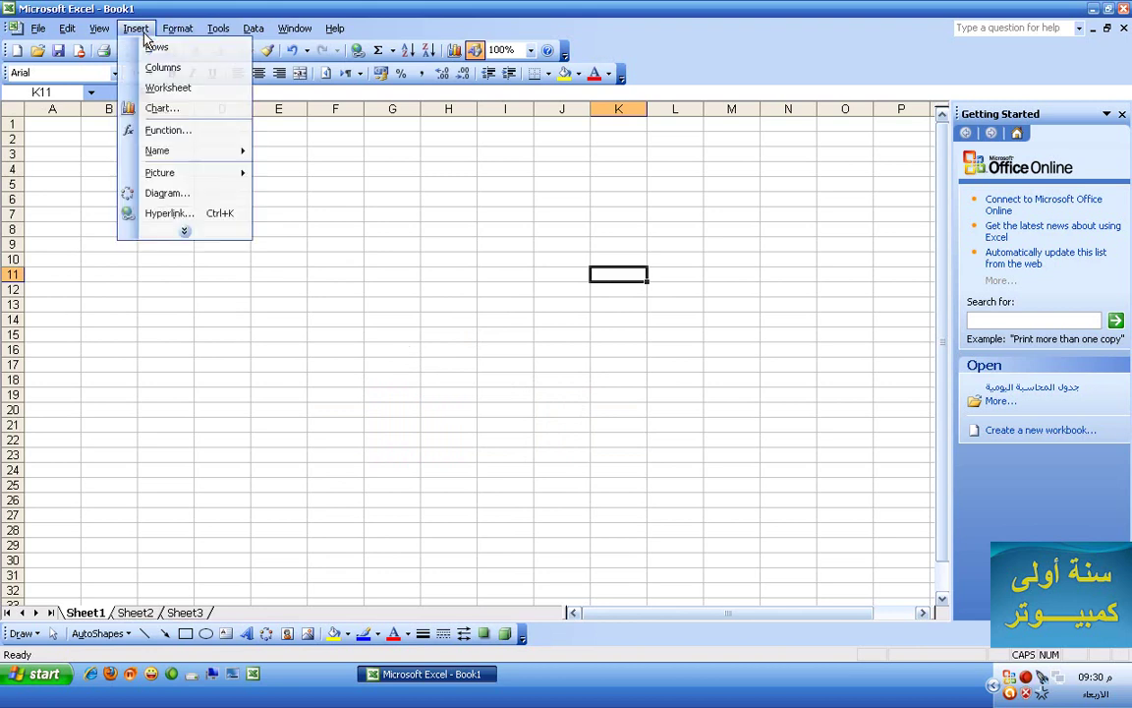
{"action": "left_click", "coordinate": [187, 214]}
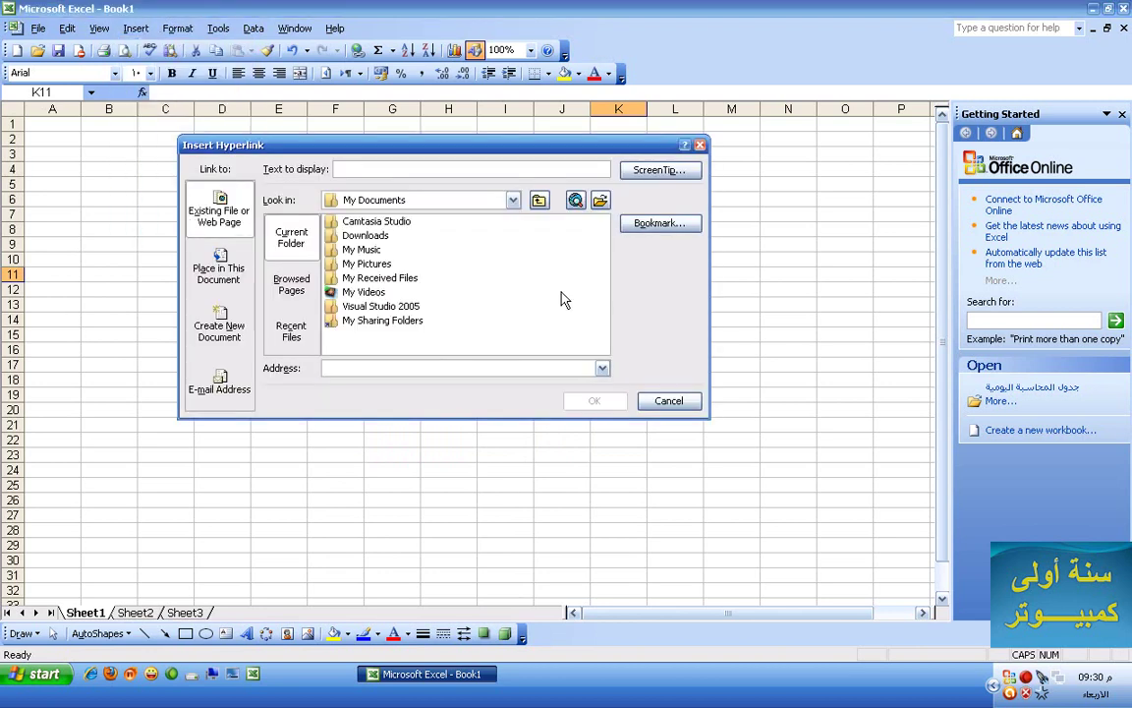
{"action": "left_click", "coordinate": [668, 400]}
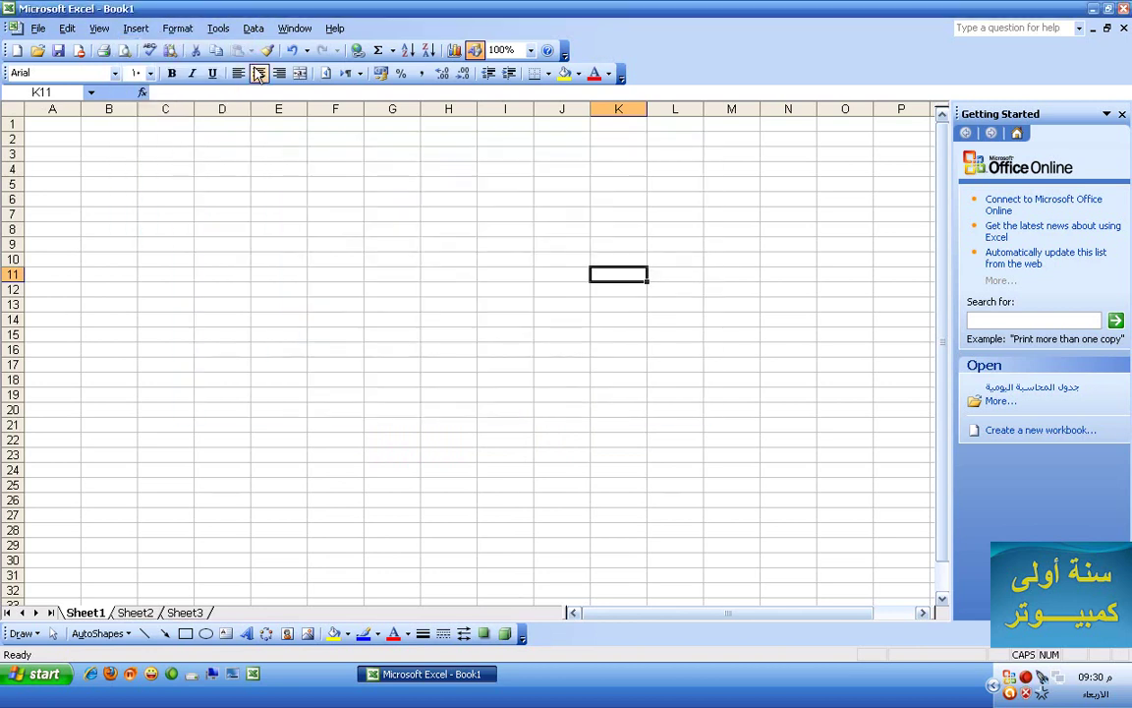
Insert the Blue hills picture from the Sample Pictures folder and delete it from the sheet.
{"action": "left_click", "coordinate": [136, 29]}
{"action": "left_click", "coordinate": [181, 231]}
{"action": "mouse_move", "coordinate": [197, 259]}
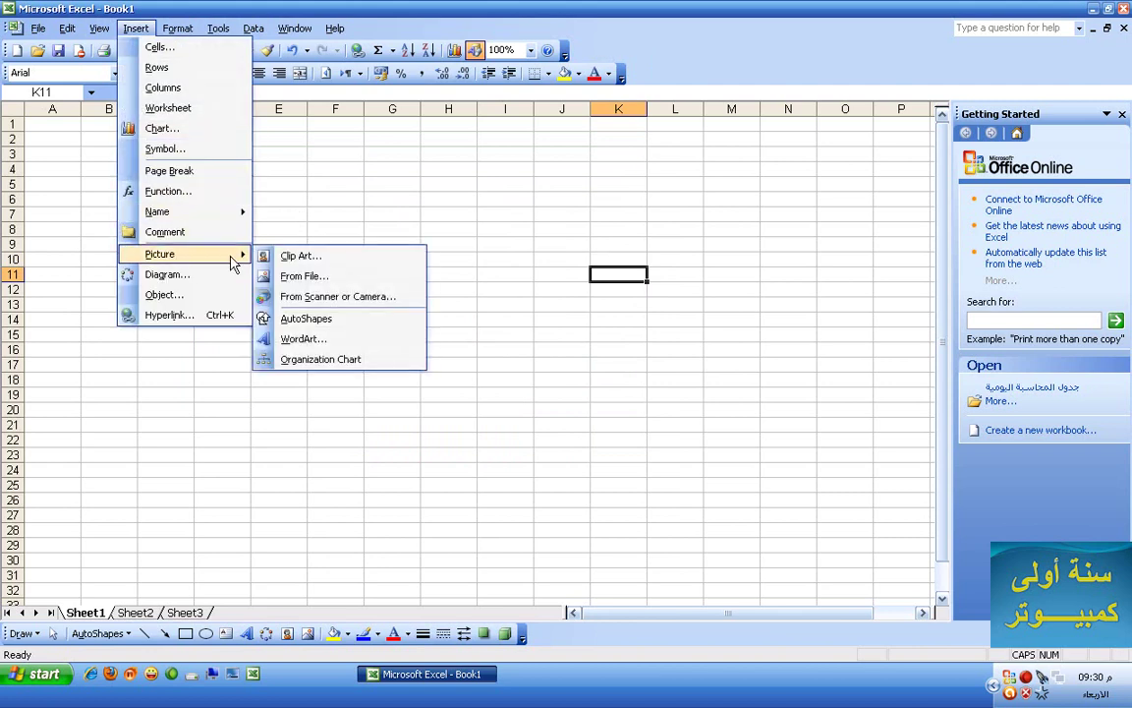
{"action": "left_click", "coordinate": [285, 278]}
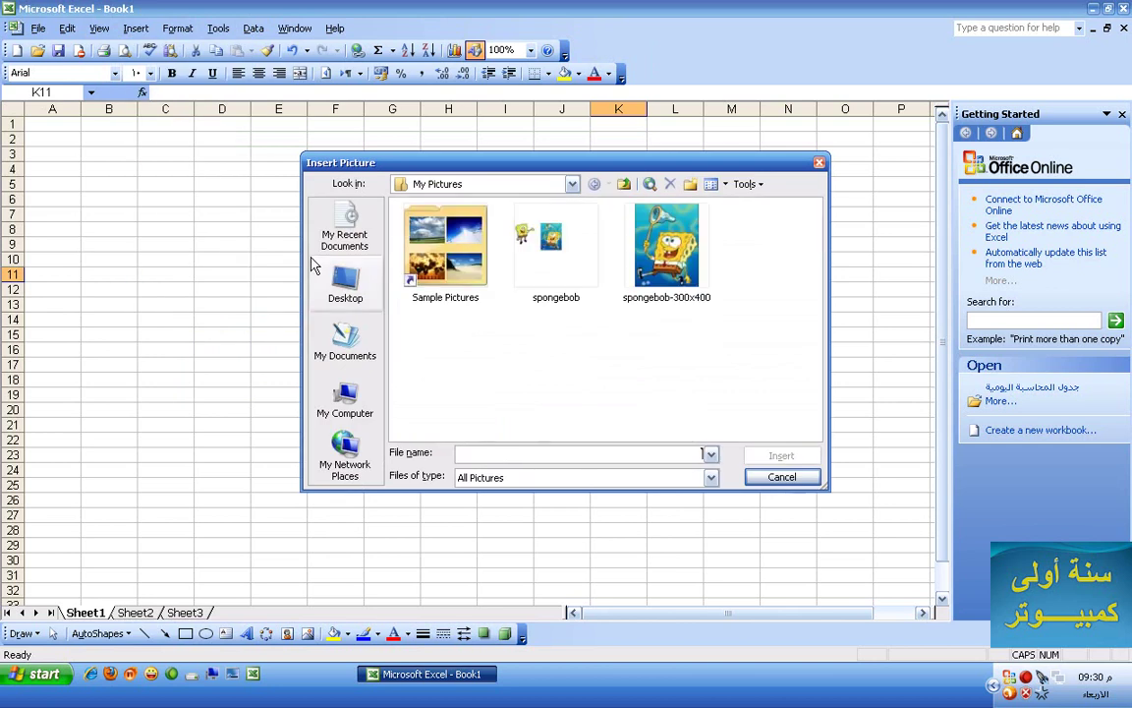
{"action": "double_click", "coordinate": [444, 254]}
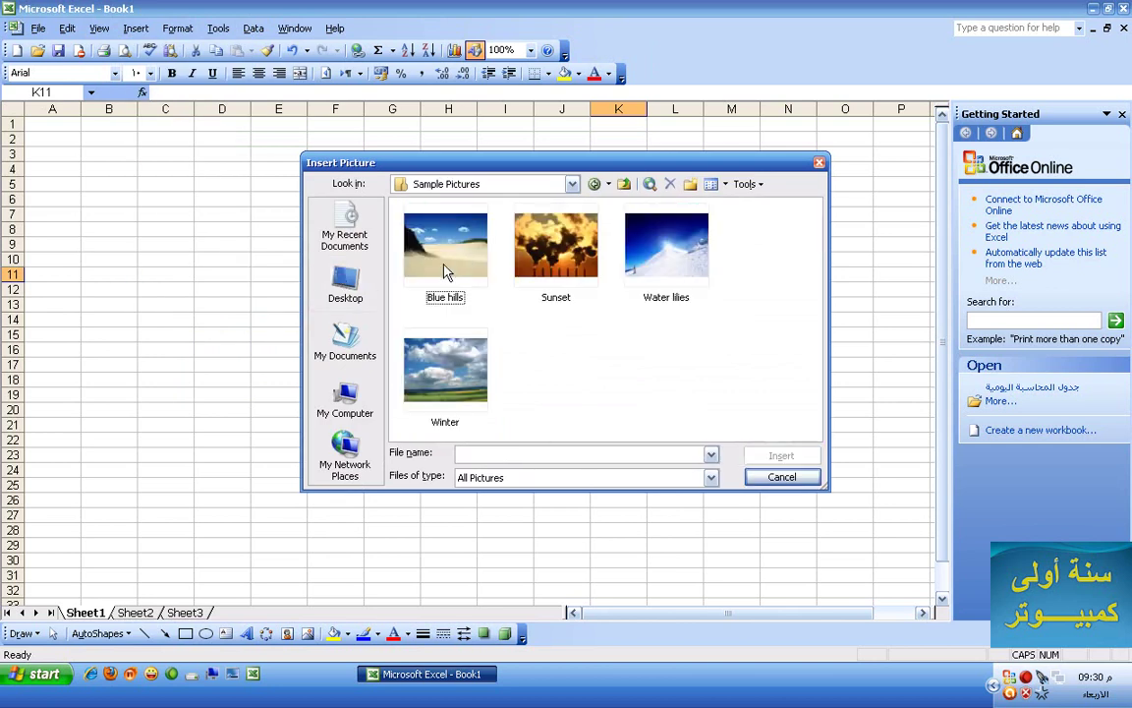
{"action": "left_click", "coordinate": [778, 457]}
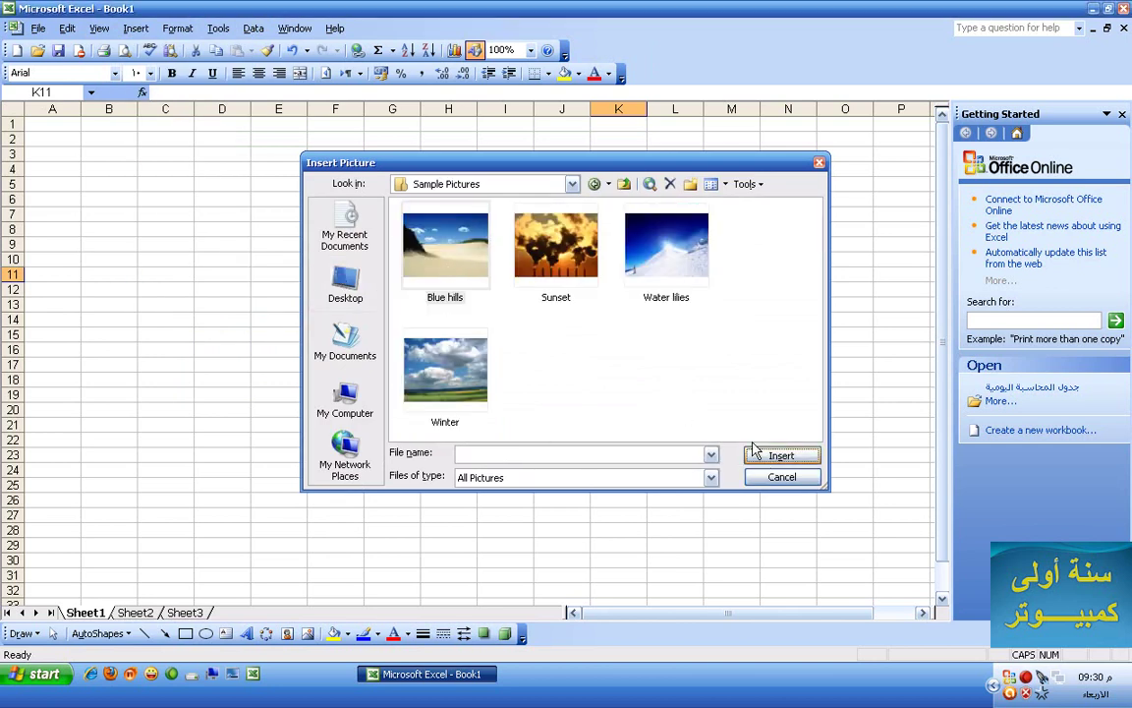
{"action": "key", "text": "Delete"}
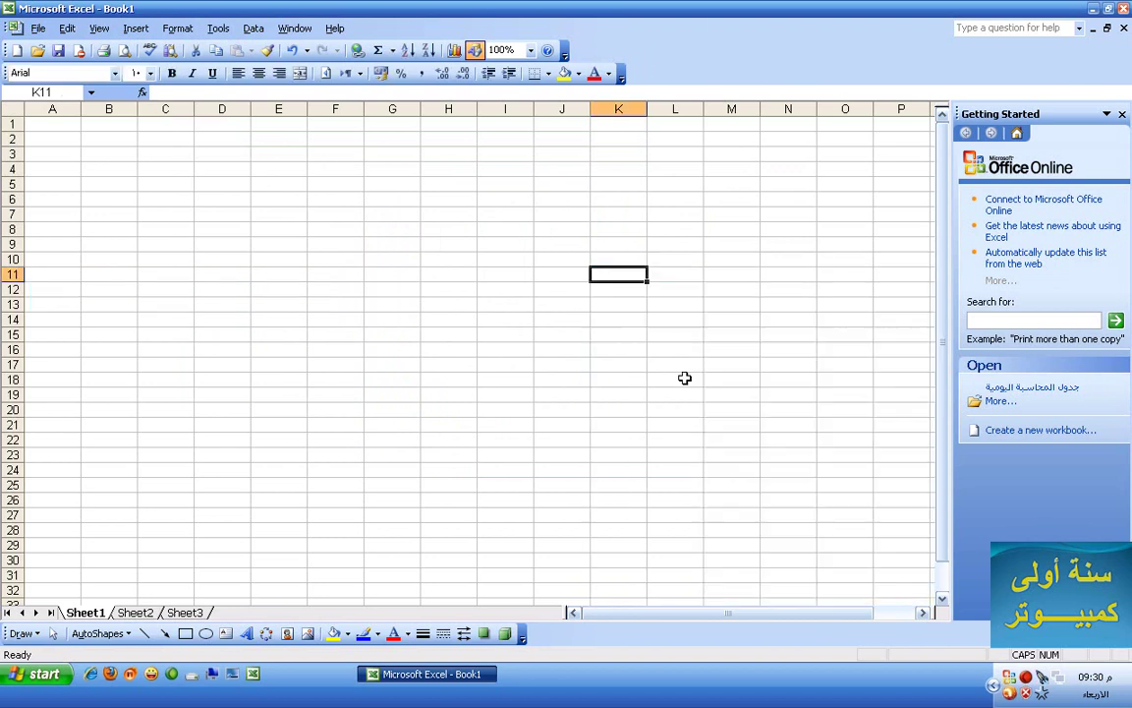
View the symbols available for insertion in K11 and close the Symbol dialog without inserting any.
{"action": "left_click", "coordinate": [136, 28]}
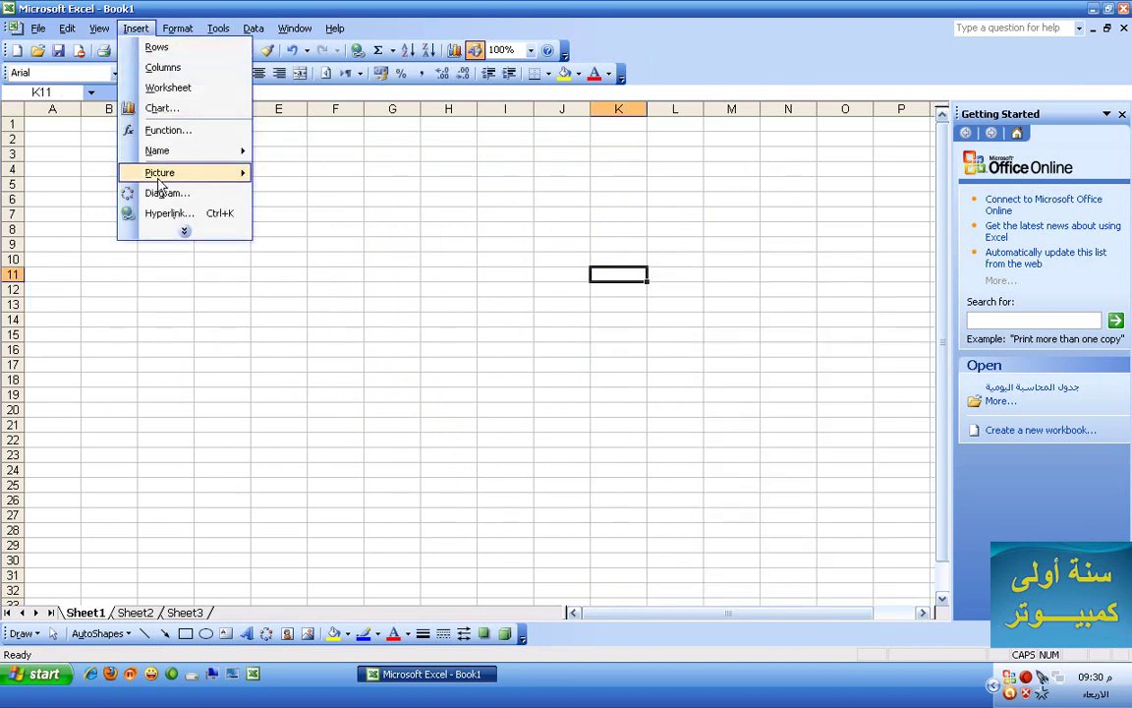
{"action": "mouse_move", "coordinate": [162, 235]}
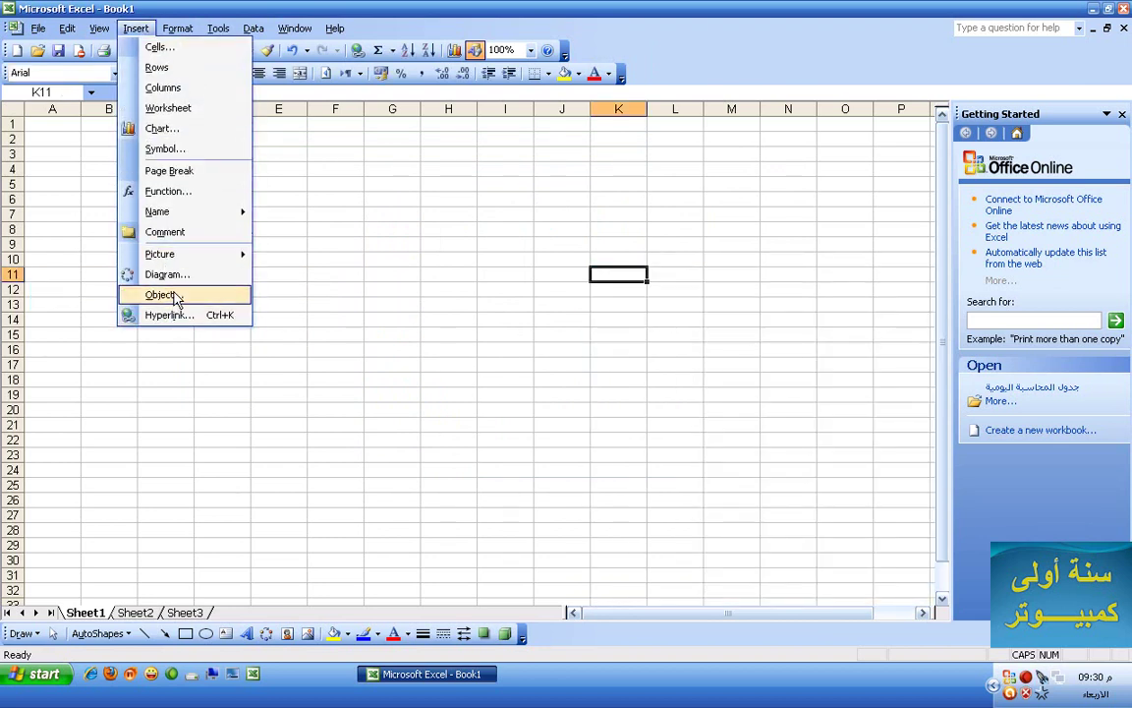
{"action": "left_click", "coordinate": [172, 149]}
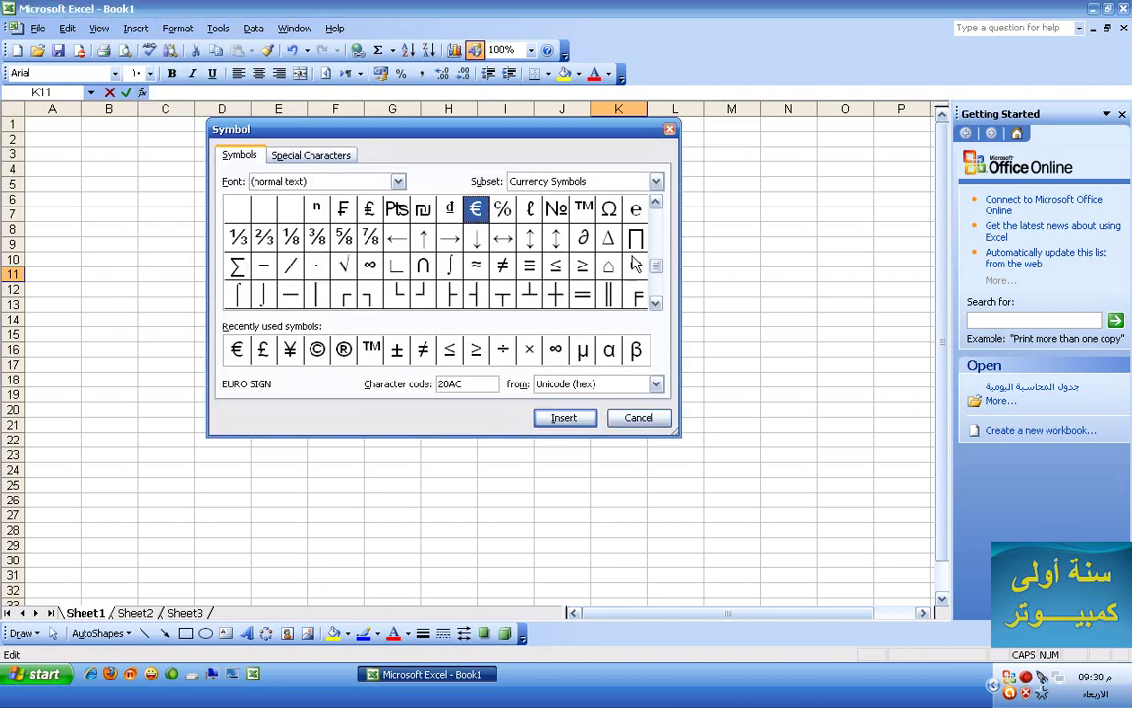
{"action": "left_click", "coordinate": [615, 421]}
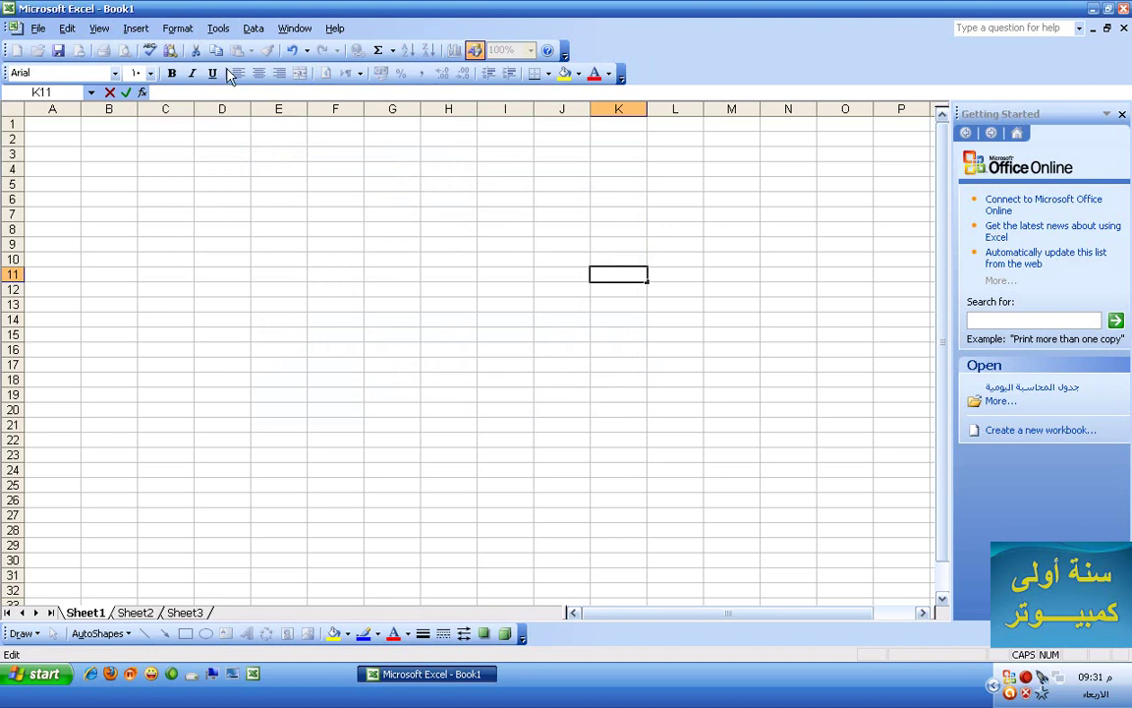
{"action": "left_click", "coordinate": [177, 28]}
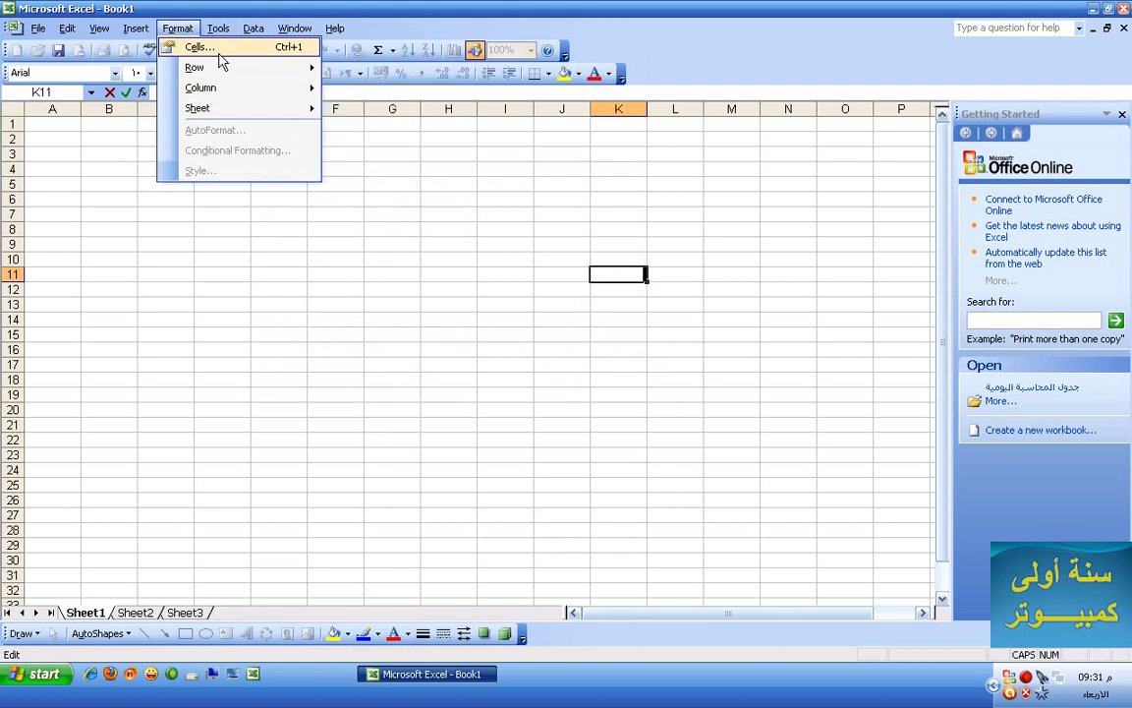
{"action": "left_click", "coordinate": [220, 55]}
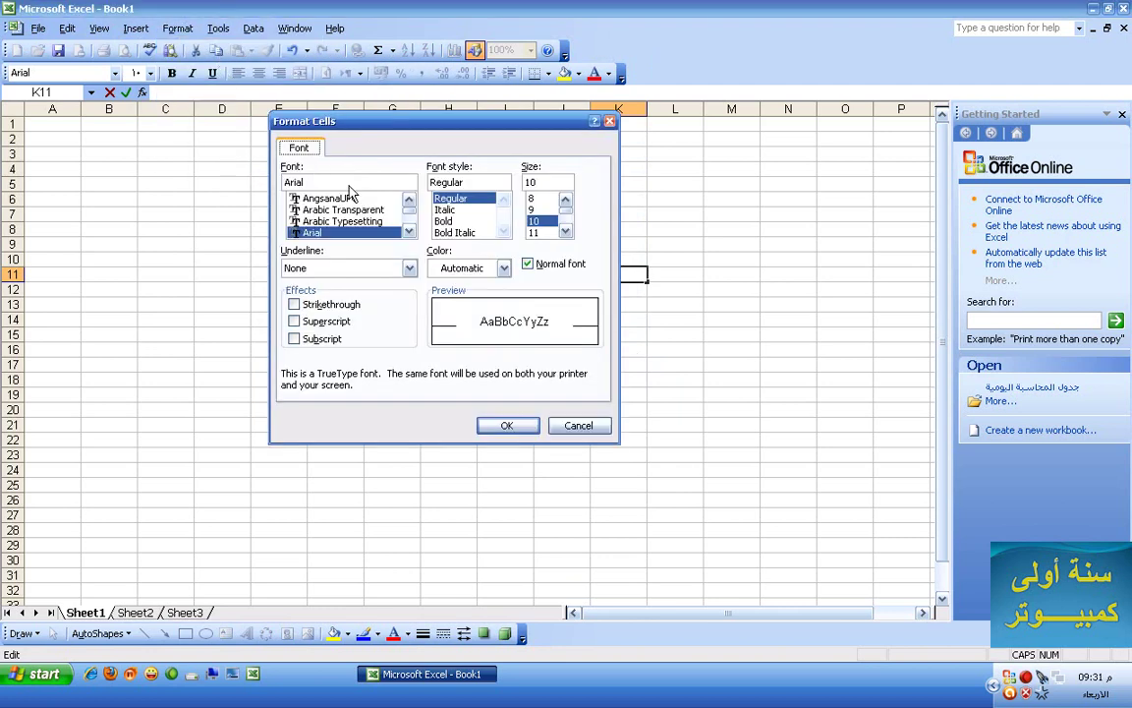
{"action": "left_click", "coordinate": [576, 425]}
{"action": "left_click", "coordinate": [524, 257]}
Examine the number format categories for cell I10, including Currency, Scientific, Text, Fraction, Time and Number.
{"action": "left_click", "coordinate": [137, 29]}
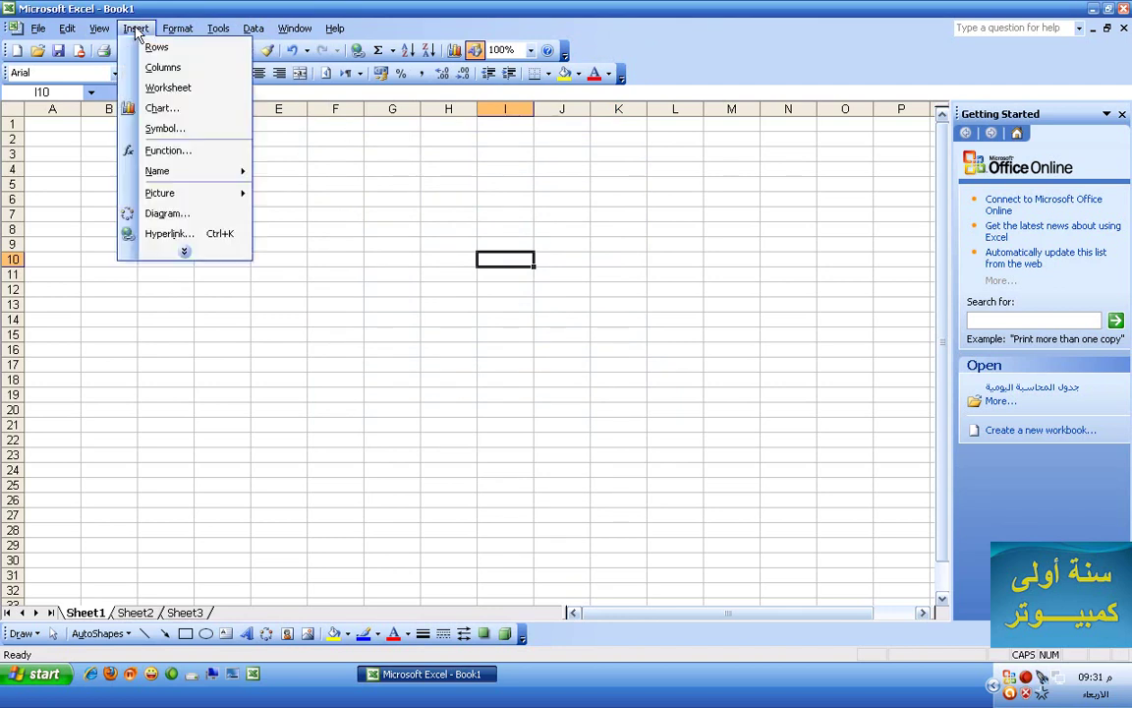
{"action": "left_click", "coordinate": [179, 46]}
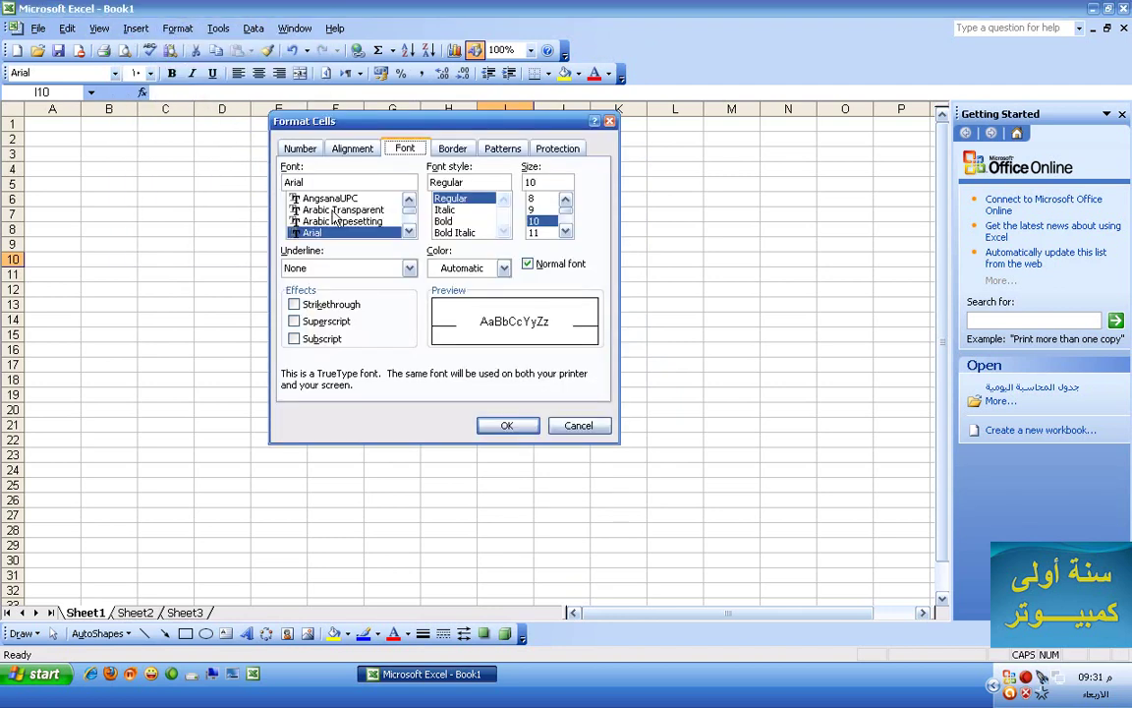
{"action": "left_click", "coordinate": [301, 149]}
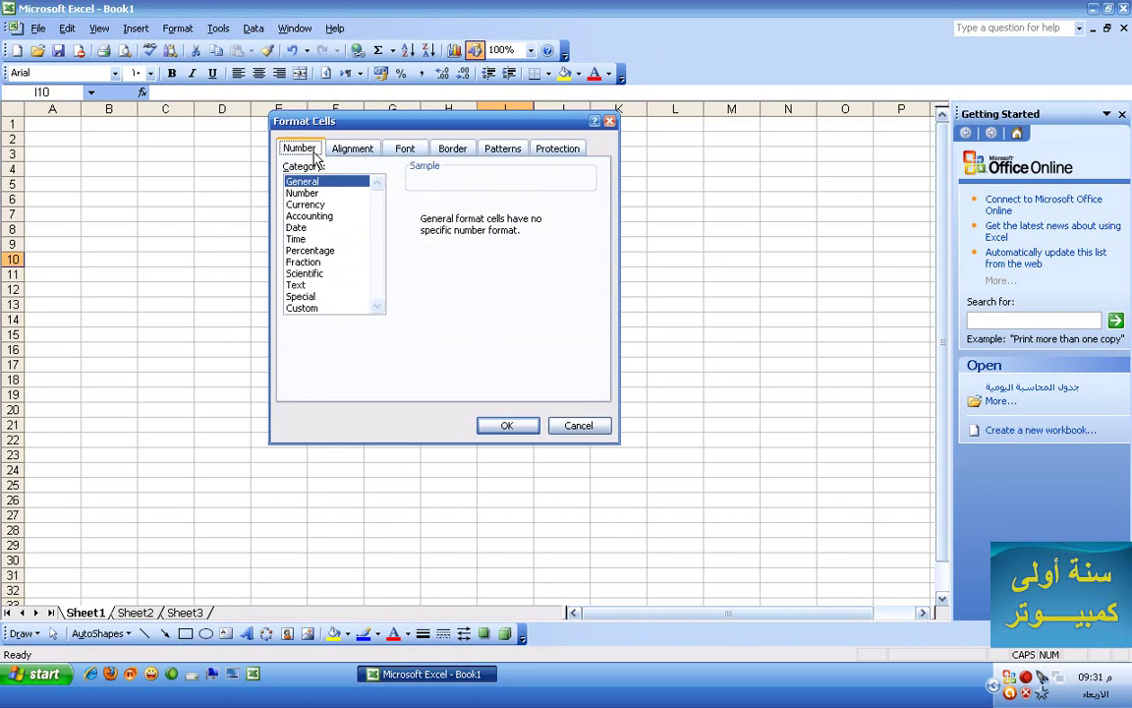
{"action": "left_click", "coordinate": [305, 228]}
{"action": "left_click", "coordinate": [327, 206]}
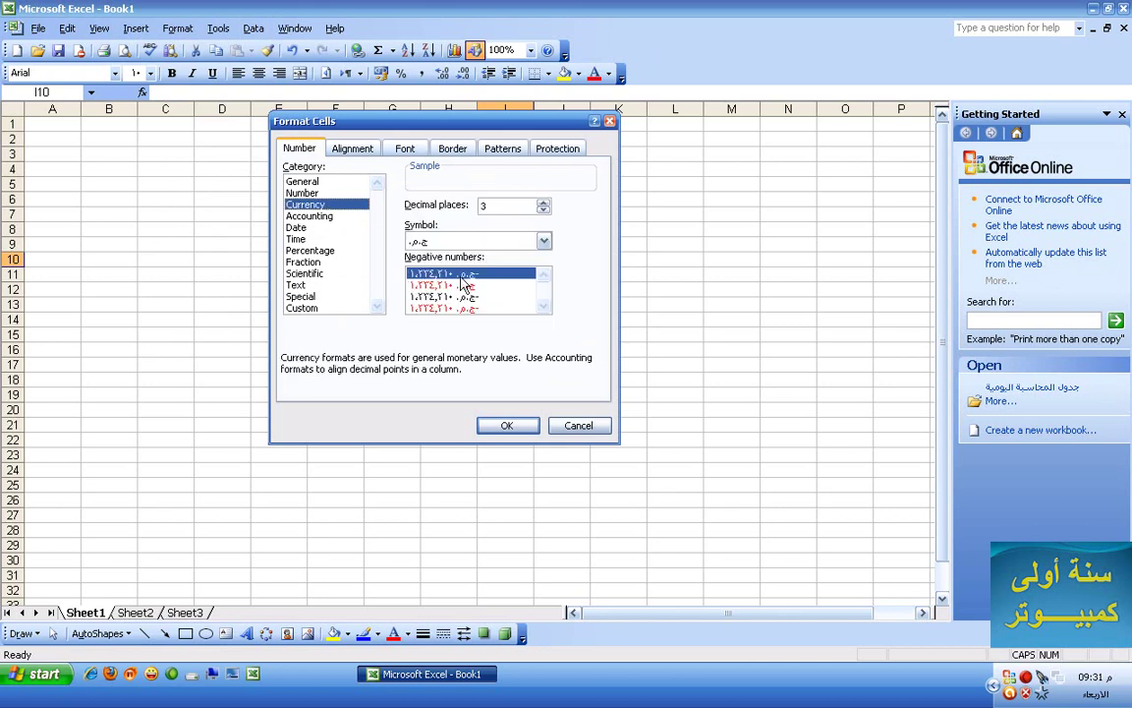
{"action": "left_click", "coordinate": [316, 274]}
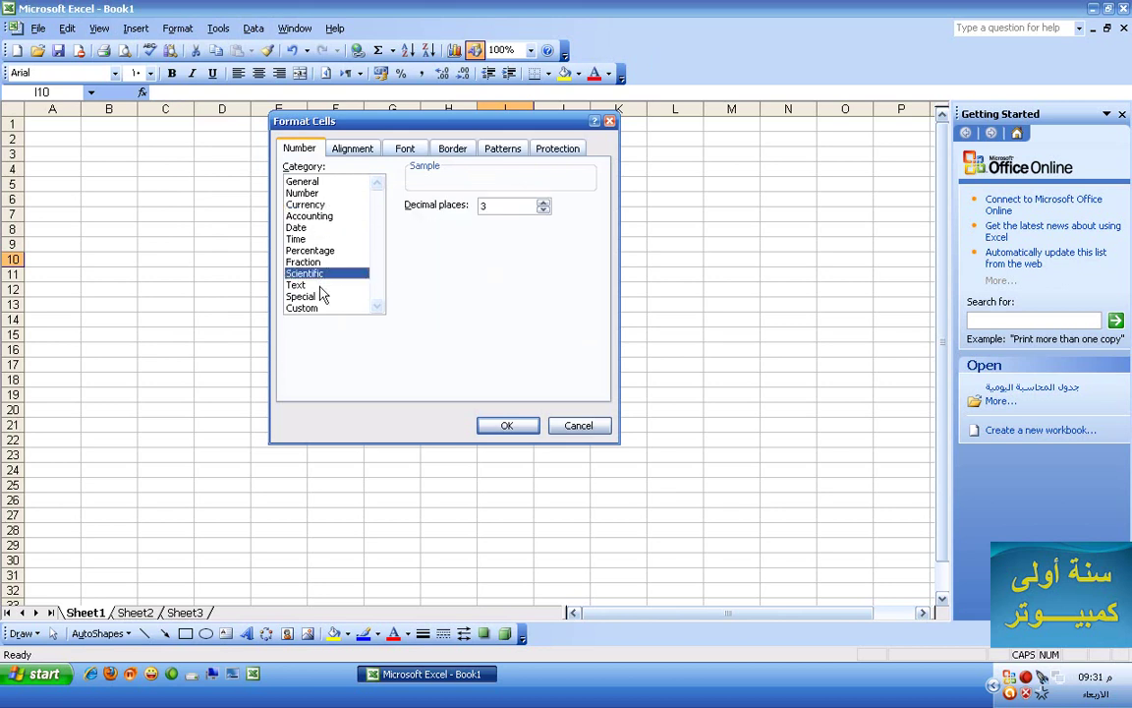
{"action": "left_click", "coordinate": [318, 285]}
{"action": "left_click", "coordinate": [317, 307]}
{"action": "left_click", "coordinate": [324, 262]}
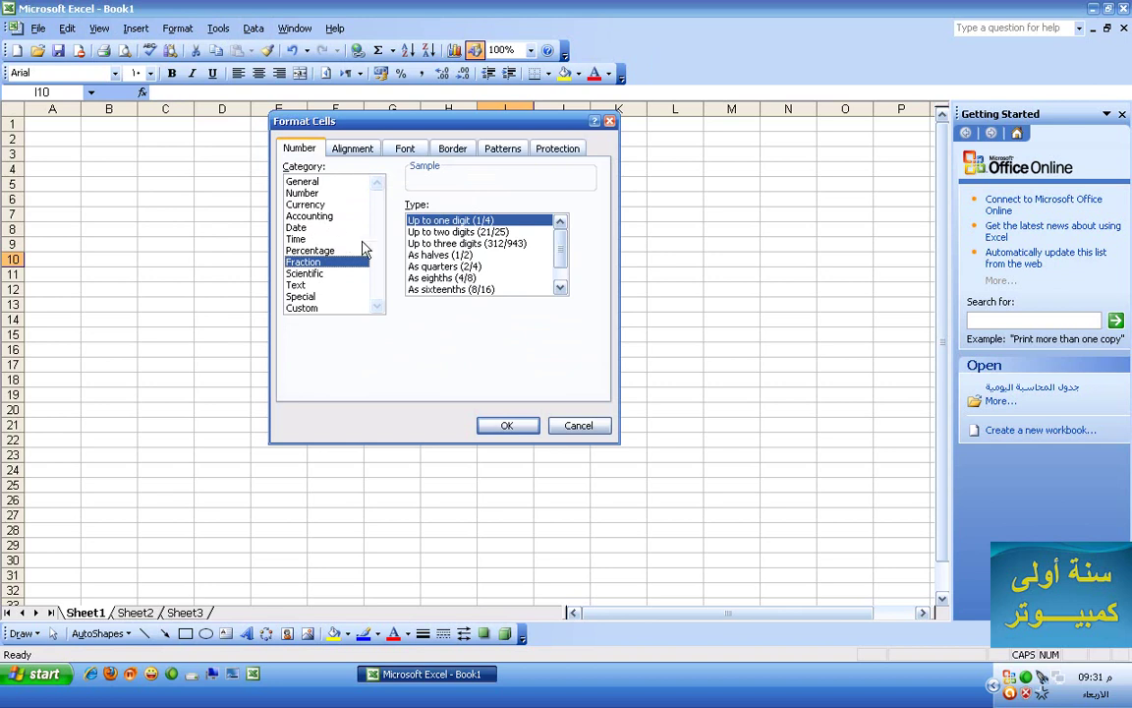
{"action": "left_click", "coordinate": [320, 285]}
{"action": "left_click", "coordinate": [319, 239]}
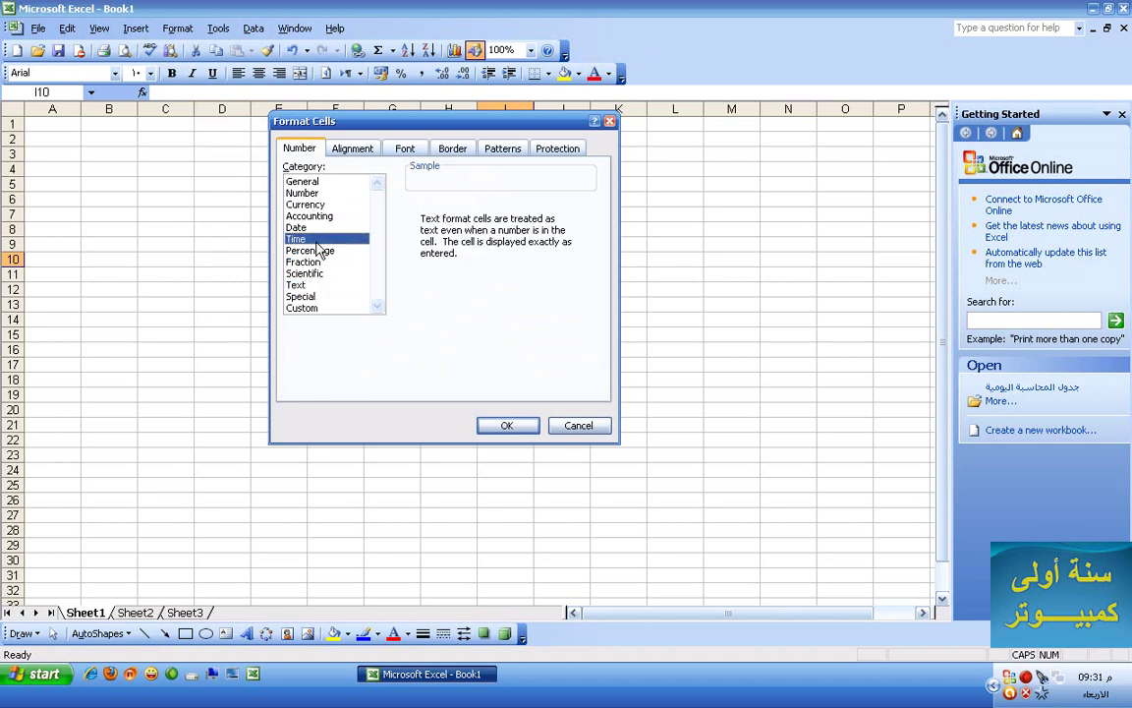
{"action": "left_click", "coordinate": [329, 206]}
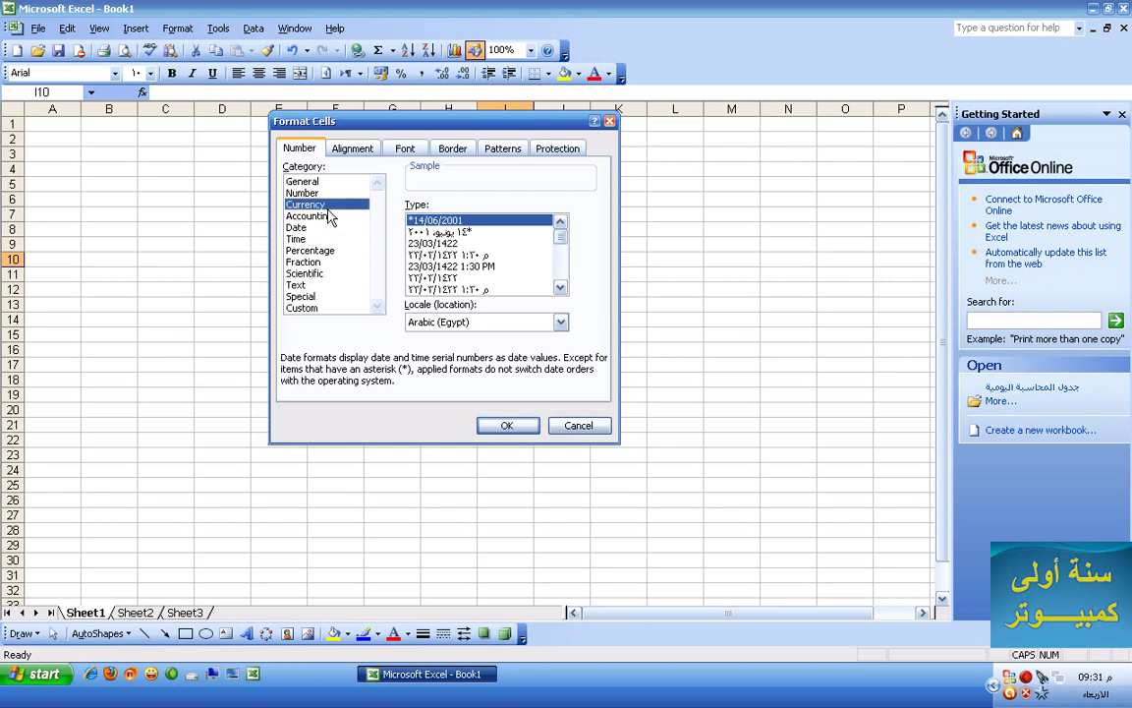
{"action": "left_click", "coordinate": [323, 193]}
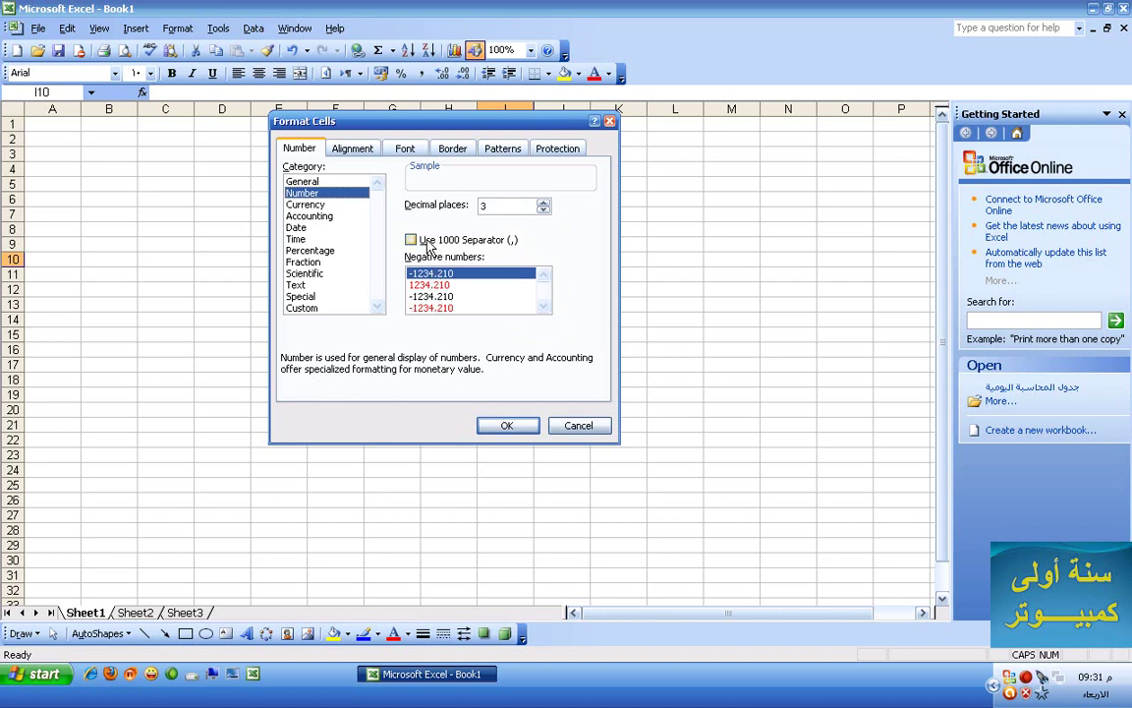
Examine the alignment, font and border options for I10, trying a 1-degree text orientation and a heavier dashed border line style.
{"action": "left_click", "coordinate": [354, 149]}
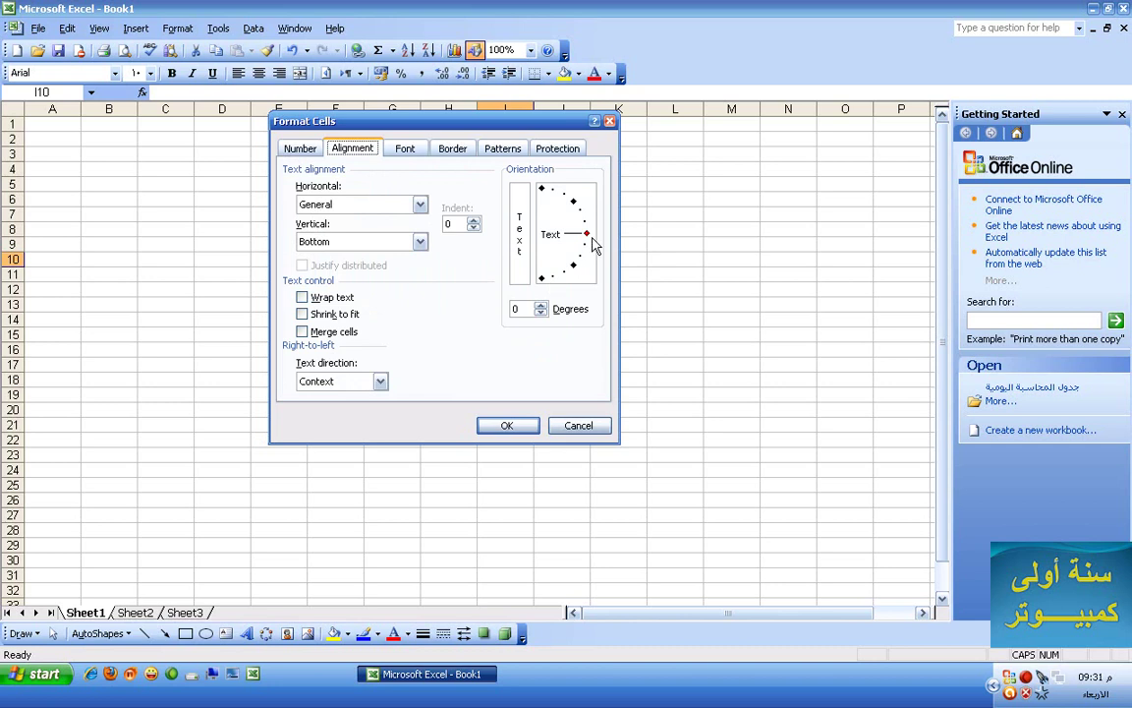
{"action": "mouse_move", "coordinate": [586, 234]}
{"action": "left_mouse_down"}
{"action": "mouse_move", "coordinate": [576, 204]}
{"action": "mouse_move", "coordinate": [546, 194]}
{"action": "mouse_move", "coordinate": [585, 238]}
{"action": "left_mouse_up"}
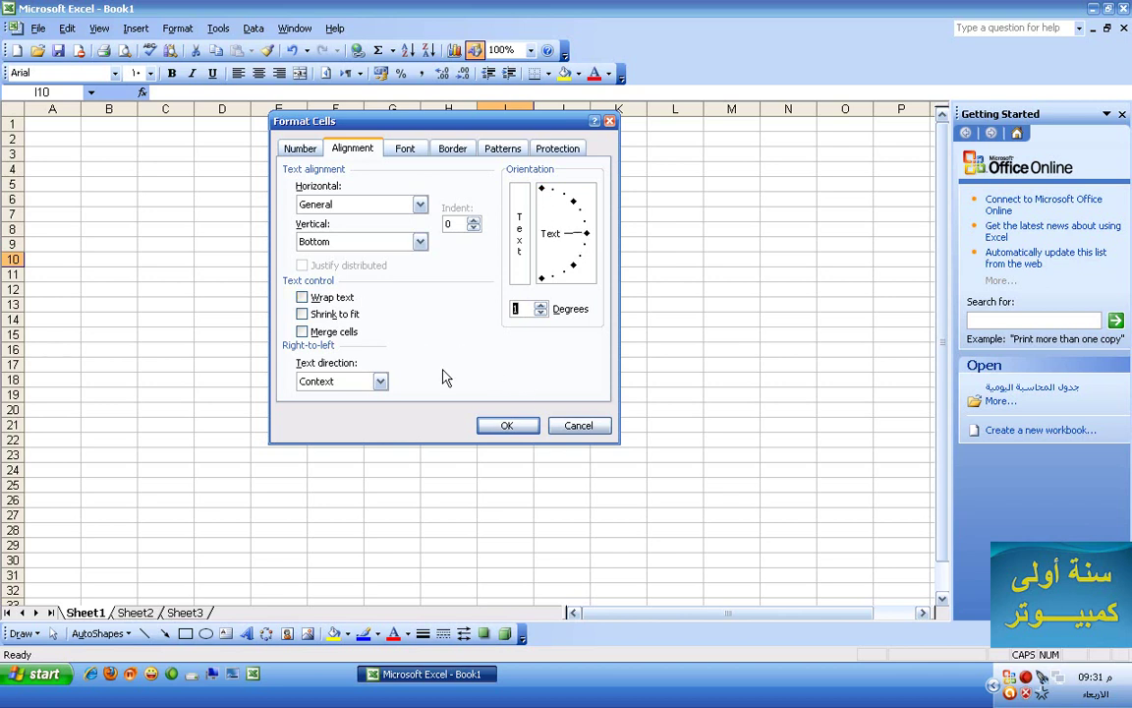
{"action": "left_click", "coordinate": [397, 148]}
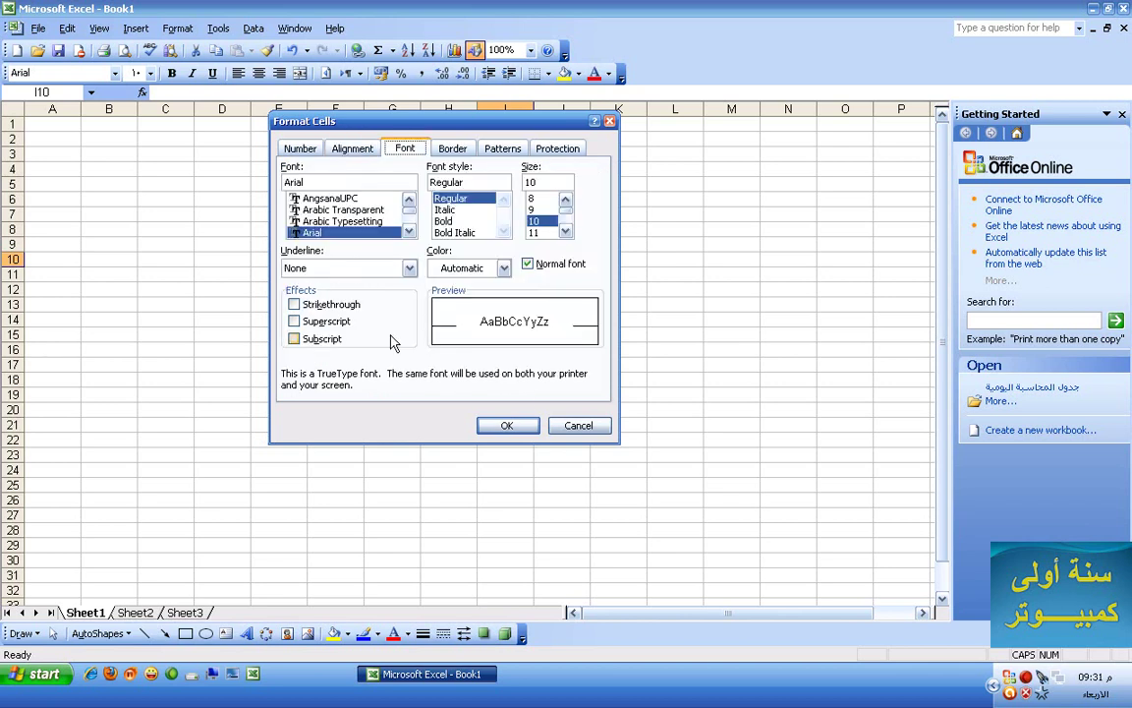
{"action": "left_click", "coordinate": [450, 148]}
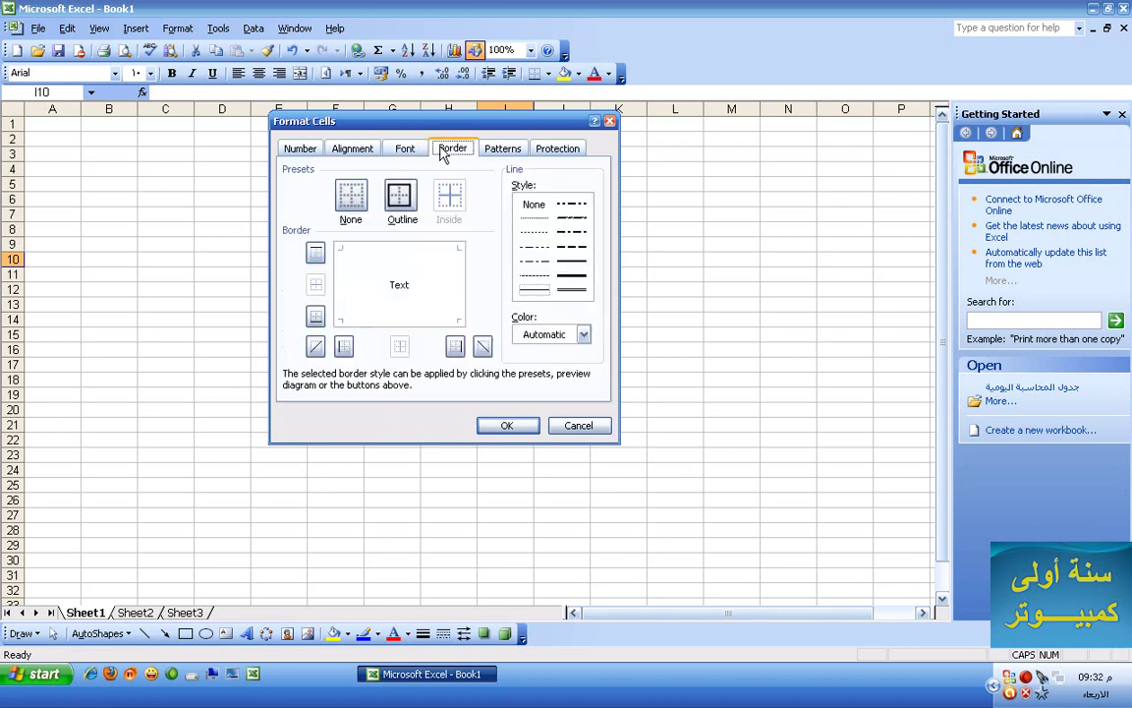
{"action": "left_click", "coordinate": [575, 255]}
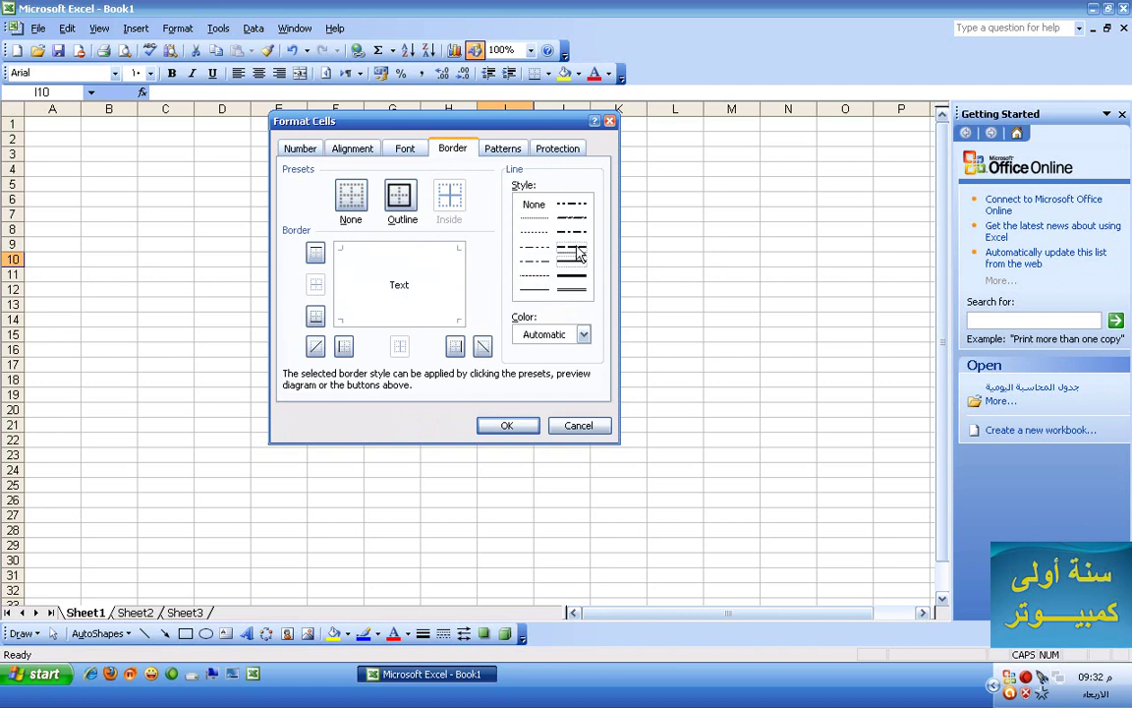
Try the Diagonal Stripe and a thin horizontal stripe shading pattern for I10, view its protection options, and discard the formatting.
{"action": "left_click", "coordinate": [499, 149]}
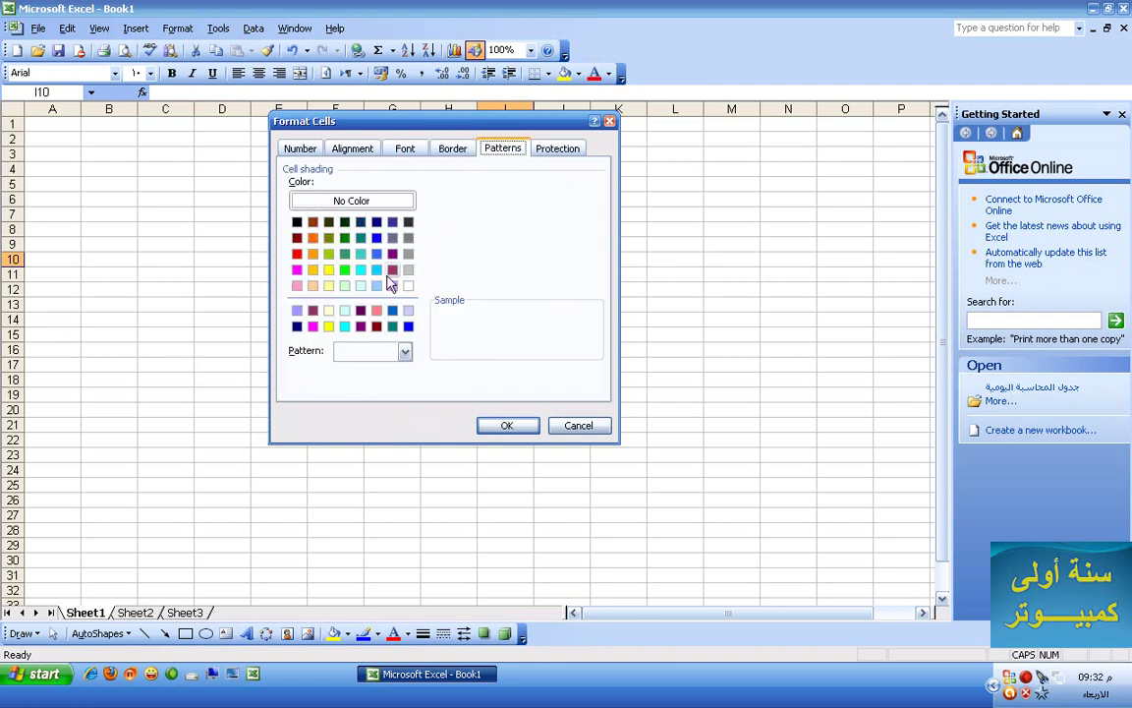
{"action": "left_click", "coordinate": [404, 352]}
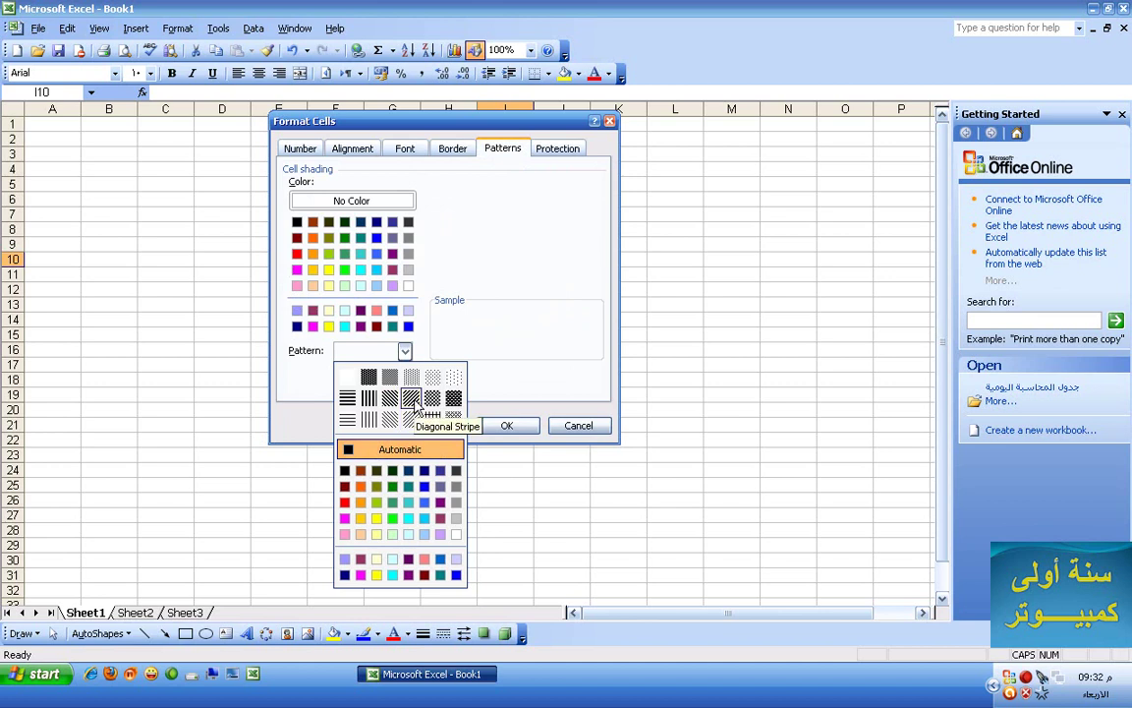
{"action": "left_click", "coordinate": [412, 399]}
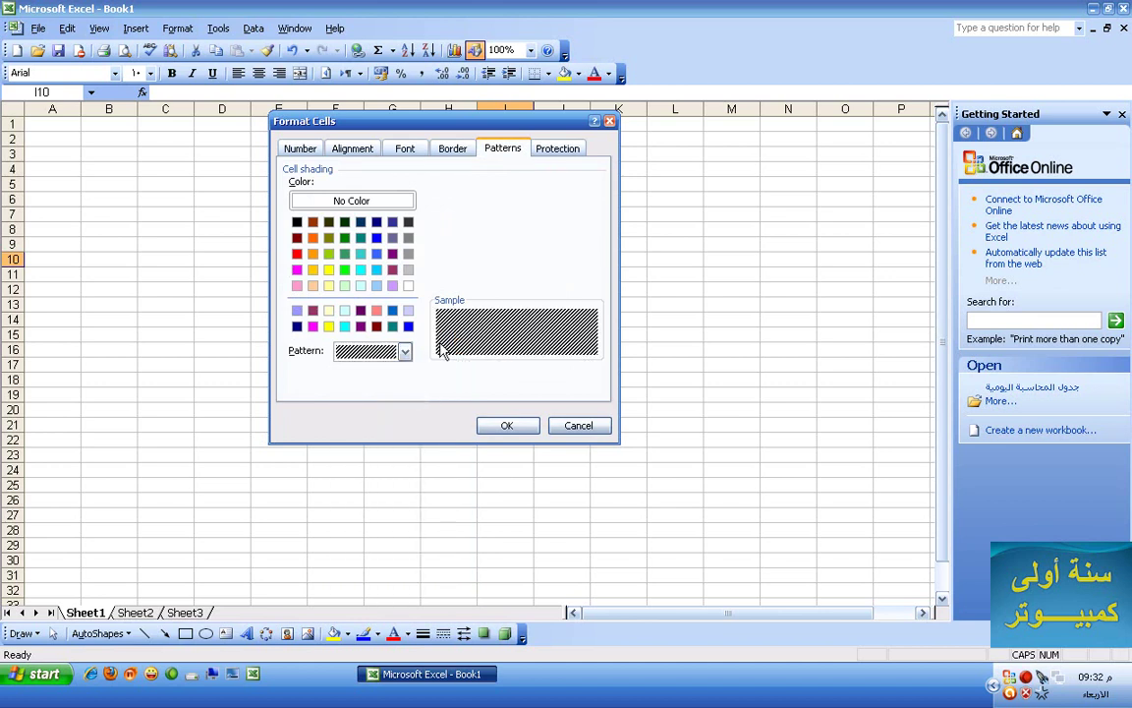
{"action": "left_click", "coordinate": [403, 351]}
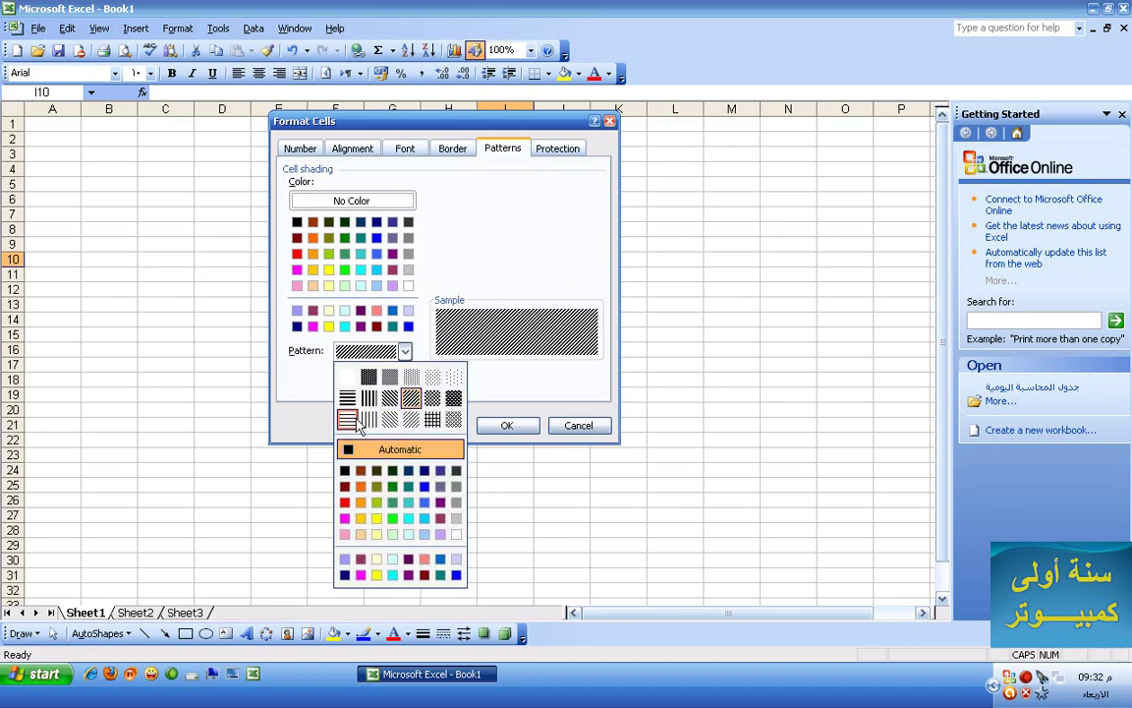
{"action": "left_click", "coordinate": [347, 420]}
{"action": "left_click", "coordinate": [547, 153]}
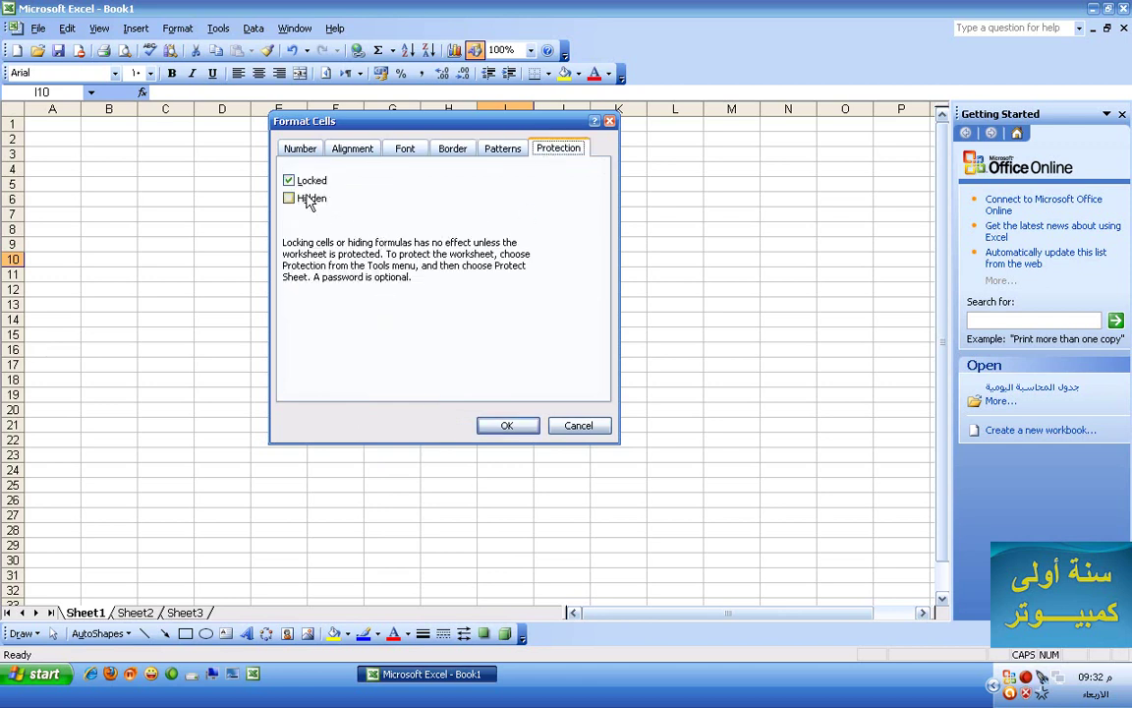
{"action": "left_click", "coordinate": [579, 425]}
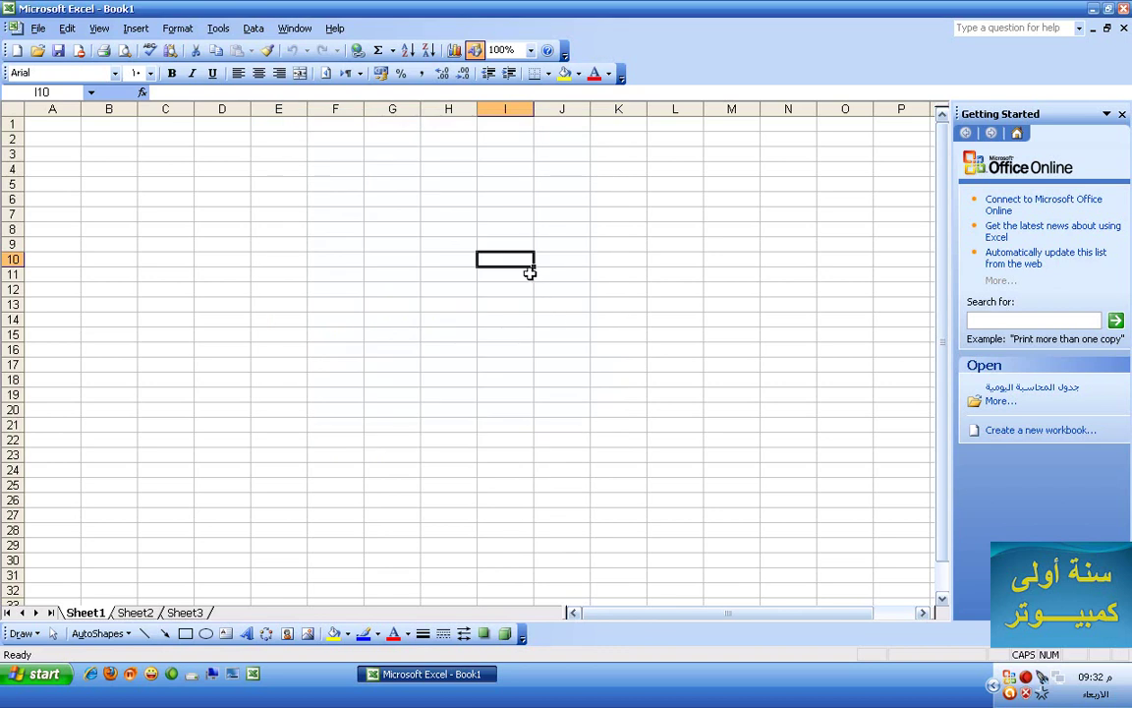
Review the View, Edit, General and Transition settings in the Options dialog and close it without applying changes.
{"action": "left_click", "coordinate": [178, 29]}
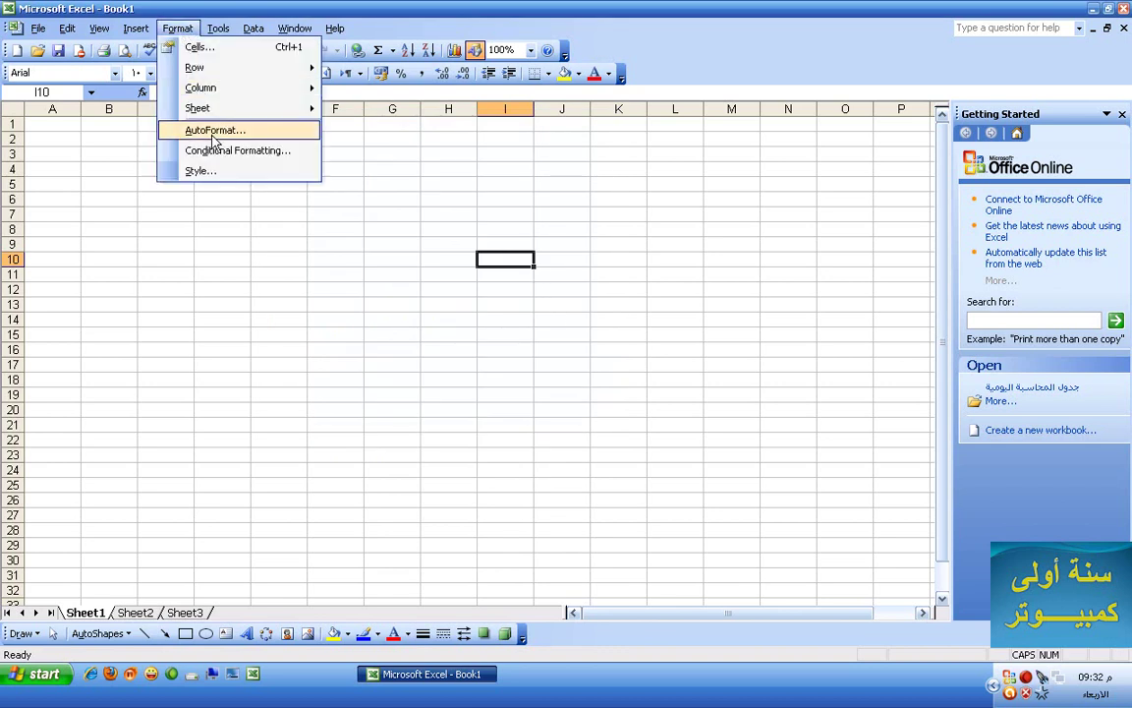
{"action": "mouse_move", "coordinate": [217, 29]}
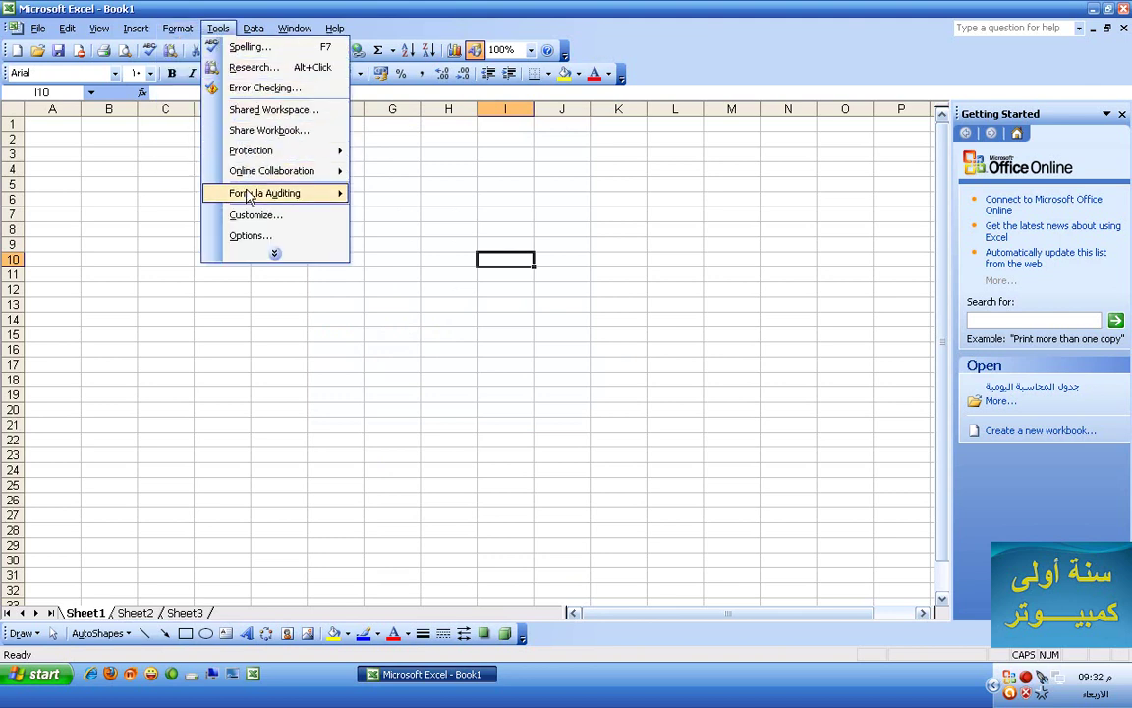
{"action": "left_click", "coordinate": [248, 237]}
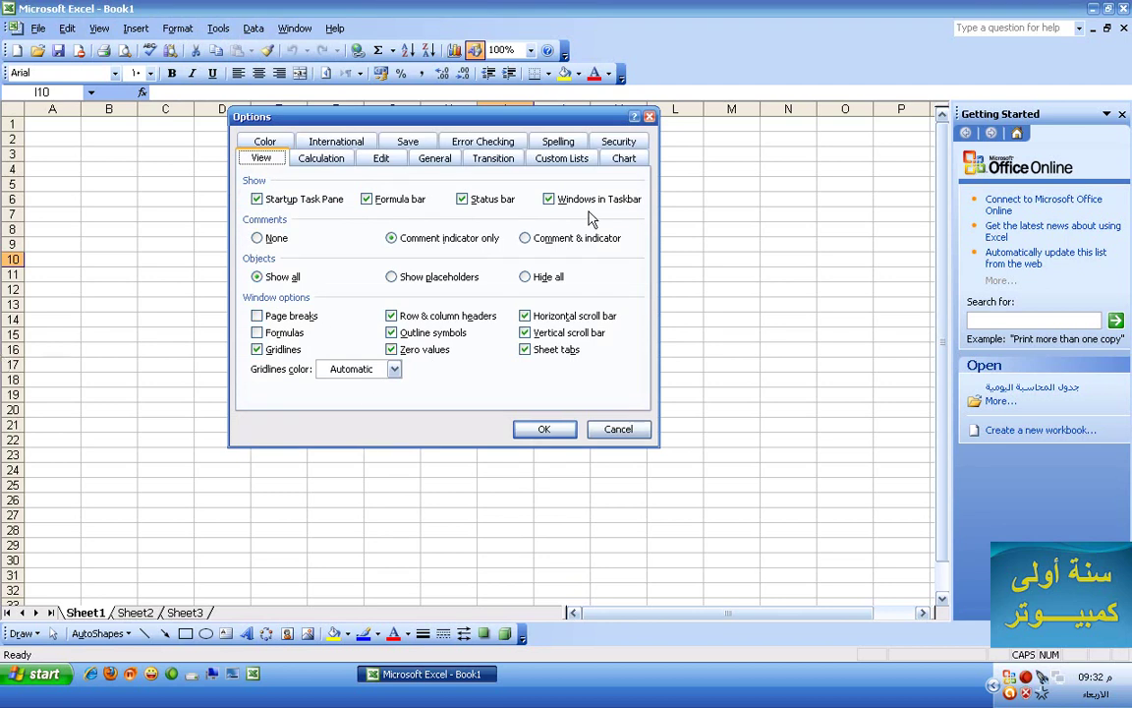
{"action": "left_click", "coordinate": [364, 155]}
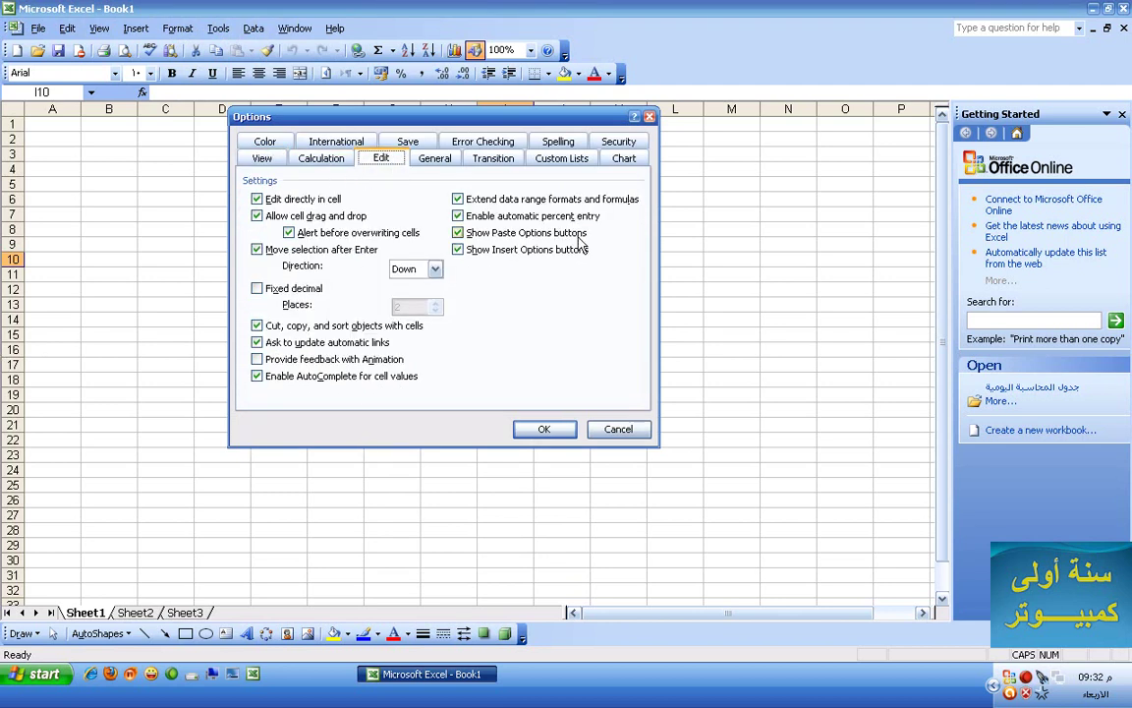
{"action": "left_click", "coordinate": [430, 162]}
{"action": "left_click", "coordinate": [492, 159]}
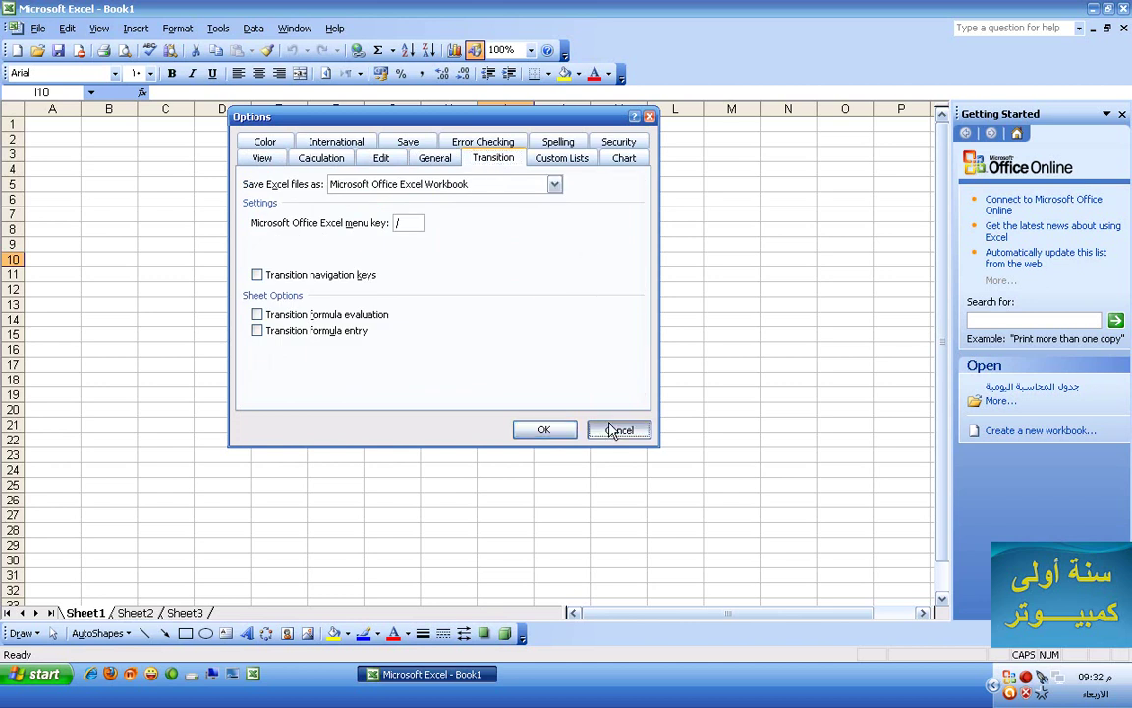
{"action": "left_click", "coordinate": [610, 429]}
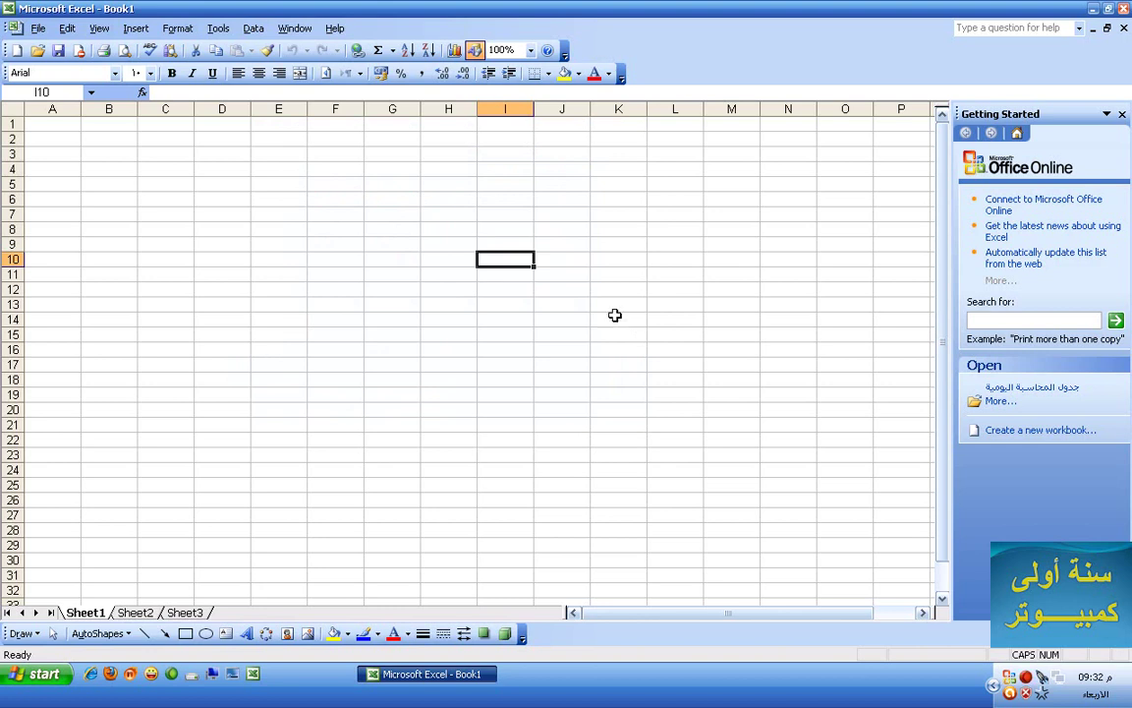
Look over the available data commands, including the List commands, without running any of them.
{"action": "left_click", "coordinate": [243, 31]}
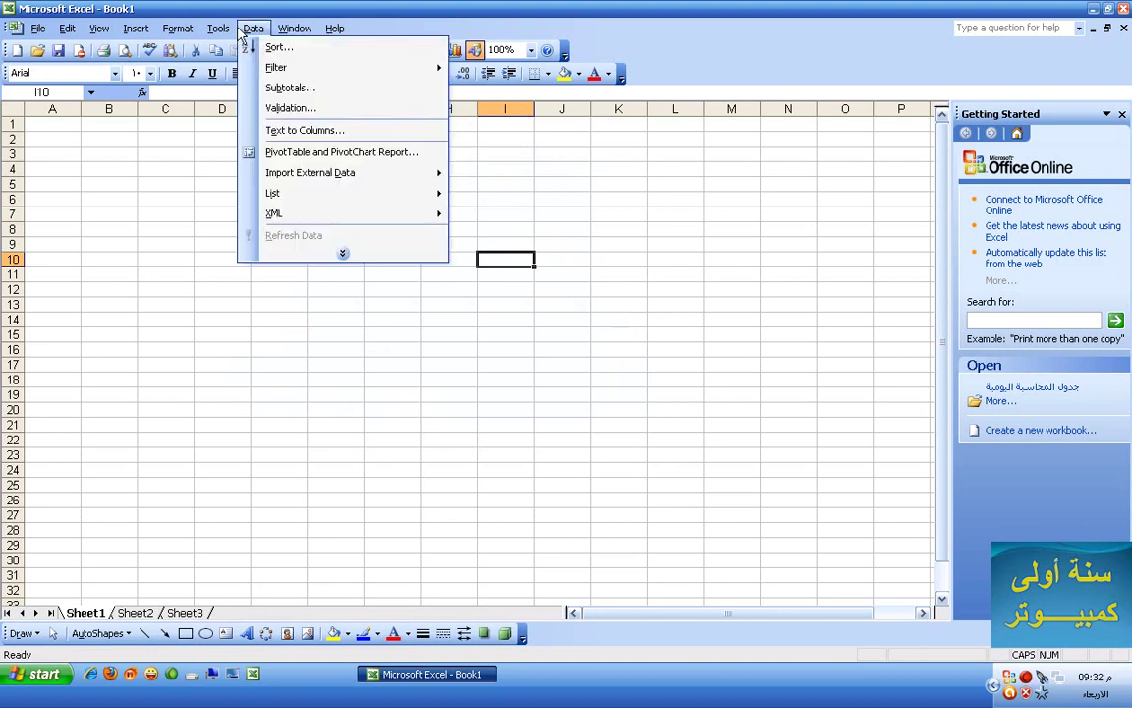
{"action": "mouse_move", "coordinate": [258, 195]}
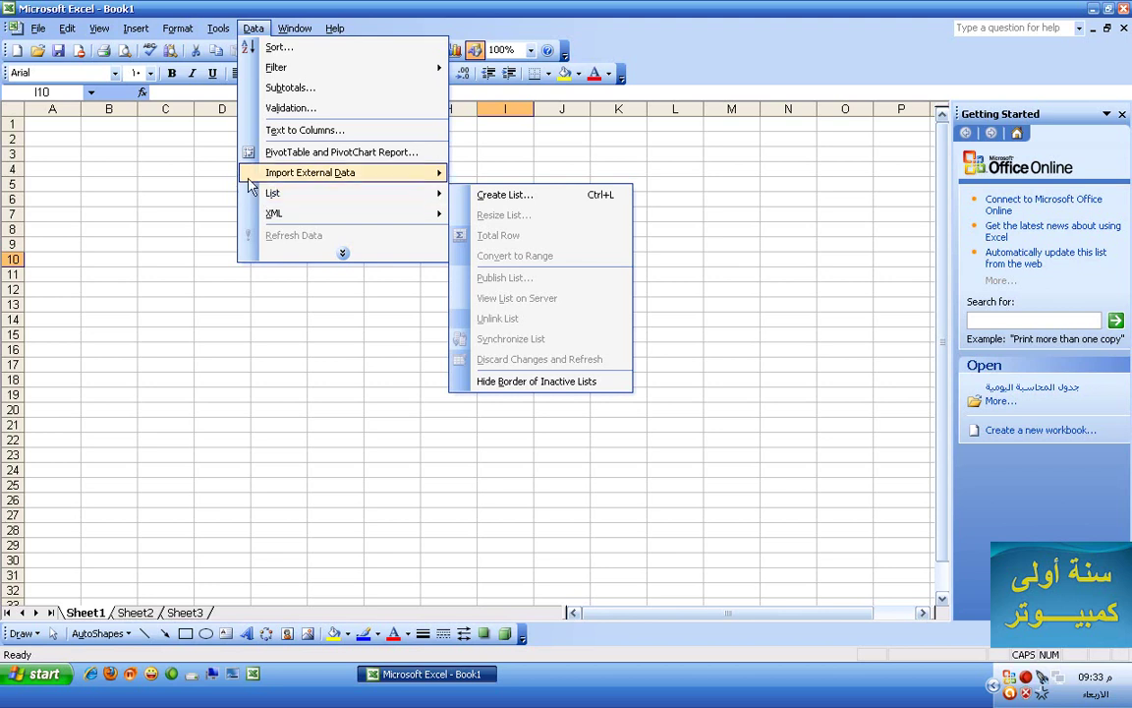
{"action": "left_click", "coordinate": [444, 18]}
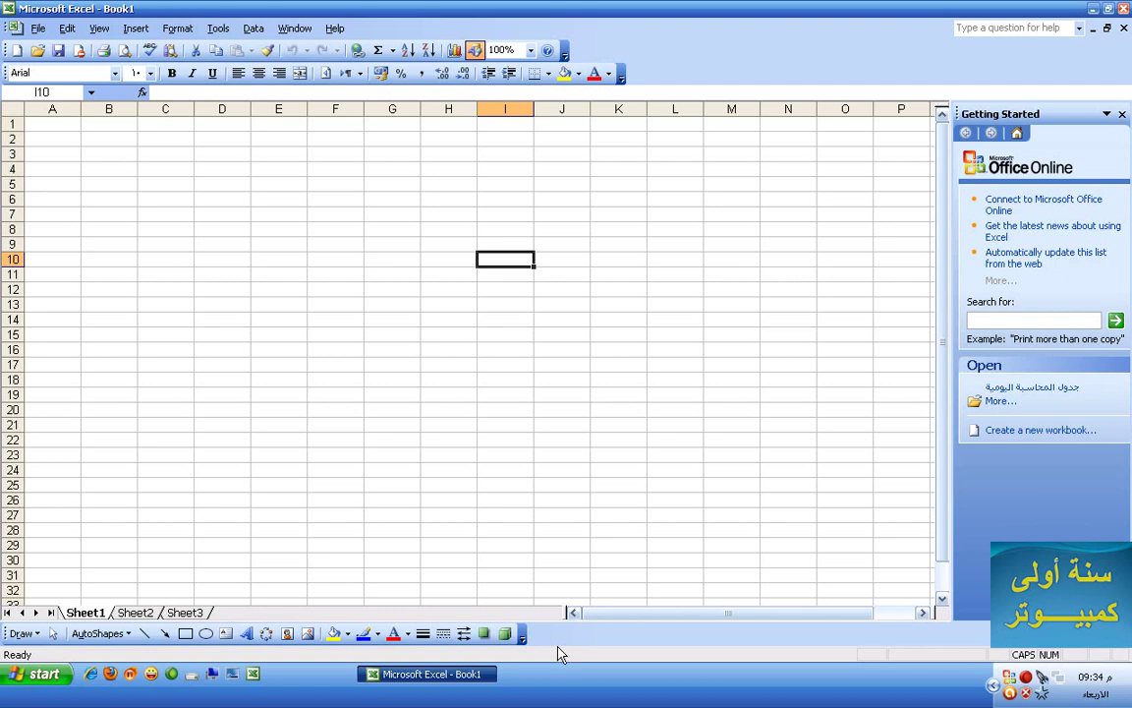
Close Excel and discard the changes to Book1.
{"action": "left_click", "coordinate": [1123, 9]}
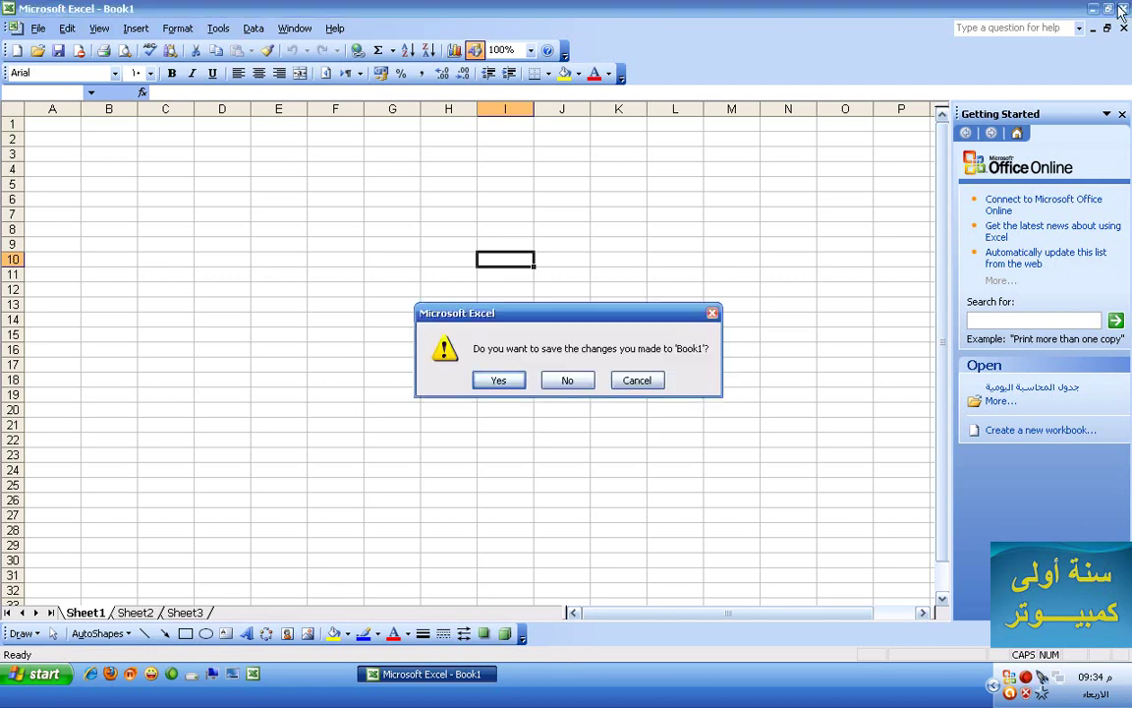
{"action": "left_click", "coordinate": [567, 379]}
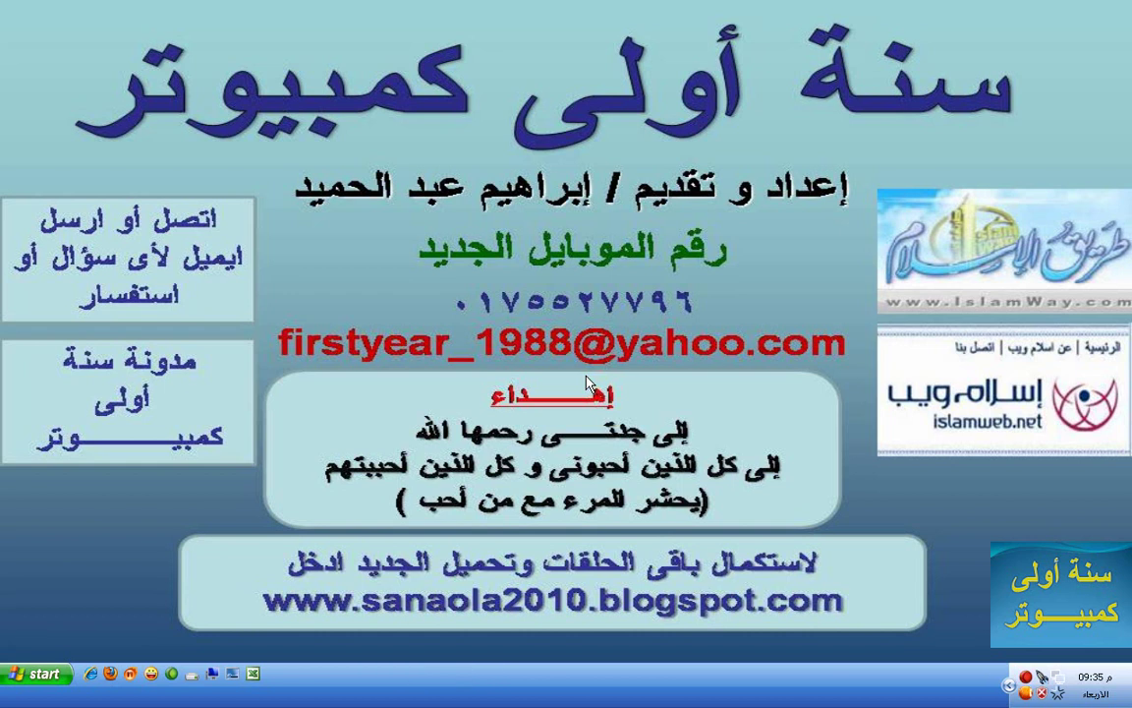